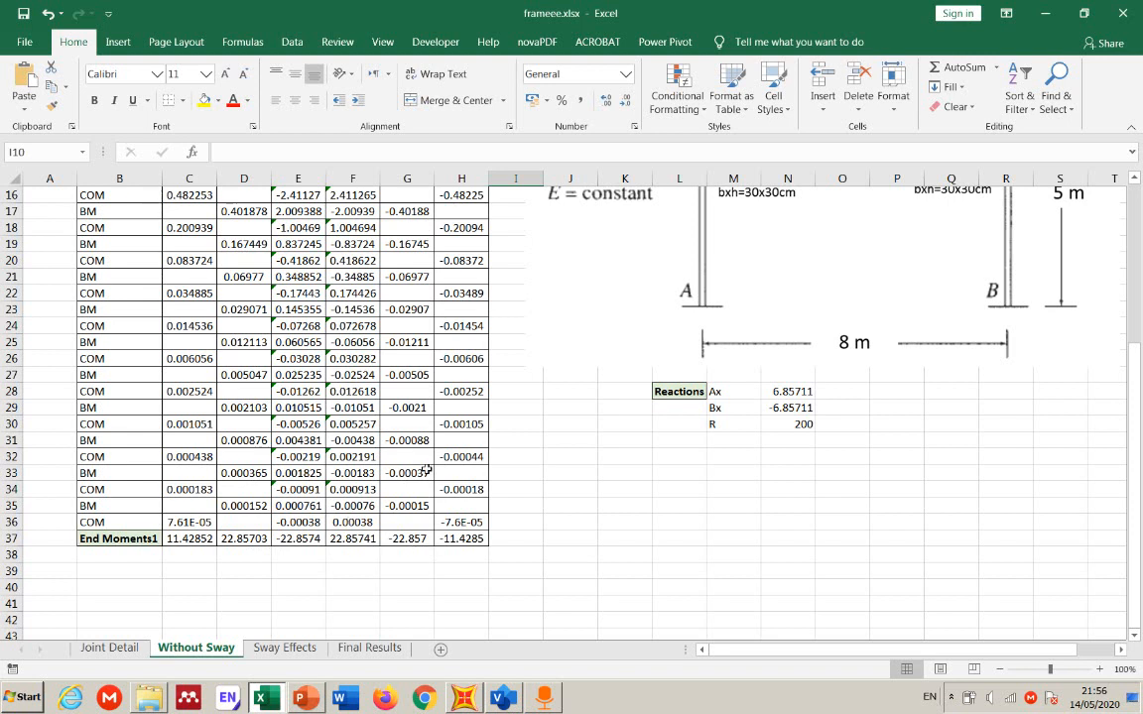
Step: Review the moment distribution tables, frame diagrams and reactions on the Without Sway and Sway Effects sheets
scroll(426, 469, up, 2)
scroll(525, 437, up, 3)
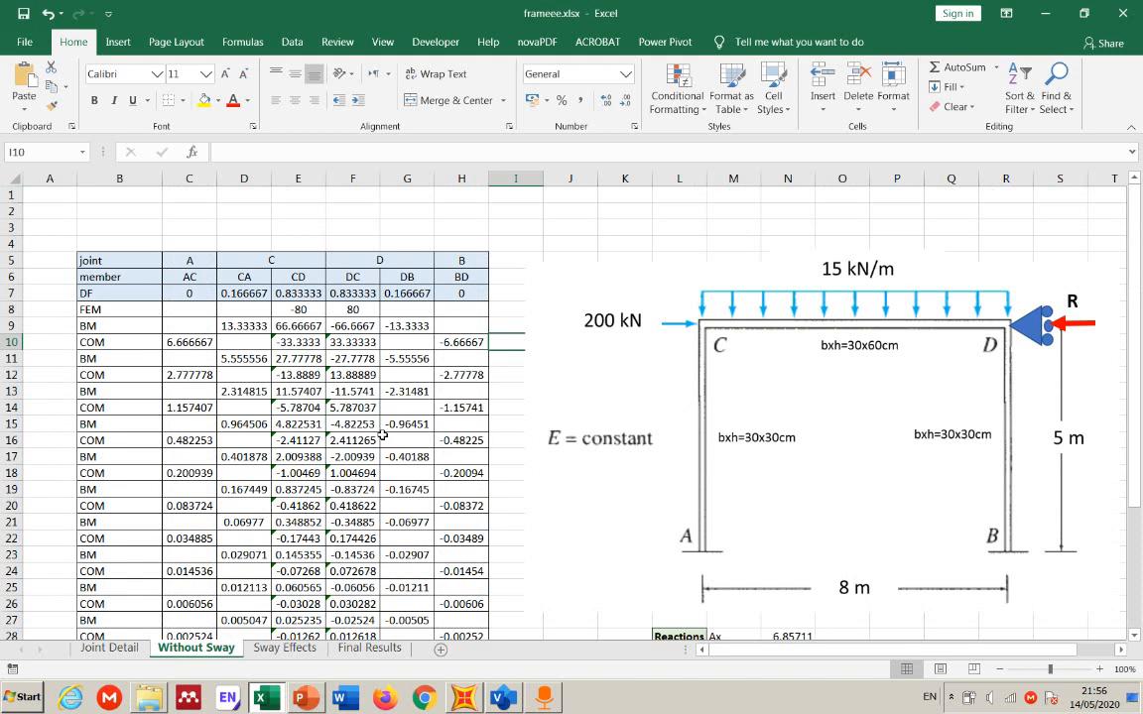
click(285, 647)
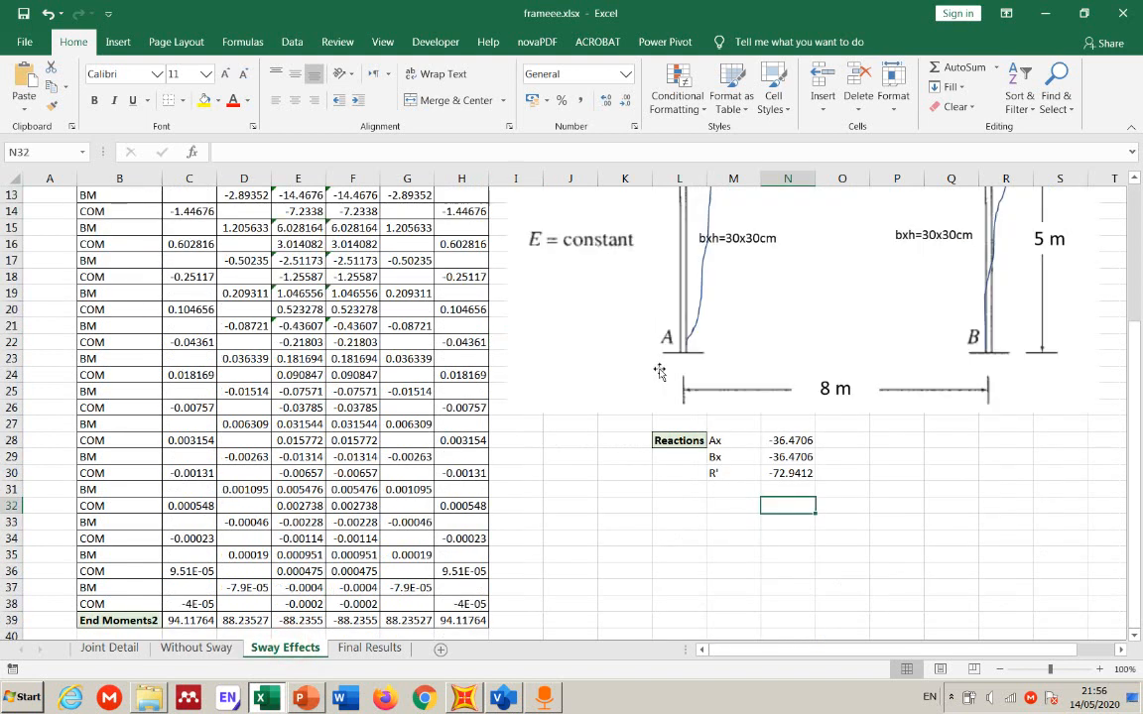
scroll(658, 377, up, 4)
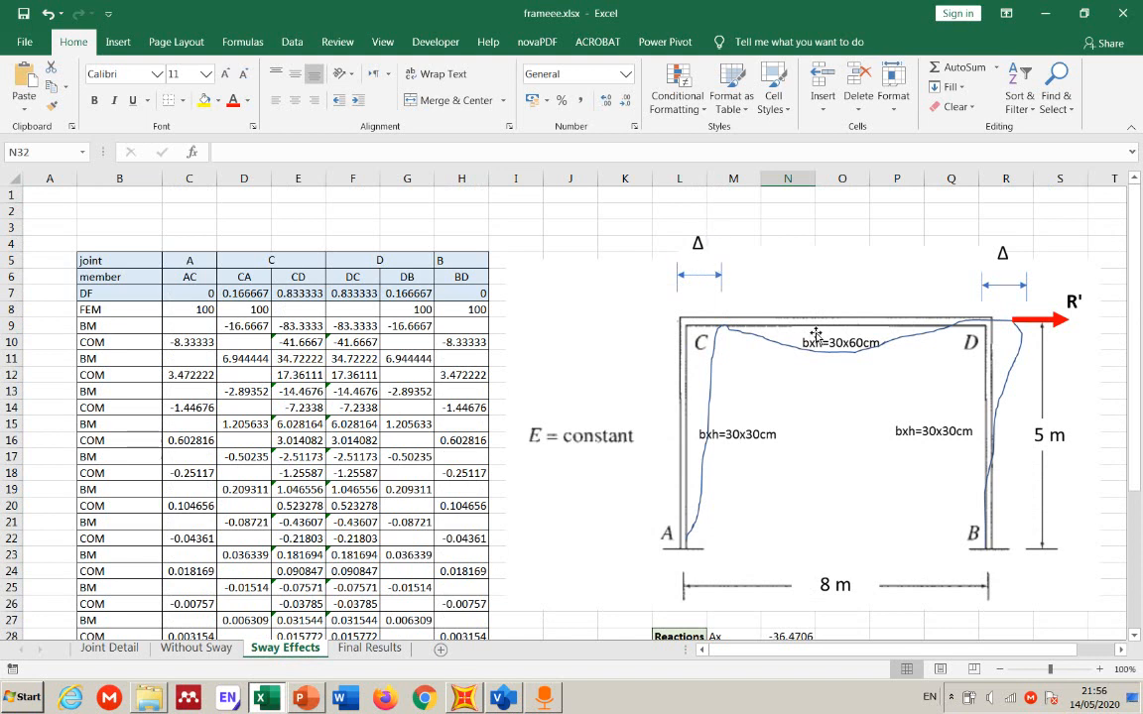
scroll(542, 440, down, 1)
scroll(543, 439, down, 2)
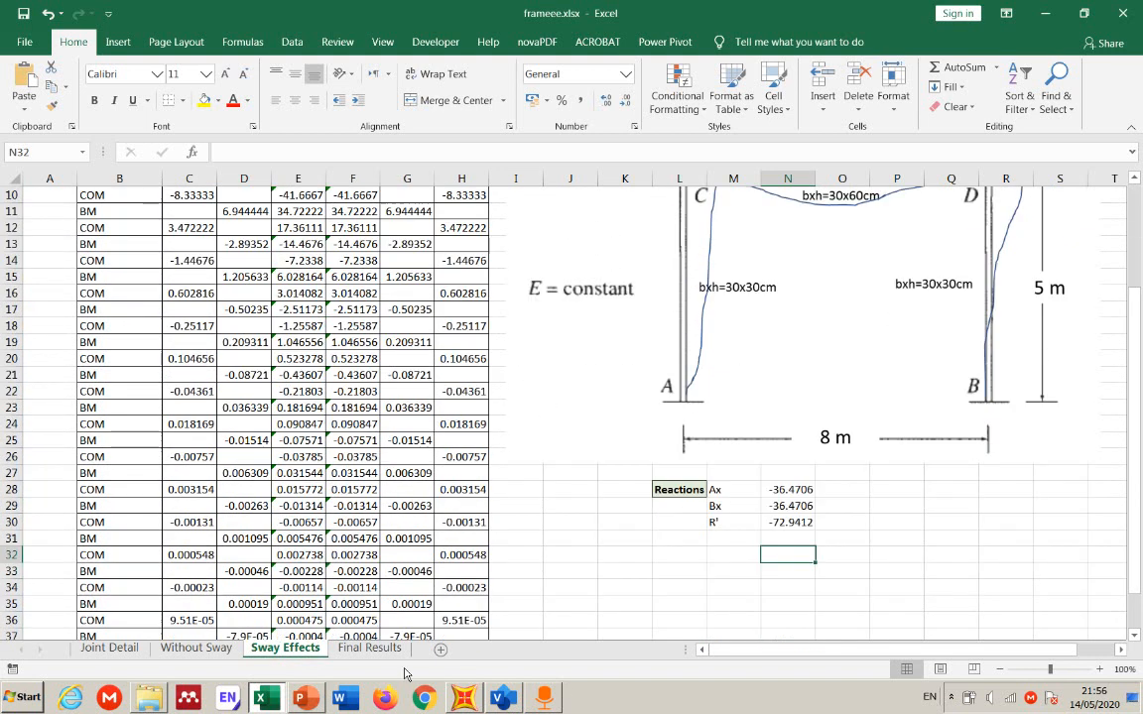
Step: Examine the Final Results sheet, including the End Moment row F5:K5 and the support reactions at A and B
click(369, 647)
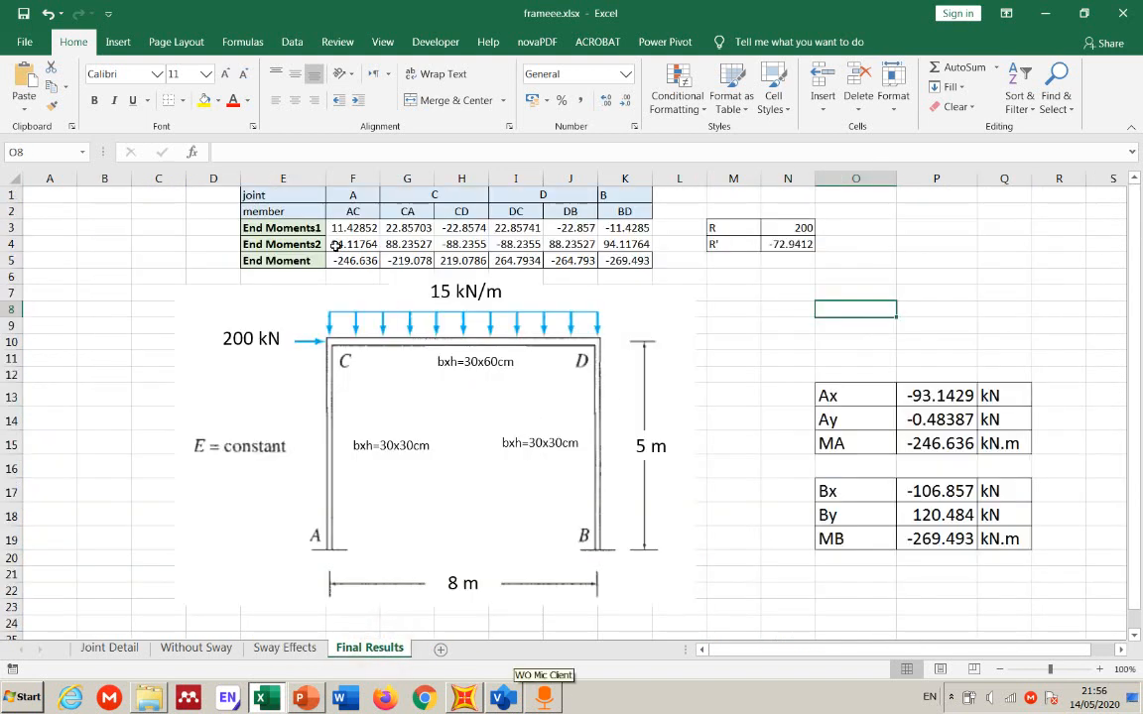
drag(342, 260, 625, 259)
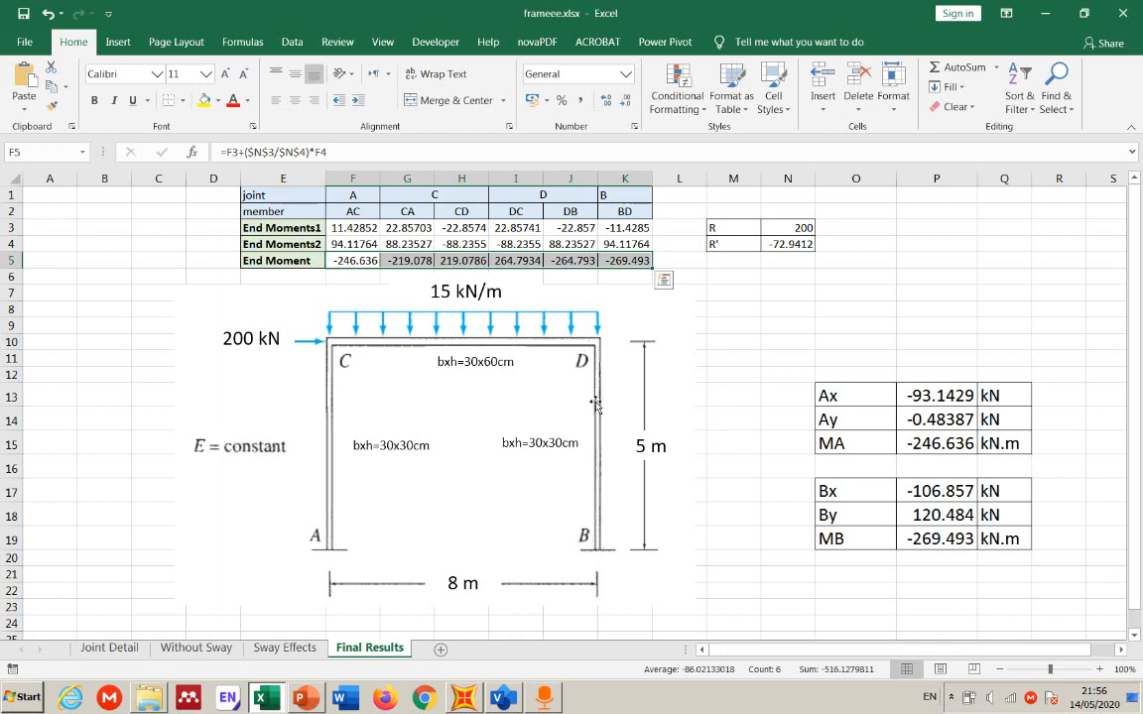
click(701, 360)
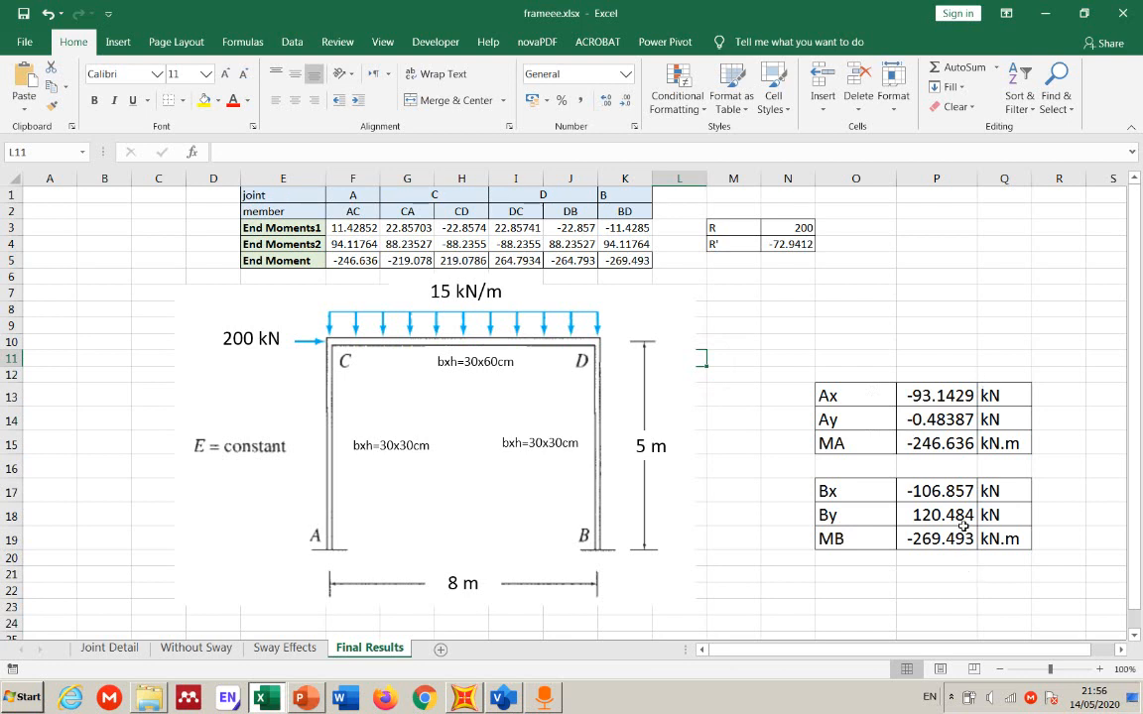
Step: Switch to SAP2000 and start a new model from the 2D Frames template in KN, m, C units
click(459, 698)
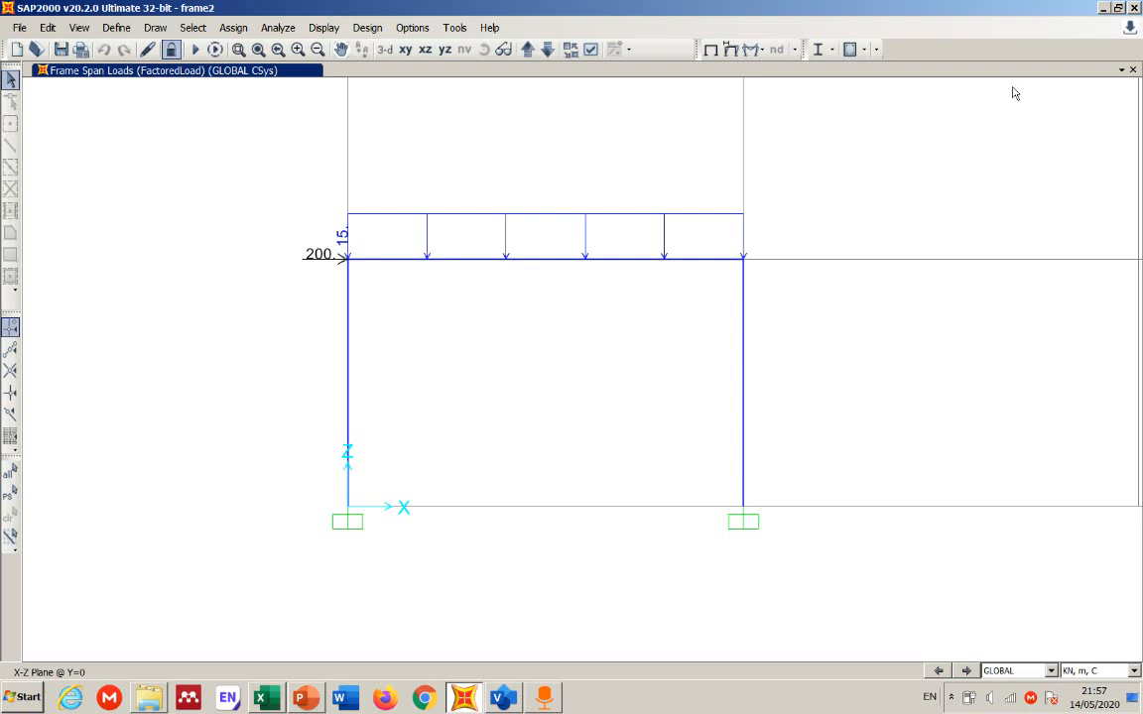
click(15, 52)
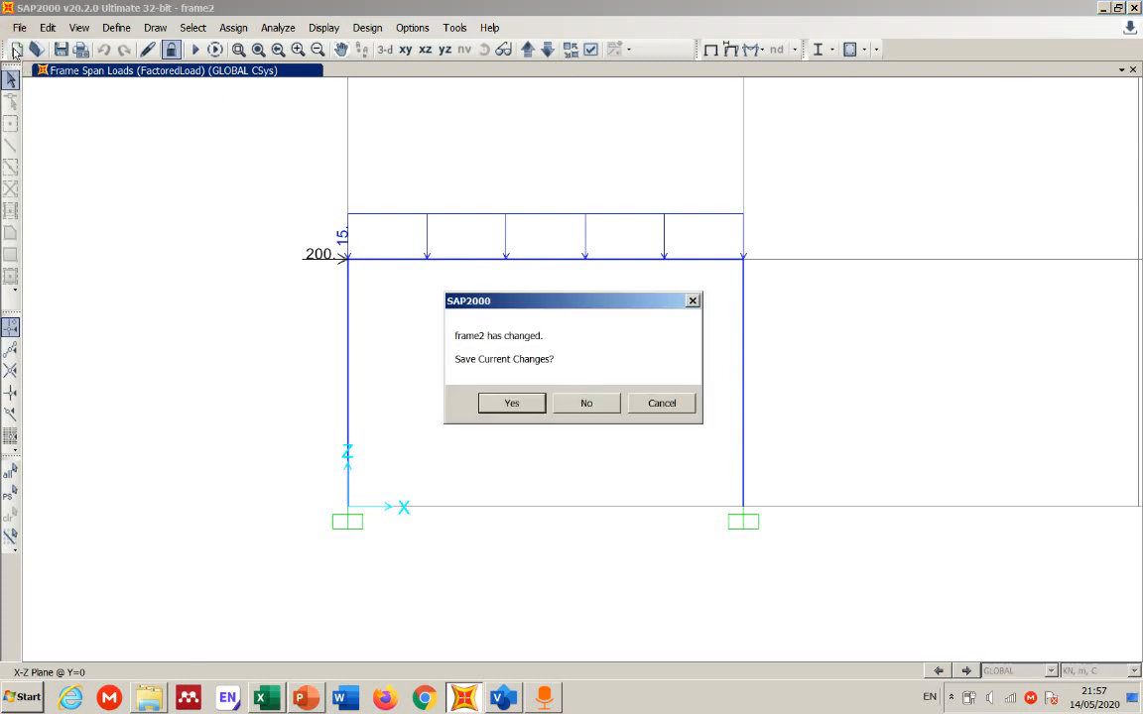
click(536, 363)
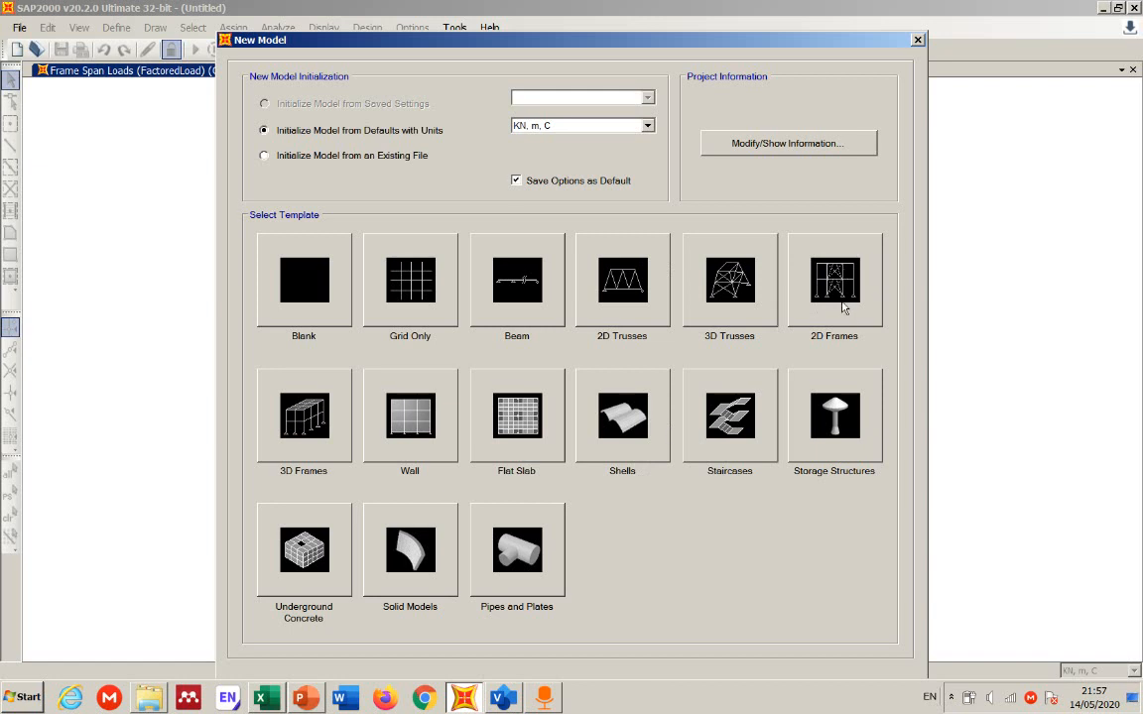
click(650, 125)
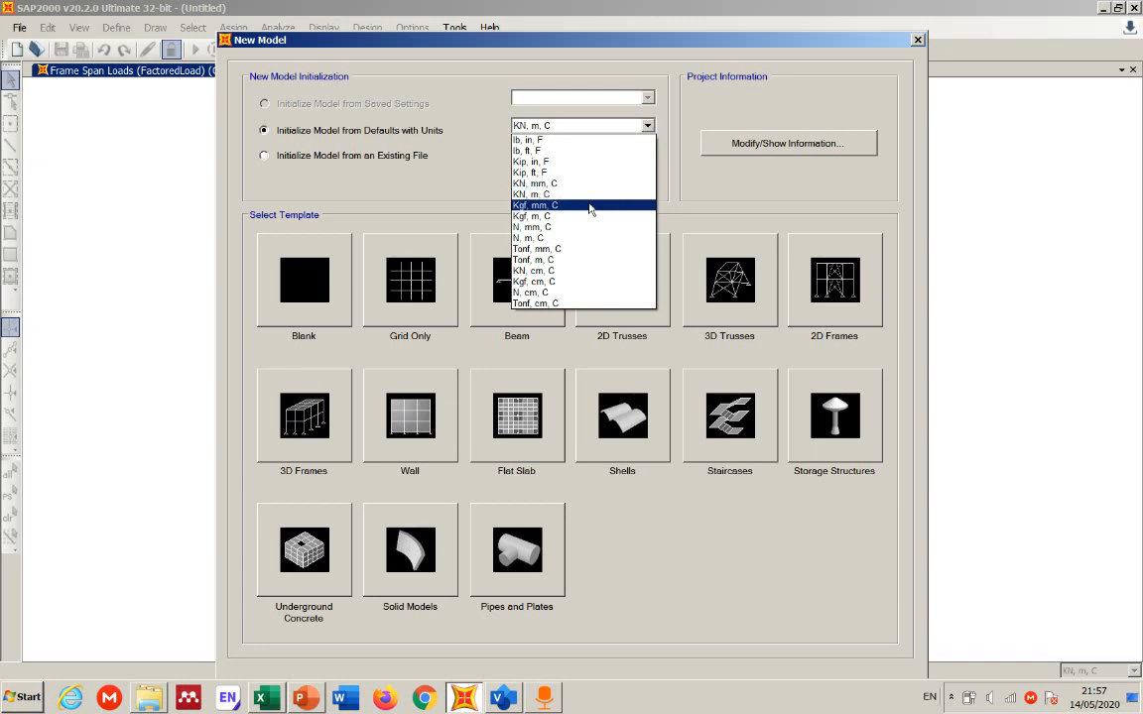
click(680, 163)
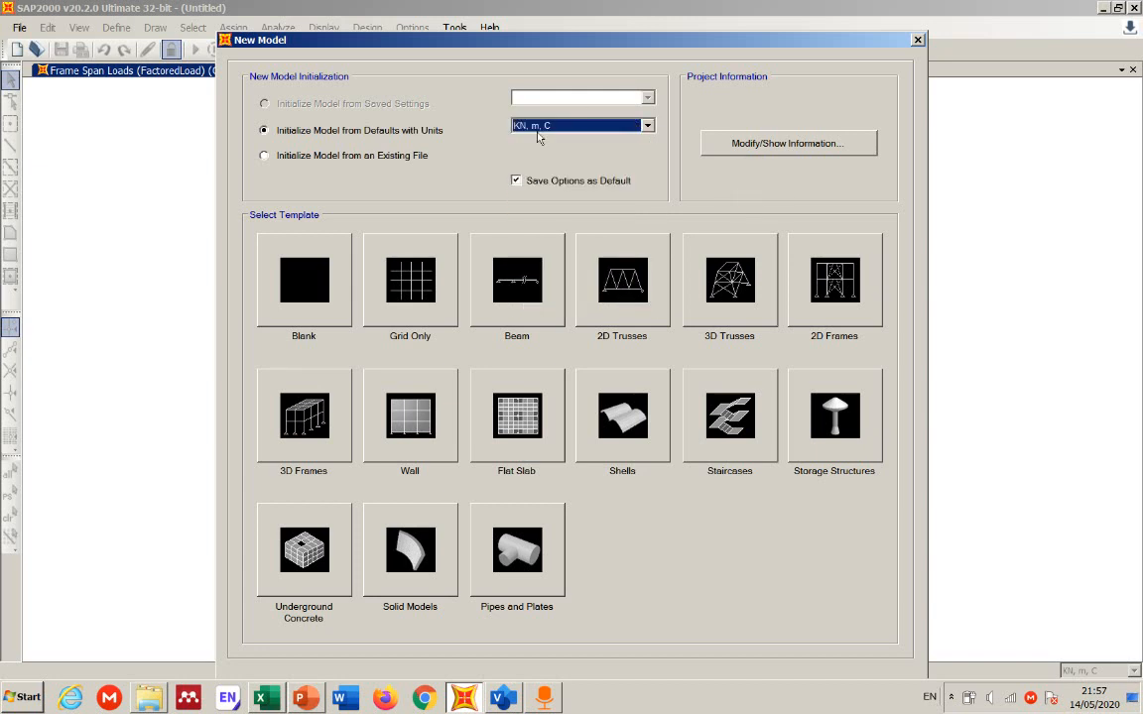
click(836, 309)
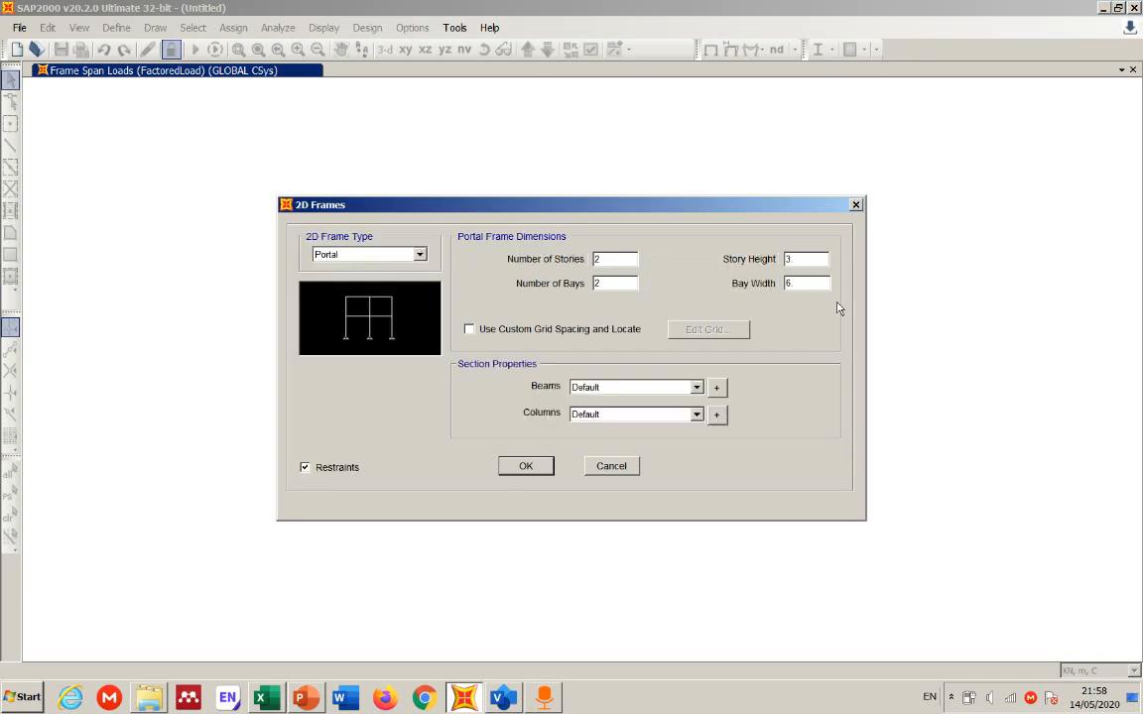
Step: Preview the Braced [Concentric] and Braced [Eccentric] frame types and return the 2D frame type to Portal
drag(517, 209, 501, 207)
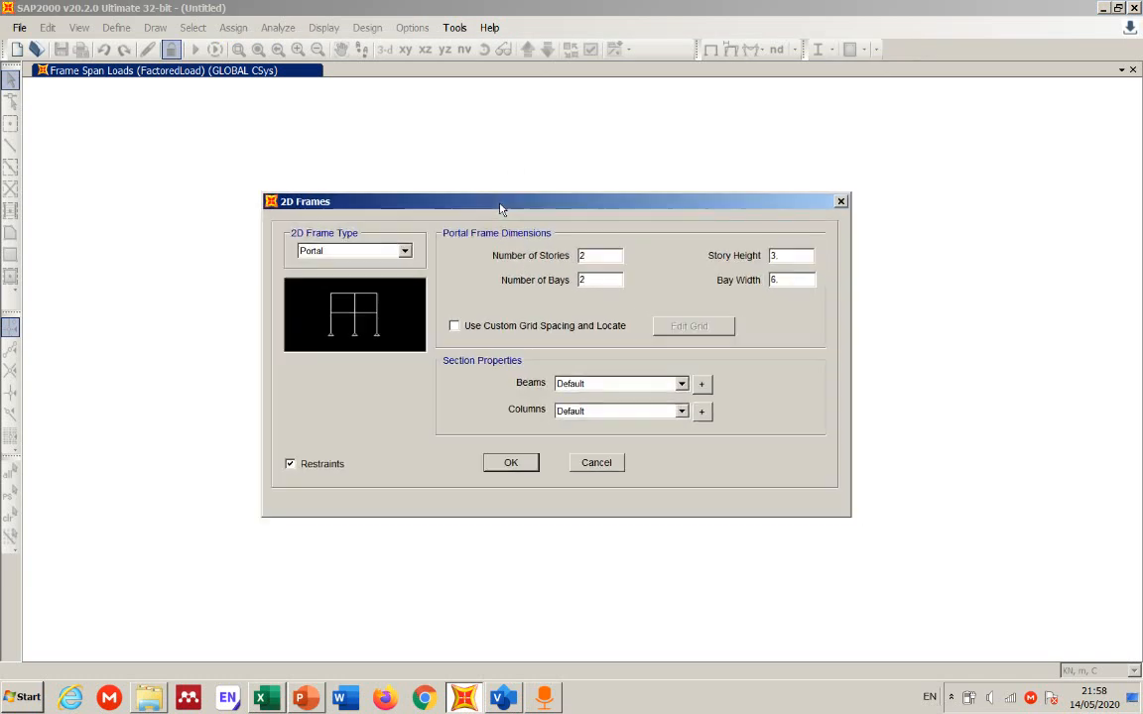
click(404, 252)
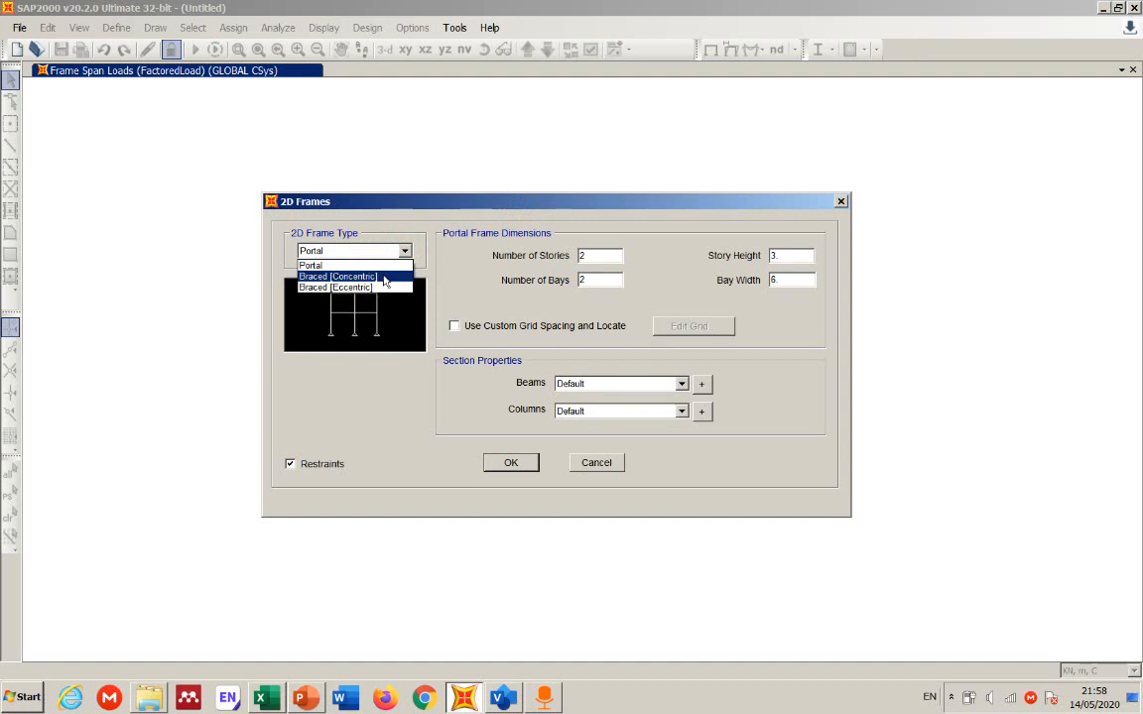
click(383, 277)
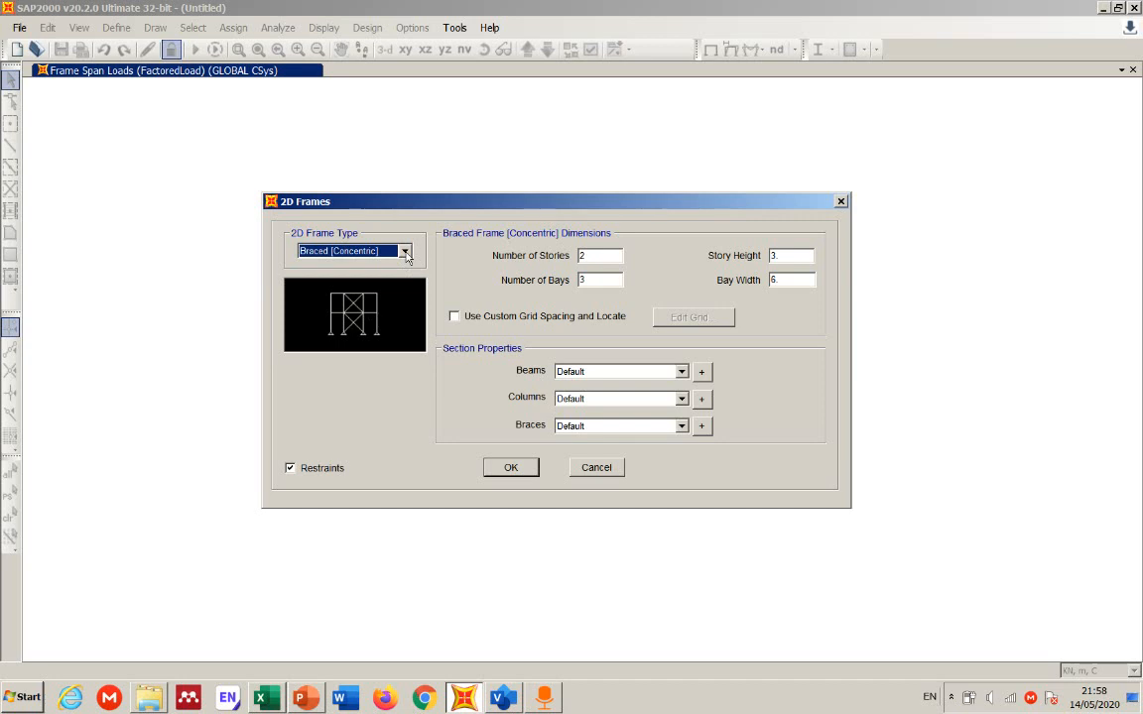
click(404, 254)
click(382, 288)
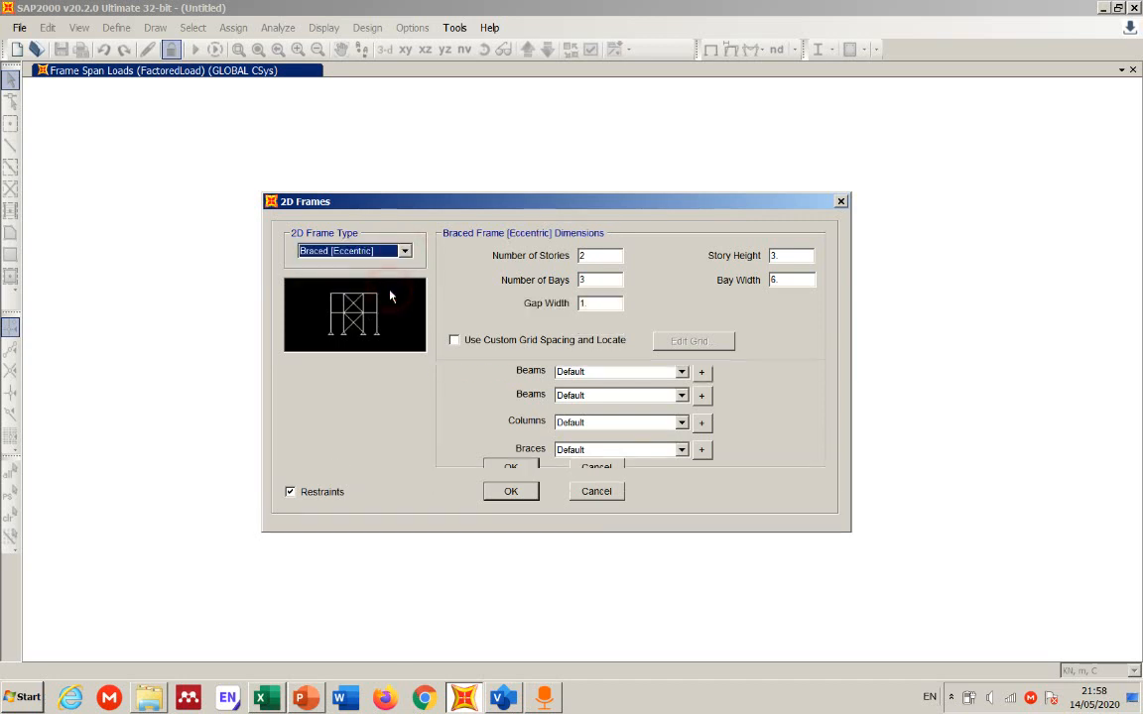
click(379, 251)
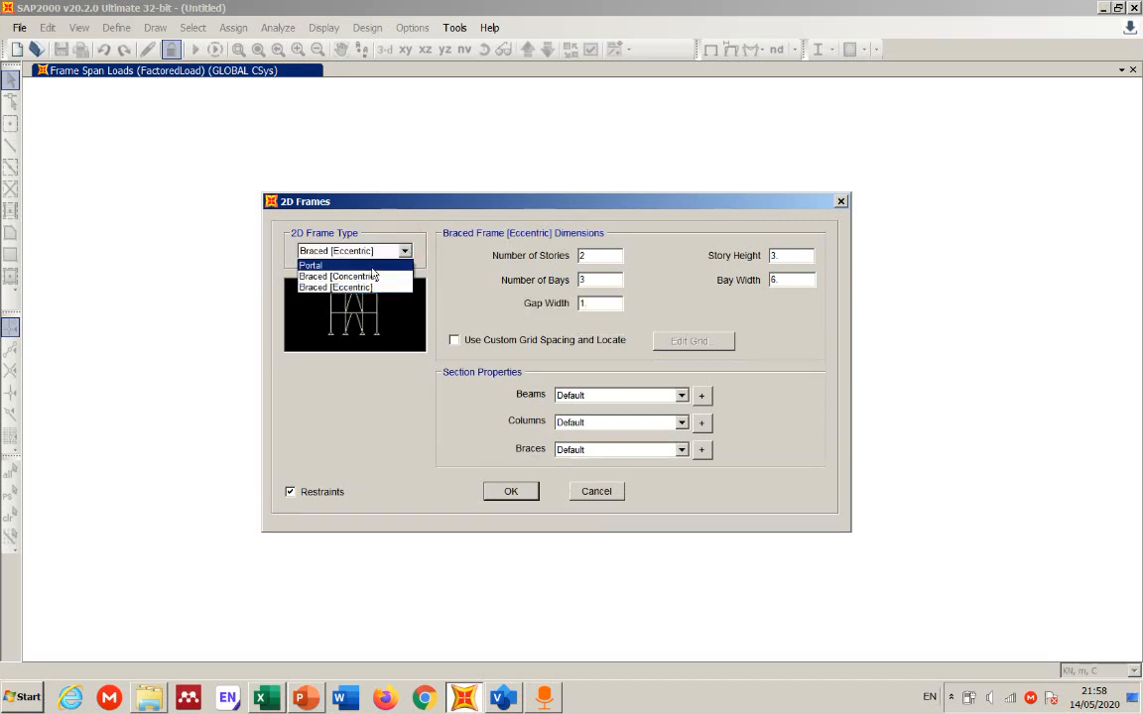
click(369, 264)
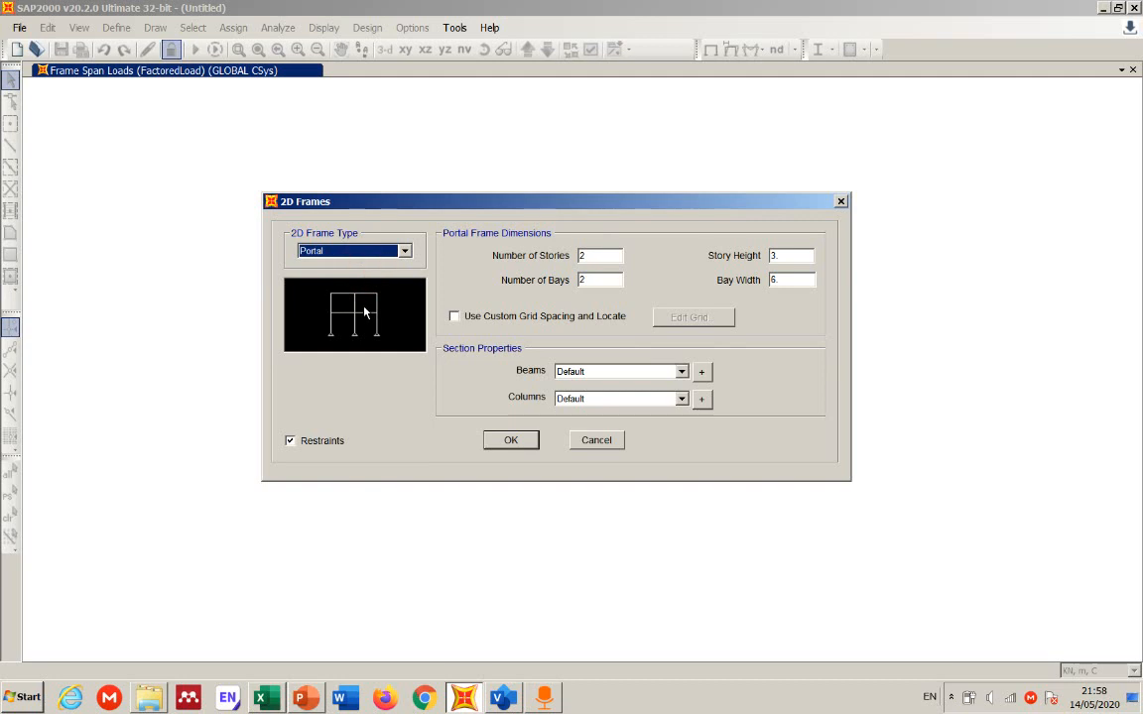
Step: Set the portal frame to 1 story and 1 bay
double_click(583, 255)
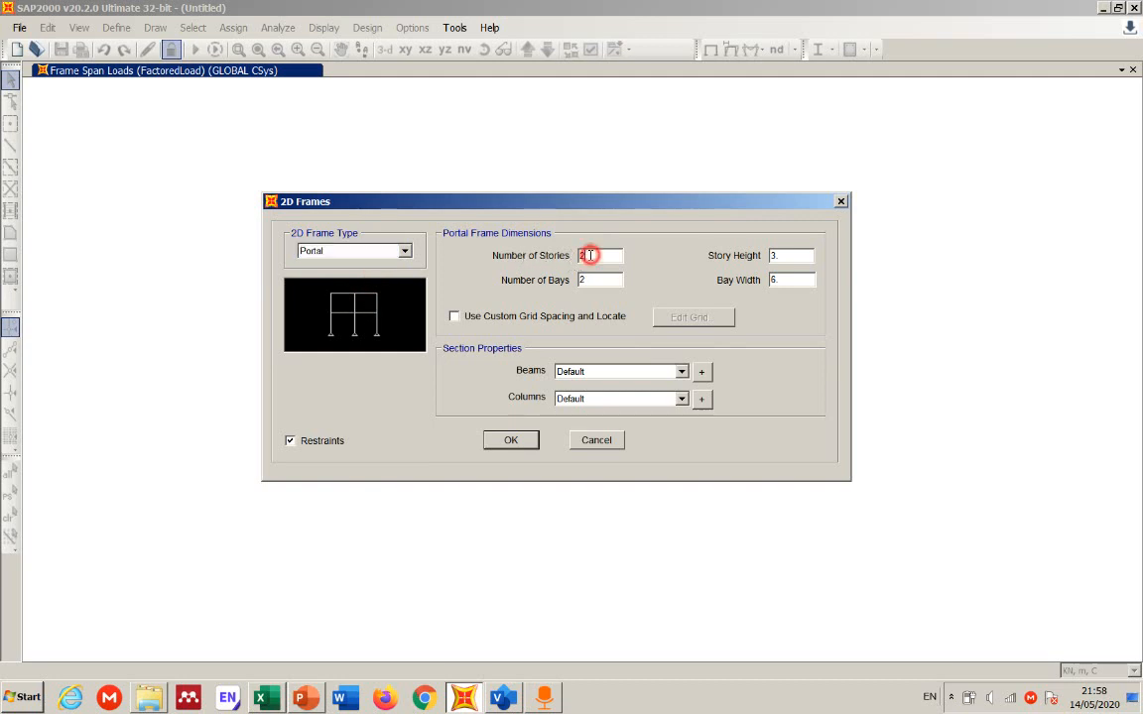
text(1)
double_click(583, 279)
text(1)
Step: Set the story height to 5 m and the bay width to 8 m, checking the dimensions against the PowerPoint frame diagram
click(778, 254)
double_click(778, 255)
text(4)
double_click(782, 281)
click(315, 696)
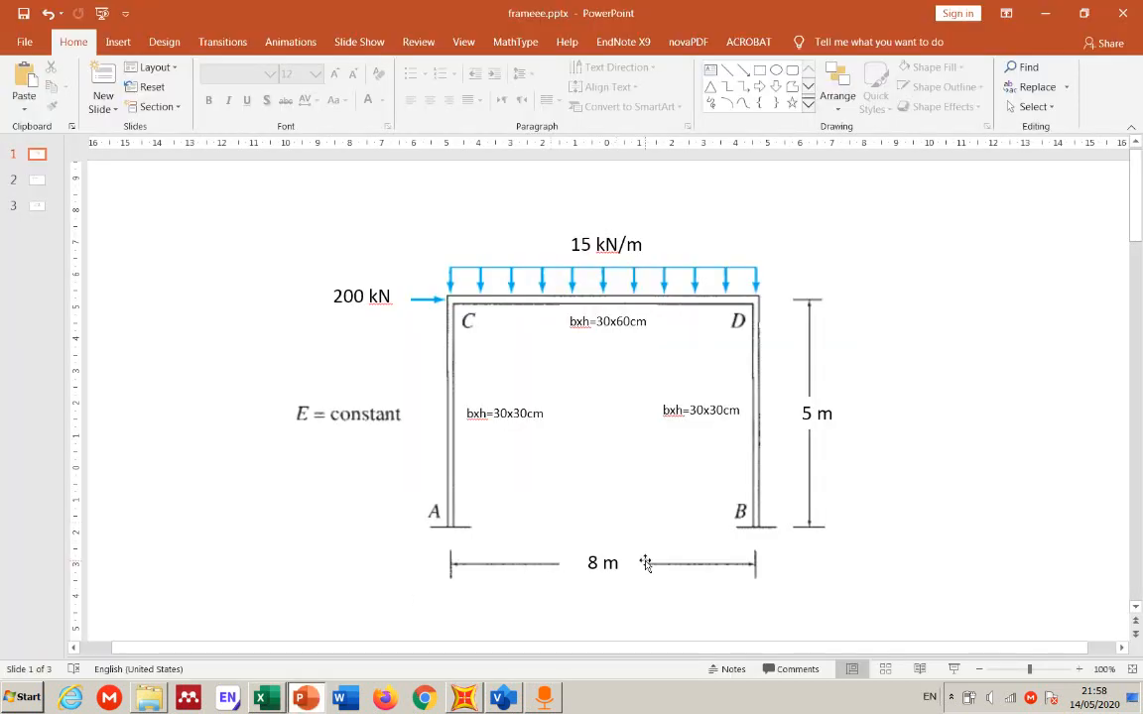
click(464, 698)
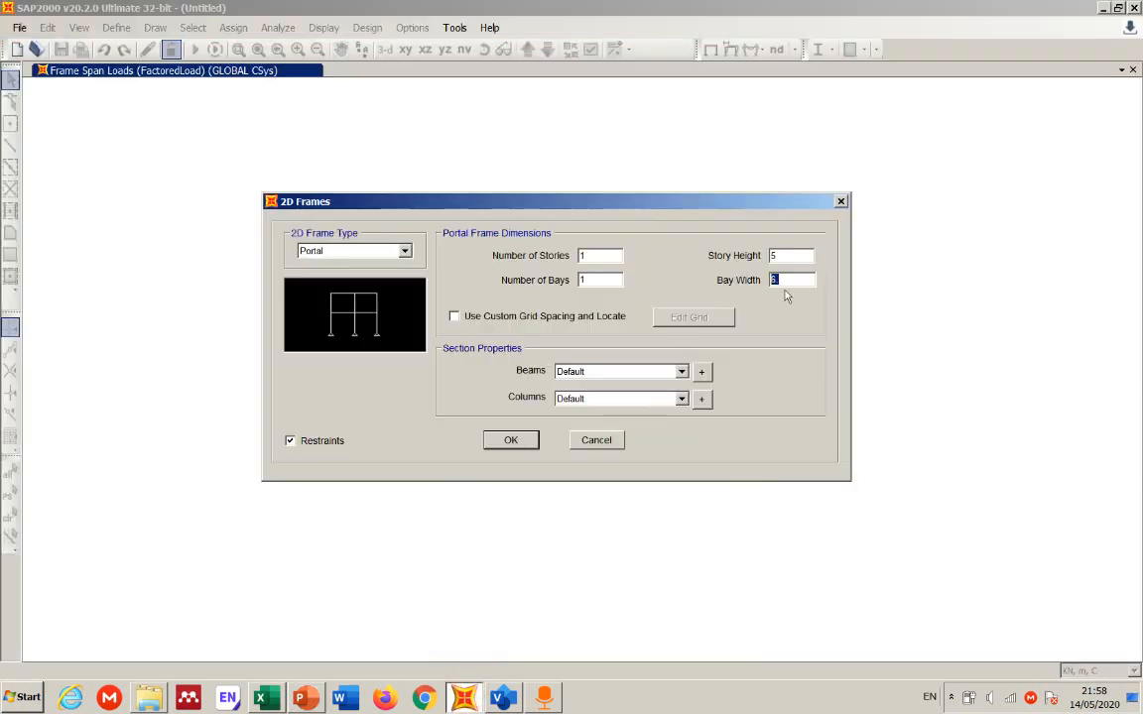
text(8)
Step: Set both the number of stories and the number of bays to 2
click(580, 256)
text(2)
click(589, 280)
text(2)
drag(593, 256, 579, 257)
click(593, 257)
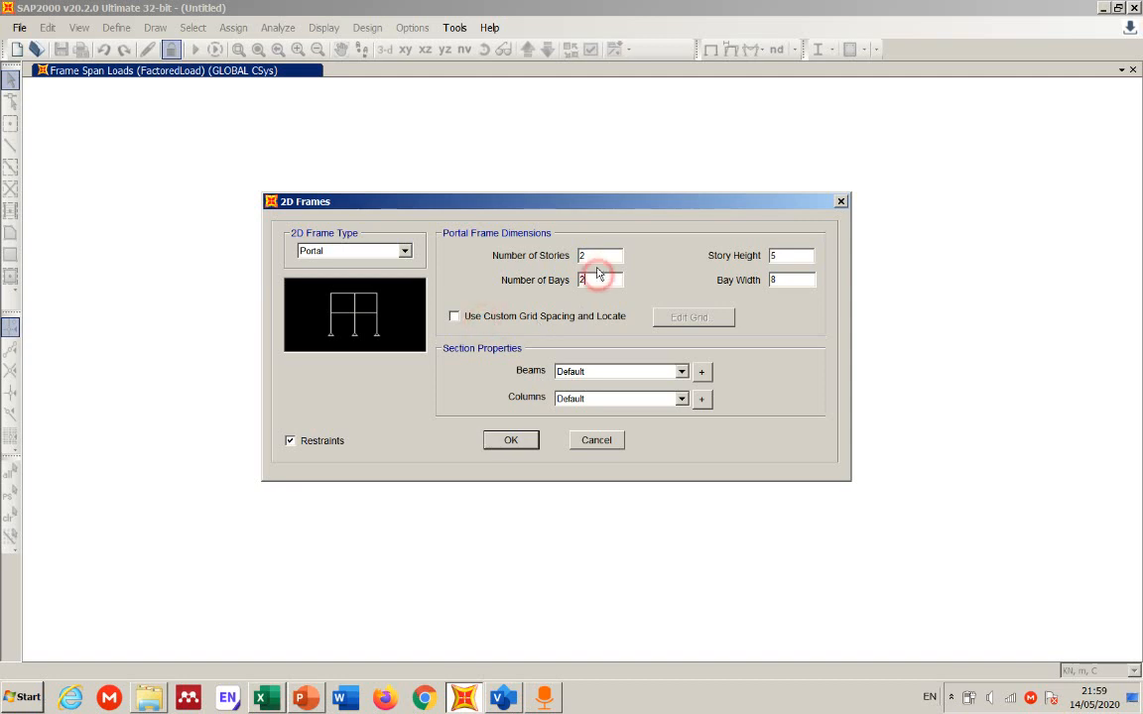
click(591, 281)
click(585, 256)
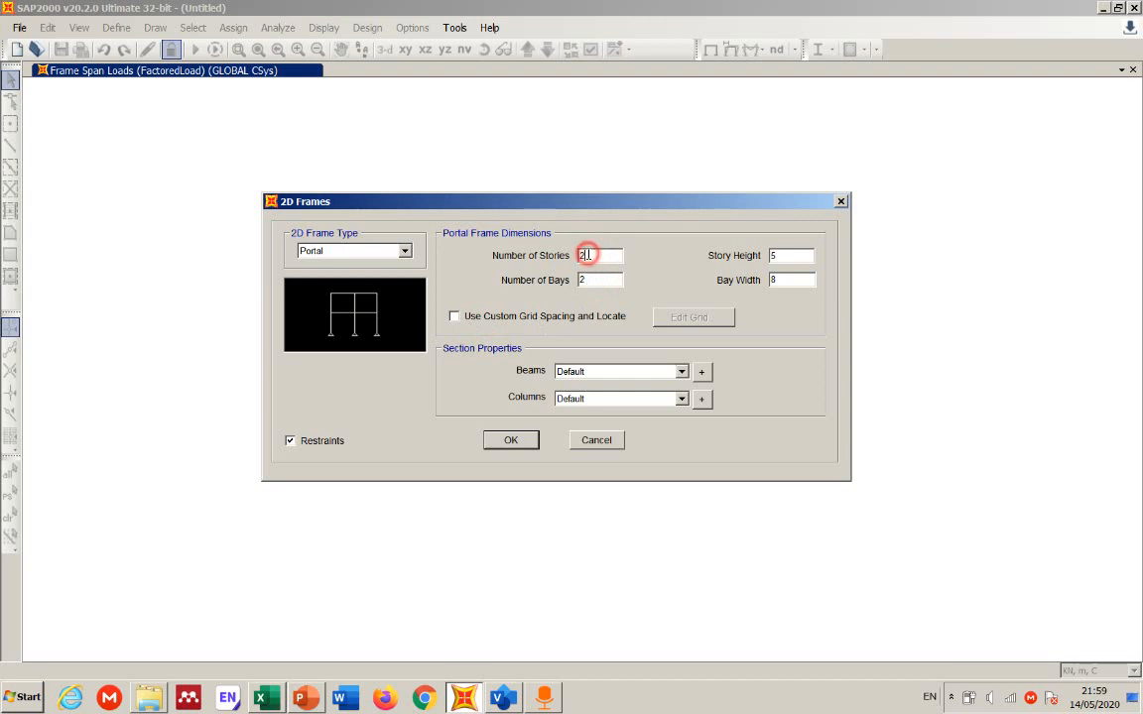
click(592, 280)
Step: Enable custom grid spacing and inspect the grid data as spacing, finishing with the grids displayed as ordinates
click(455, 317)
click(702, 317)
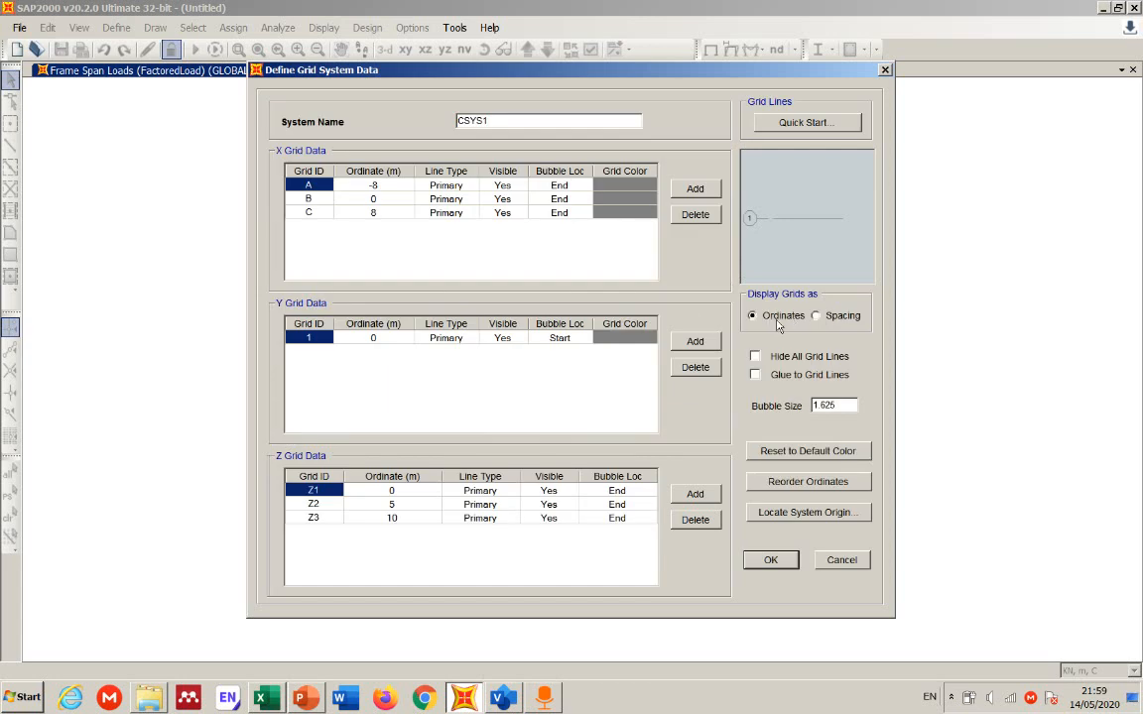
click(817, 316)
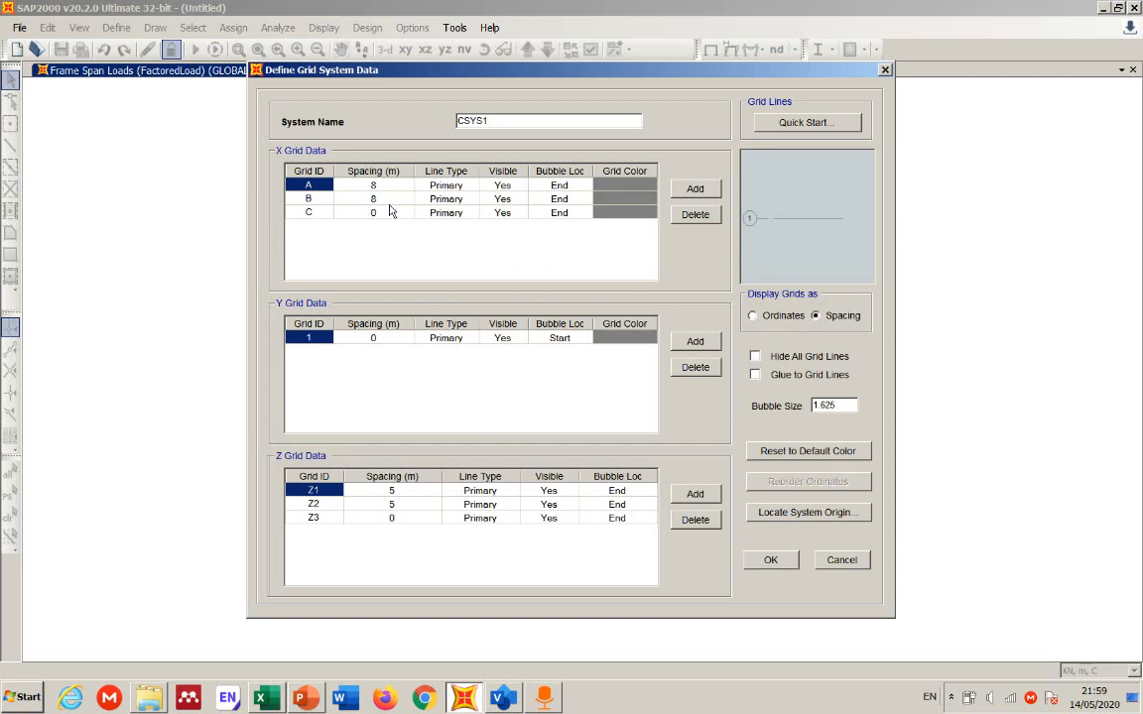
click(751, 315)
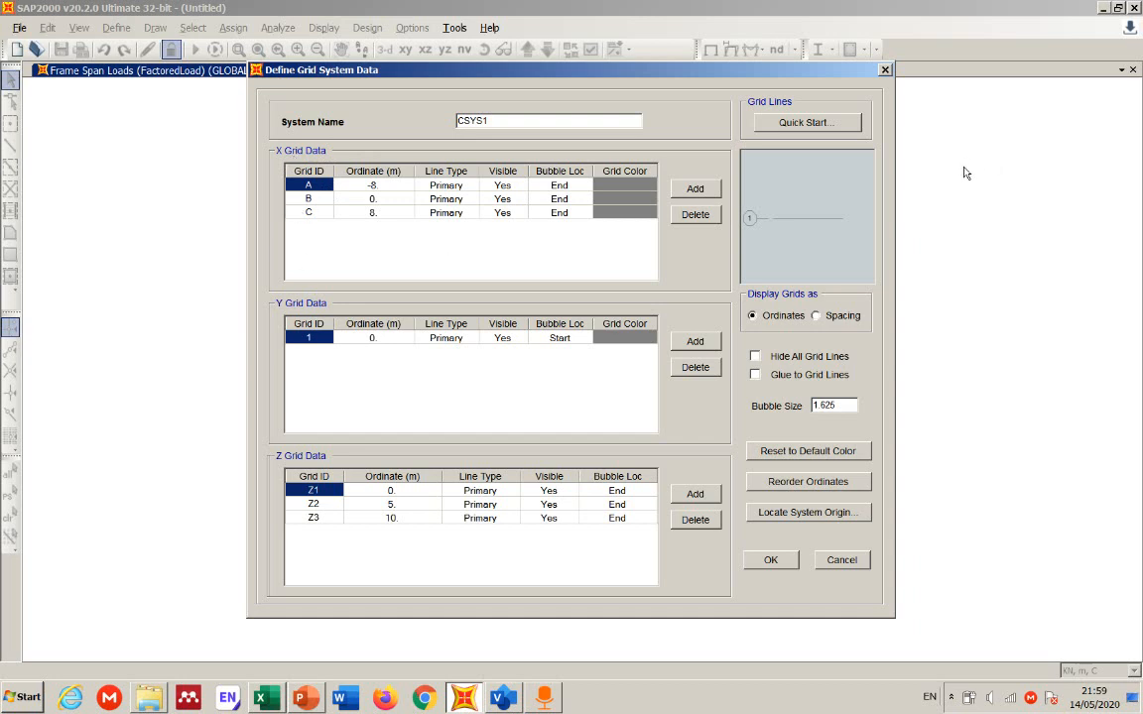
Step: Annotate the screen in red with X and Z axes beside the grid dialog and mark points for the grid positions
key(ctrl+alt+d)
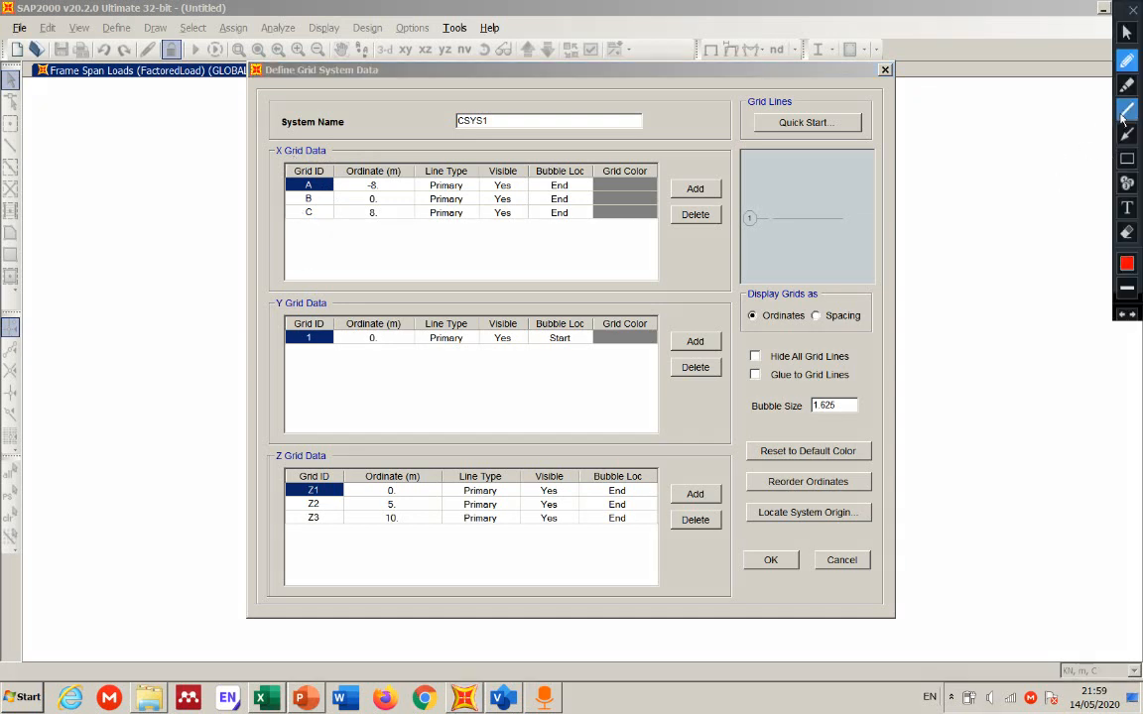
mouse_move(84, 201)
mouse_down()
mouse_move(76, 387)
mouse_move(275, 393)
mouse_up()
mouse_move(190, 407)
mouse_down()
mouse_move(199, 401)
mouse_move(225, 426)
mouse_move(194, 447)
mouse_up()
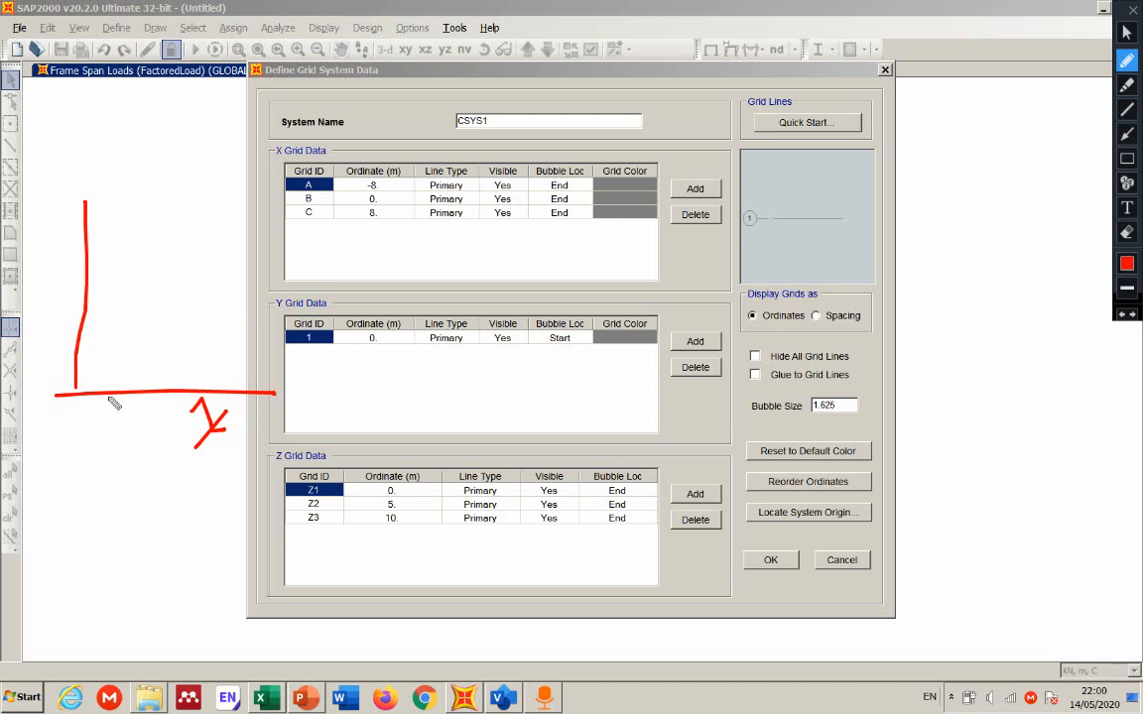
mouse_move(46, 161)
mouse_down()
mouse_move(43, 186)
mouse_move(66, 183)
mouse_move(65, 173)
mouse_up()
click(128, 355)
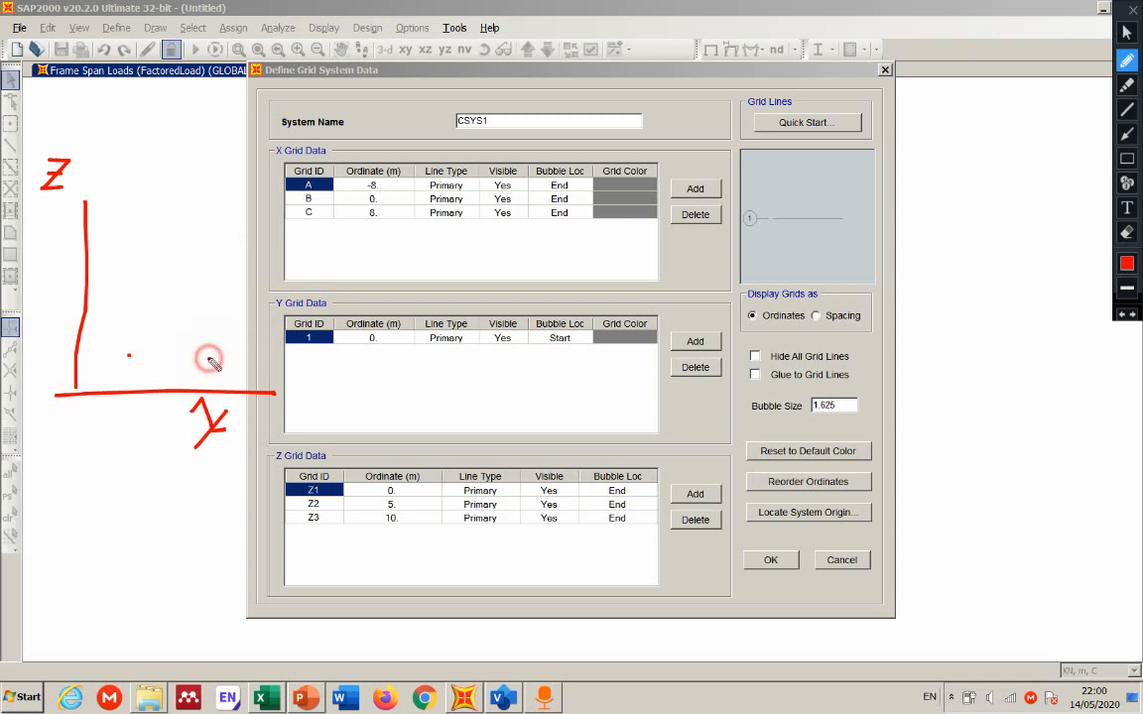
click(312, 359)
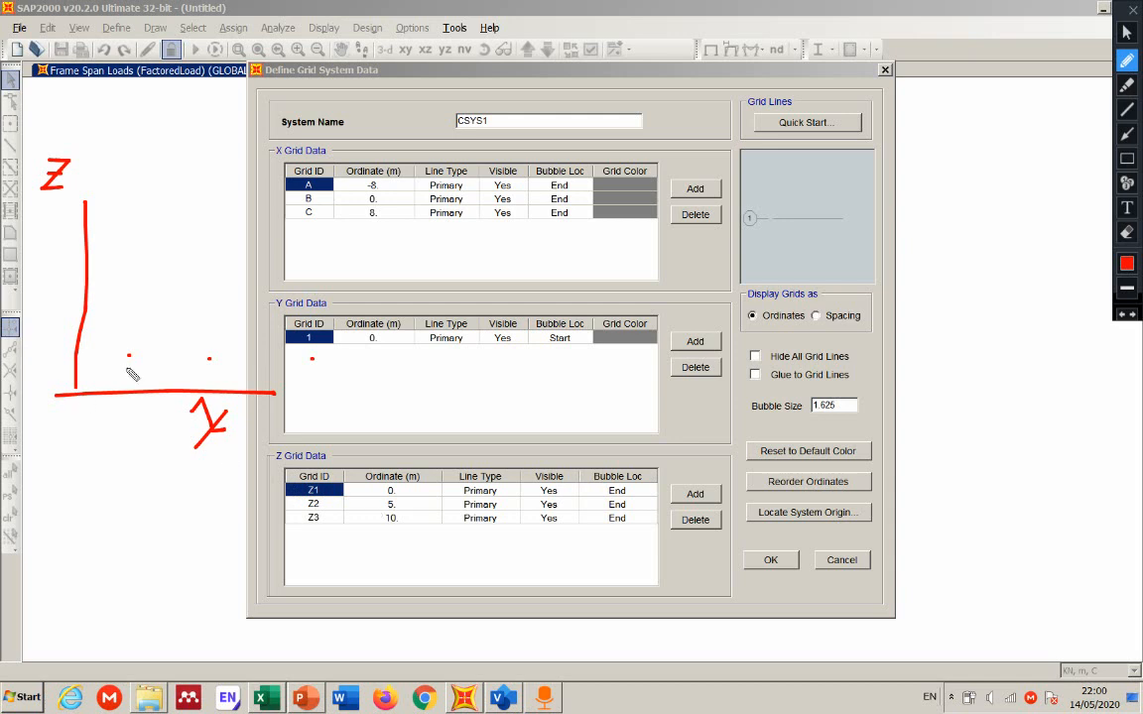
click(99, 235)
Step: Draw a red two-bay, two-story grid of three horizontal and three vertical lines over the grid preview
drag(749, 195, 828, 195)
drag(749, 175, 828, 176)
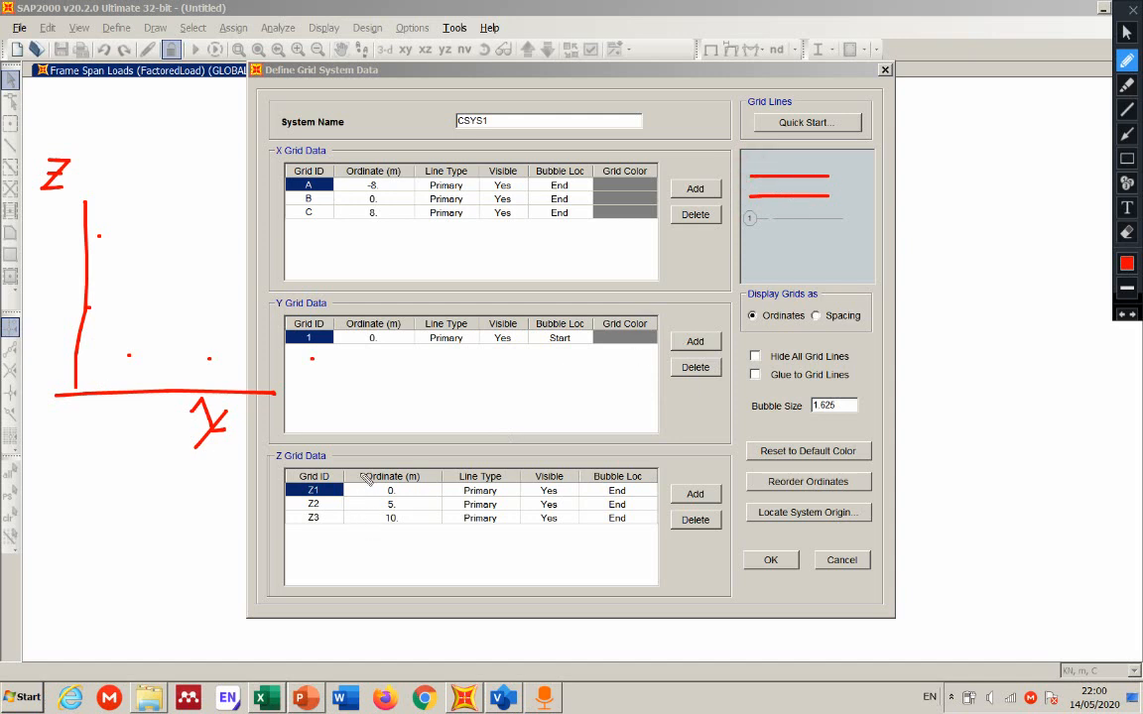
drag(765, 159, 764, 213)
drag(798, 159, 796, 234)
drag(834, 162, 833, 226)
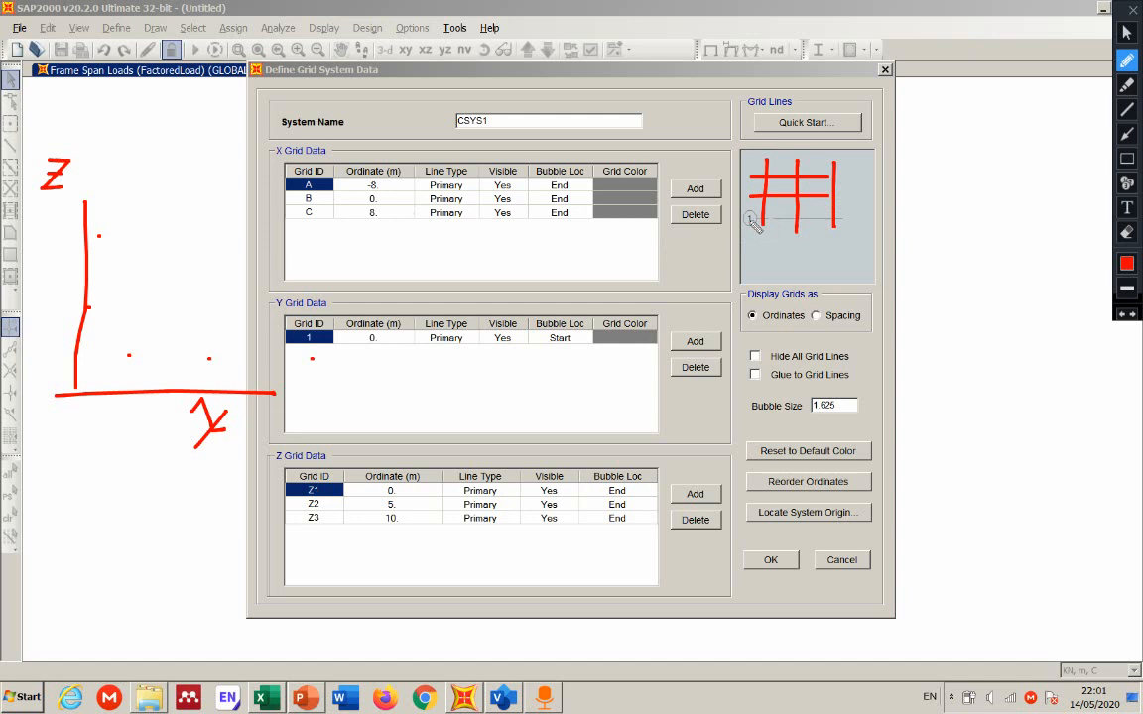
drag(762, 218, 834, 220)
Step: Choose a thinner pen and label the sketched grid with bay widths 3 and 4 and story heights 2 and 3
click(1126, 287)
click(1107, 322)
mouse_move(773, 237)
mouse_down()
mouse_move(827, 245)
mouse_move(820, 251)
mouse_up()
mouse_move(844, 204)
mouse_down()
mouse_move(851, 210)
mouse_move(847, 183)
mouse_move(842, 191)
mouse_up()
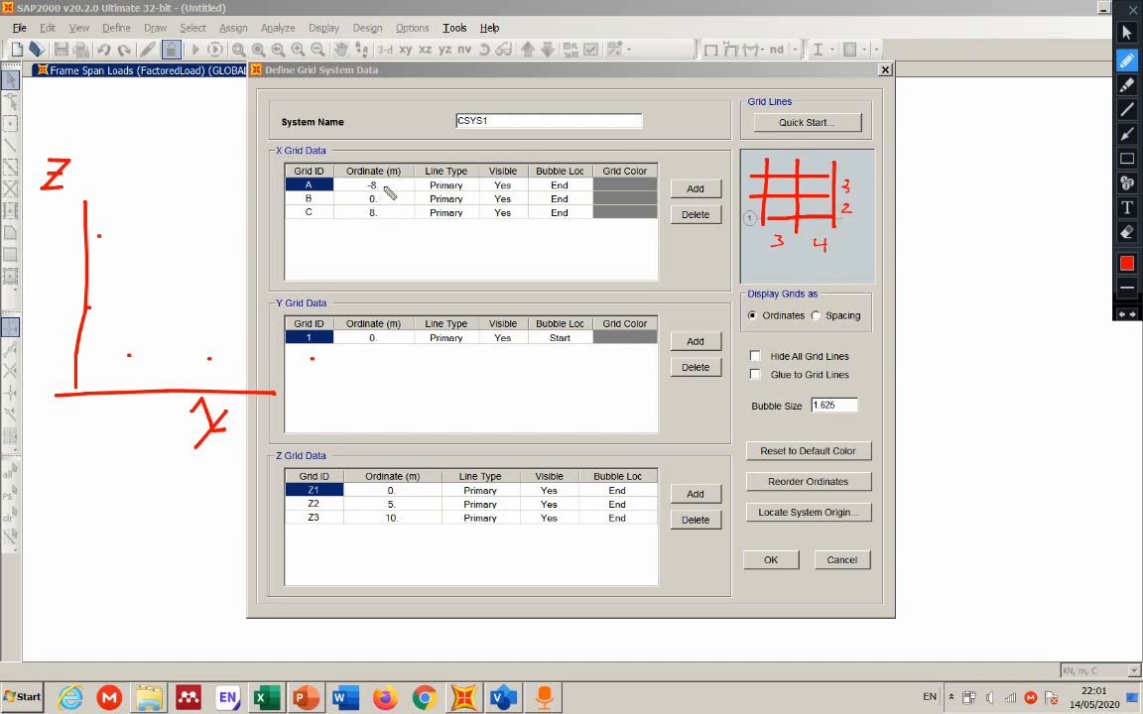
Step: Cross out the -8 ordinate and handwrite ordinates 0, 3, 7 beside the X grids and 0, 2, 5 beside the Z grids
drag(367, 181, 400, 186)
drag(397, 196, 397, 204)
mouse_move(393, 211)
mouse_down()
mouse_move(403, 211)
mouse_move(397, 220)
mouse_up()
mouse_move(413, 501)
mouse_down()
mouse_move(421, 527)
mouse_move(418, 494)
mouse_up()
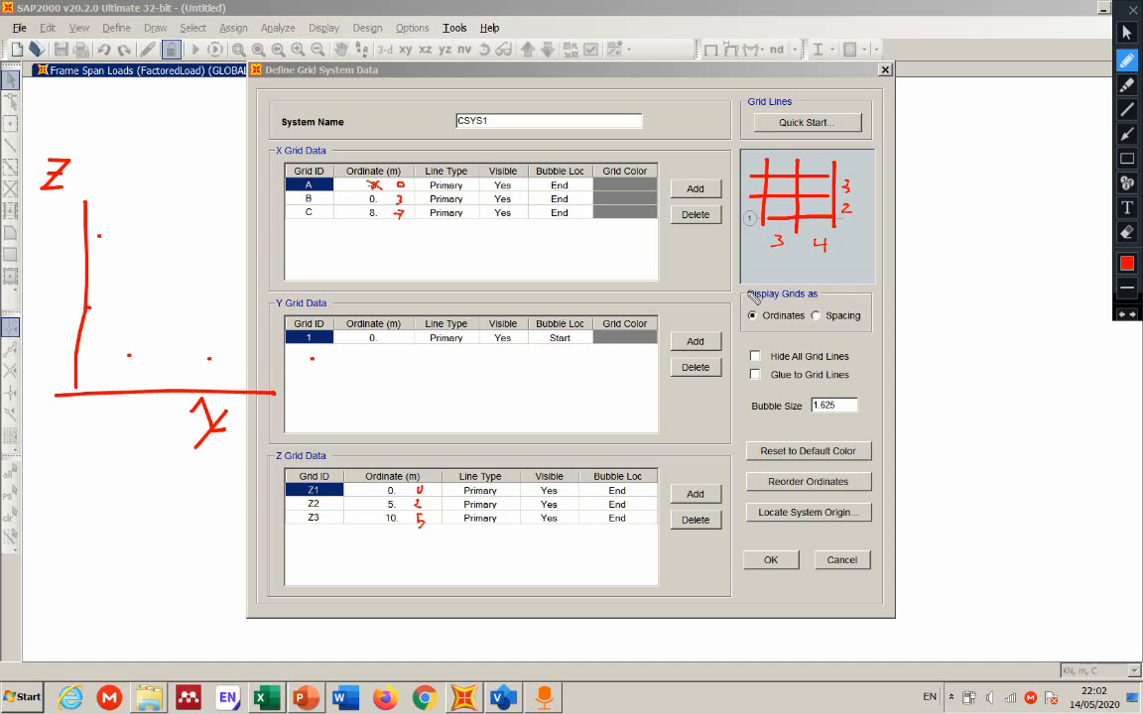
Step: Clear the red annotations, discard the grid edits and turn off custom grid spacing for the portal frame
key(Escape)
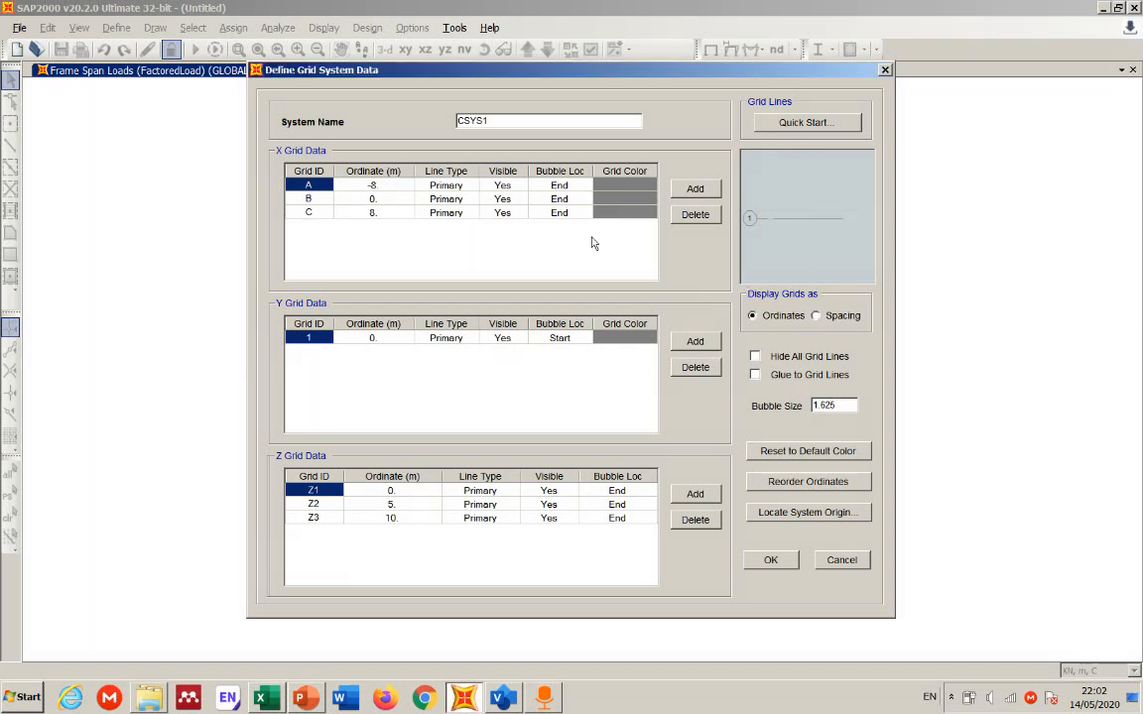
click(825, 559)
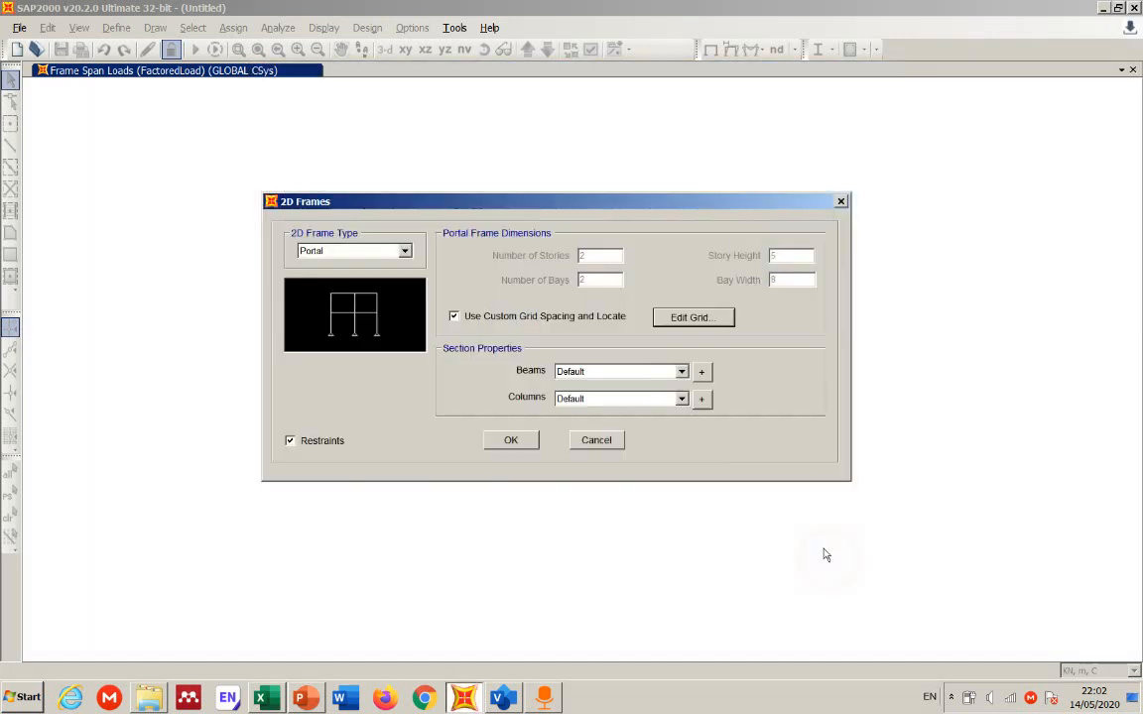
click(454, 316)
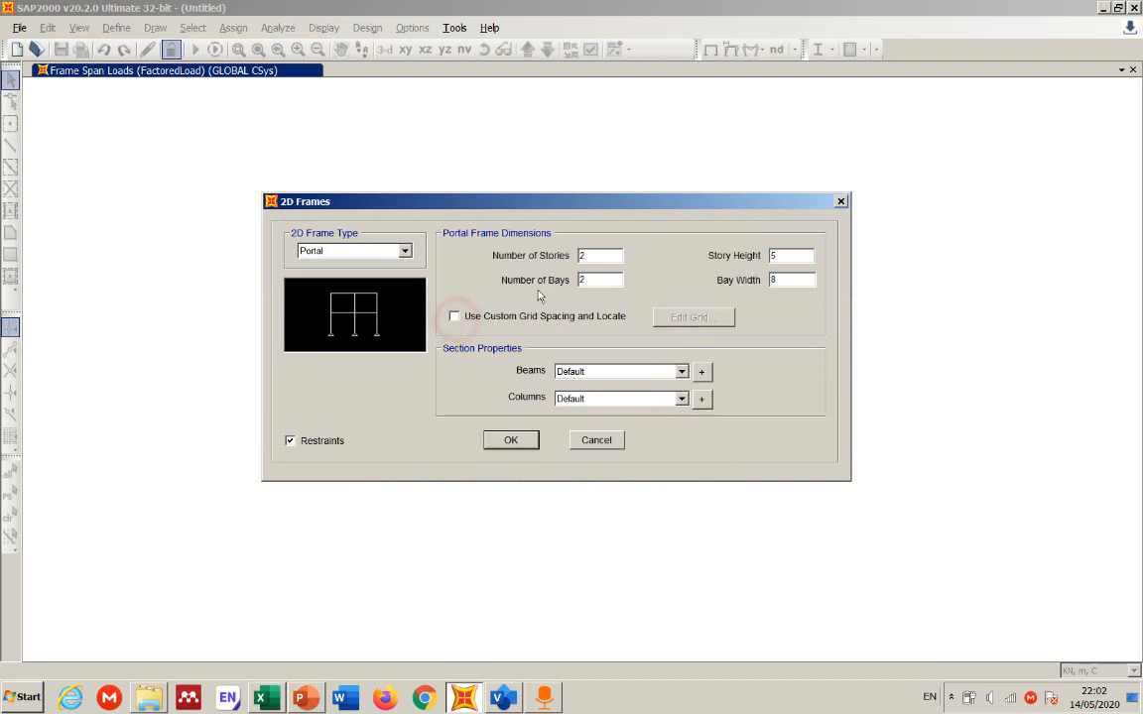
Step: Create the portal frame with 1 story and 1 bay, keeping a story height of 5 and a bay width of 8
double_click(581, 256)
text(1)
double_click(582, 281)
text(1)
click(782, 259)
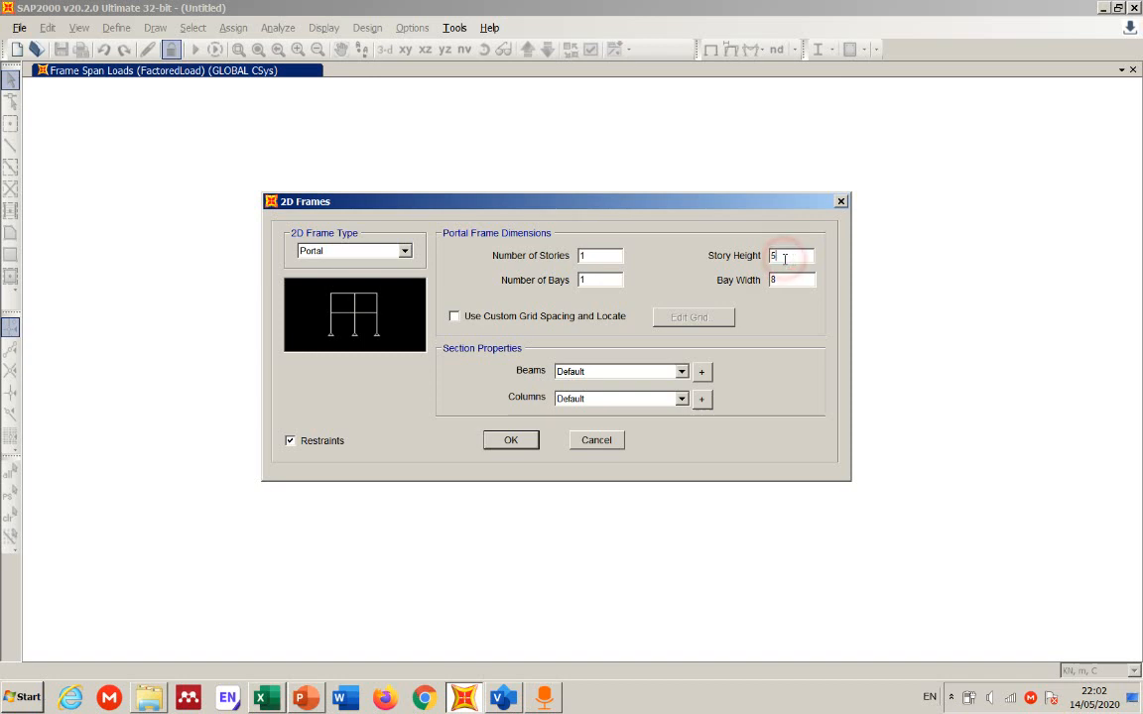
click(784, 279)
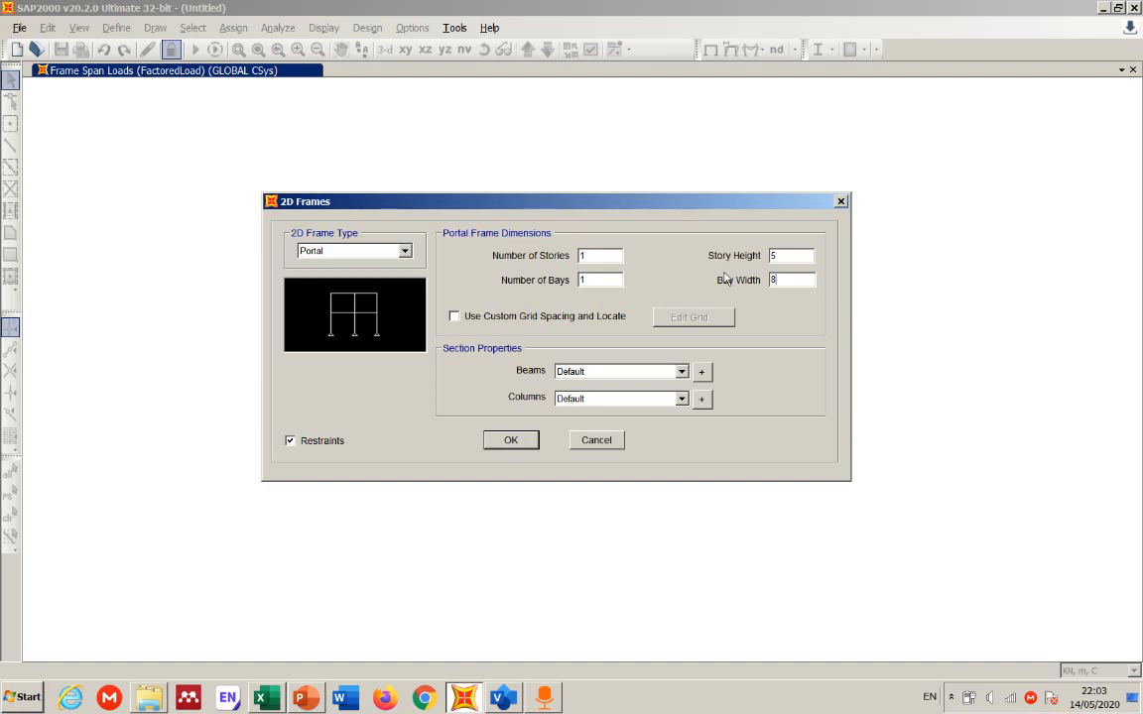
click(510, 441)
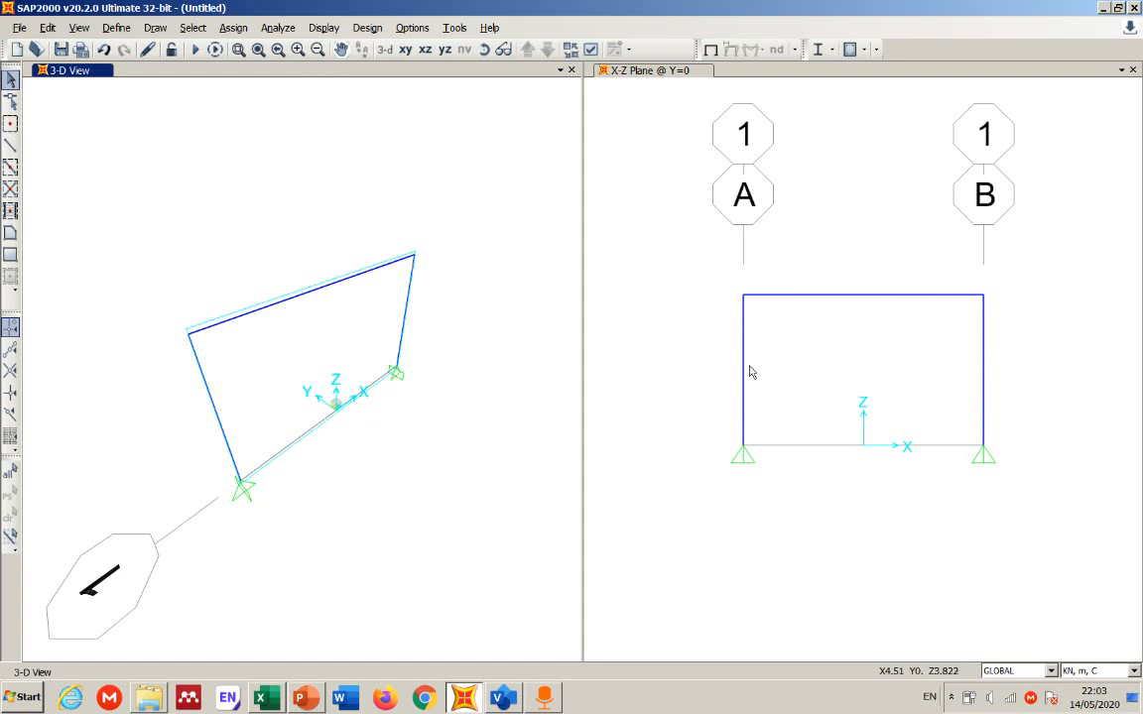
Step: Delete the frame's horizontal beam in the X-Z plane view
click(771, 296)
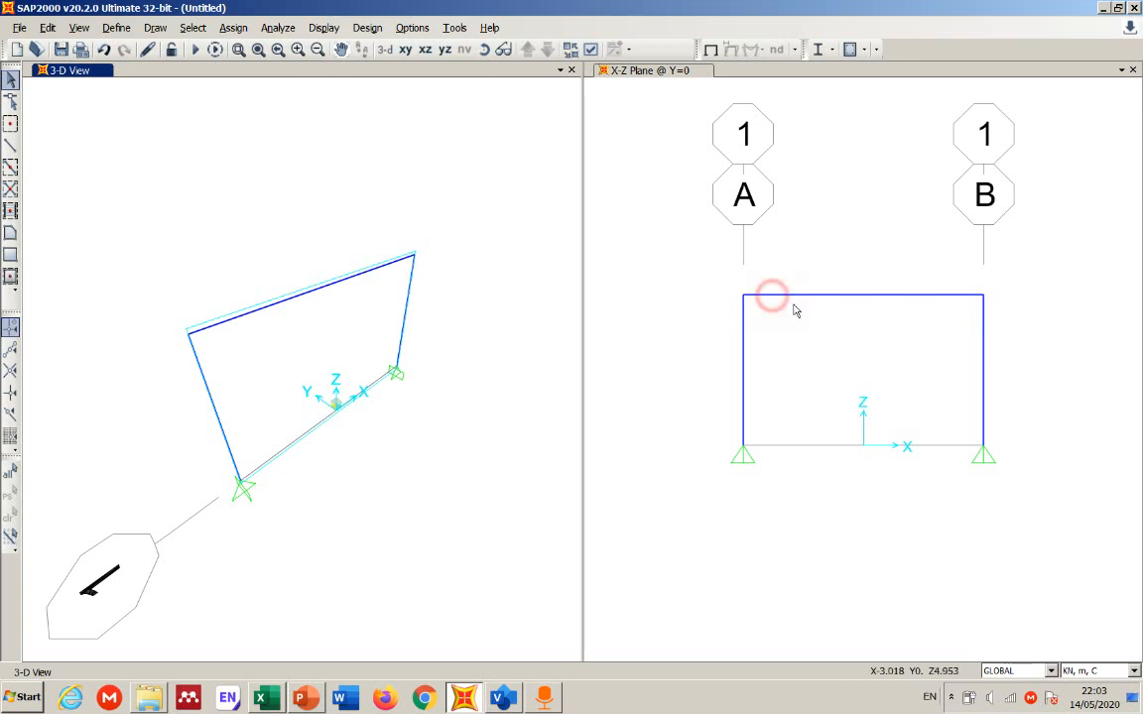
click(823, 297)
click(839, 296)
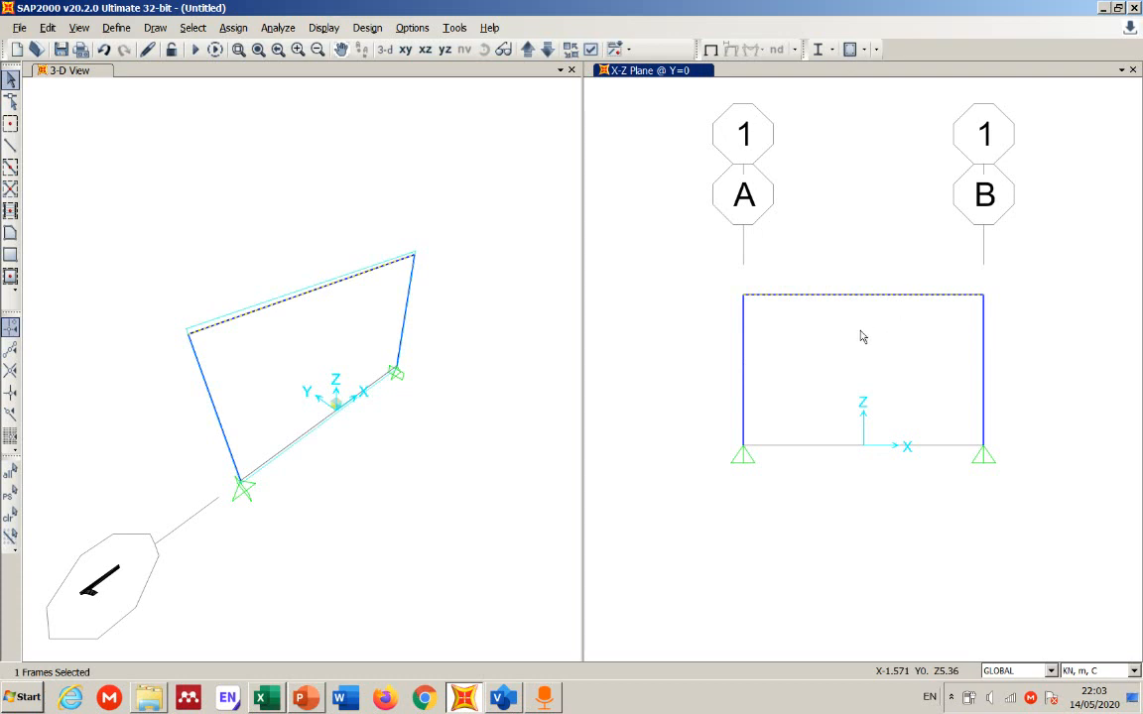
key(Delete)
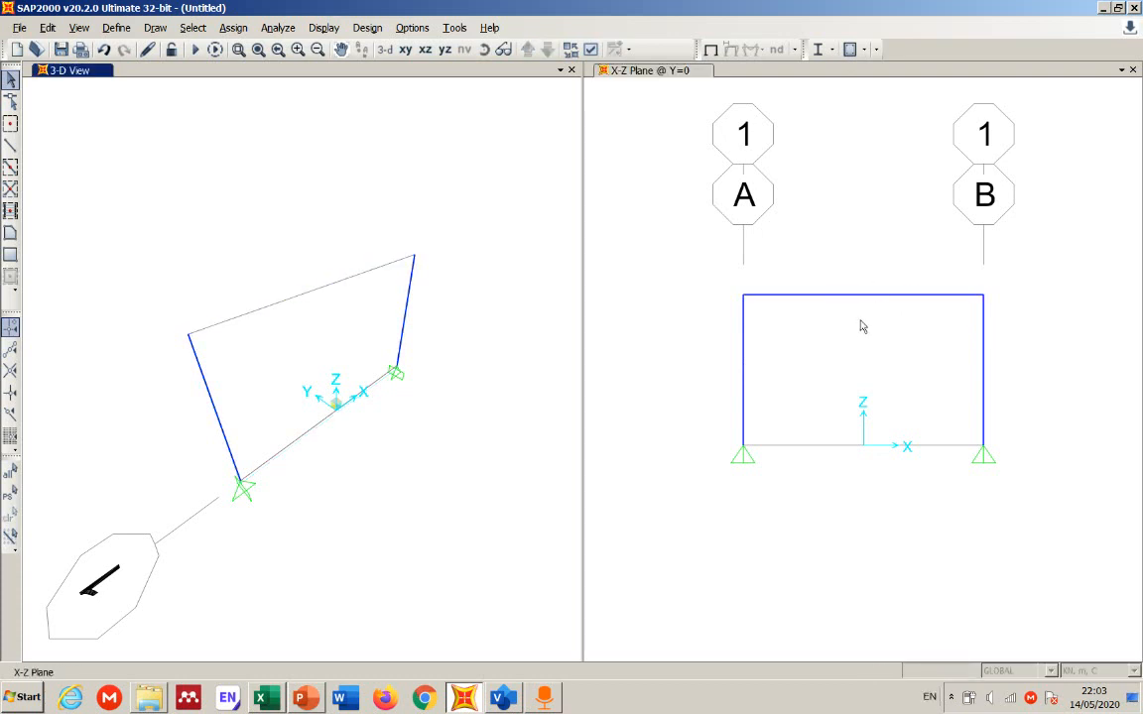
Step: Close the 3-D view and undo the deletion of the beam
click(571, 70)
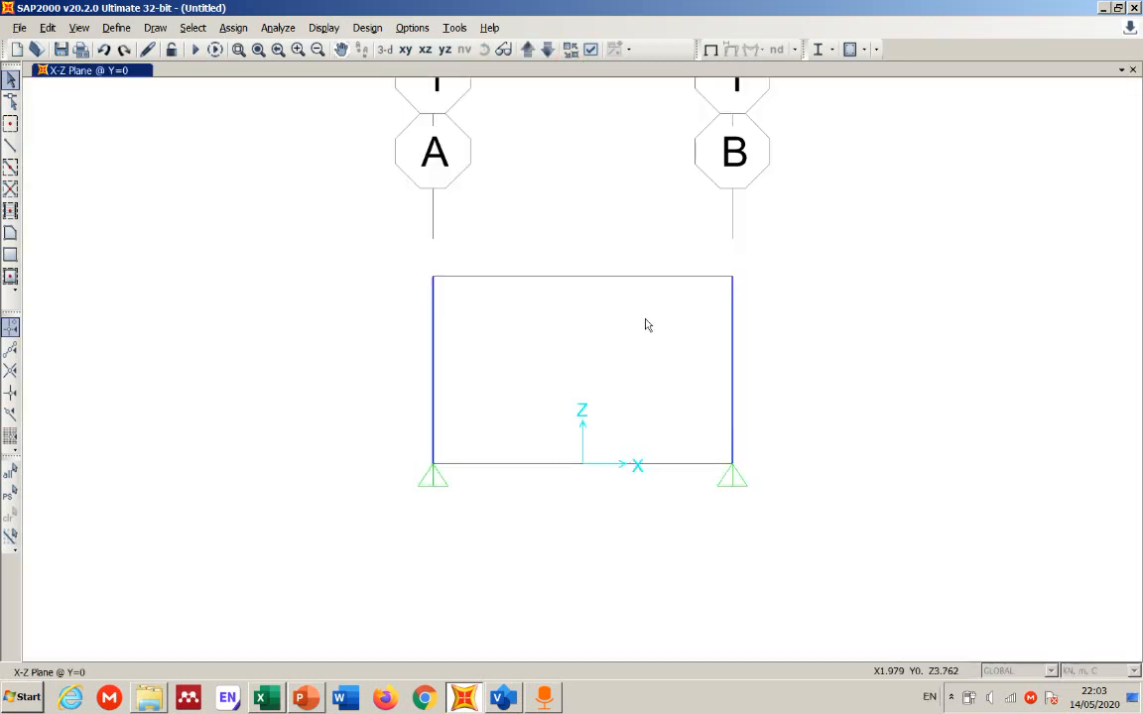
key(ctrl+z)
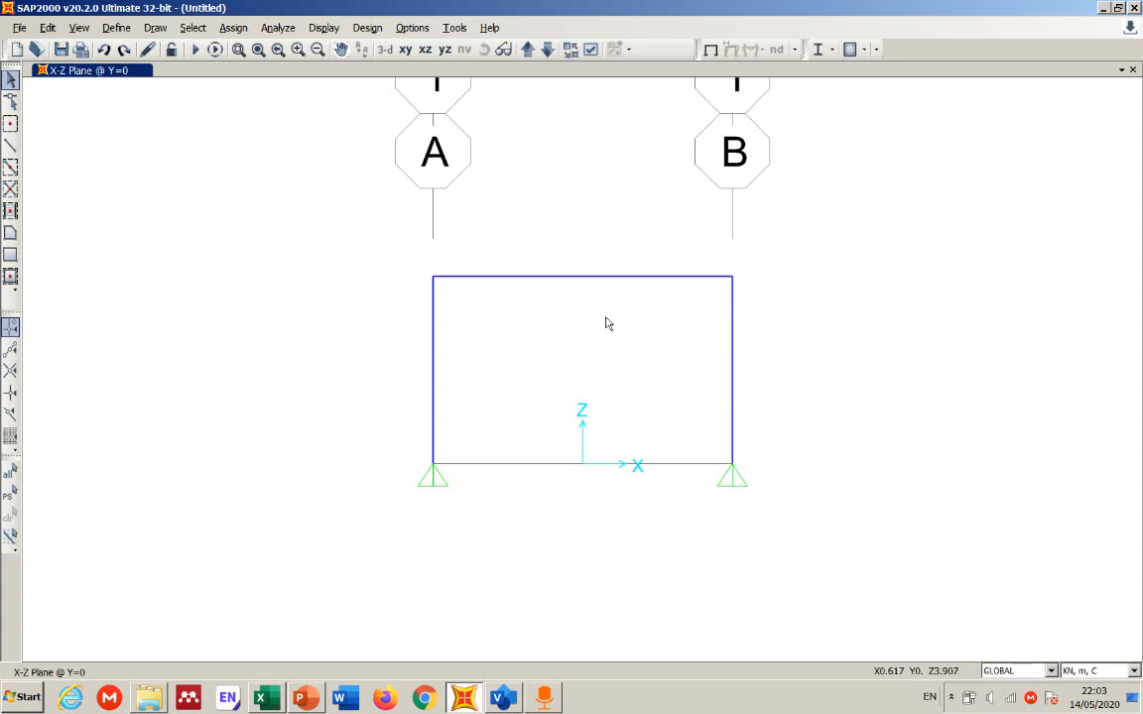
middle_drag(607, 319, 547, 380)
Step: Consult the data flowchart in Visio and assign fixed joint restraints to both column bases in SAP2000
click(503, 698)
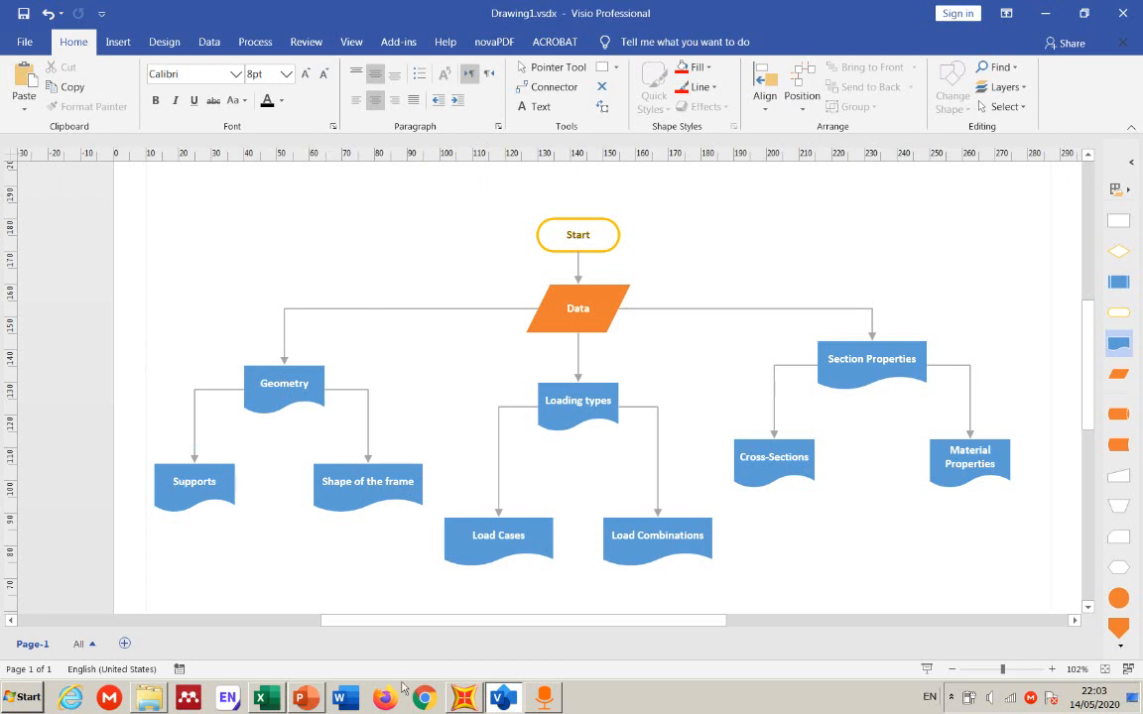
click(463, 697)
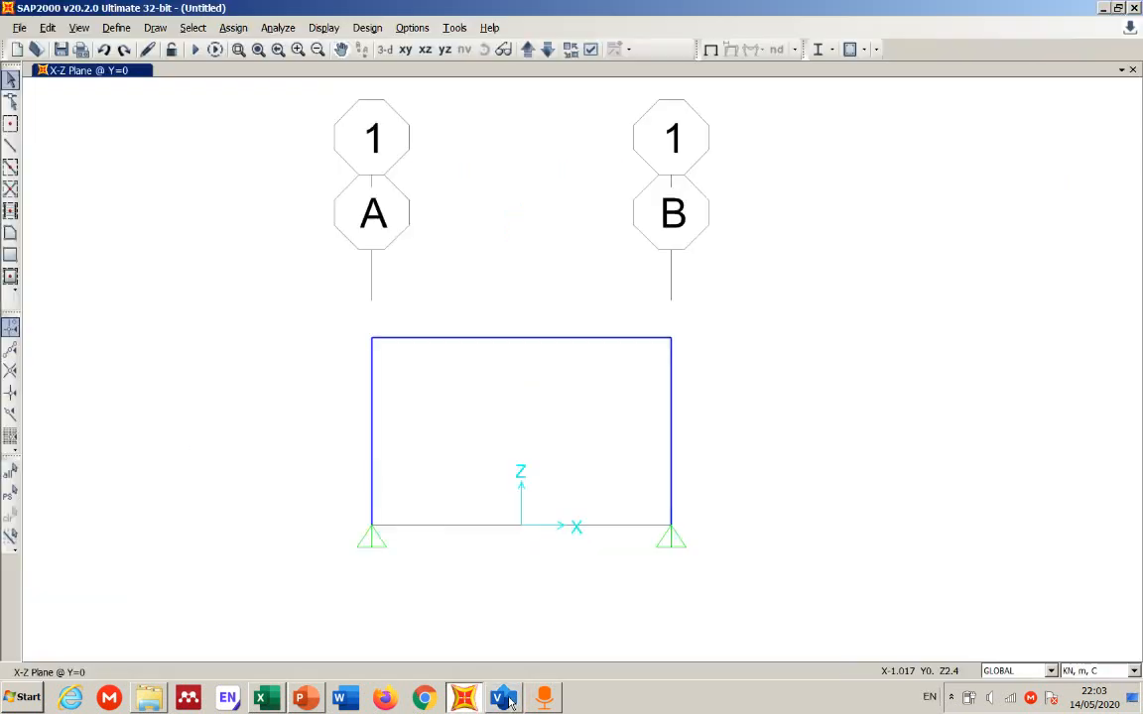
click(233, 28)
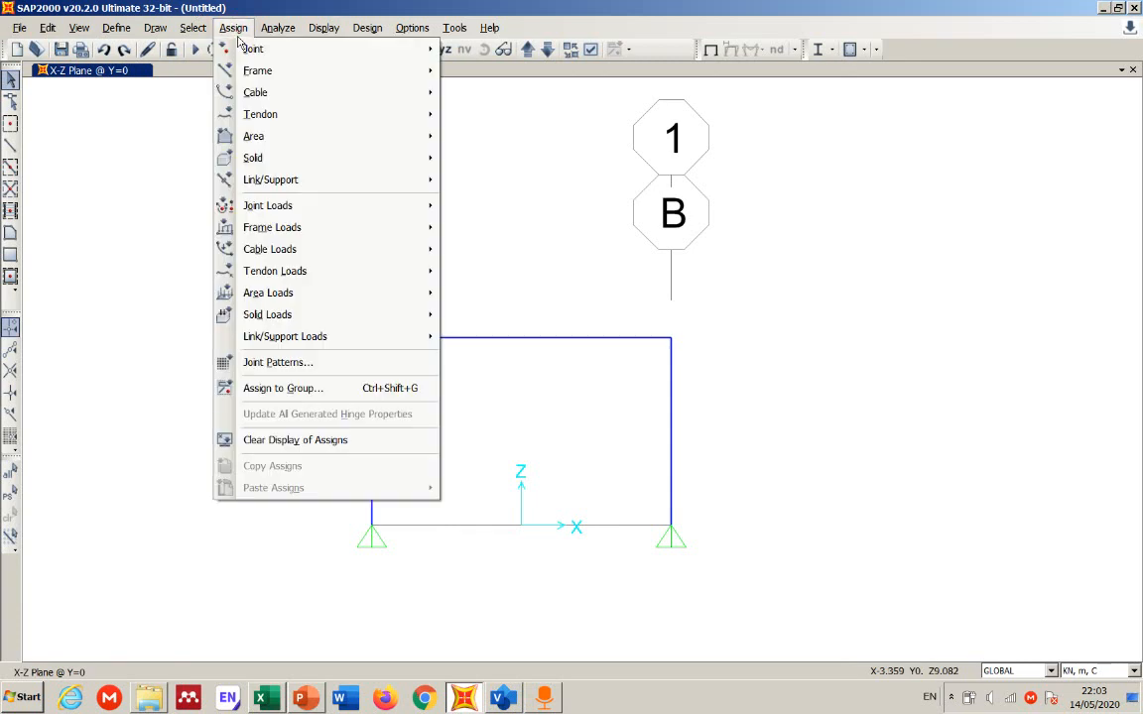
mouse_move(249, 50)
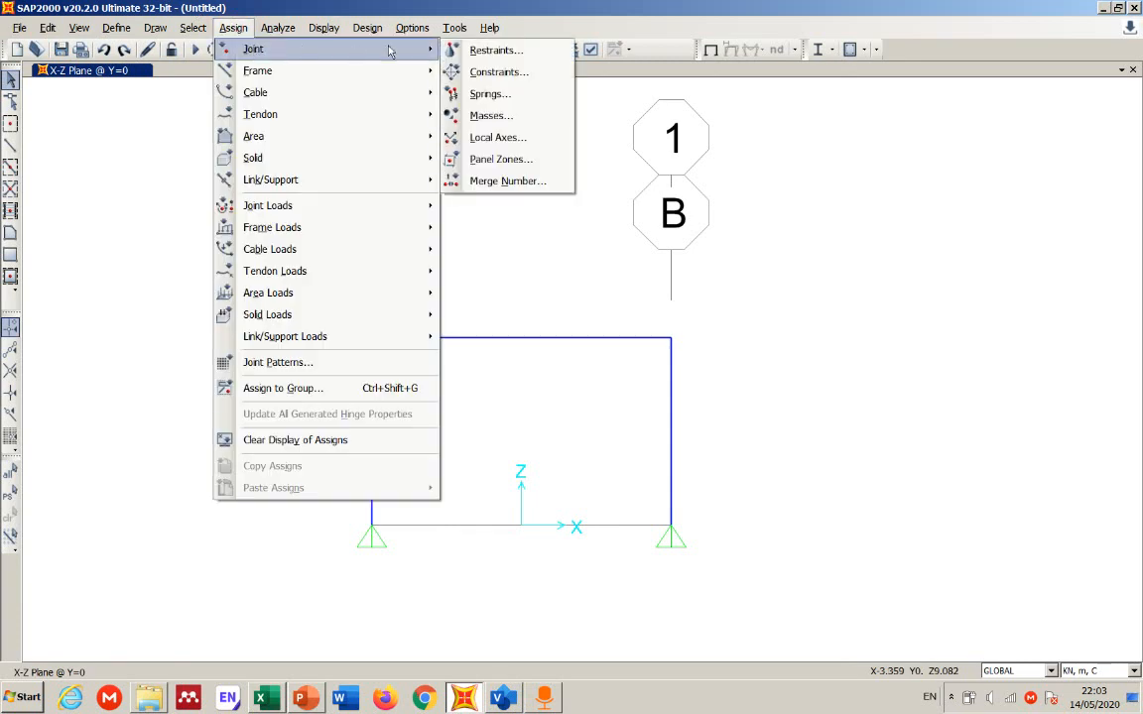
click(505, 52)
drag(545, 192, 800, 190)
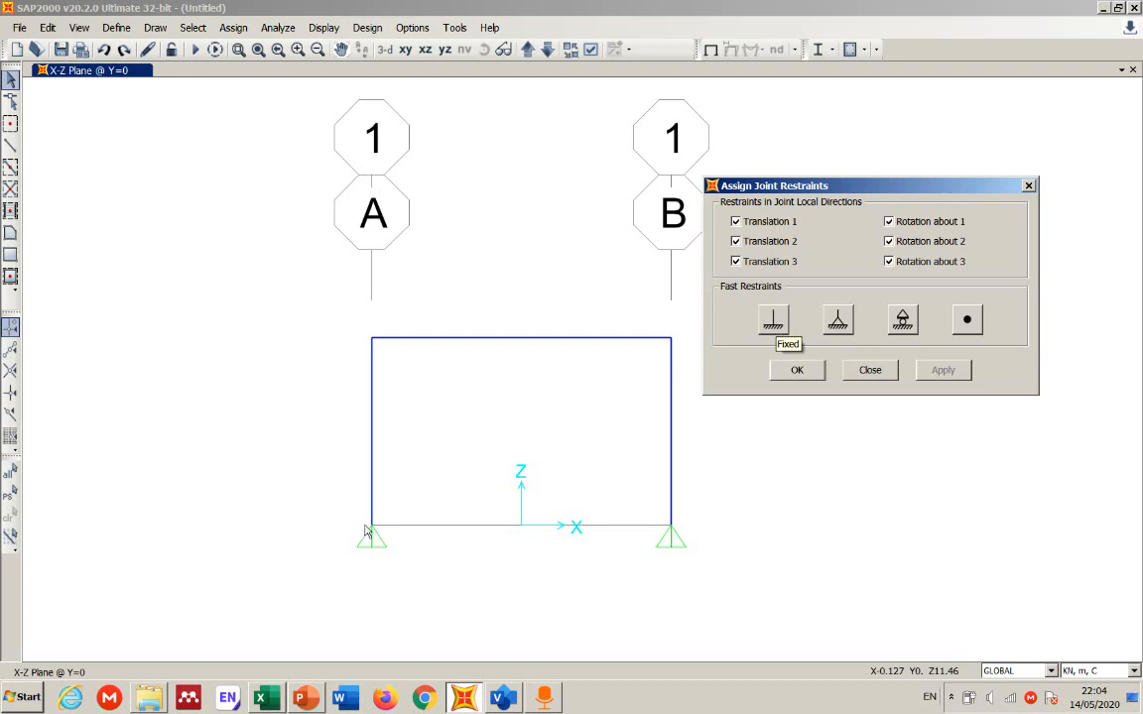
click(773, 322)
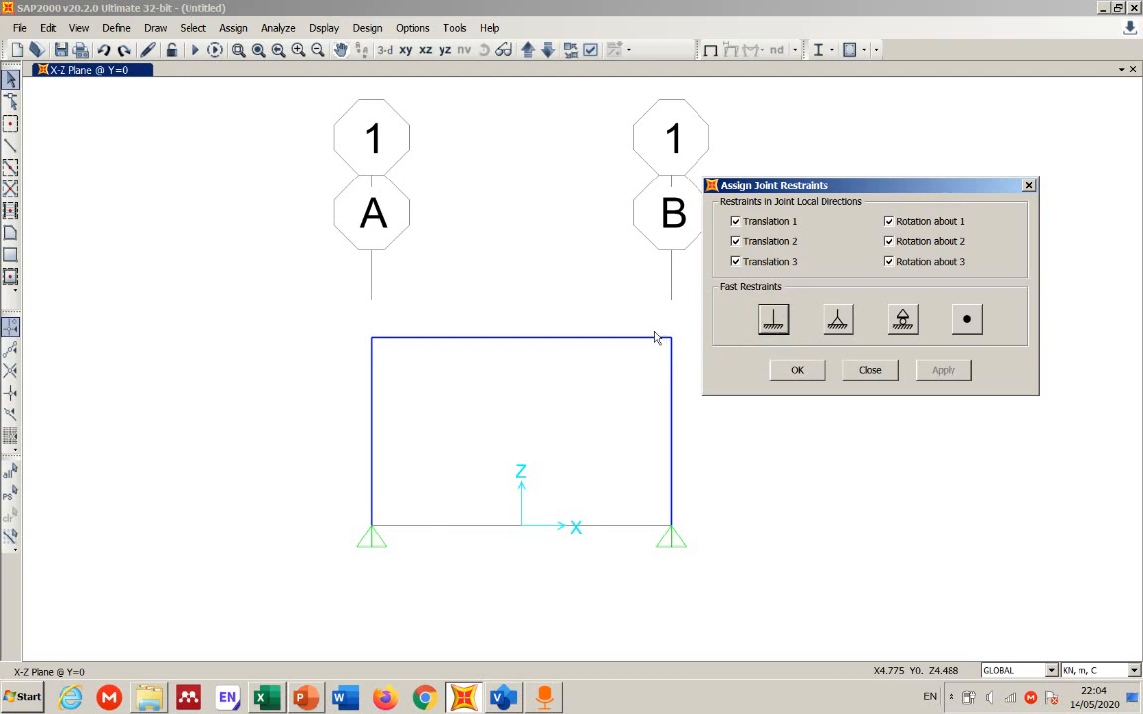
click(369, 527)
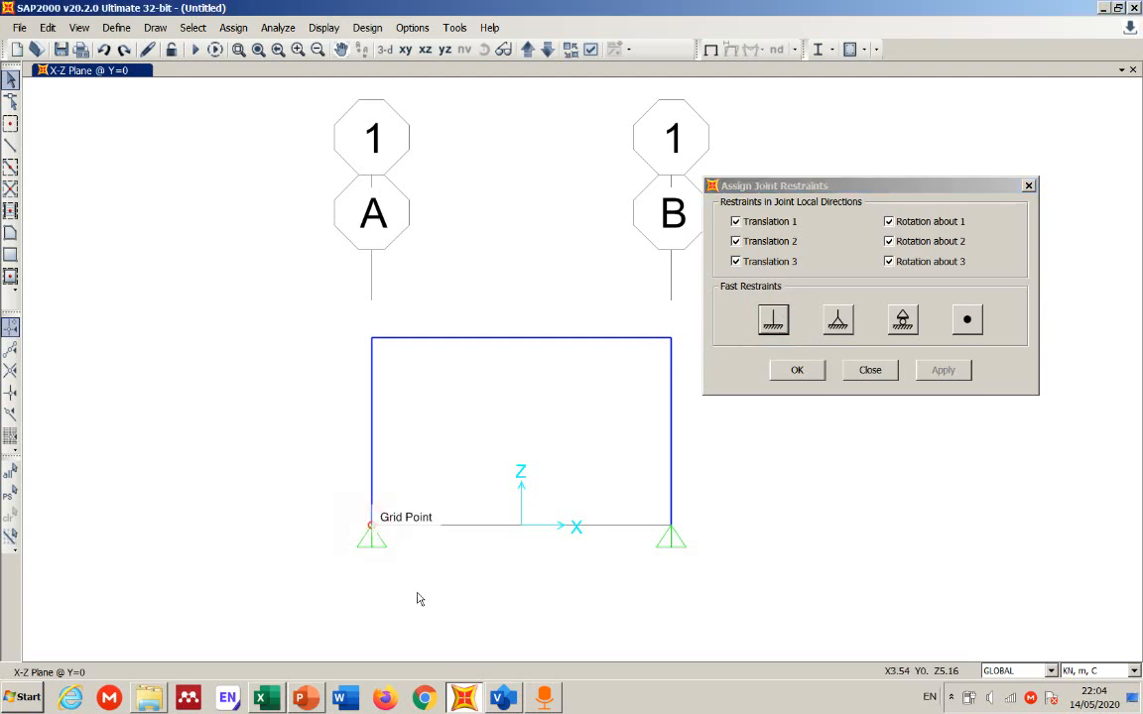
click(670, 524)
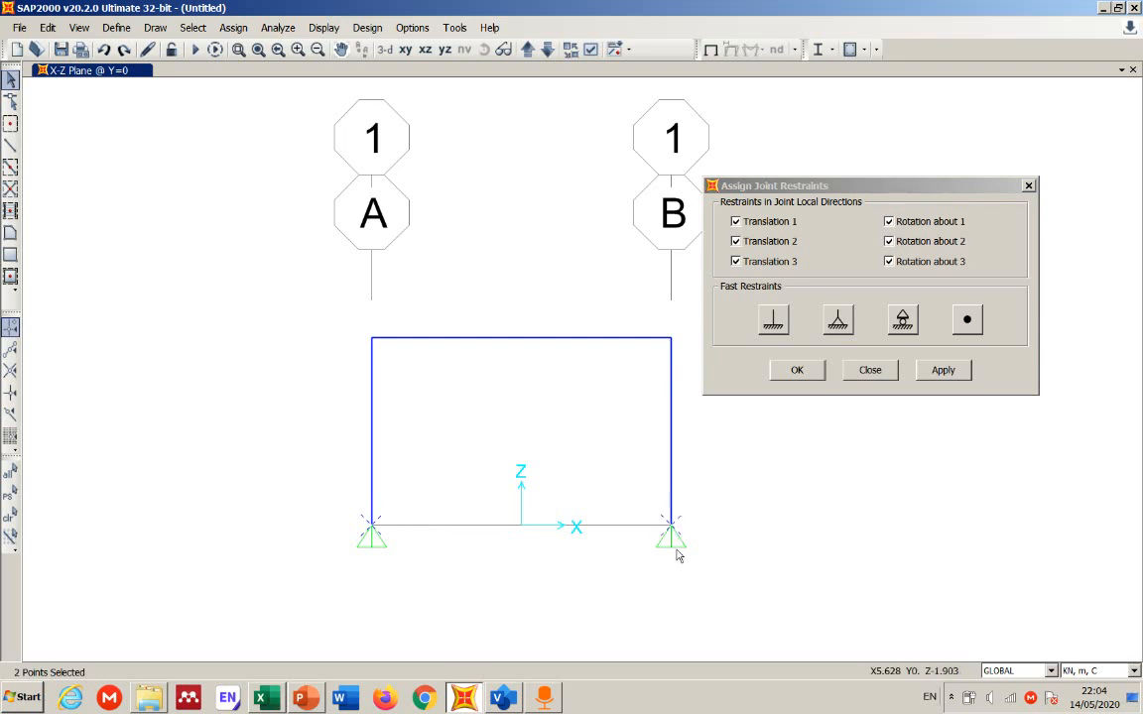
click(772, 324)
click(942, 369)
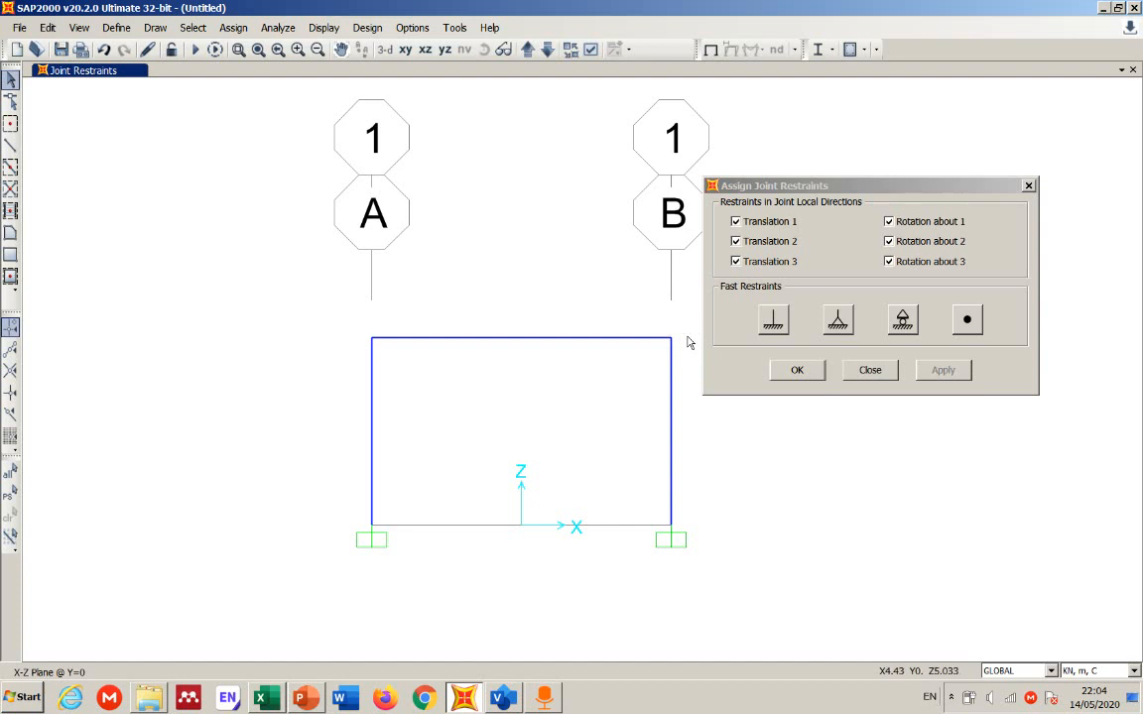
click(796, 369)
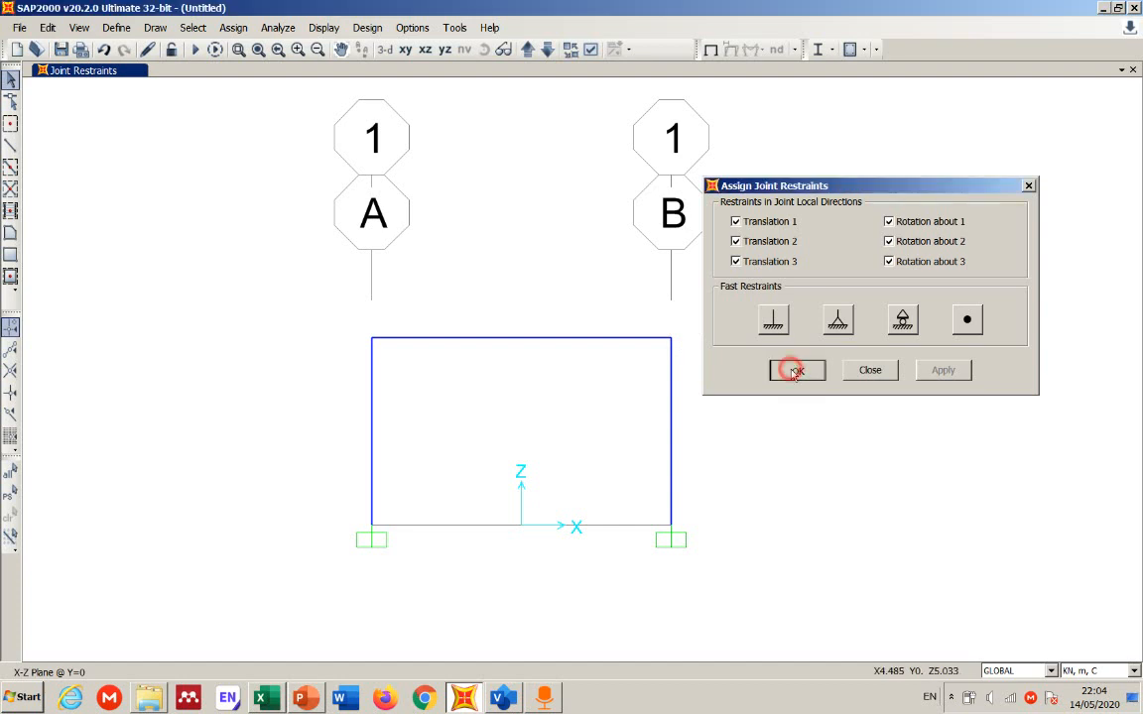
Step: Consult the Visio flowchart again and start adding a new material in SAP2000
click(503, 697)
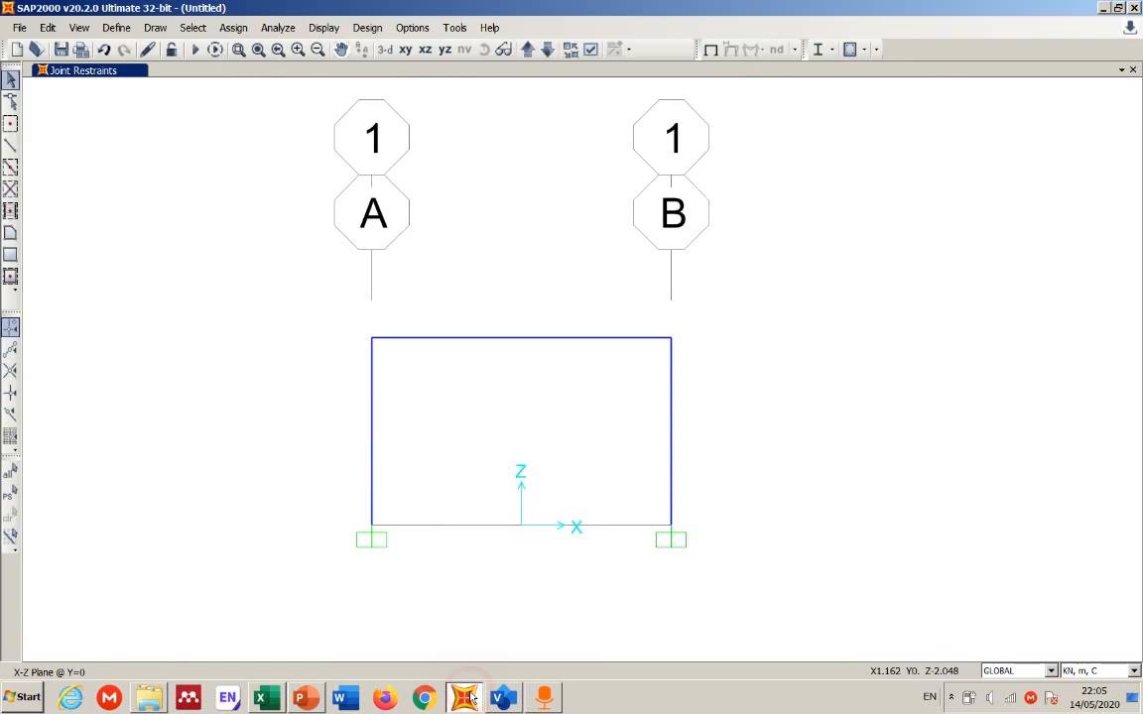
click(426, 632)
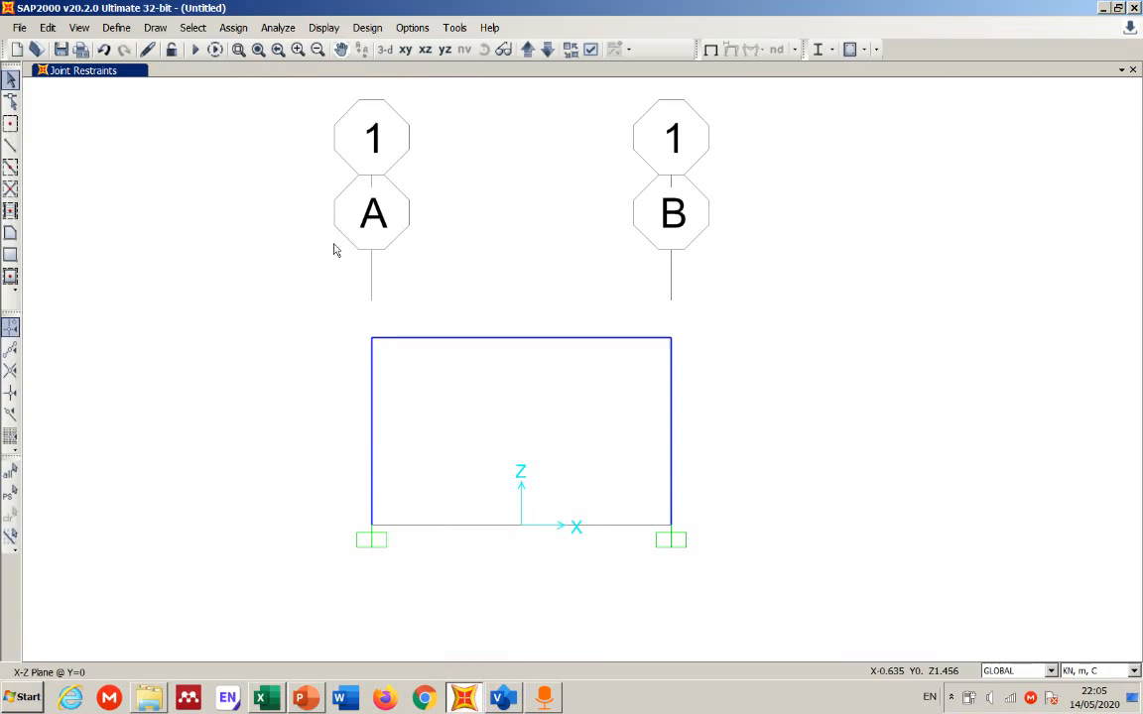
click(119, 28)
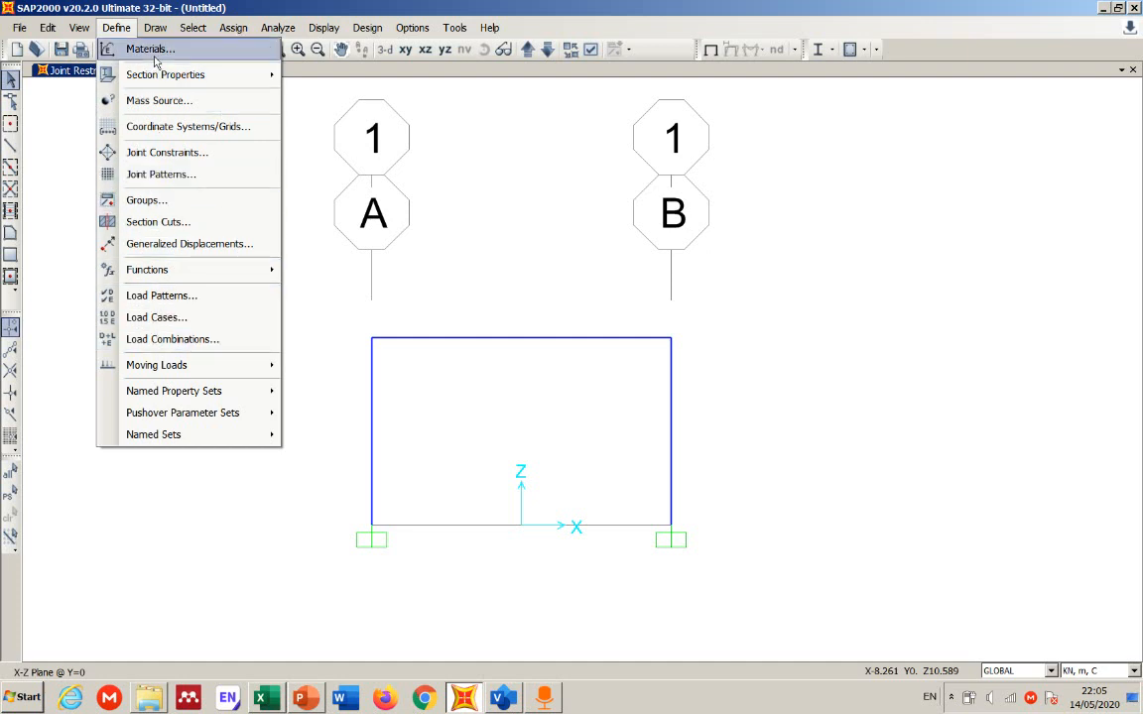
mouse_move(154, 81)
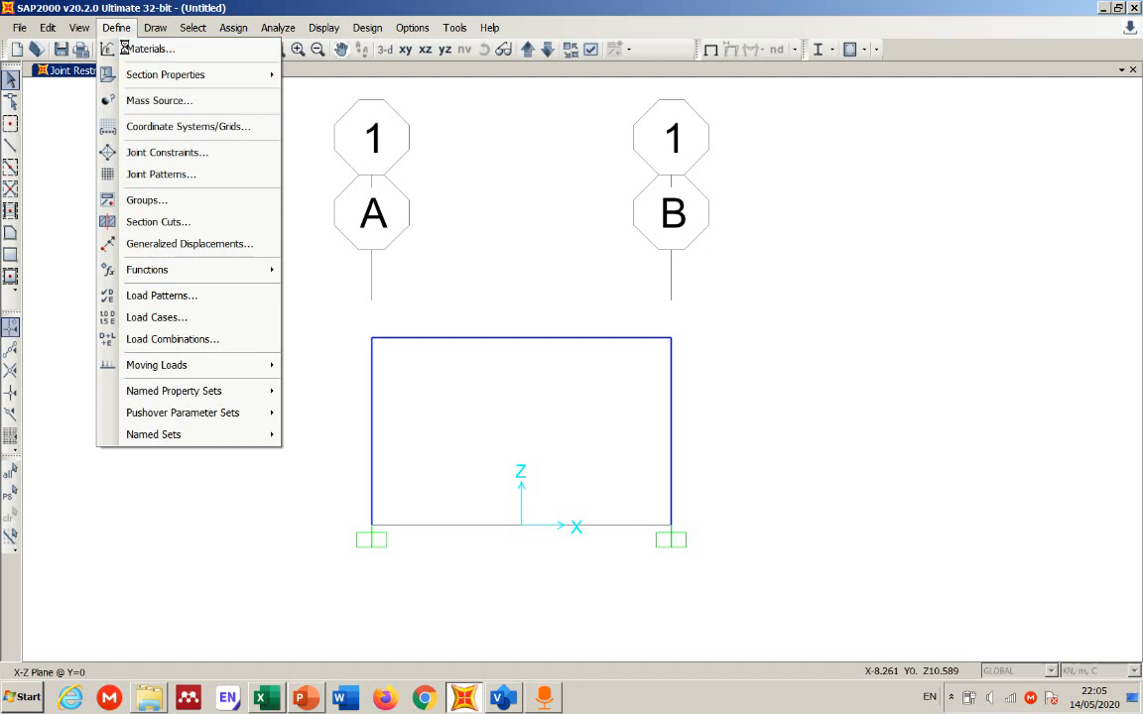
click(123, 51)
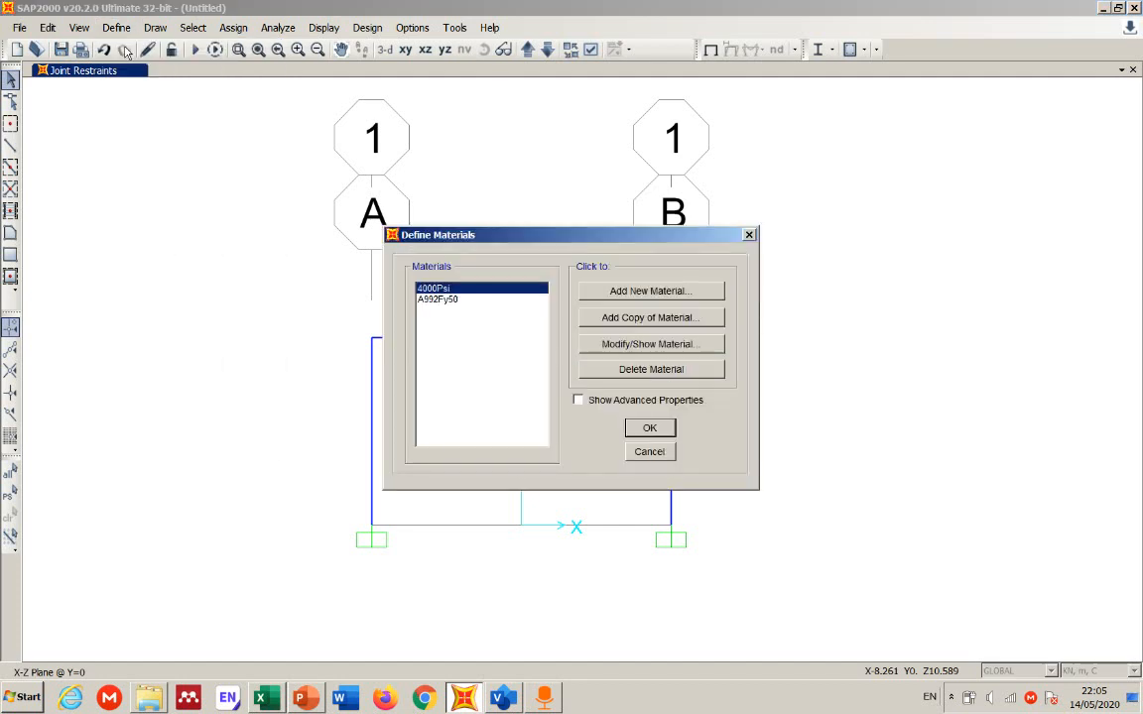
click(633, 292)
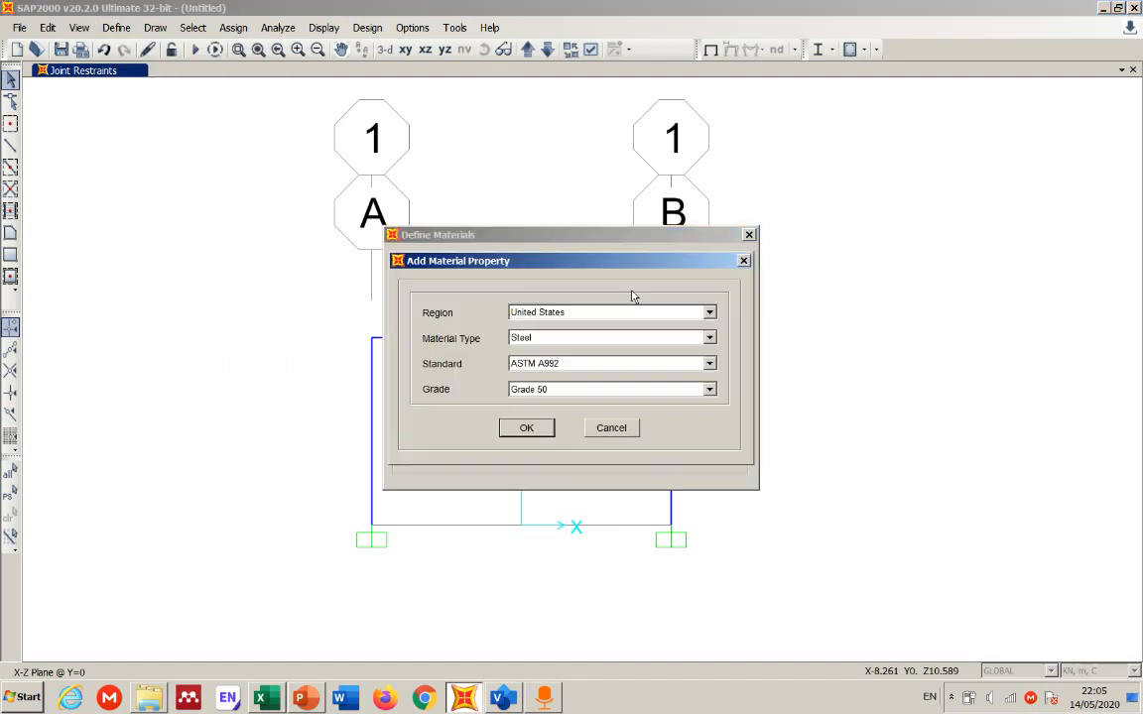
Step: Add a concrete material for the Europe region, standard EN 1992-1-1 per EN 206-1, grade C20/25, and accept the material definitions
click(710, 311)
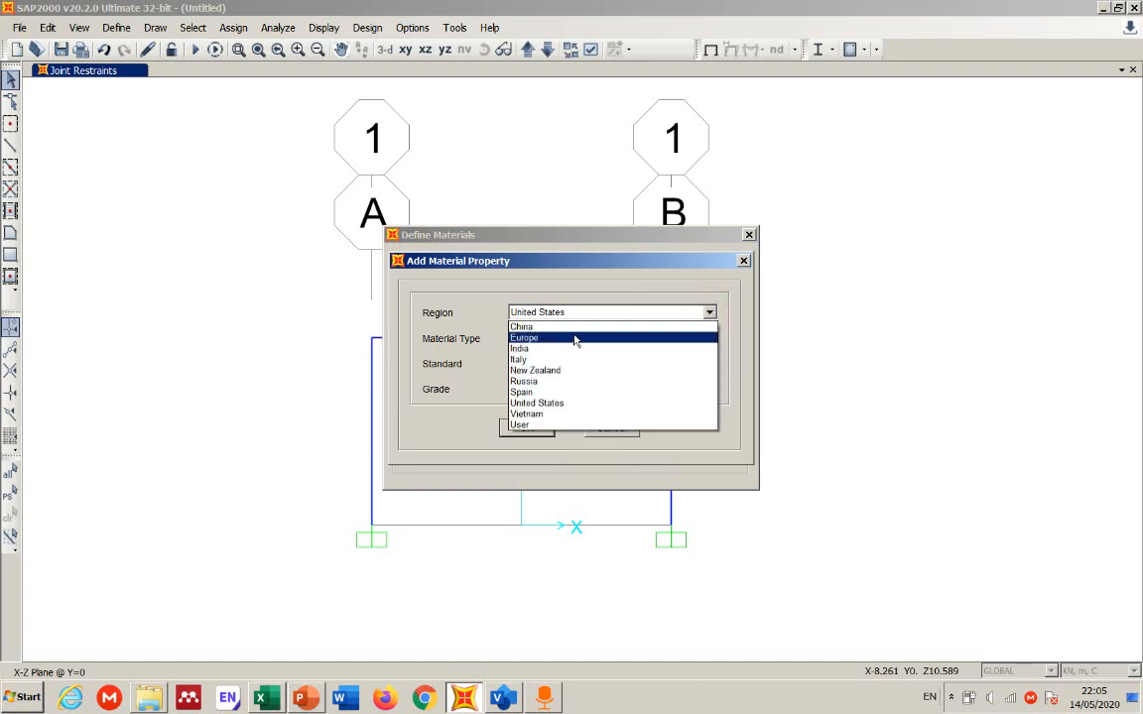
click(533, 339)
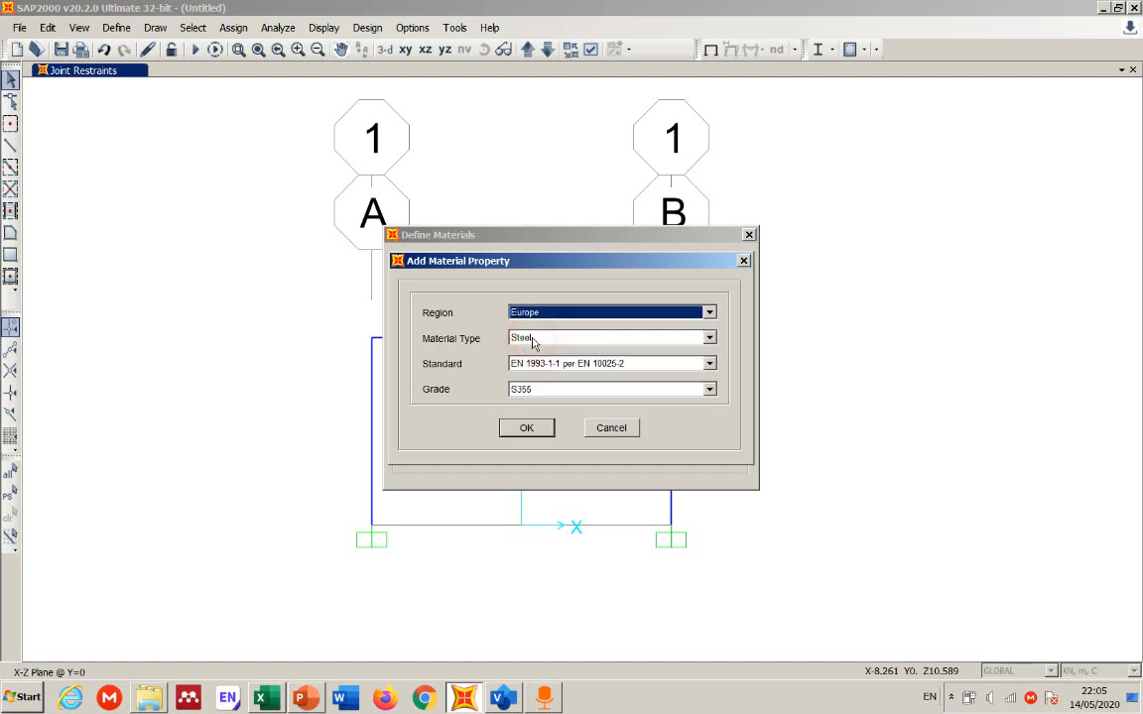
click(566, 339)
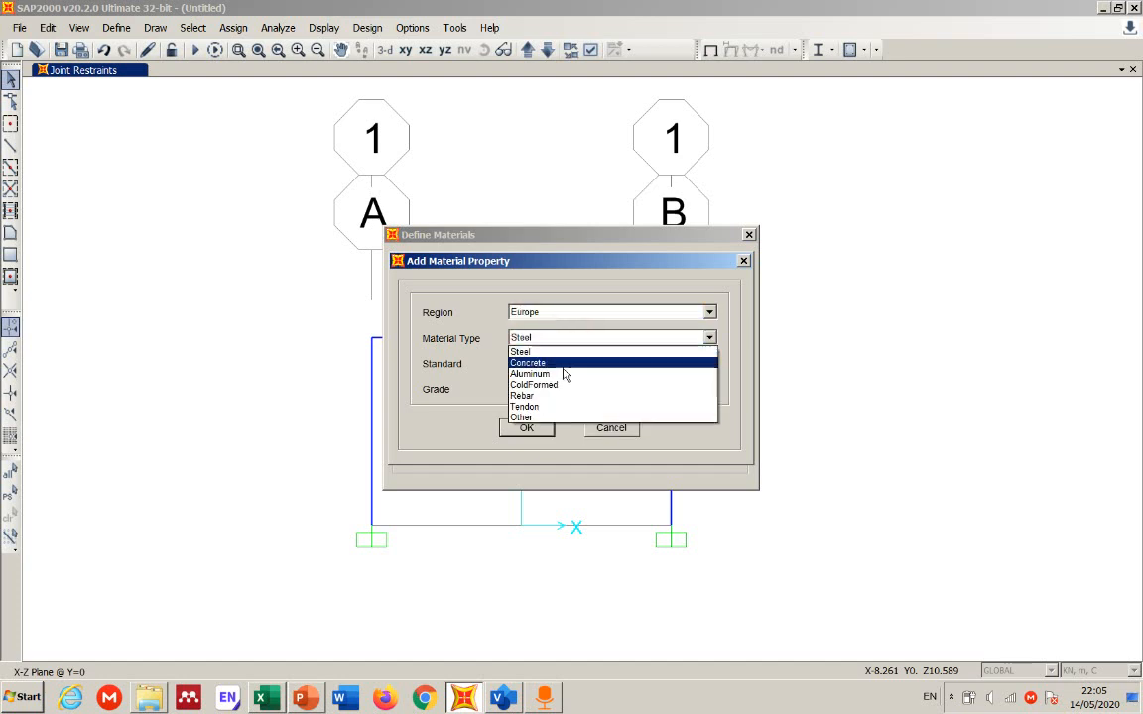
click(560, 365)
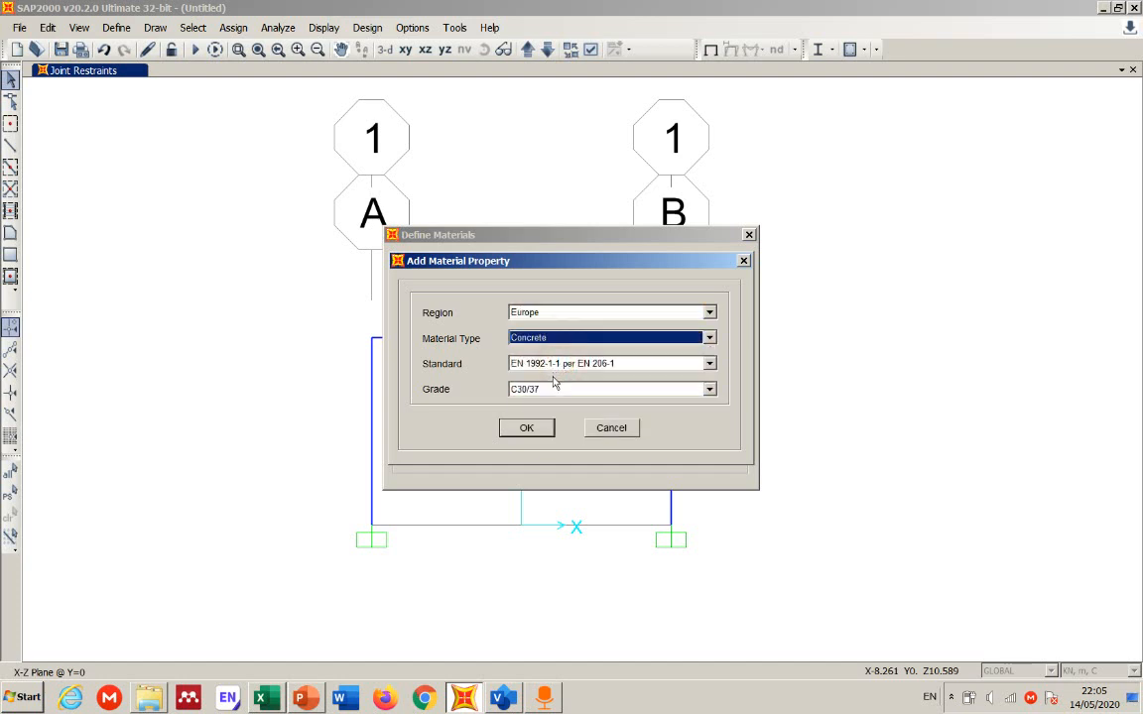
click(709, 389)
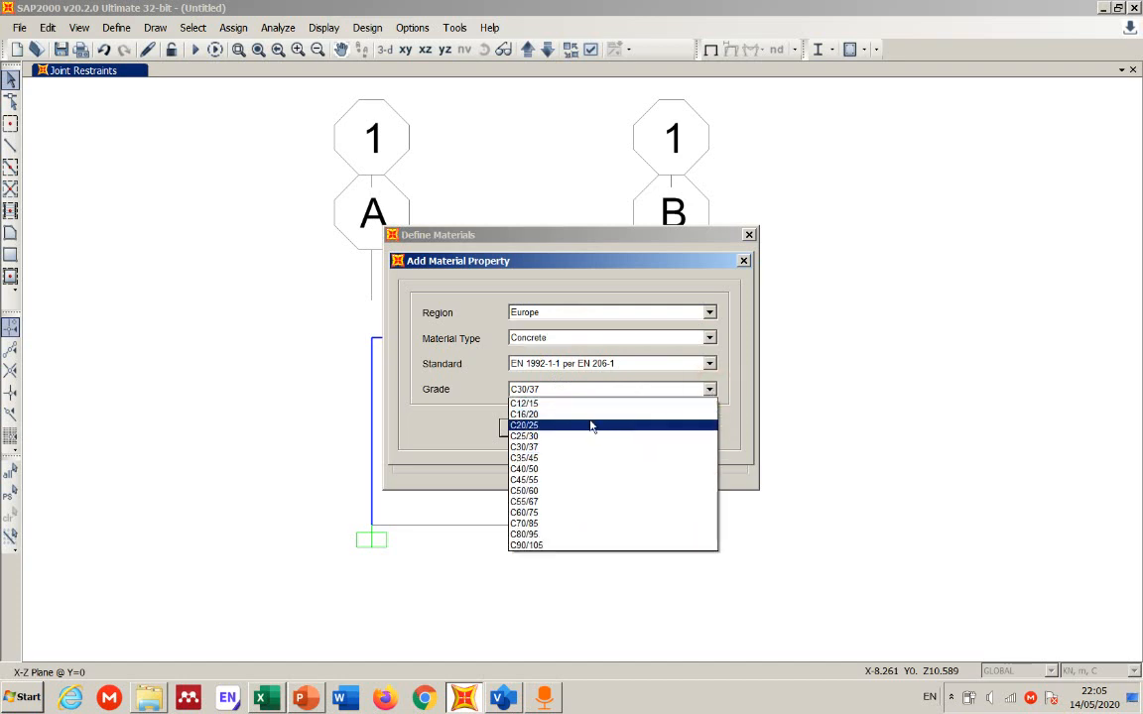
click(539, 427)
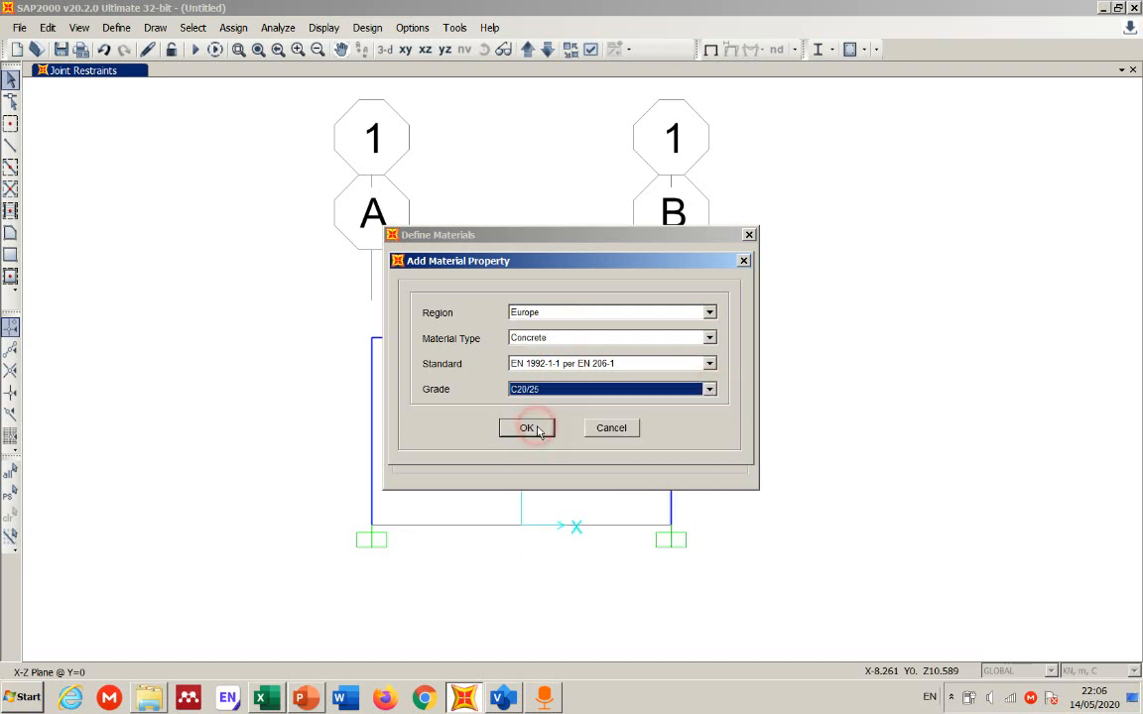
click(566, 394)
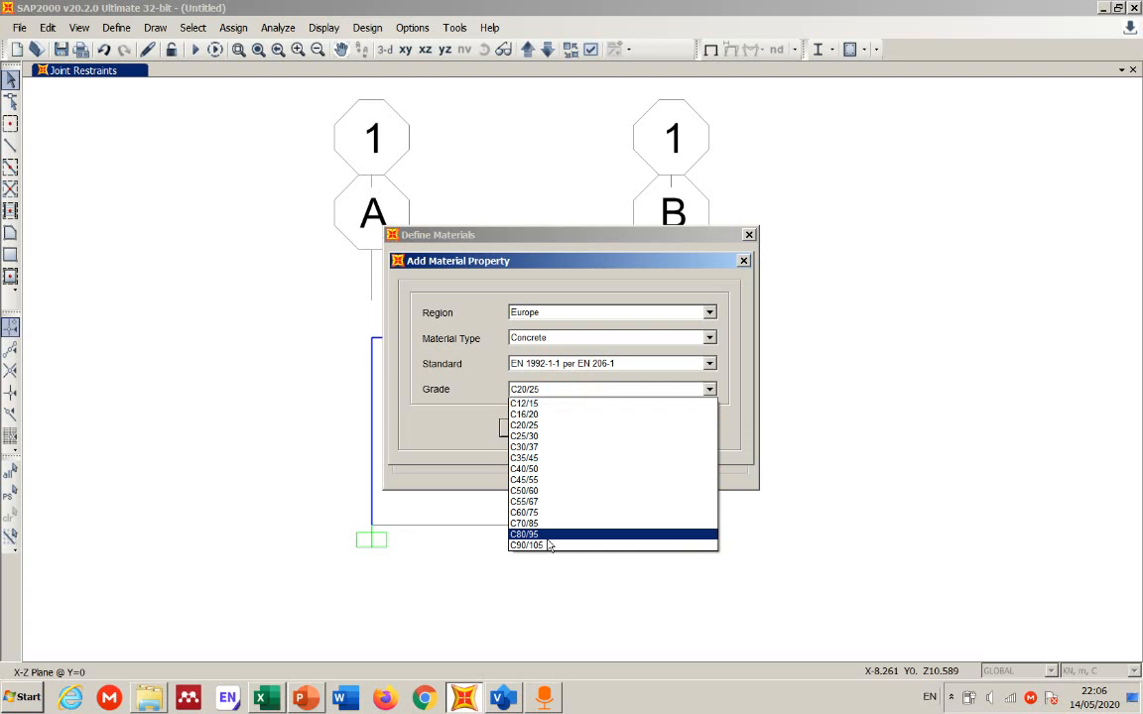
click(709, 364)
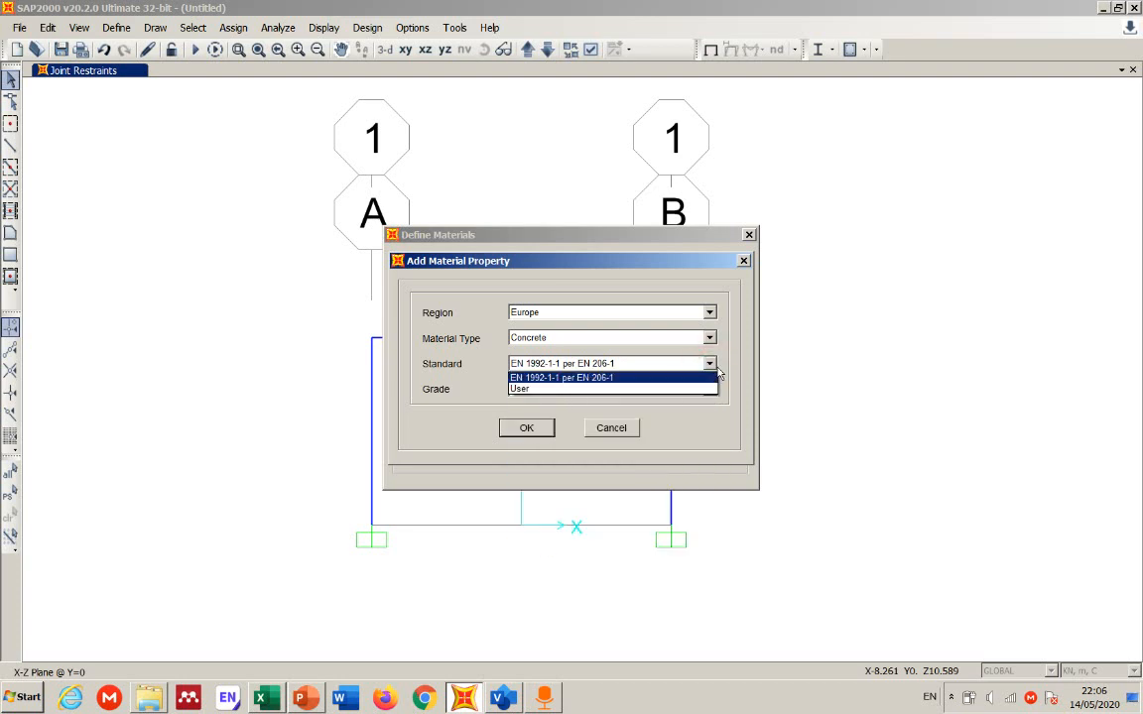
click(716, 357)
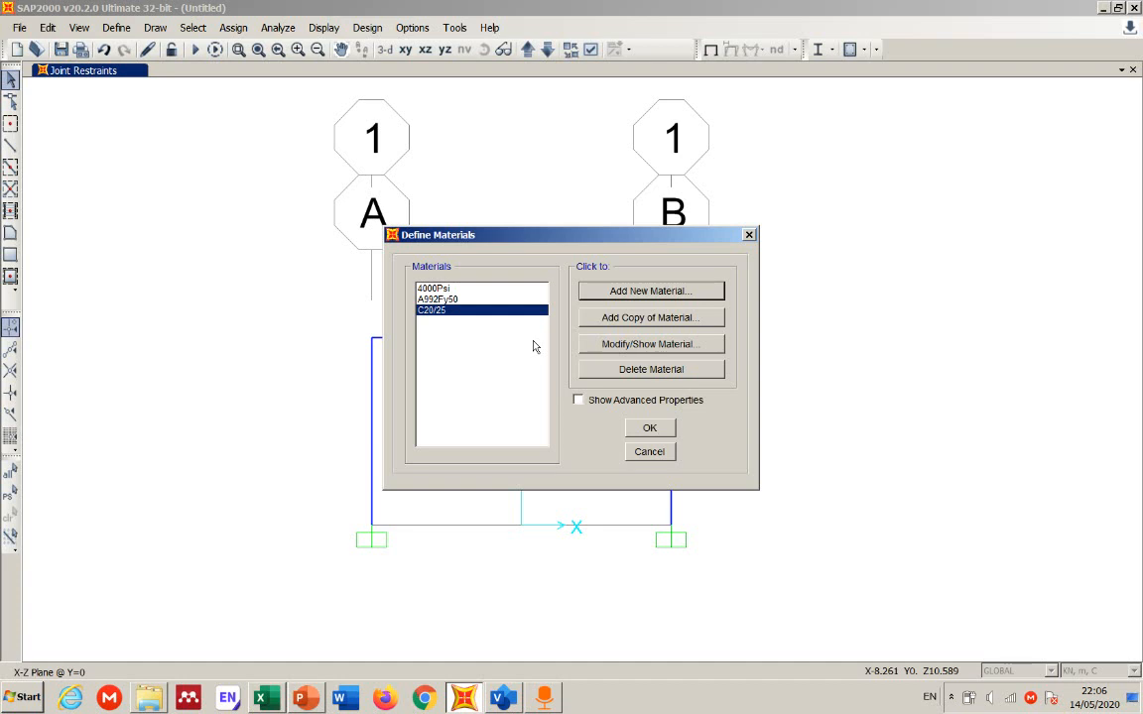
click(647, 430)
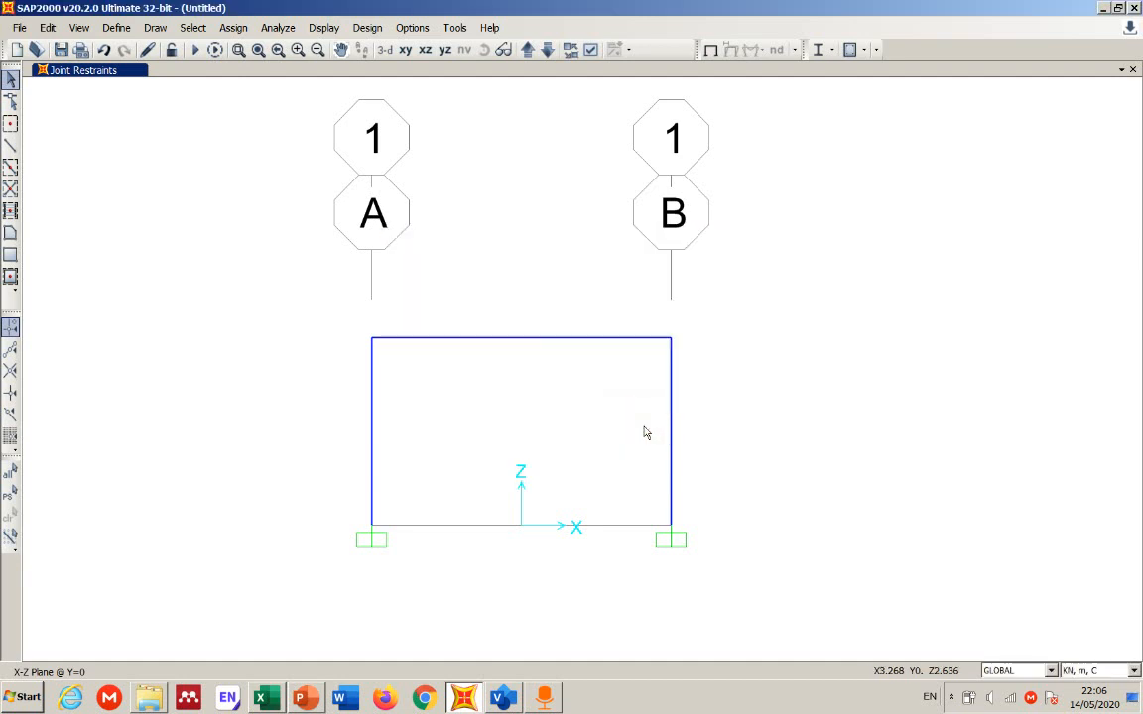
Step: Start a new frame section property of concrete type with a rectangular shape
click(117, 28)
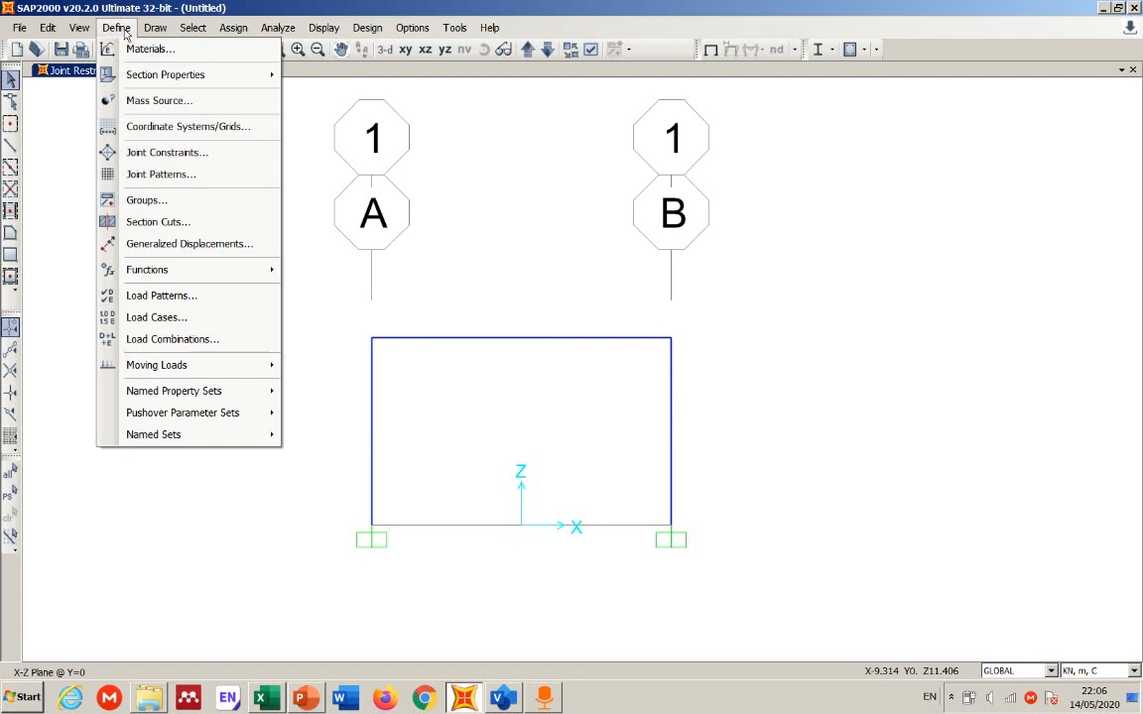
mouse_move(159, 74)
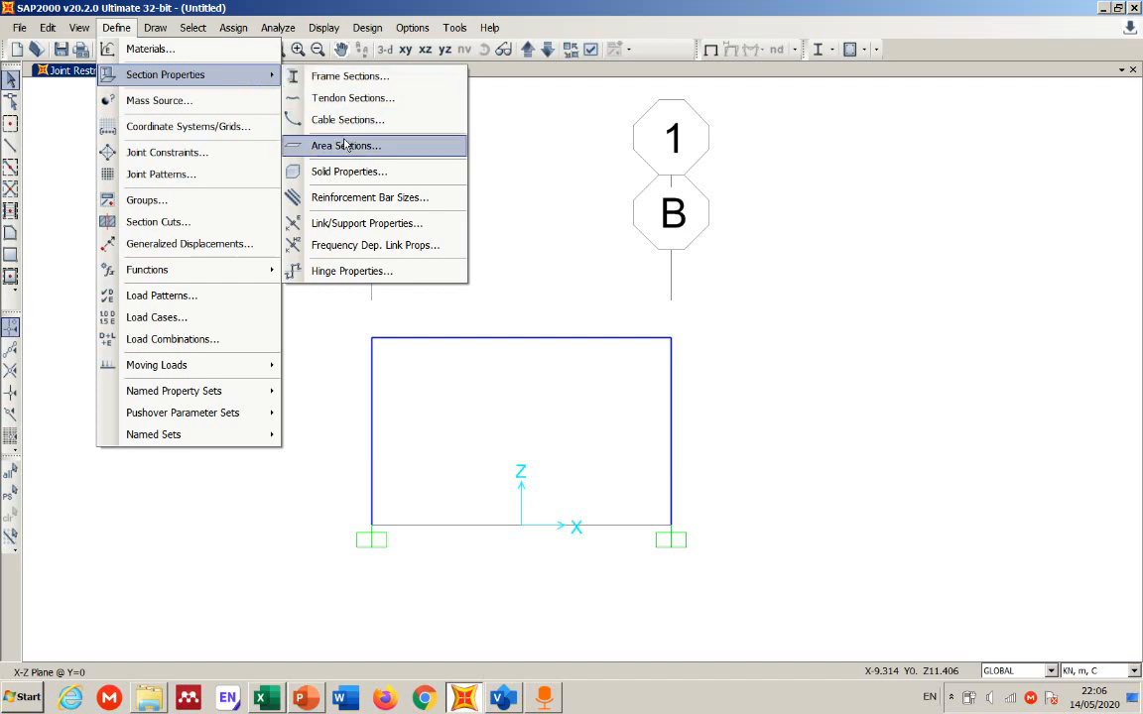
click(350, 83)
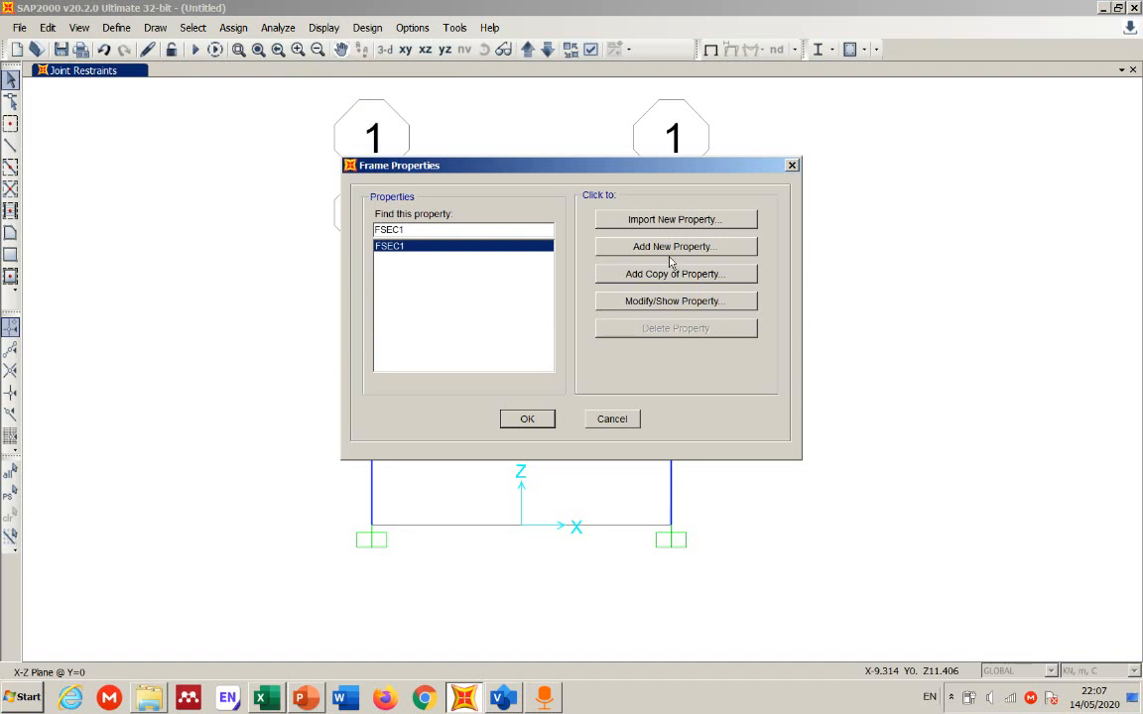
click(668, 255)
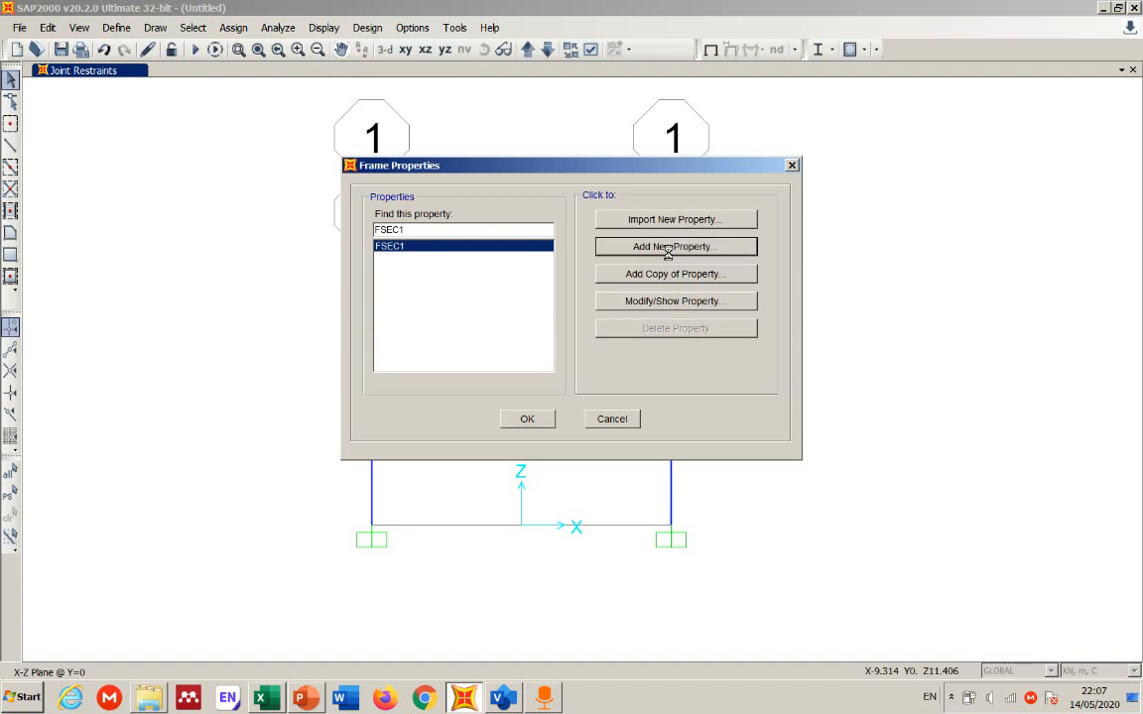
click(757, 188)
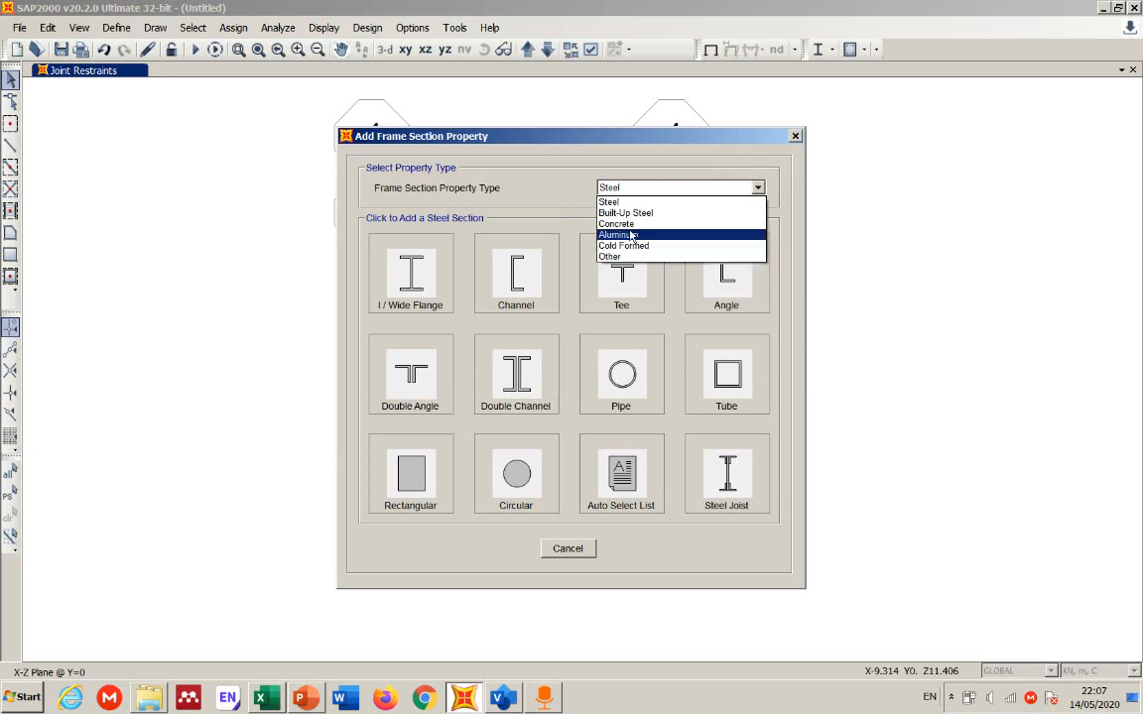
click(619, 224)
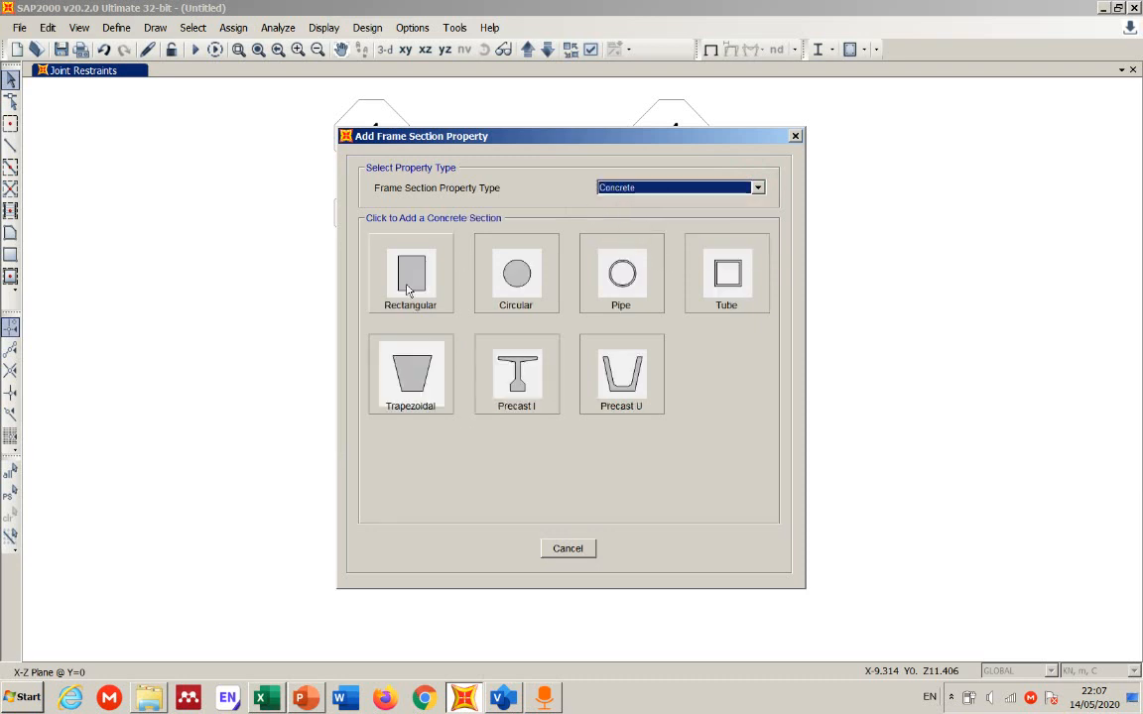
click(406, 289)
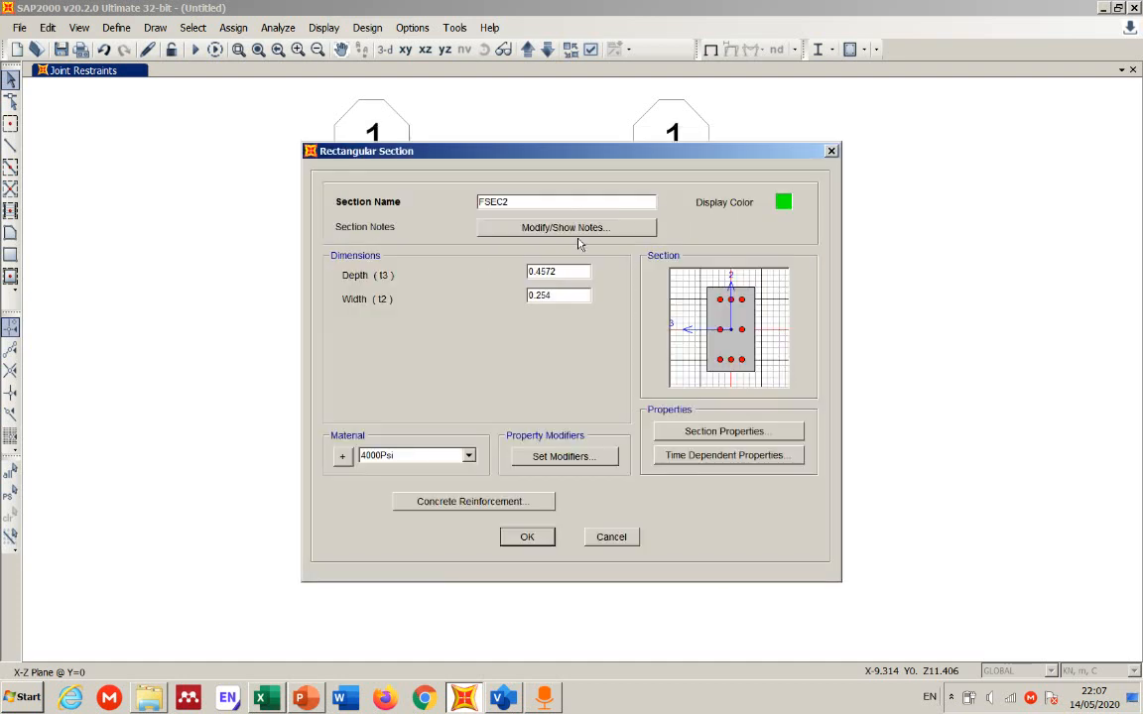
Step: Name the rectangular section "Beam 30x60 cm", consulting the frame drawing in PowerPoint for the beam dimensions
double_click(501, 202)
text(Beam)
click(305, 700)
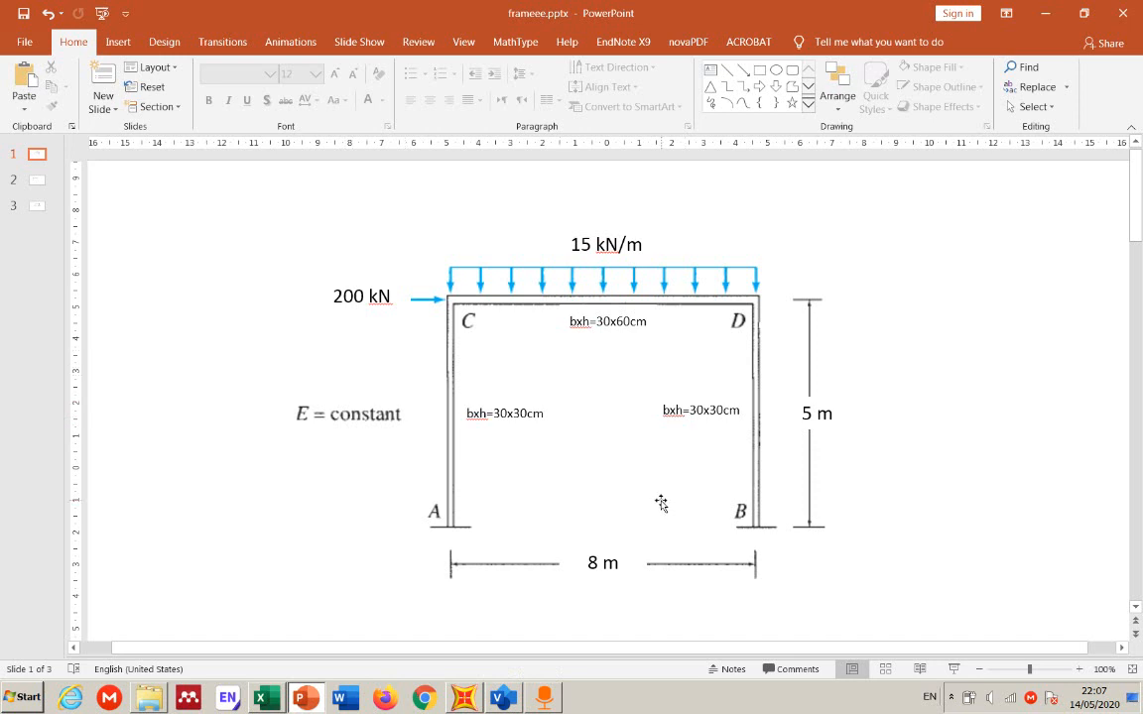
click(464, 699)
text(30)
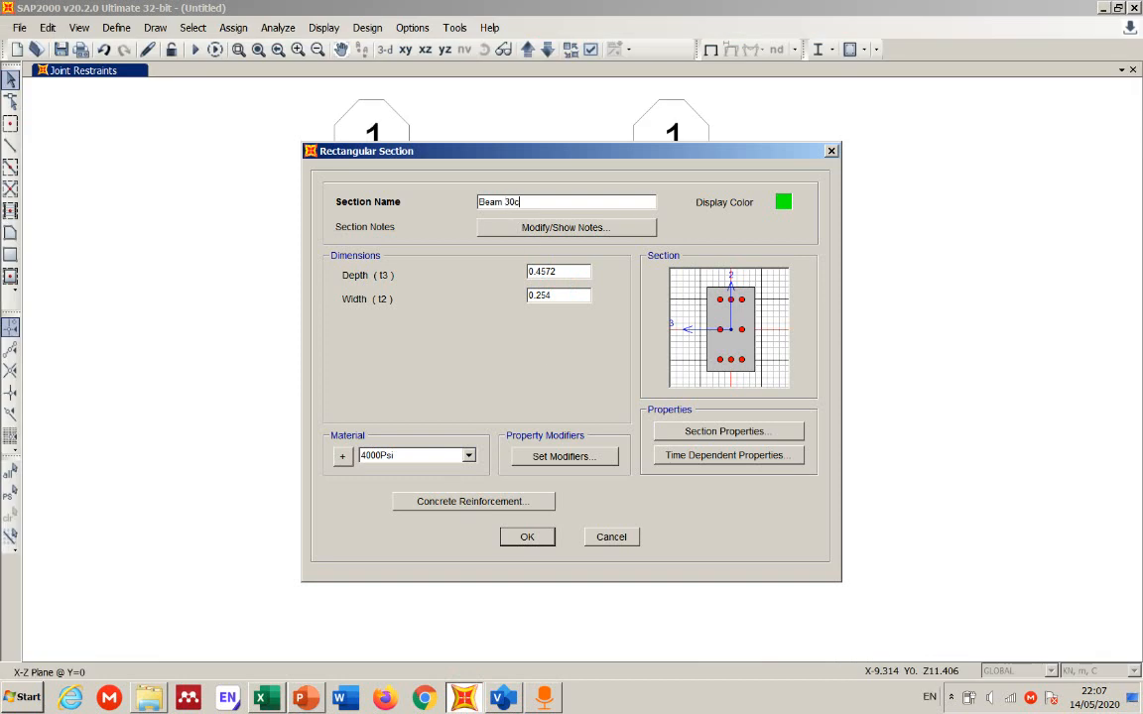
text(x60 cm)
Step: Set the beam section's depth to 0.6 m and its width to 0.3 m
drag(559, 270, 536, 273)
text(6)
drag(559, 295, 536, 296)
text(3)
click(559, 269)
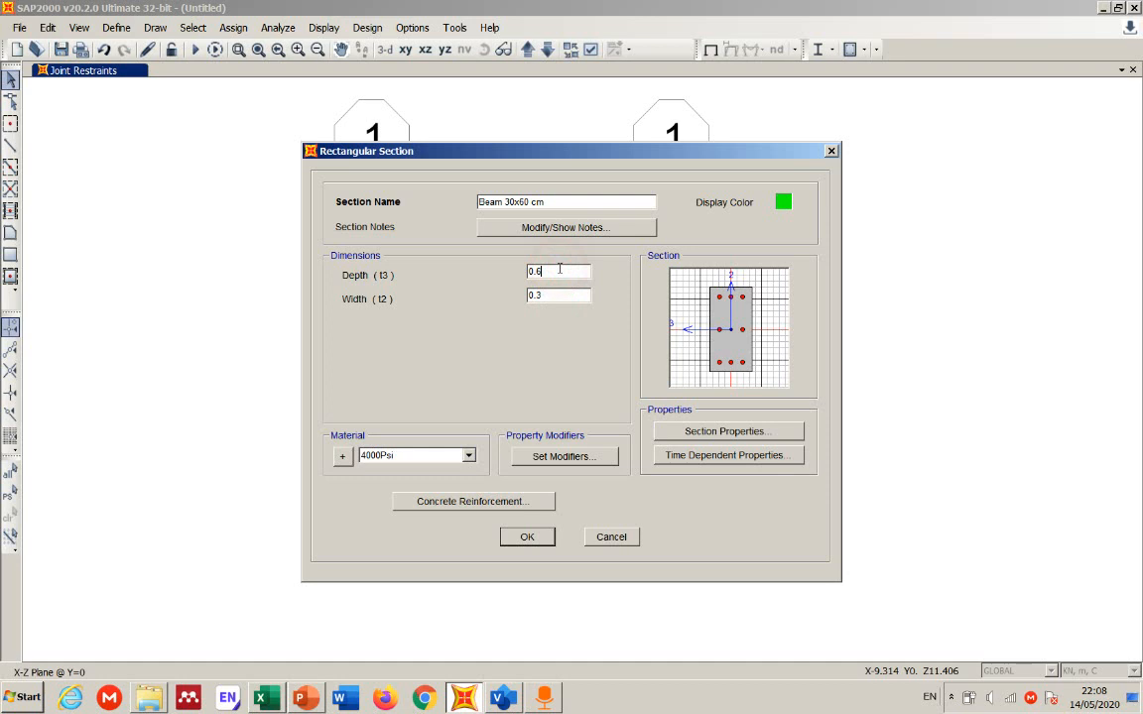
Step: Check the defined materials list and assign C20/25 as the beam section's material
click(469, 455)
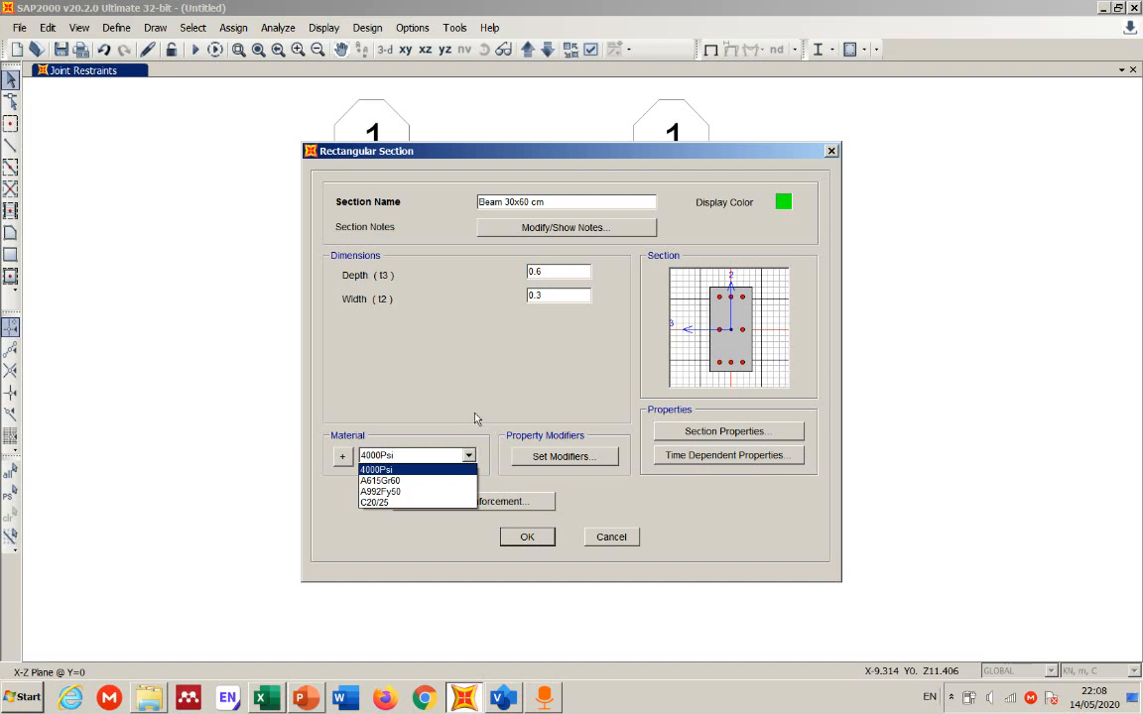
click(476, 410)
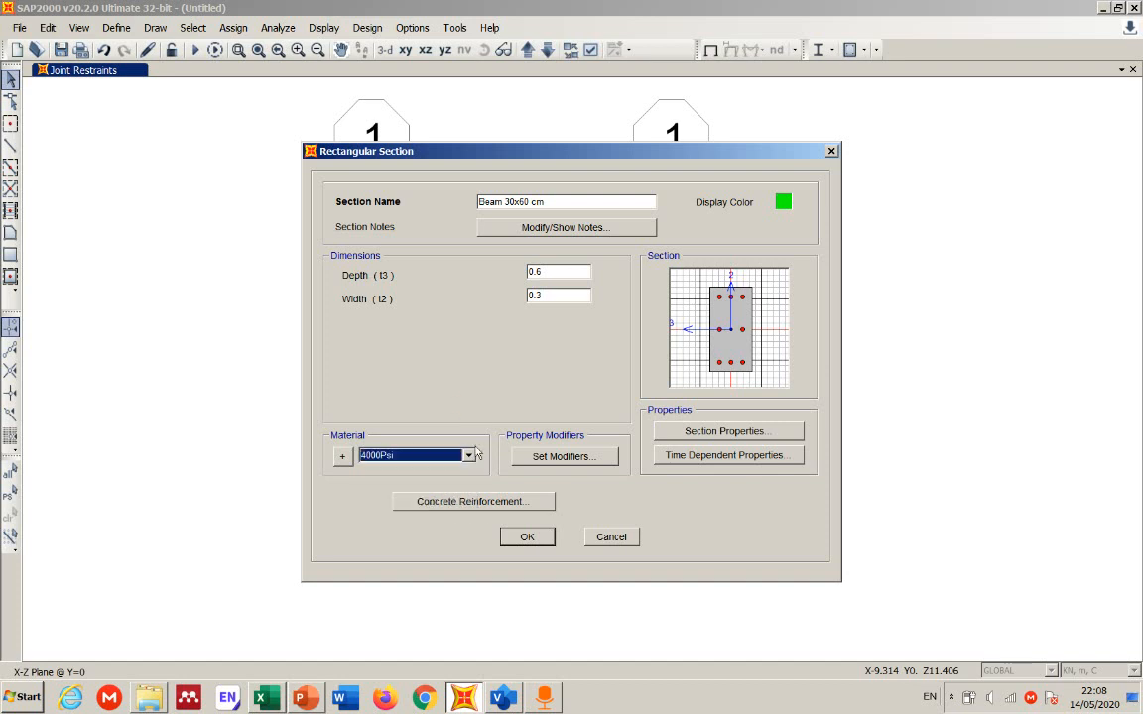
click(343, 456)
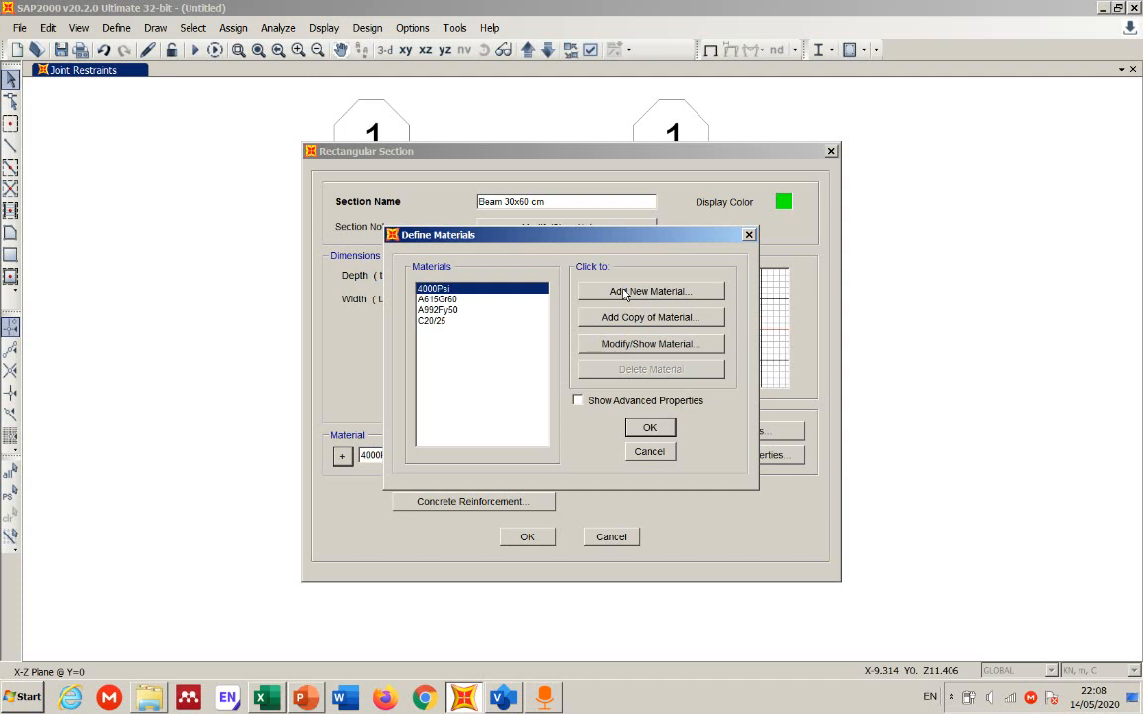
click(749, 237)
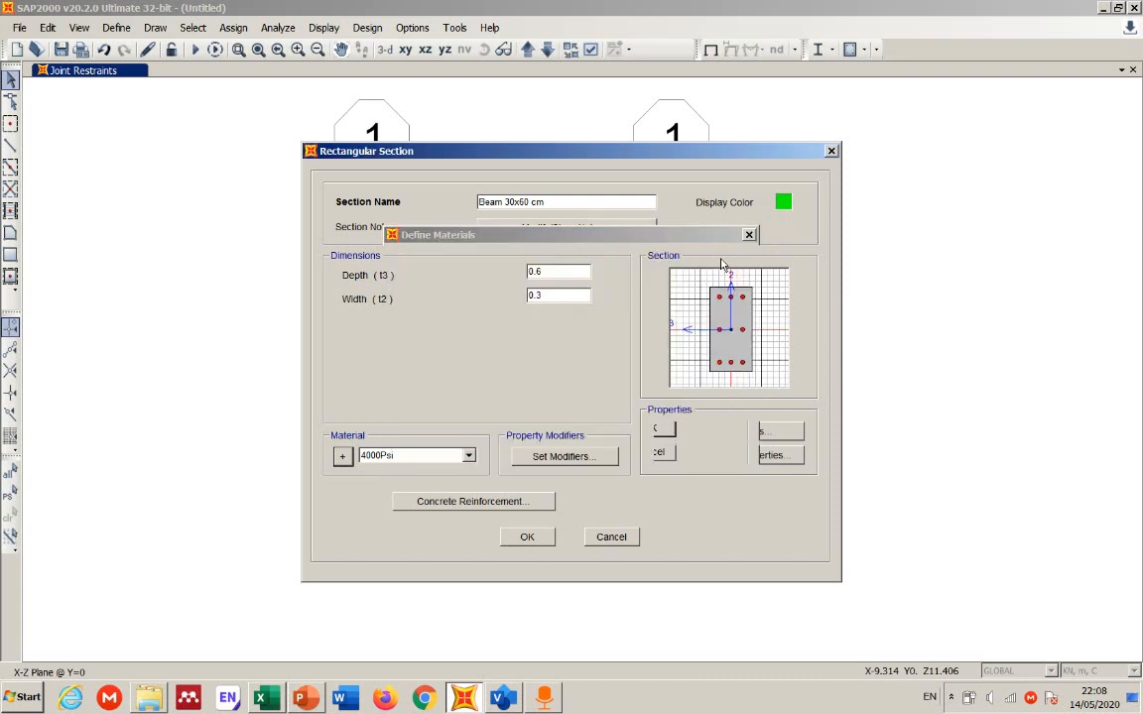
click(466, 455)
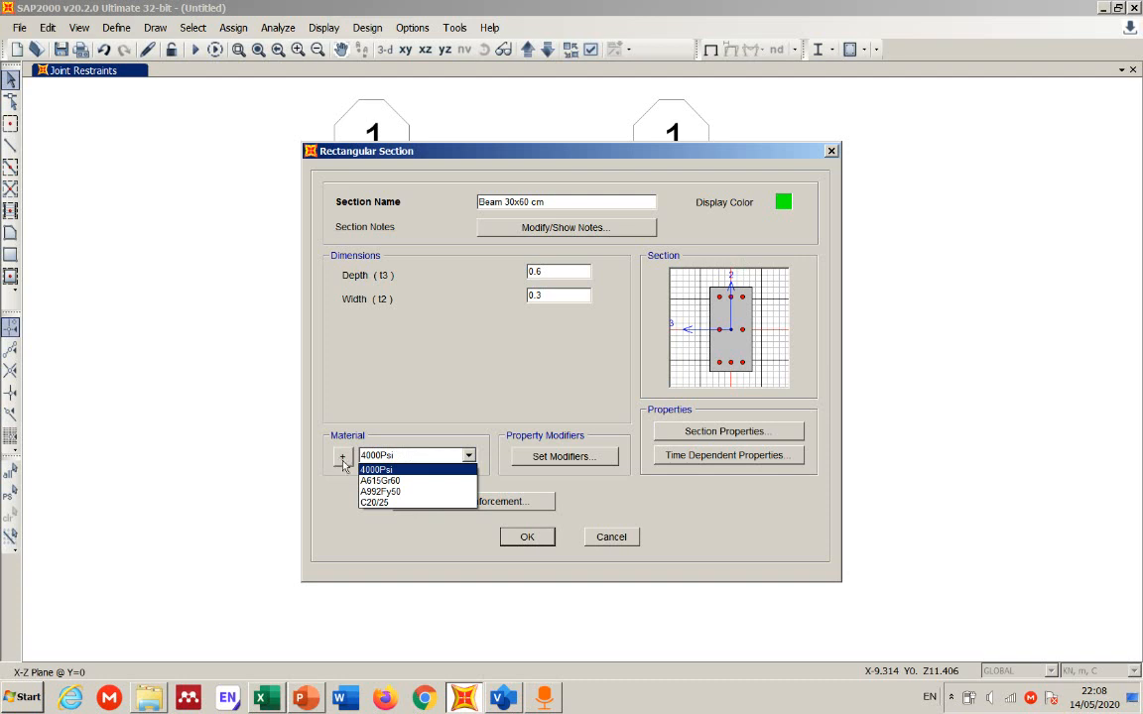
click(390, 502)
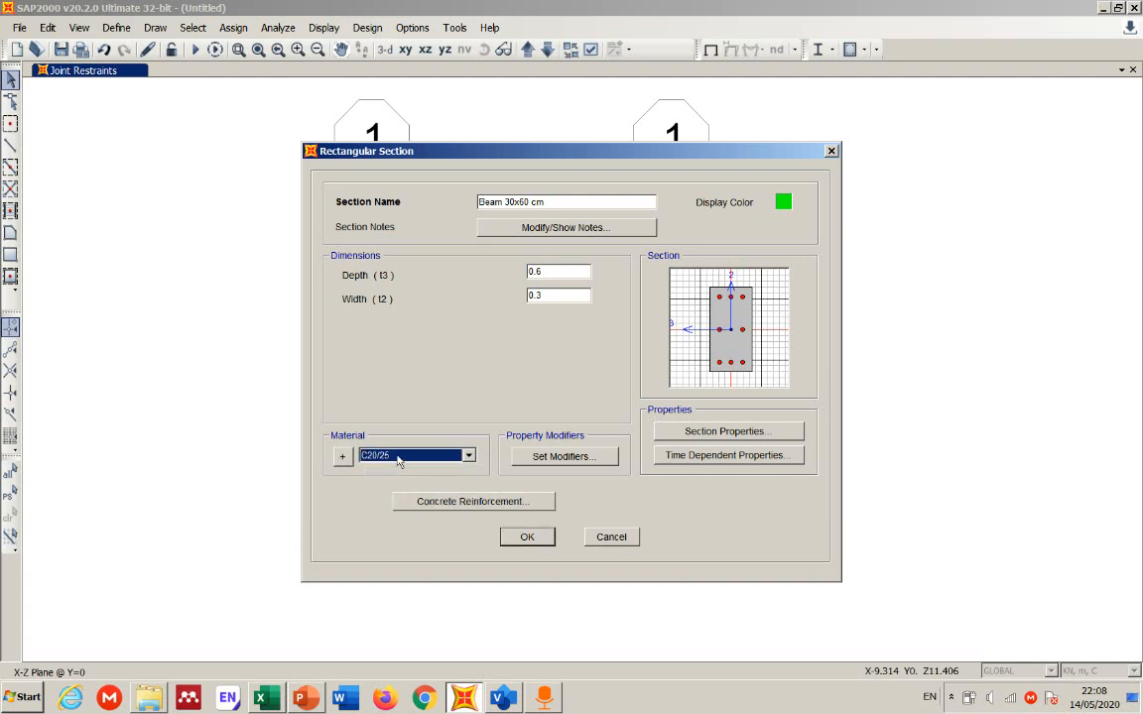
Step: Set the section's concrete reinforcement design type to Beam (M3 Design Only), keeping A615Gr60 for the longitudinal bars
click(475, 503)
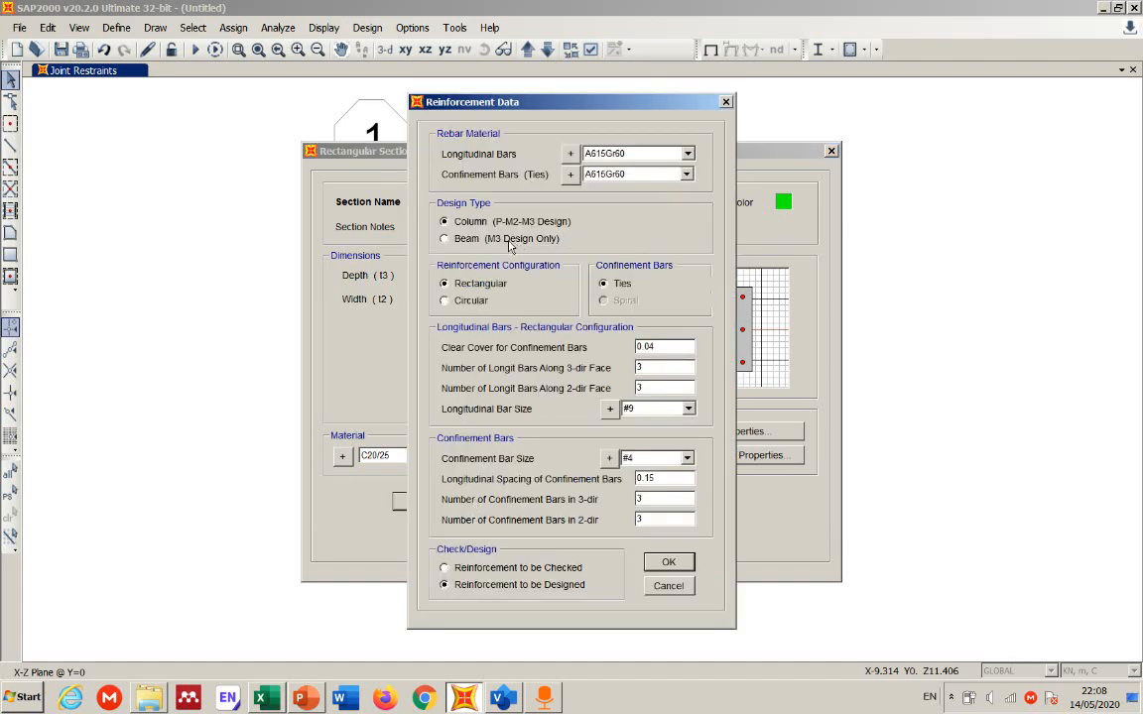
click(461, 239)
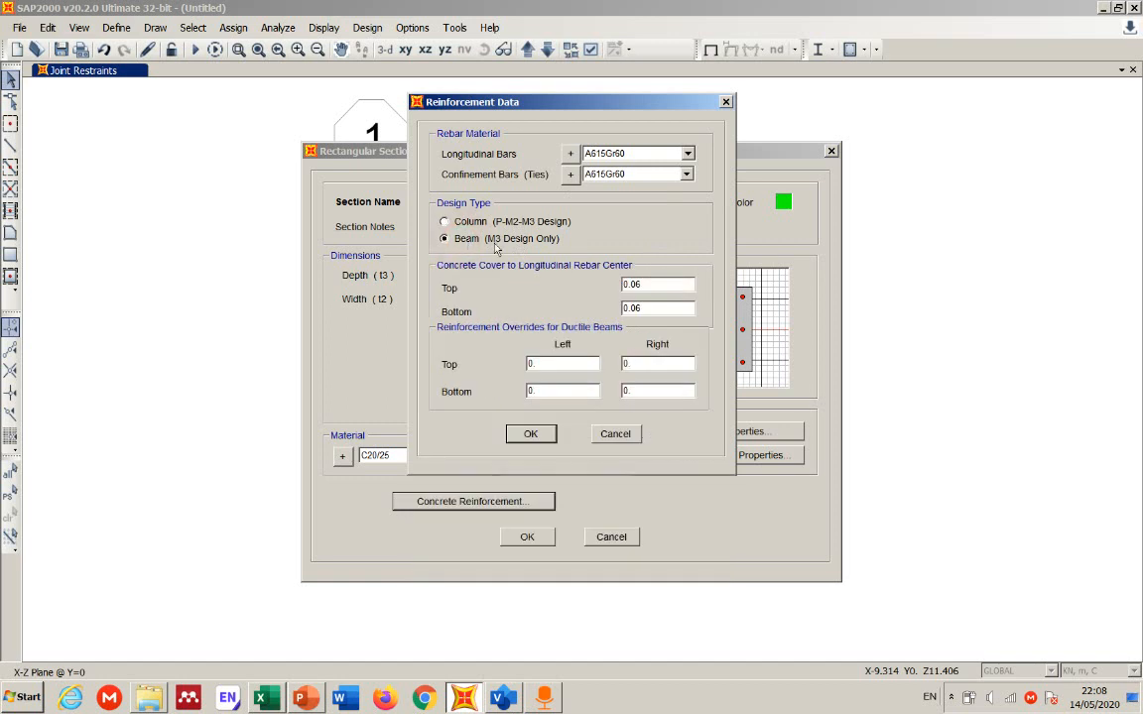
click(687, 154)
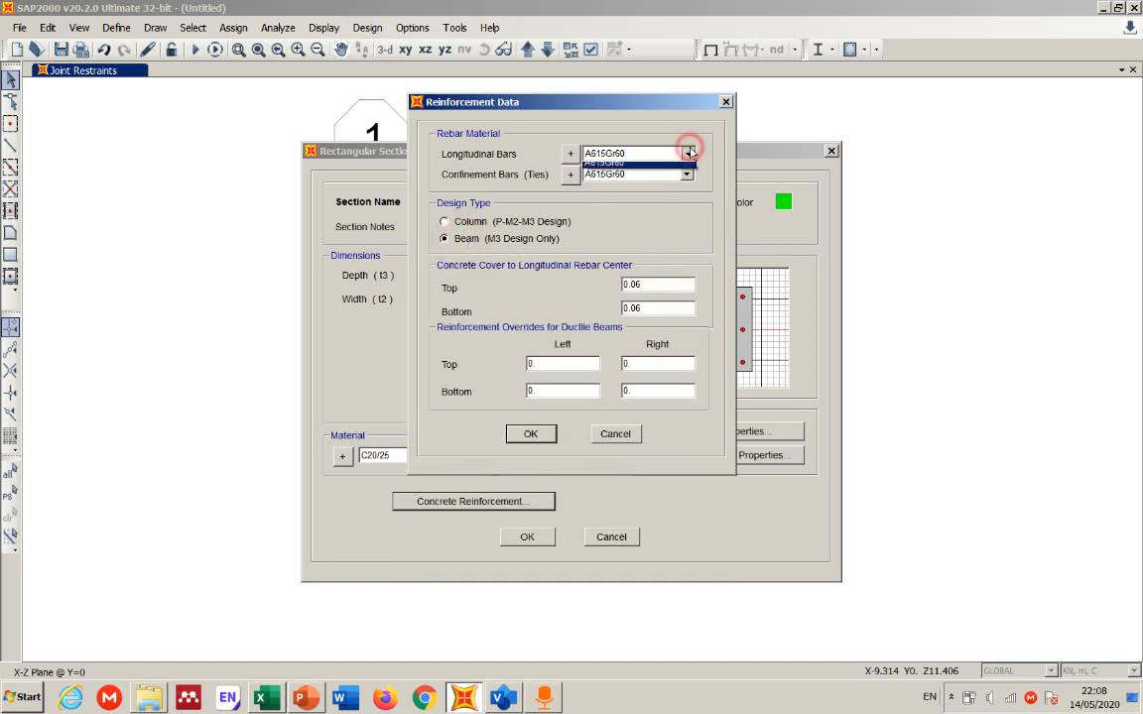
click(688, 155)
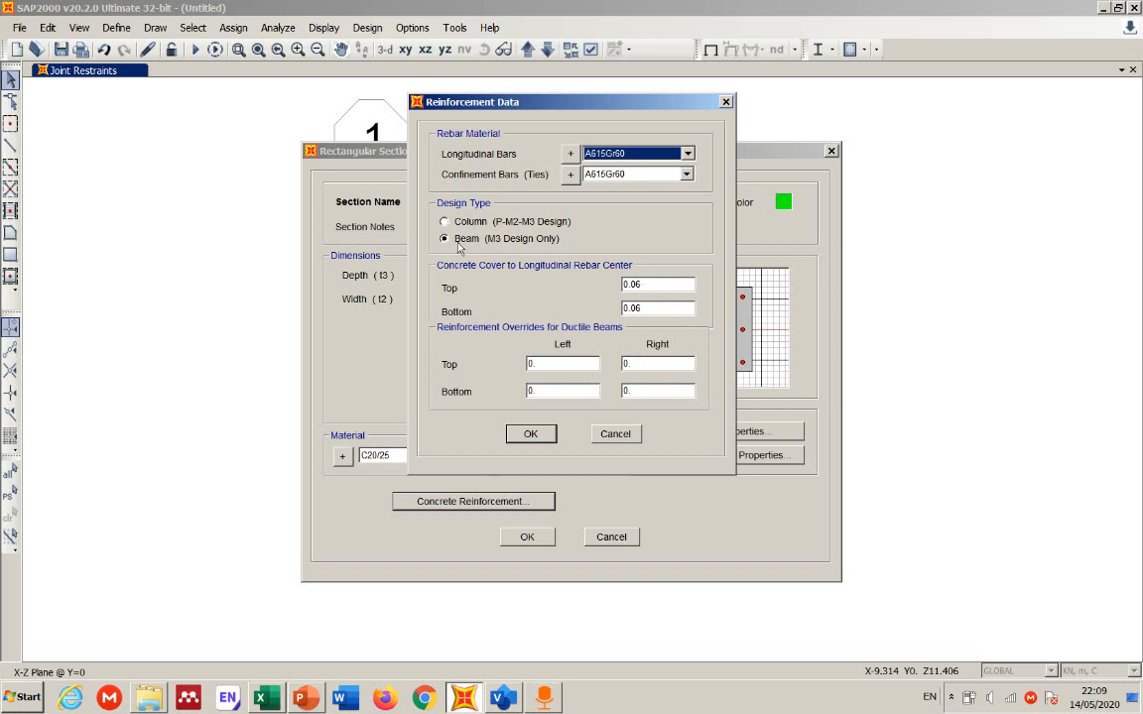
click(533, 434)
Step: Review the beam section's stiffness modification factors and its calculated section properties, including the moments of inertia
click(568, 458)
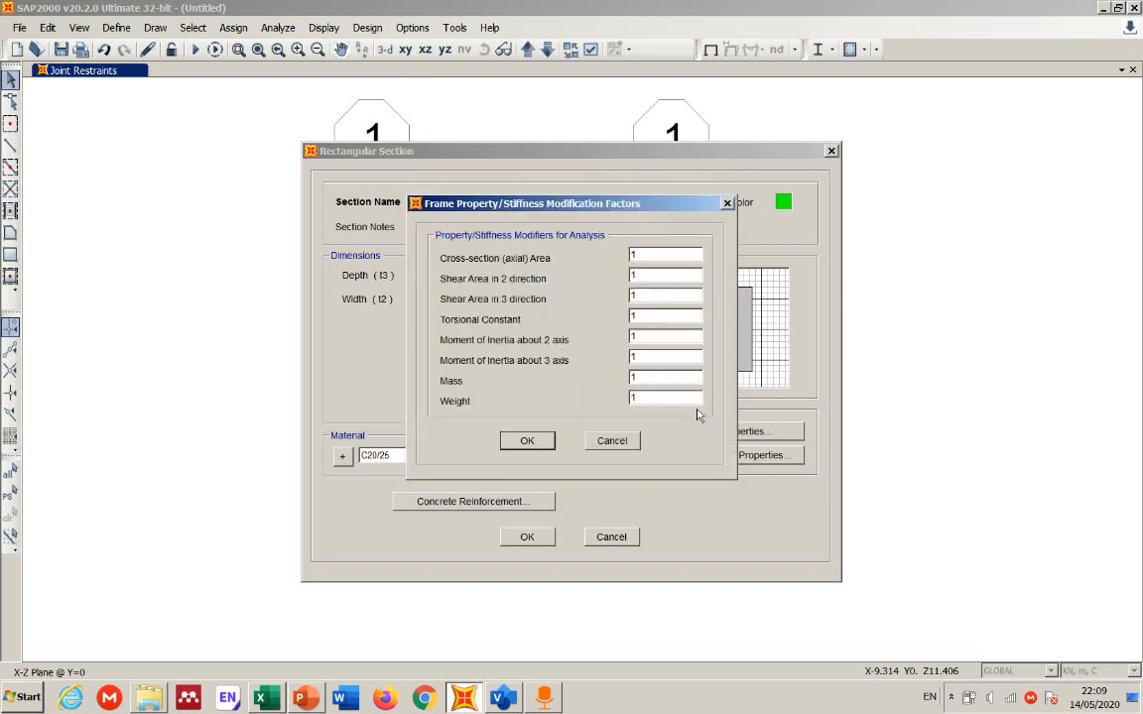
drag(617, 212, 613, 211)
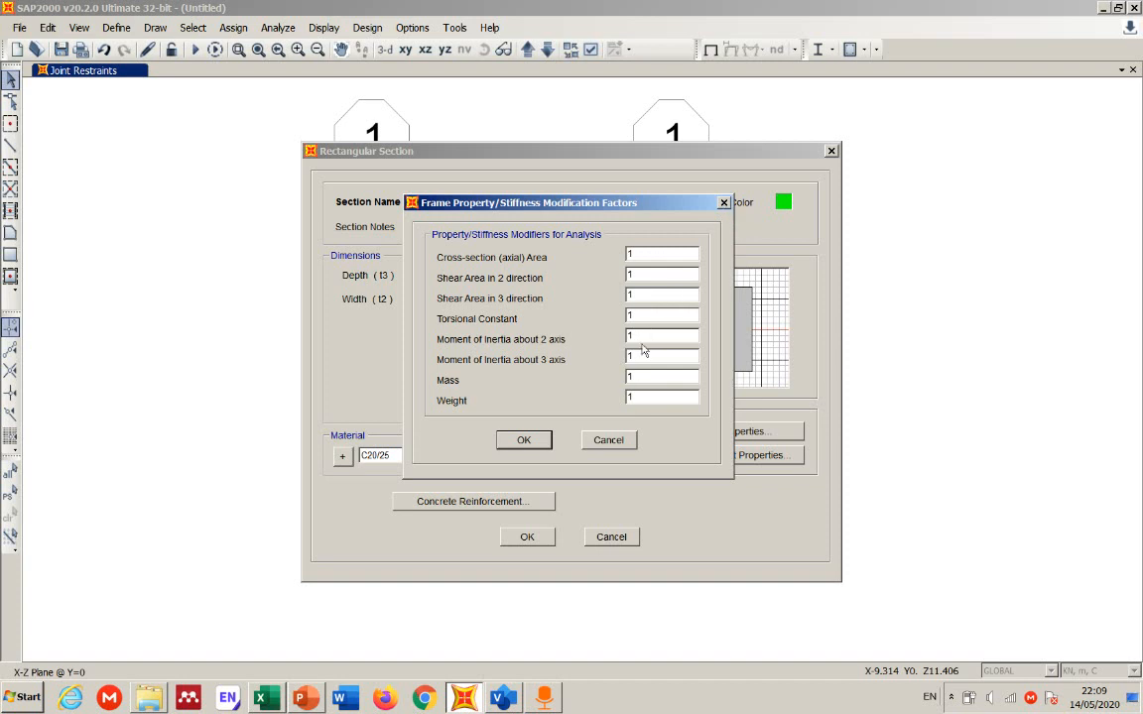
click(723, 204)
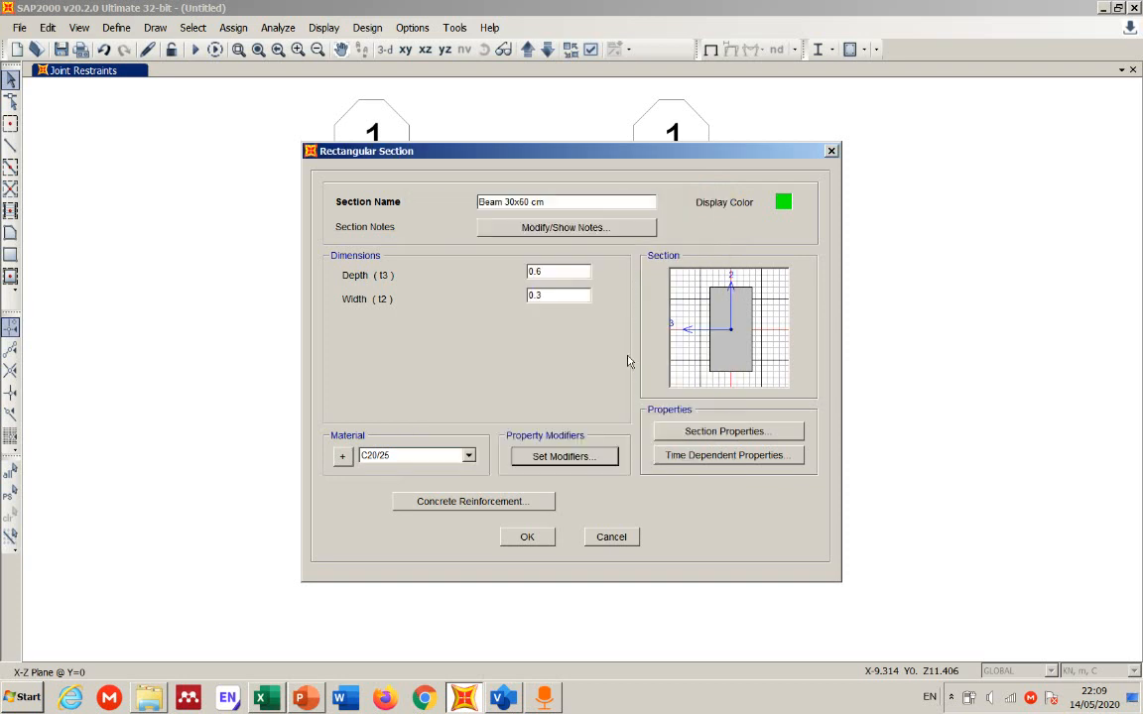
click(738, 433)
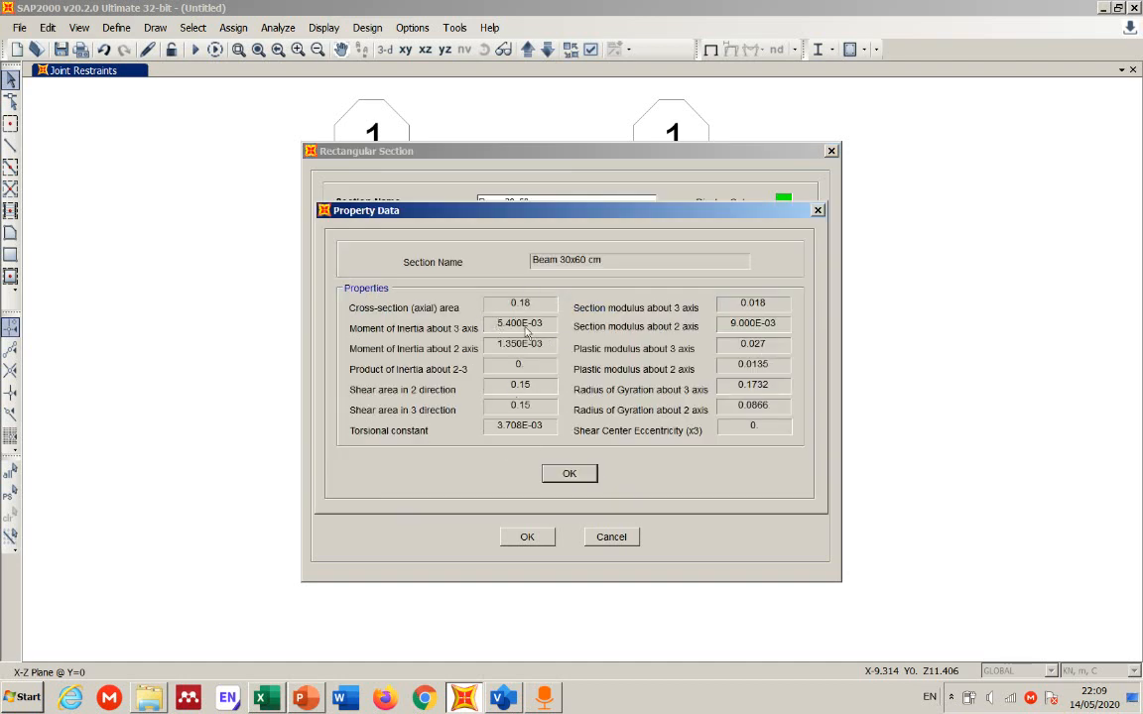
click(571, 474)
click(571, 475)
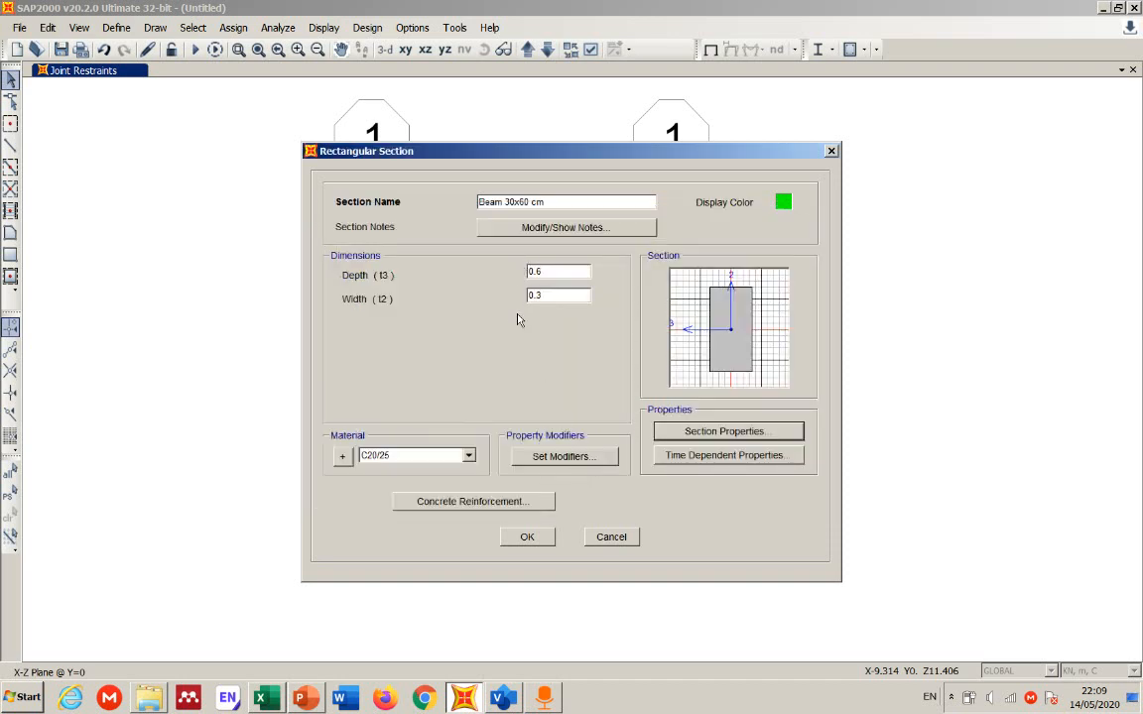
Step: Accept the beam section and create a new rectangular concrete frame section named "column 30x30 cm"
click(529, 537)
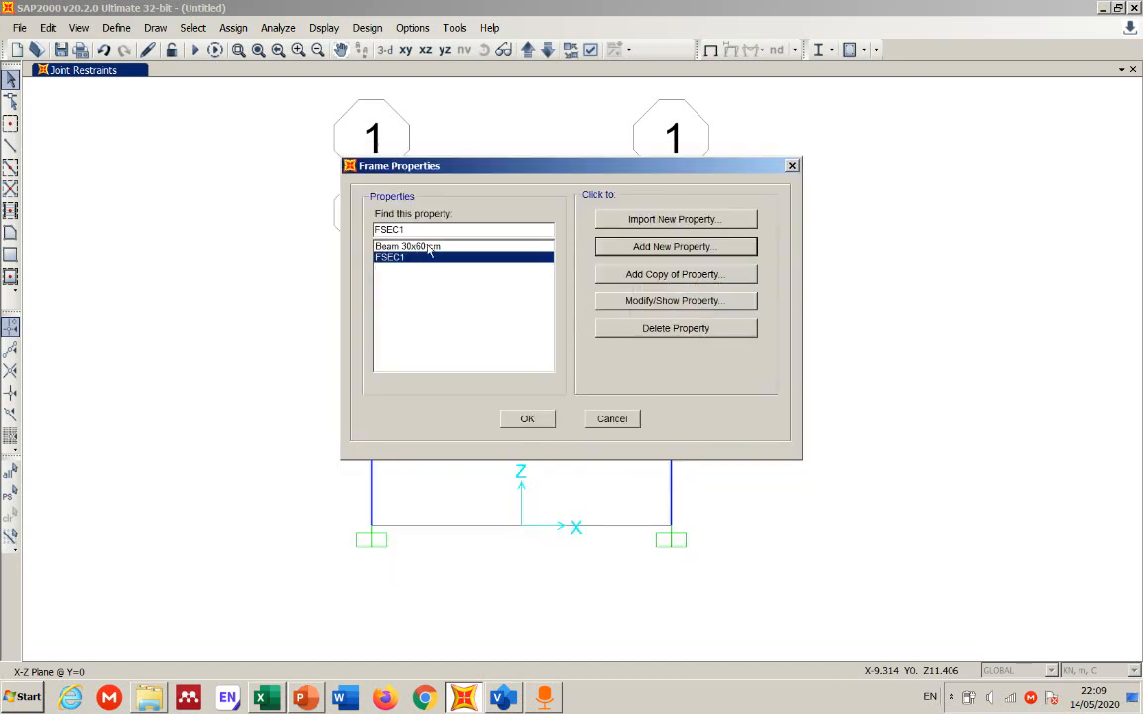
click(646, 246)
click(653, 188)
click(657, 187)
click(446, 290)
drag(530, 195, 445, 196)
drag(537, 201, 466, 204)
text(column 30x30 cm)
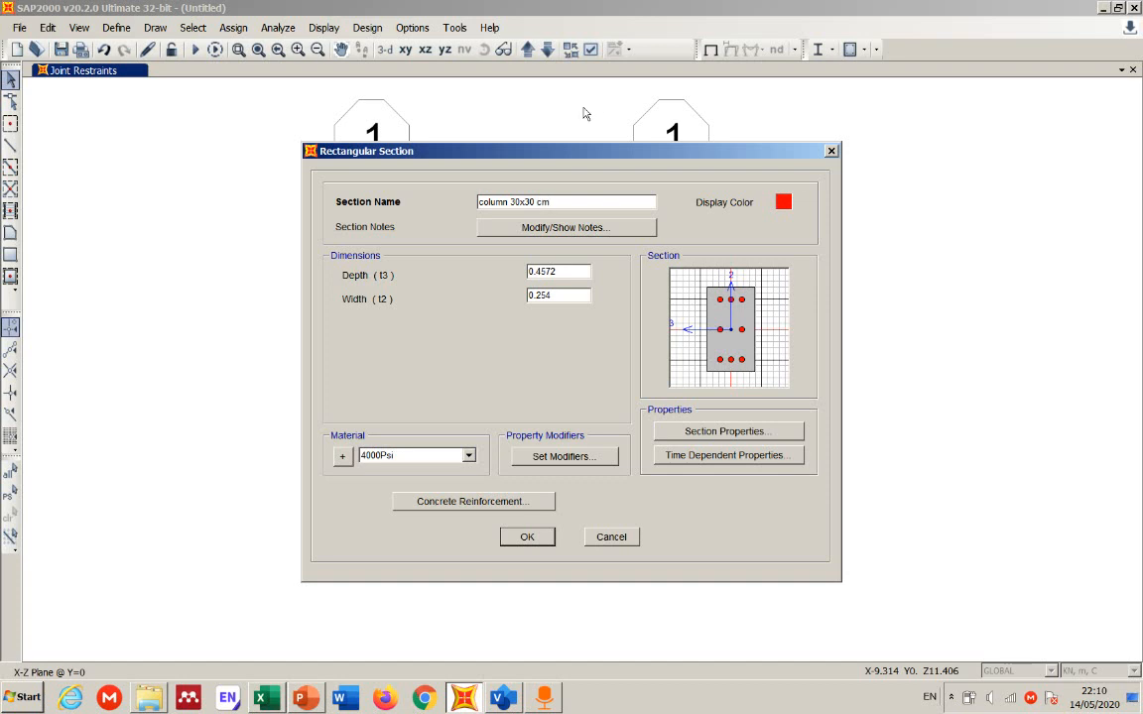
Step: Set the column section's depth and width to 0.3 m and assign C20/25 as its material
click(565, 271)
click(568, 295)
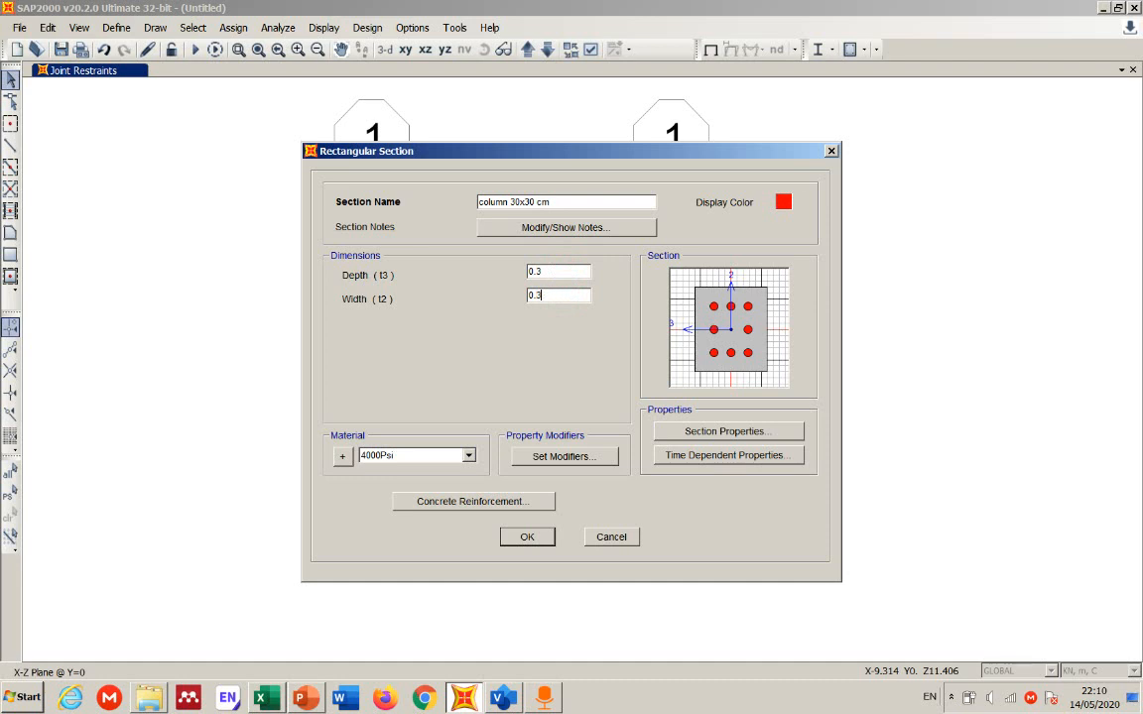
click(468, 455)
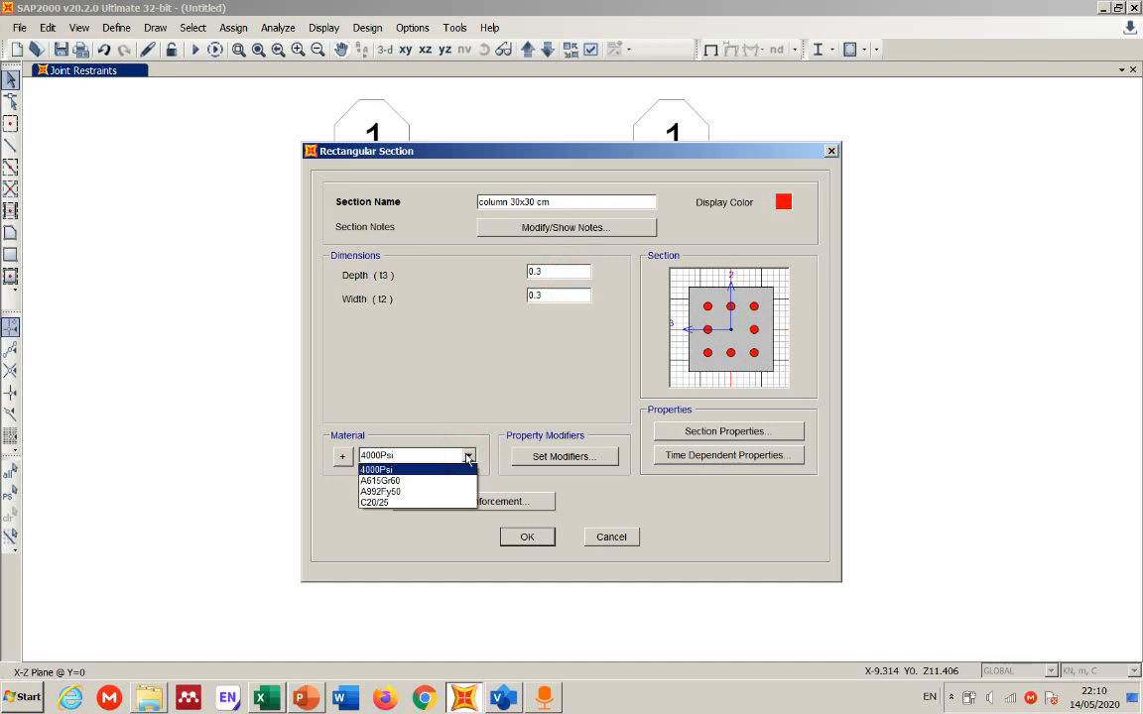
click(409, 501)
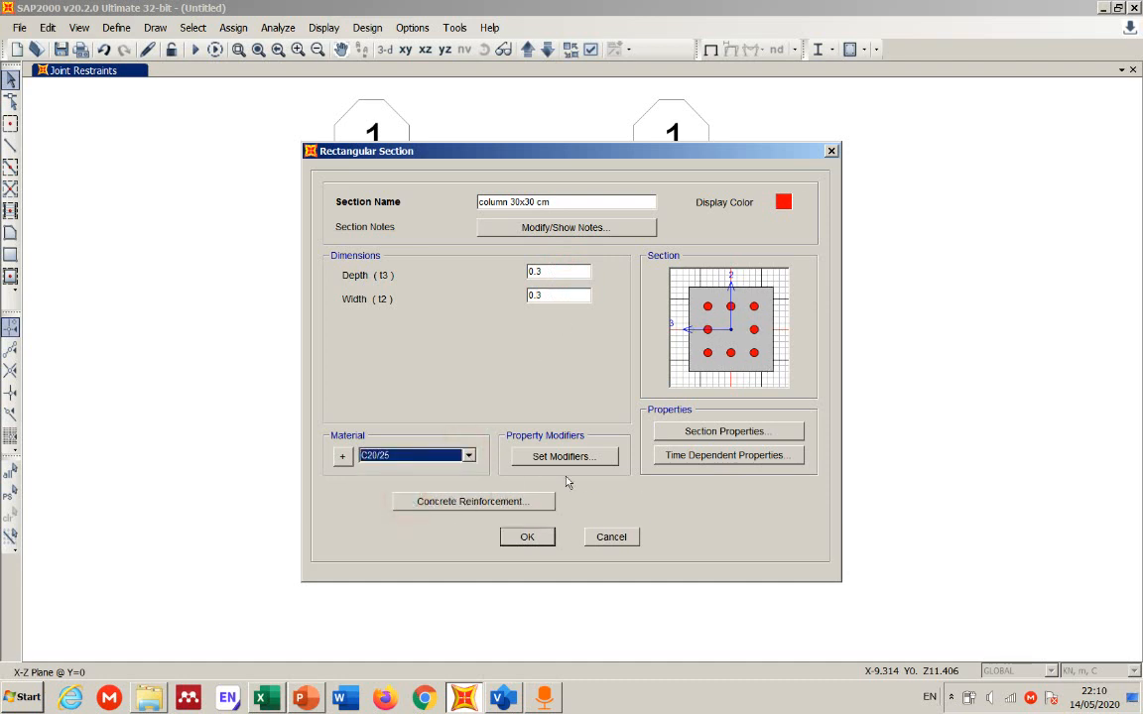
Step: In the column's concrete reinforcement data, set 2 longitudinal bars along each face and 2 confinement bars in both directions
click(505, 502)
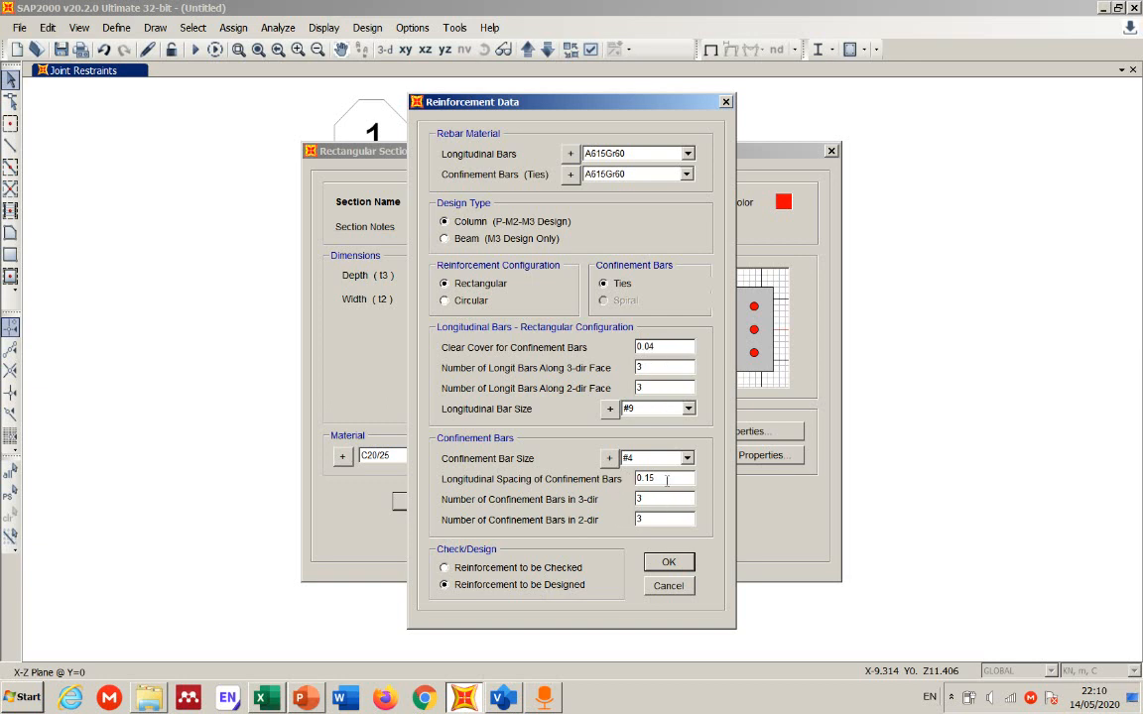
click(651, 390)
double_click(655, 389)
text(2)
double_click(640, 367)
text(2)
click(649, 498)
text(2)
double_click(663, 520)
text(2)
Step: Set the column's confinement and longitudinal bar sizes to #2, and accept the reinforcement, the section and the frame properties
click(684, 458)
drag(686, 178, 686, 164)
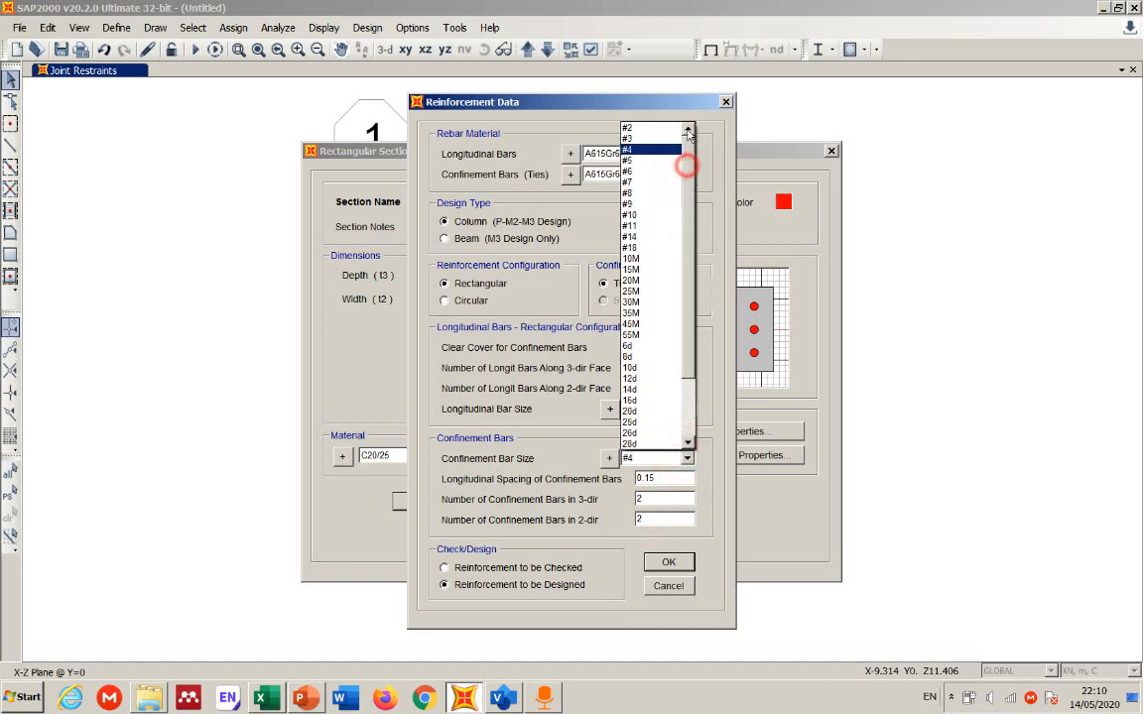
click(637, 130)
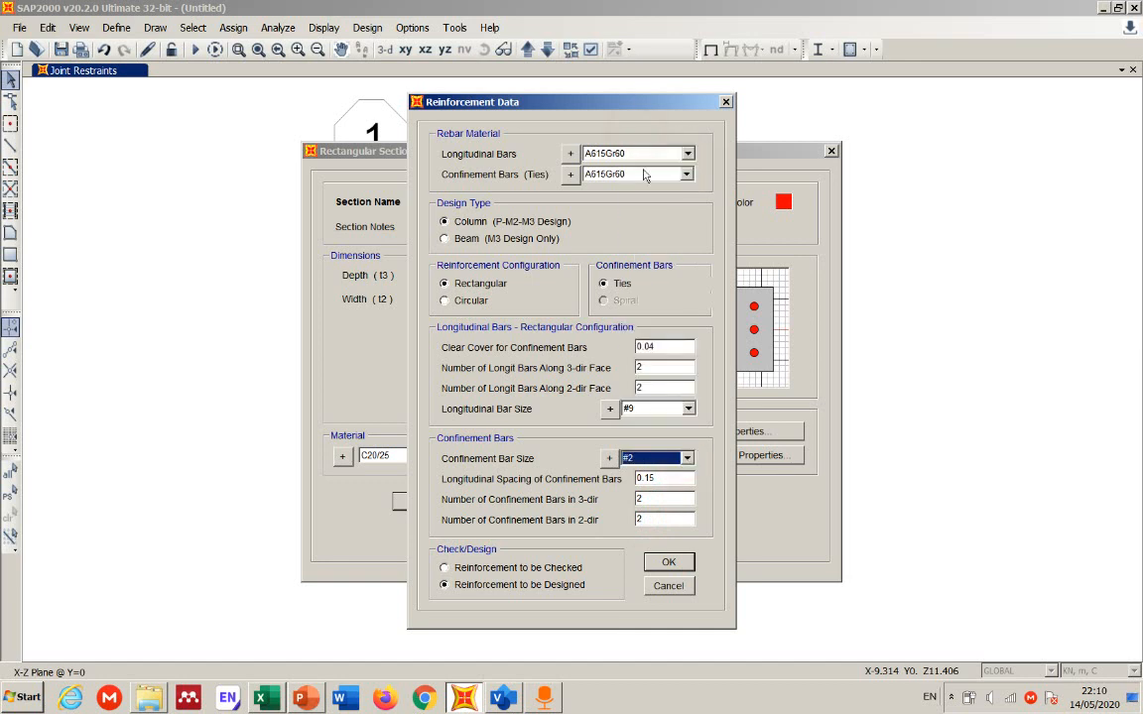
click(688, 408)
drag(689, 191, 690, 94)
click(631, 80)
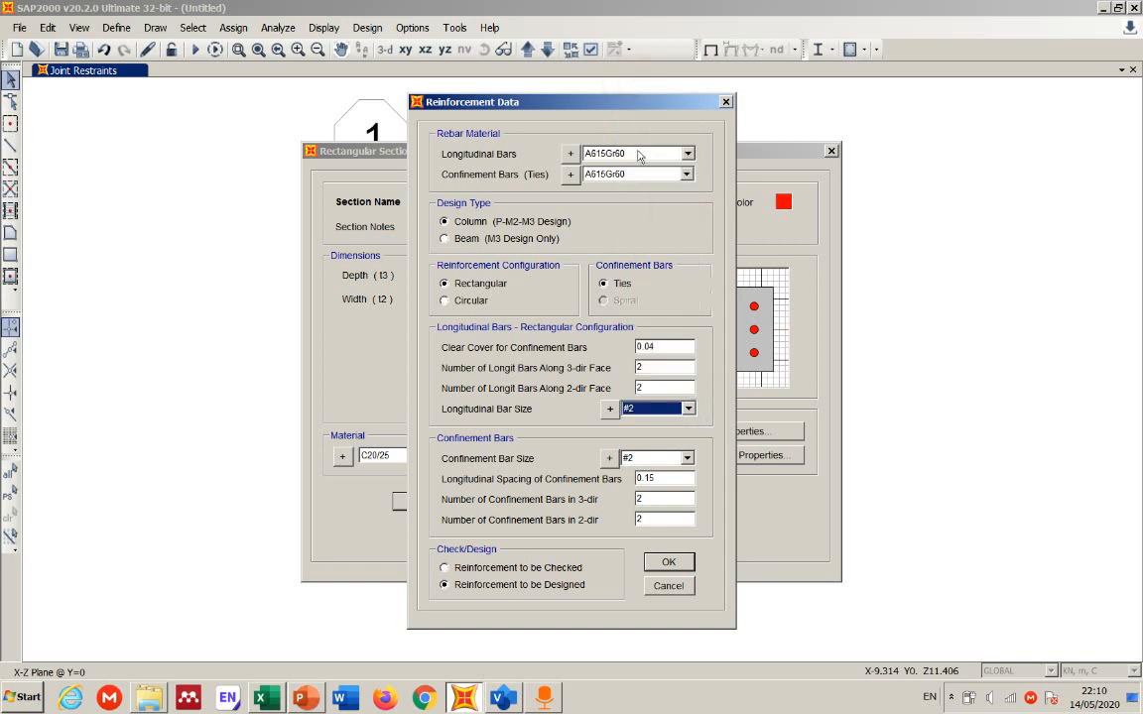
click(669, 367)
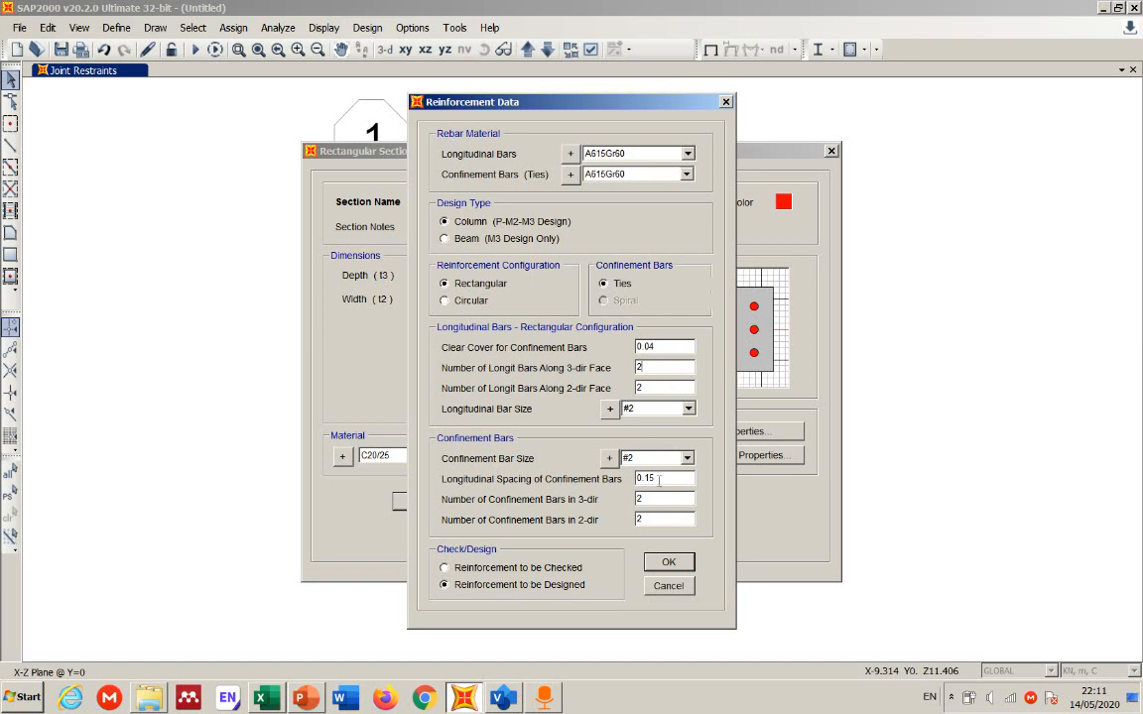
click(678, 564)
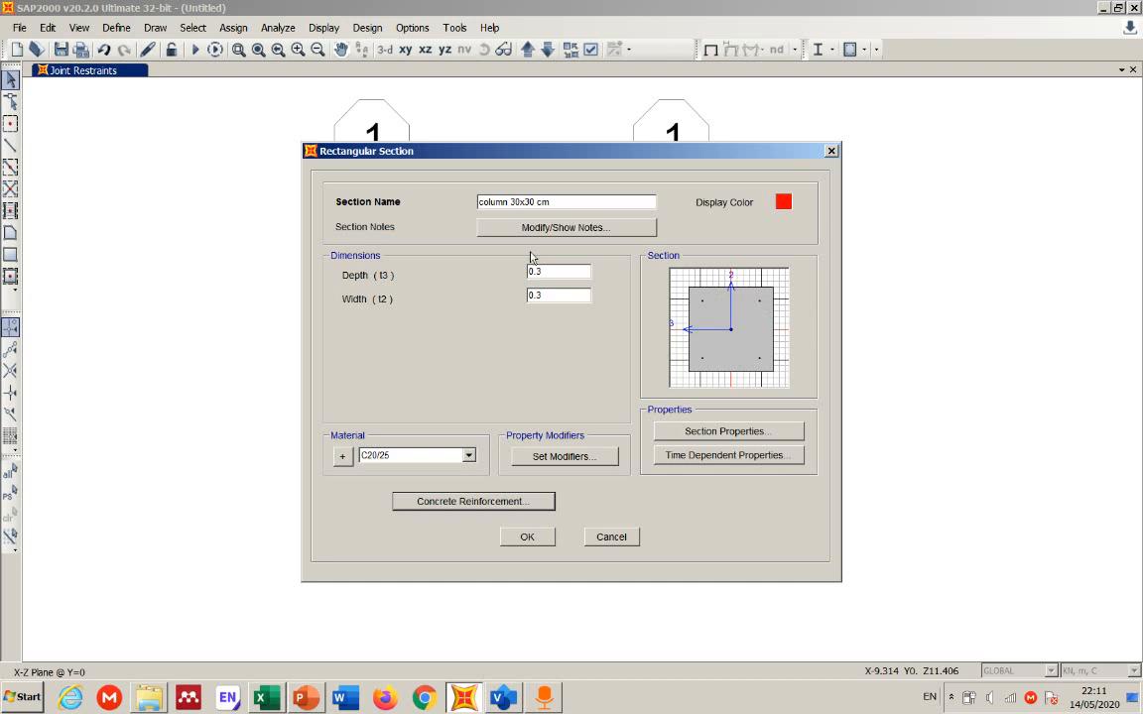
click(525, 536)
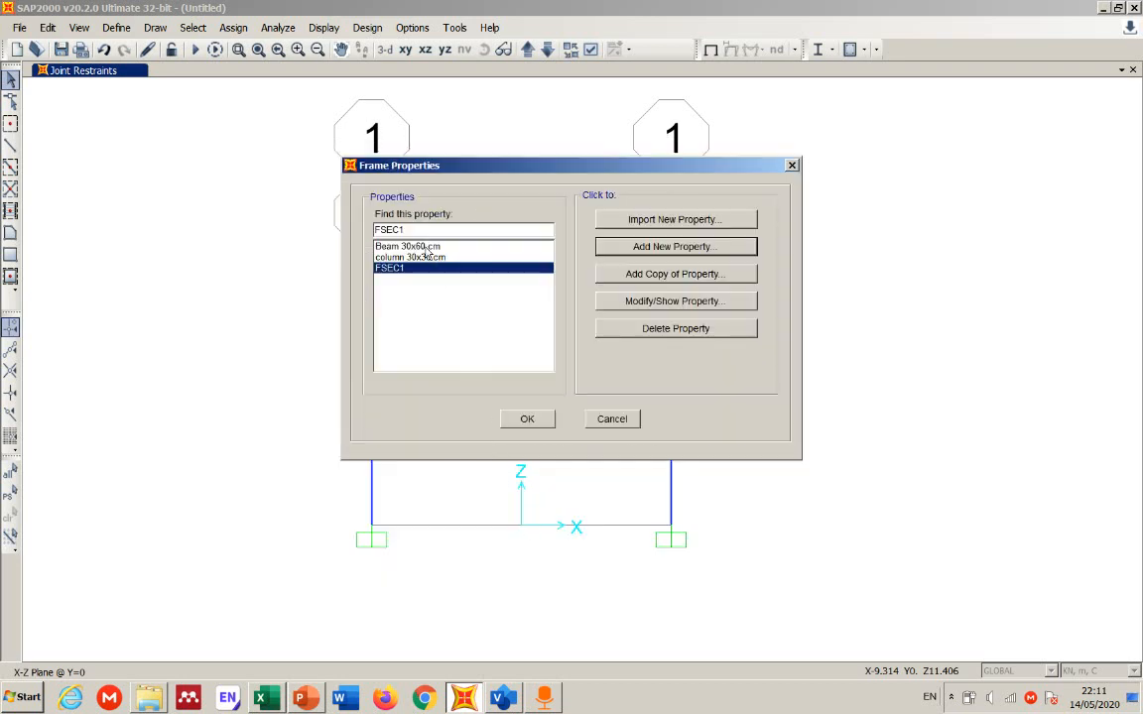
click(525, 418)
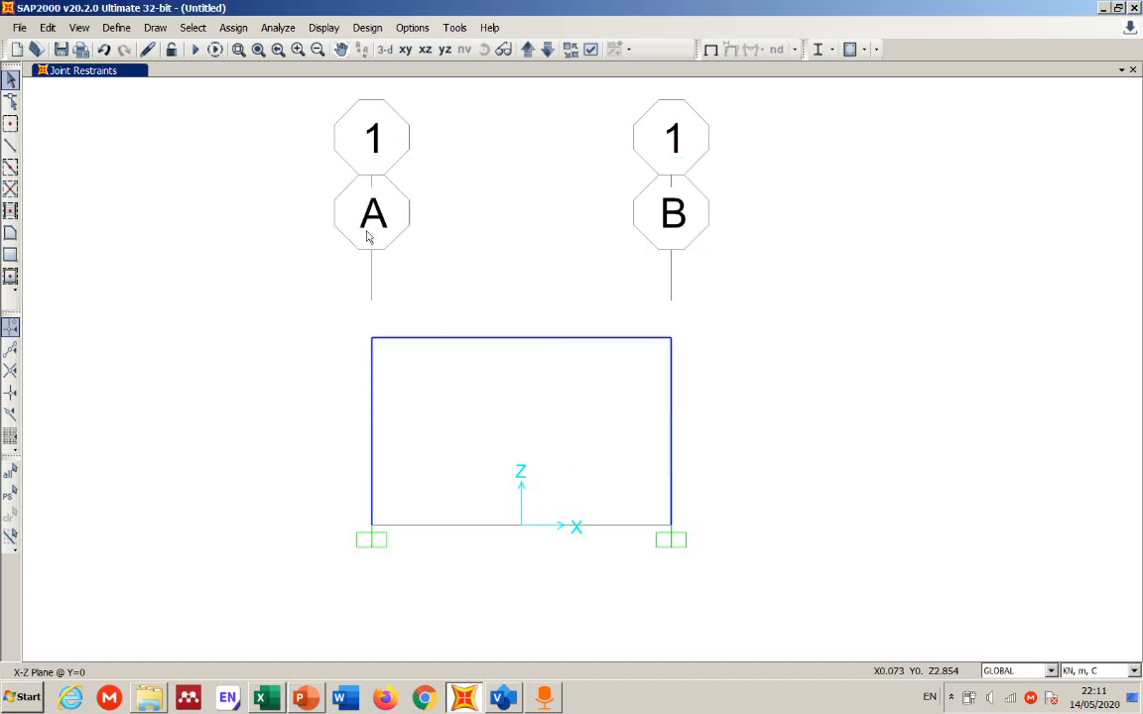
Step: Check the modelling data flowchart in Visio and return to SAP2000
click(117, 30)
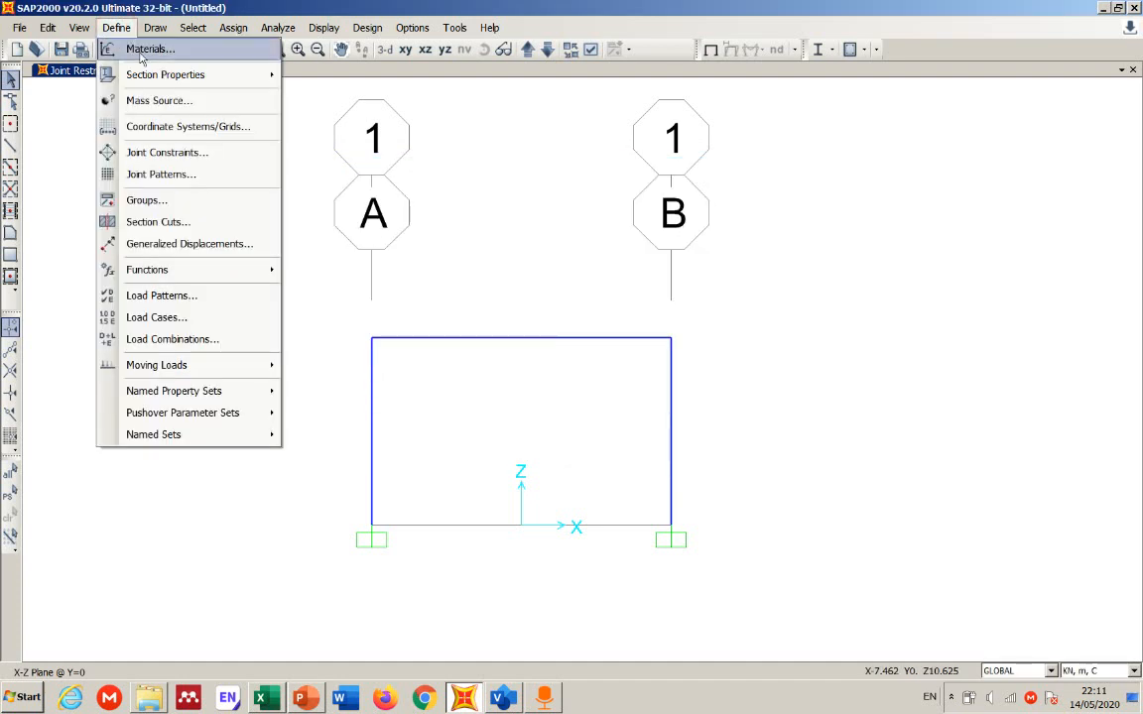
mouse_move(146, 79)
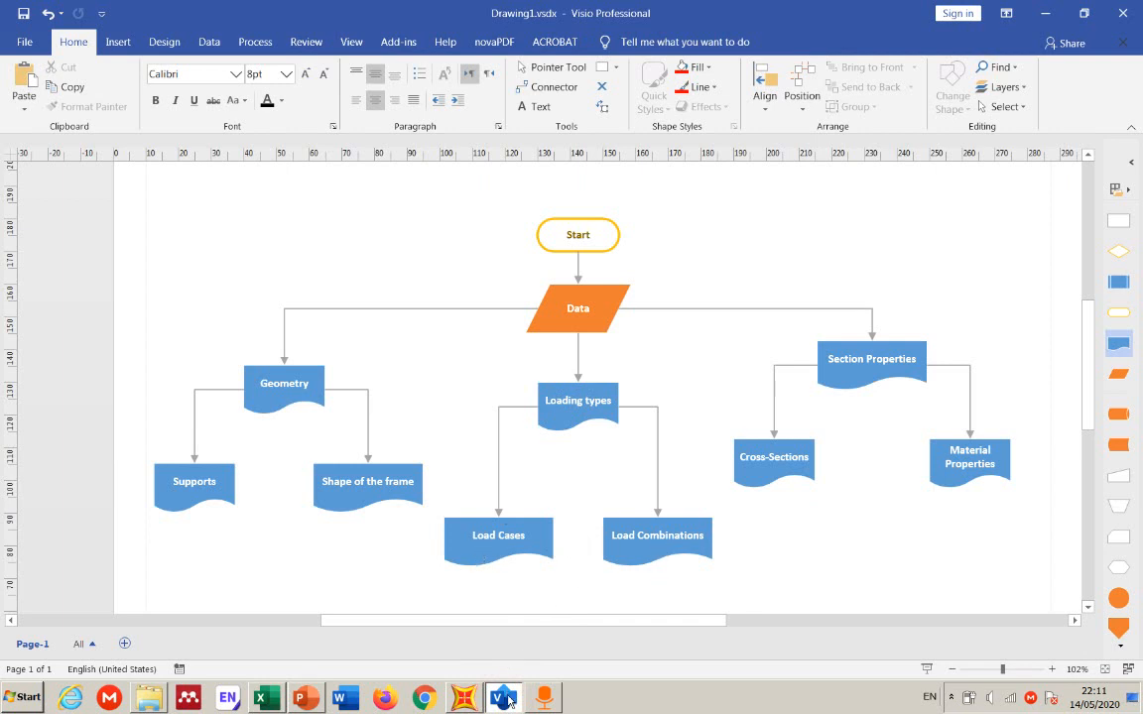
click(463, 697)
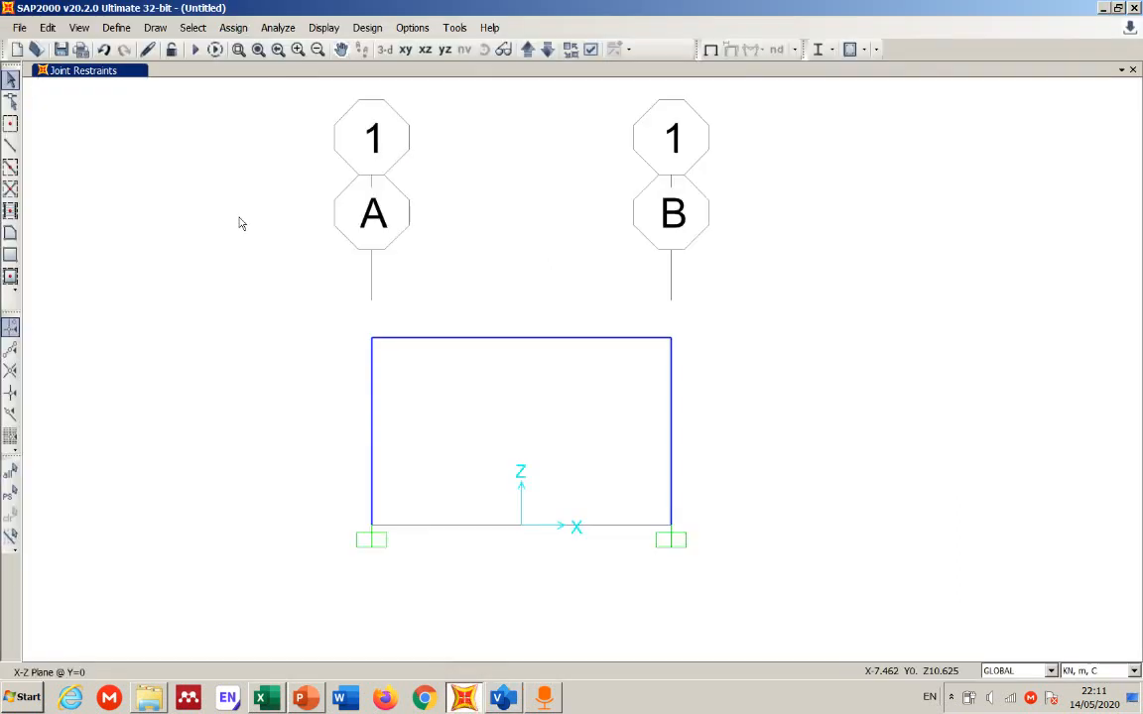
Step: Open the load pattern definitions and reposition their dialog over the model
click(116, 27)
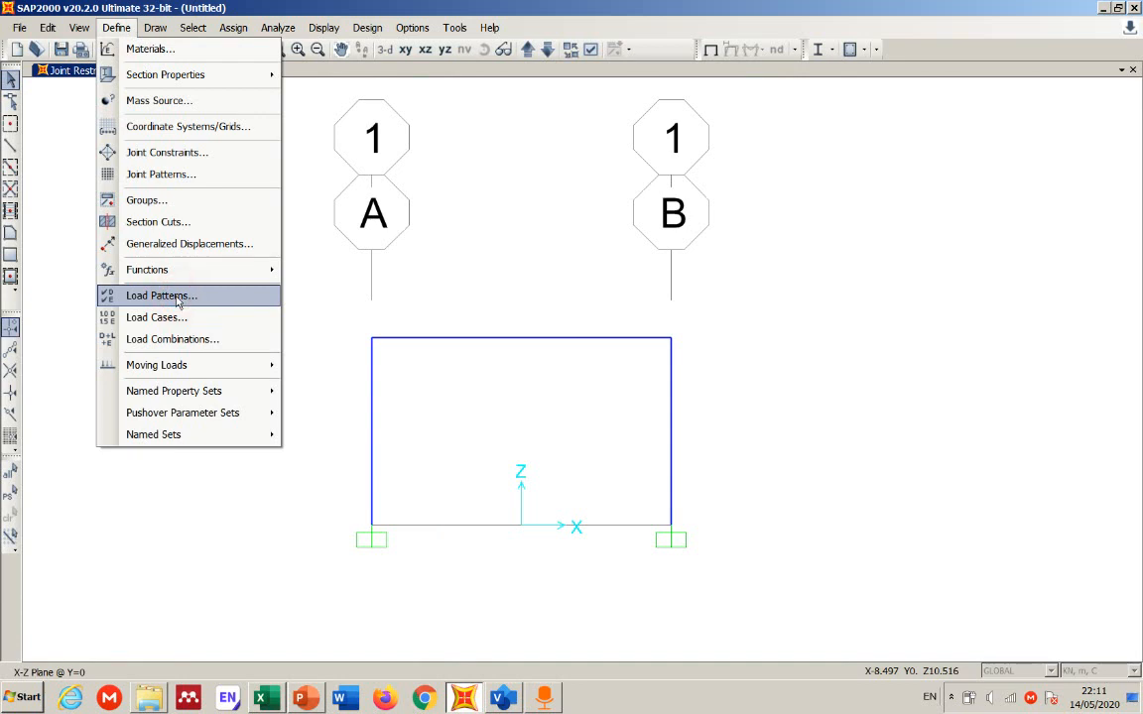
click(178, 297)
drag(525, 243, 556, 233)
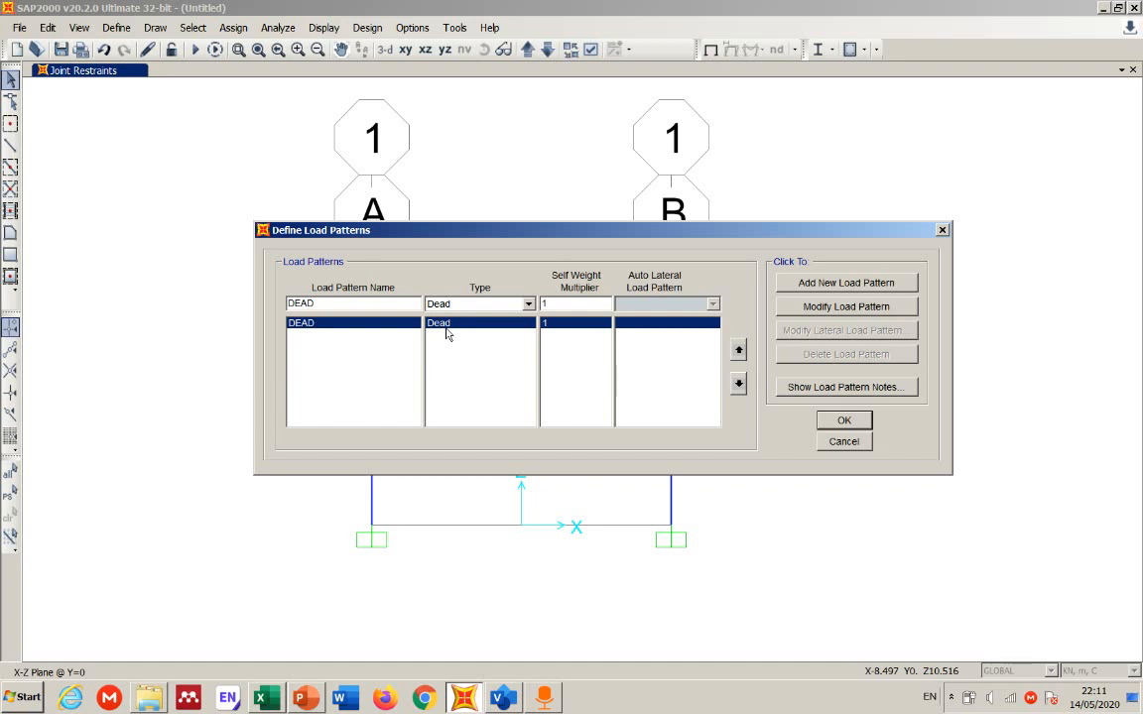
drag(465, 233, 454, 297)
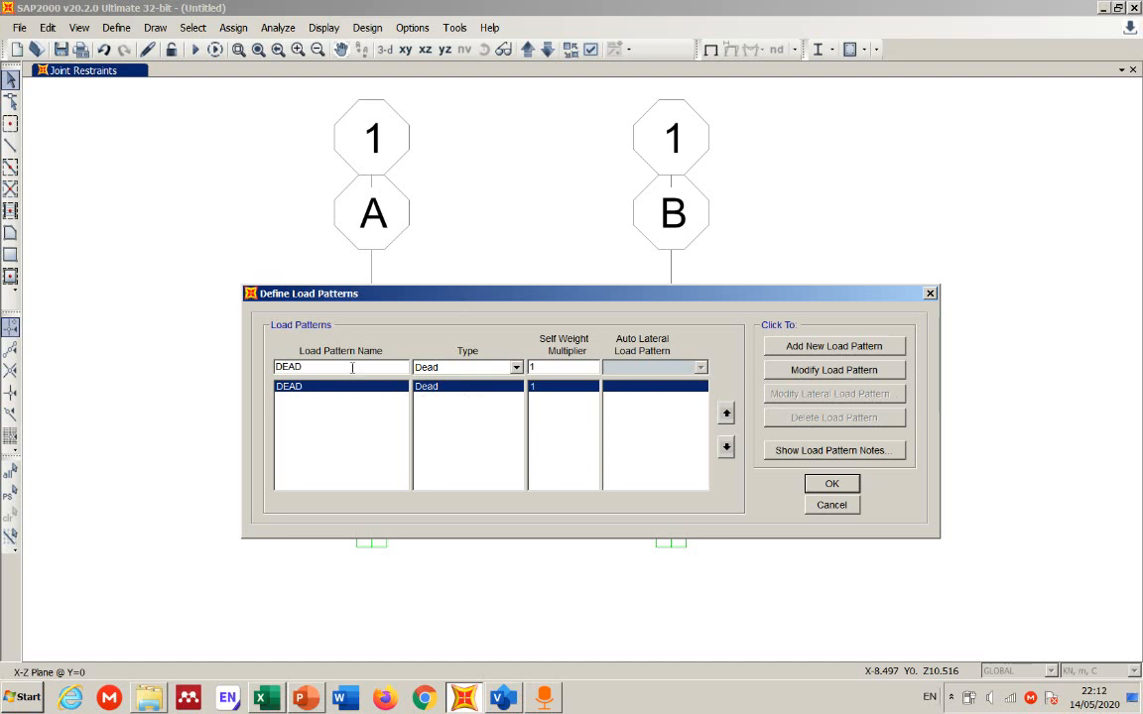
Step: Add a load pattern named "live" with type Live and self-weight multiplier 0
click(516, 368)
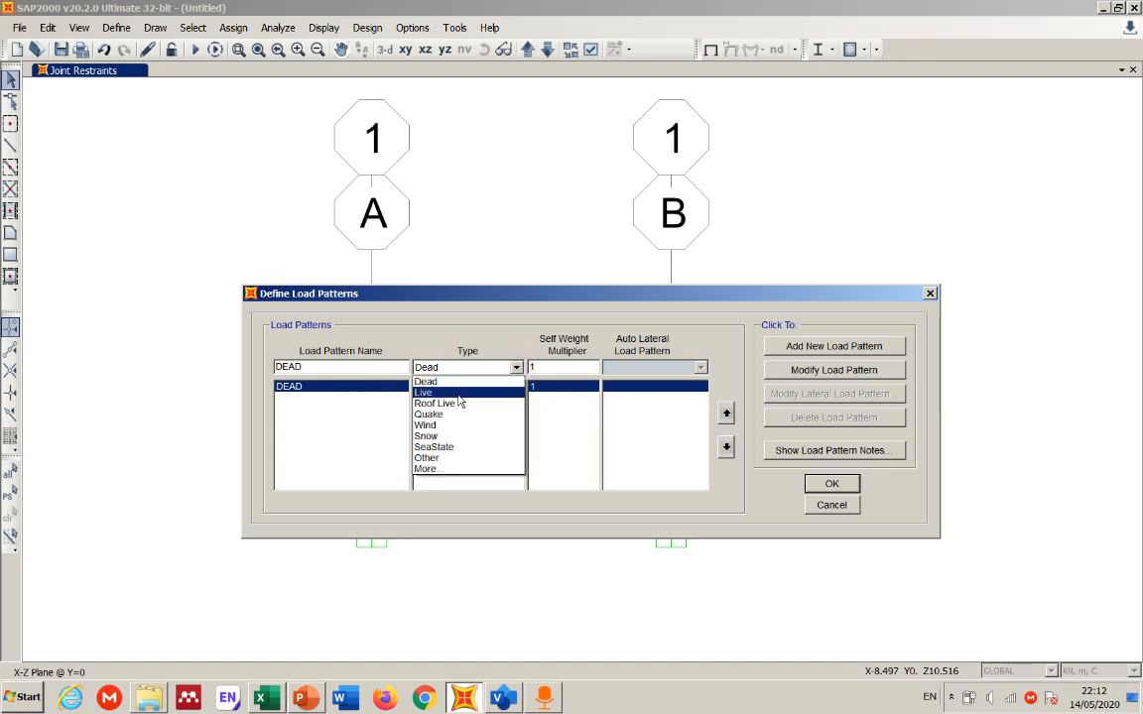
click(456, 393)
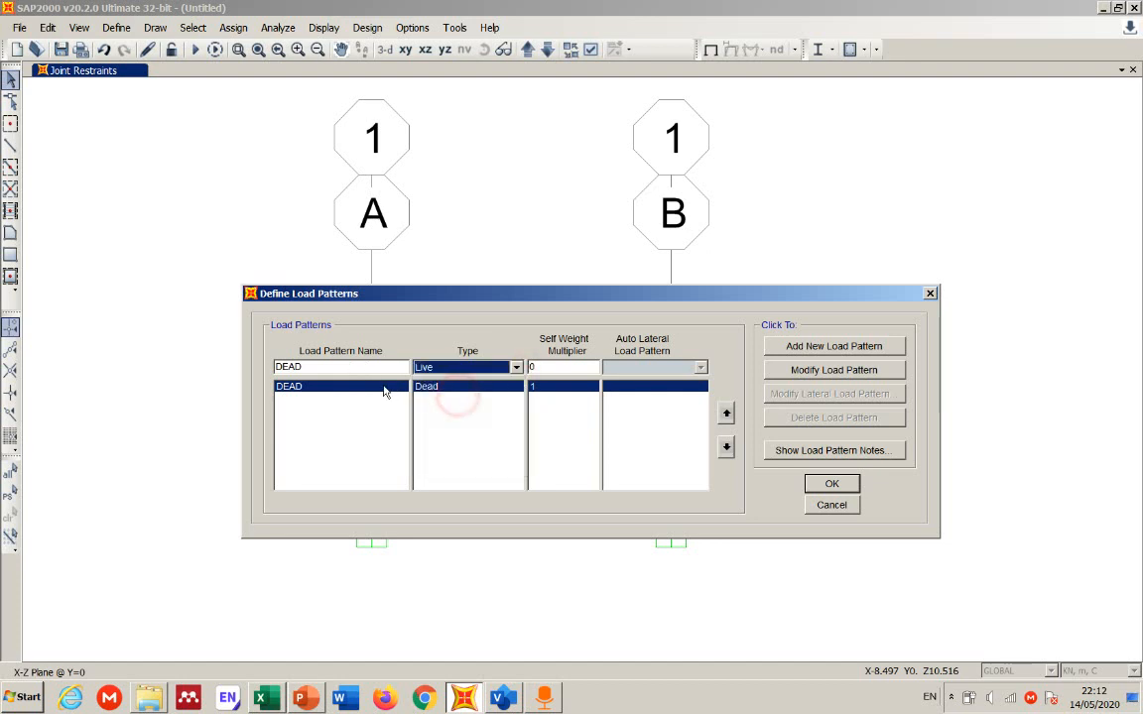
double_click(331, 368)
text(live)
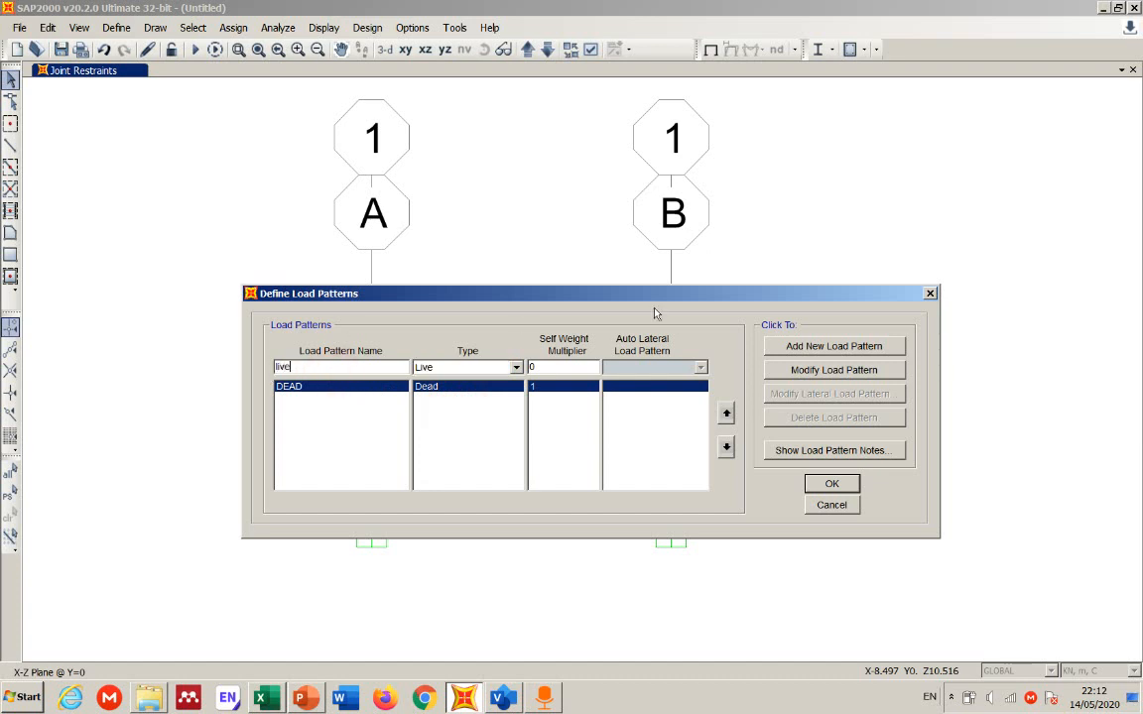
click(793, 346)
Step: Review the available load pattern types and delete the "live" load pattern
click(513, 367)
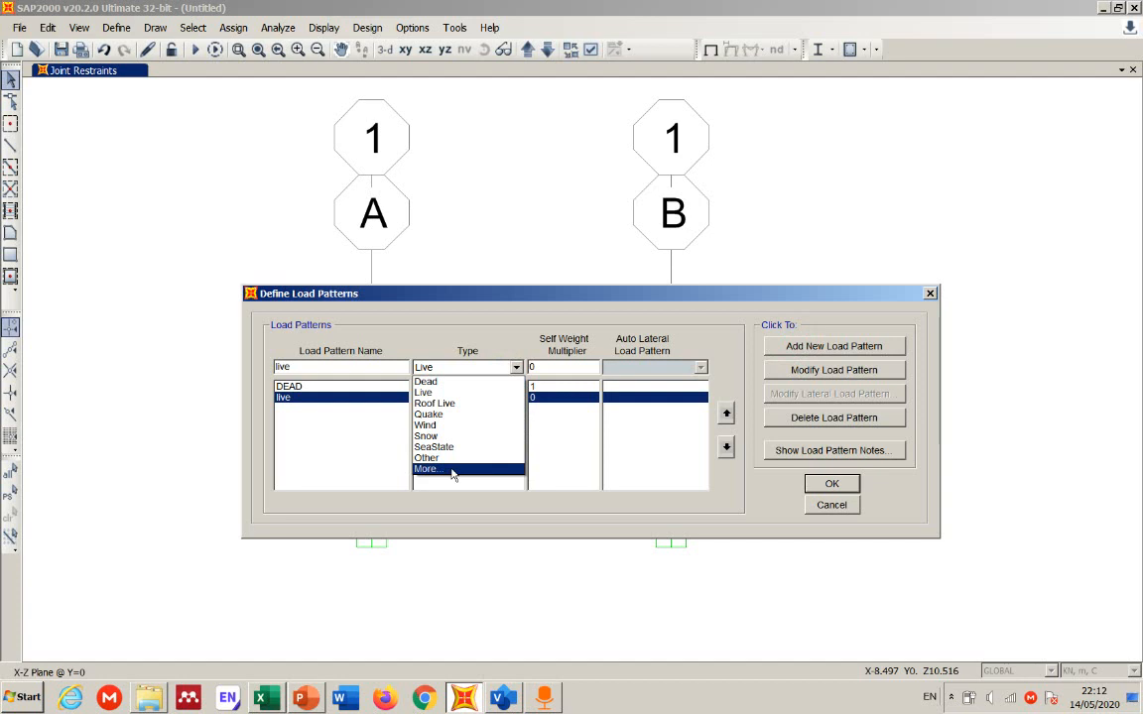
click(311, 414)
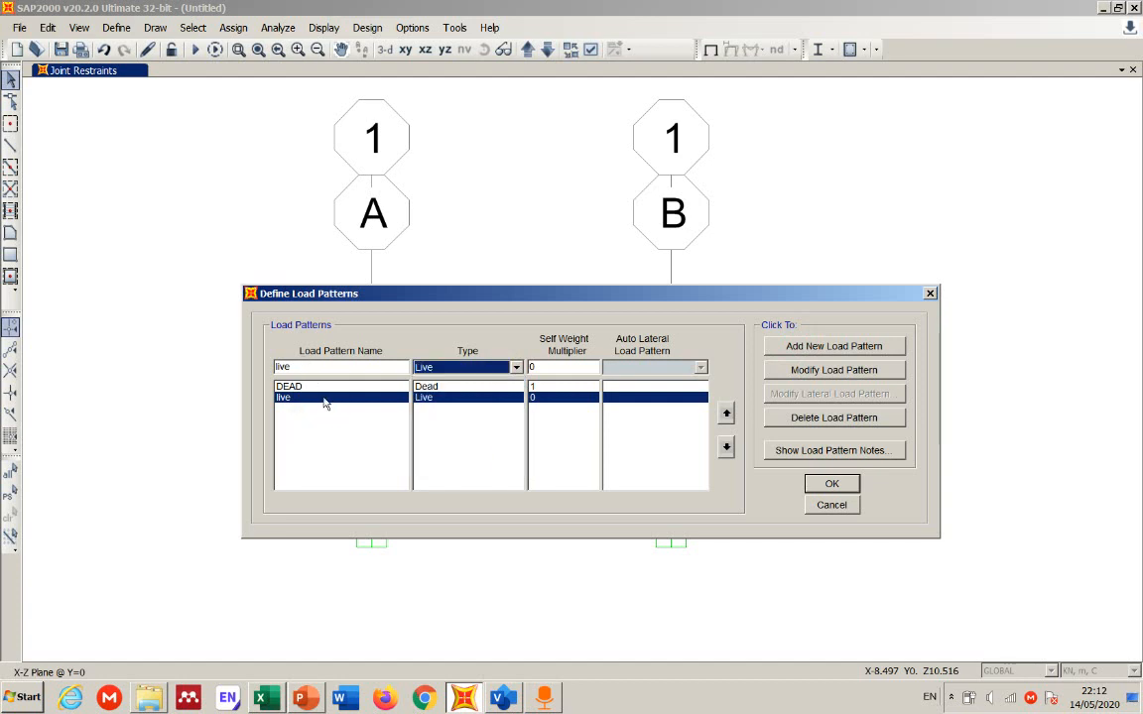
click(834, 417)
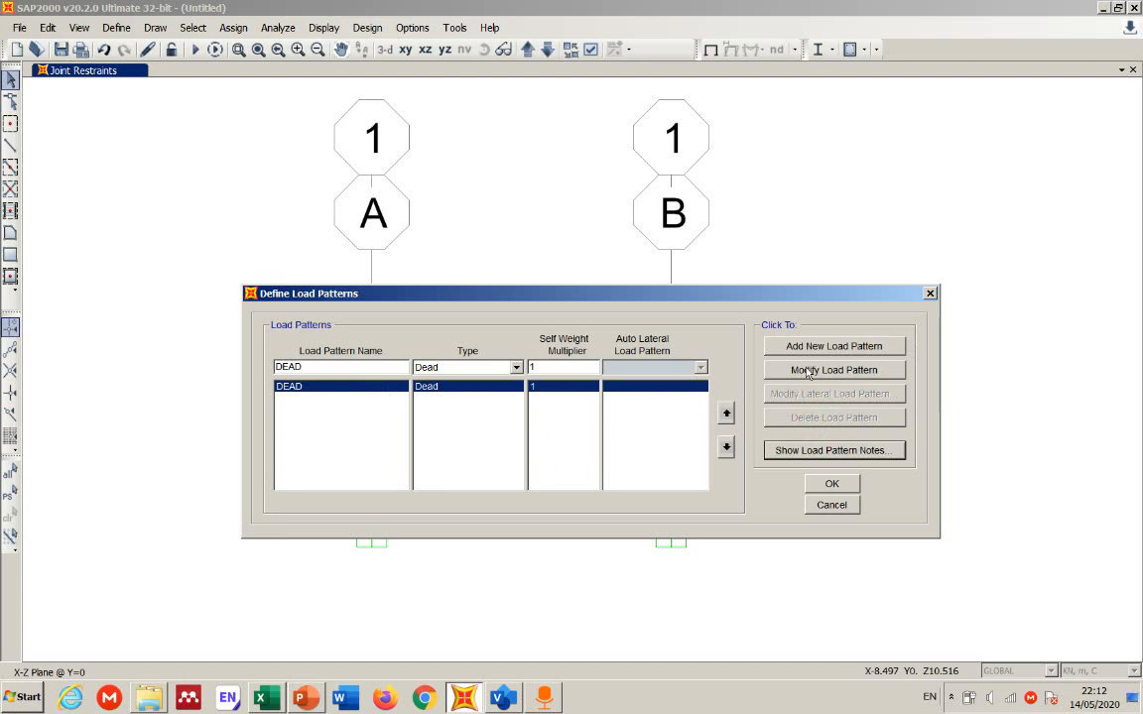
Step: Enter "Factored Load" as the load pattern name, with type Other and self-weight multiplier 0
drag(361, 366, 267, 366)
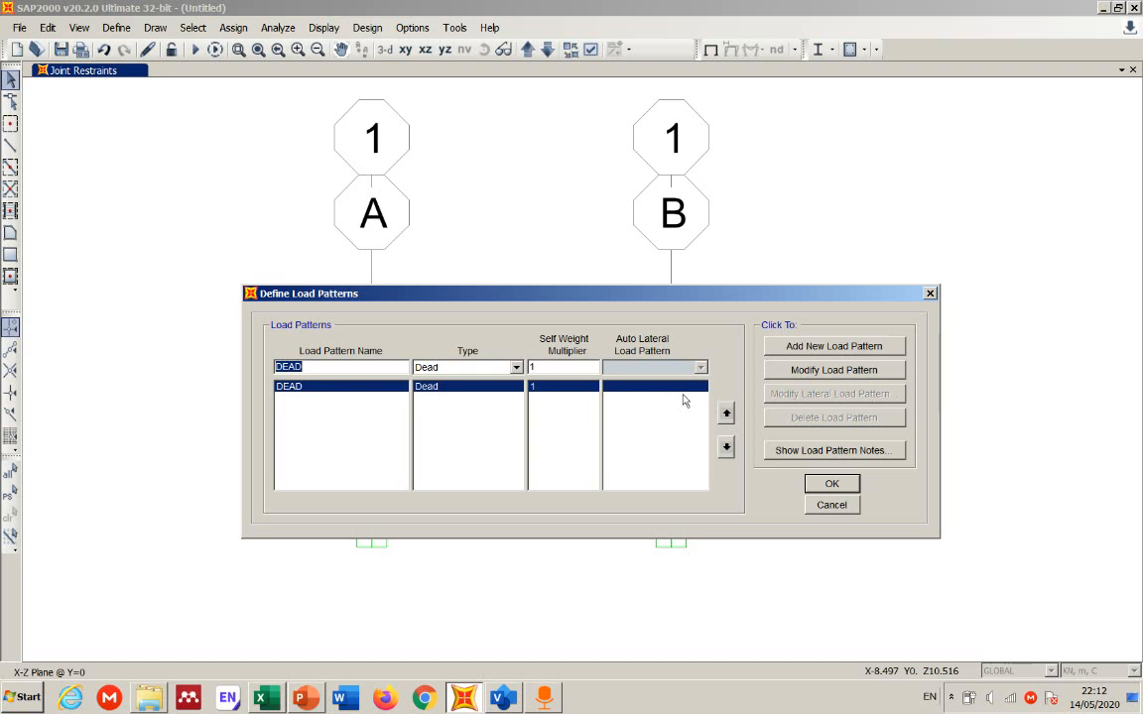
text(Factored Load)
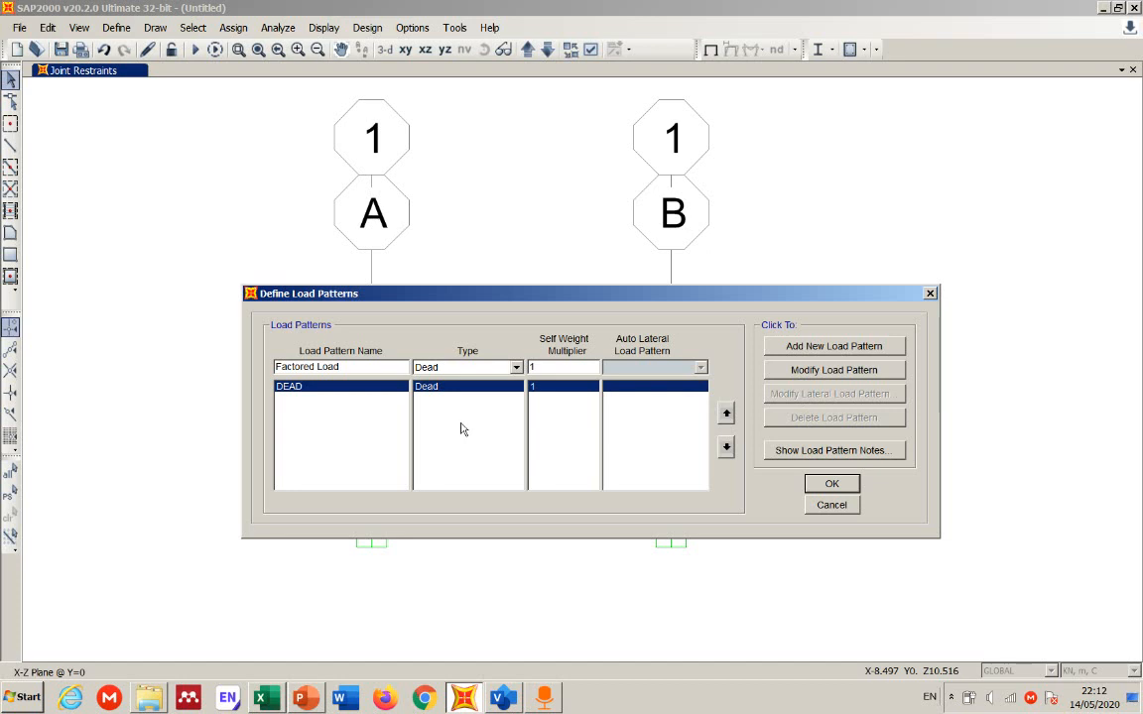
click(516, 367)
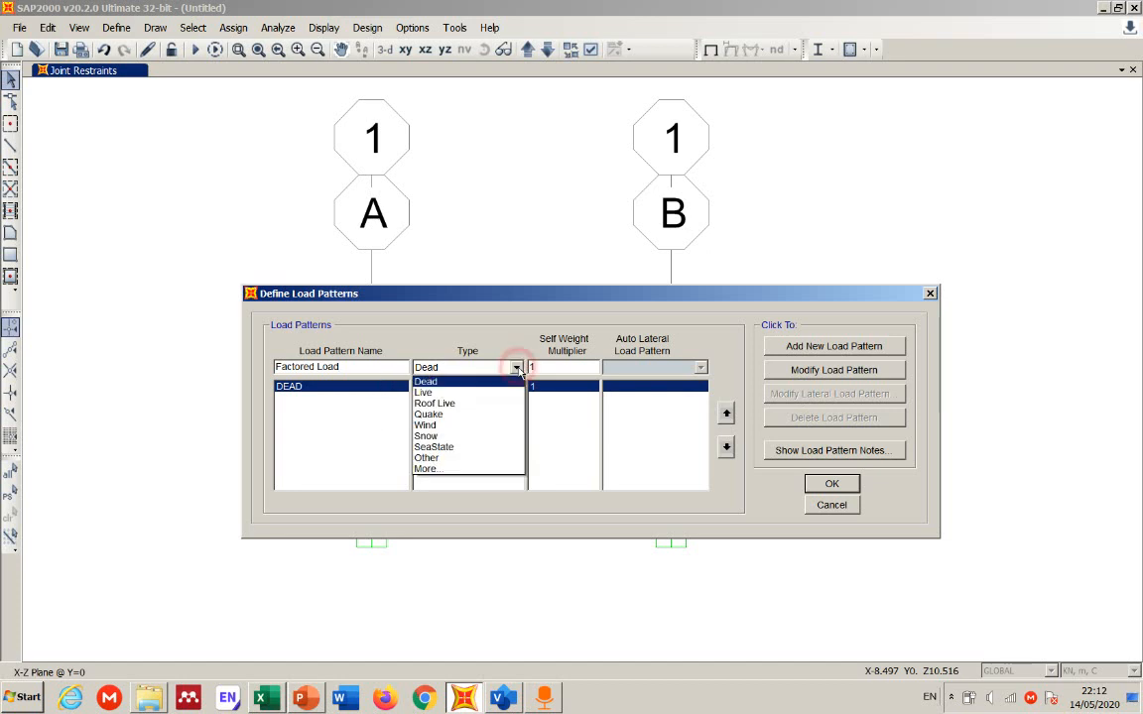
click(462, 458)
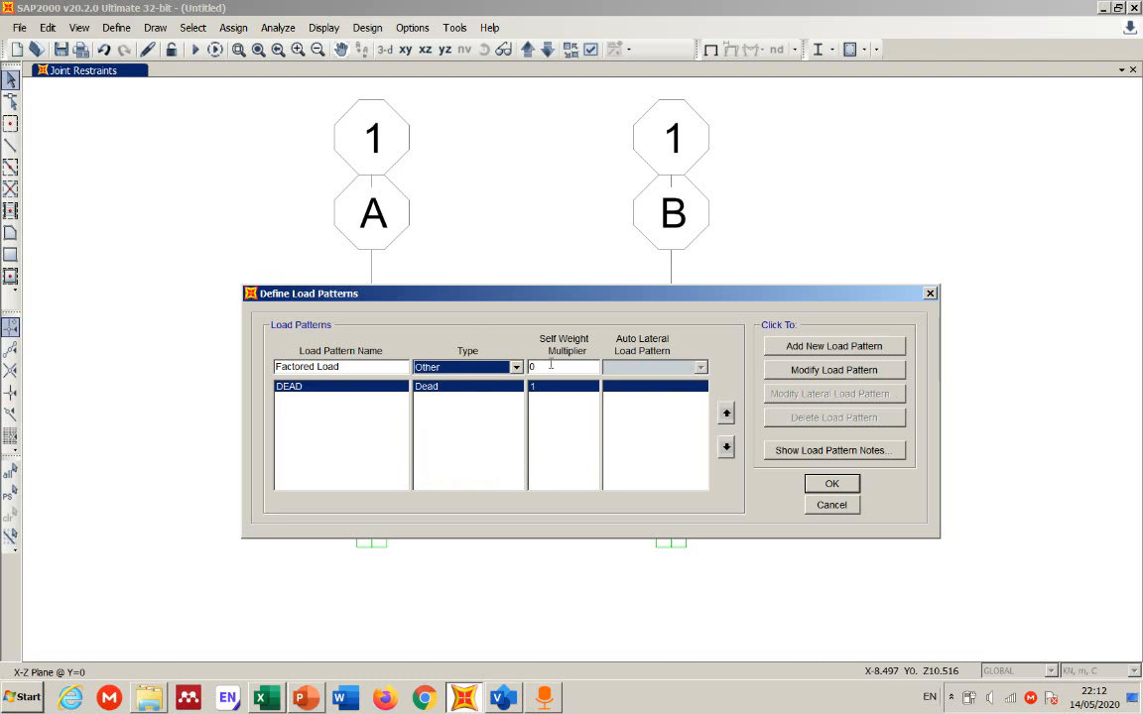
click(534, 366)
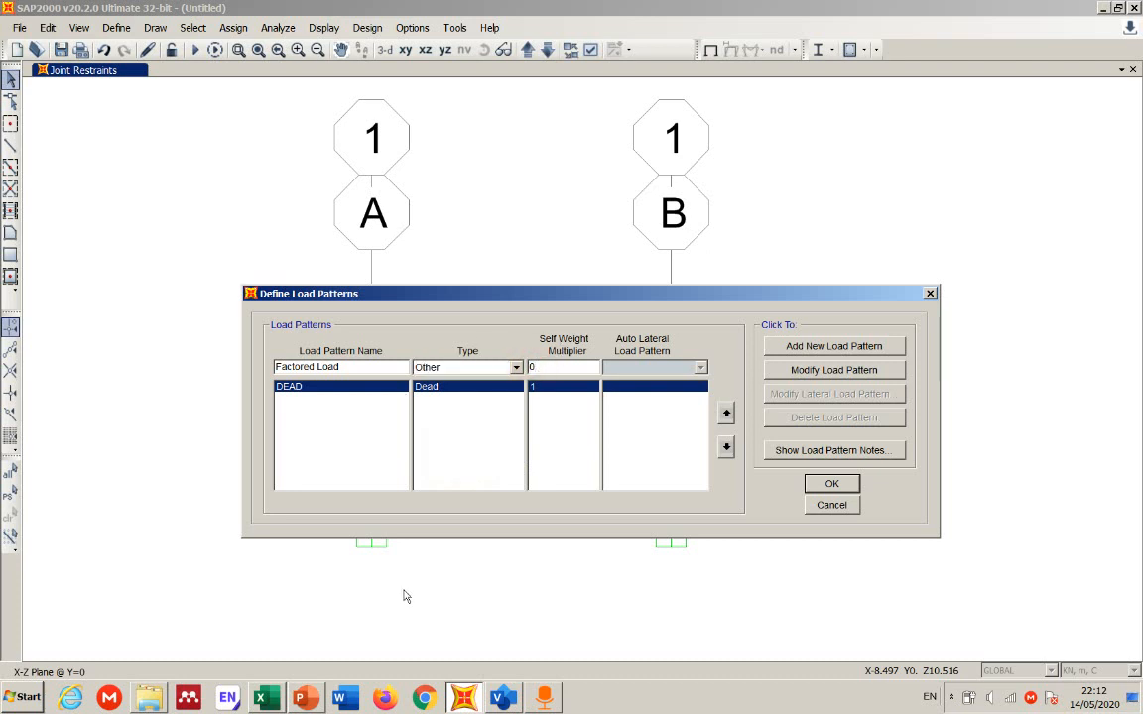
Step: Check the frame's loads in the Excel and PowerPoint diagrams, and review the load pattern types back in SAP2000
click(266, 698)
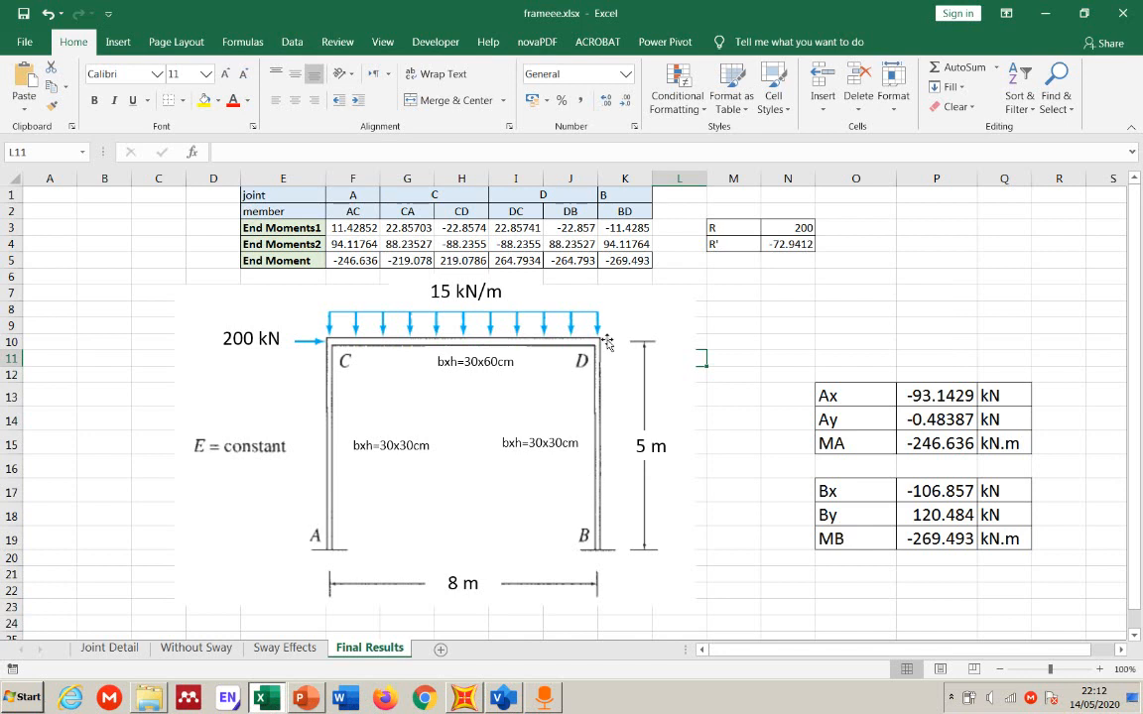
key(alt+Tab)
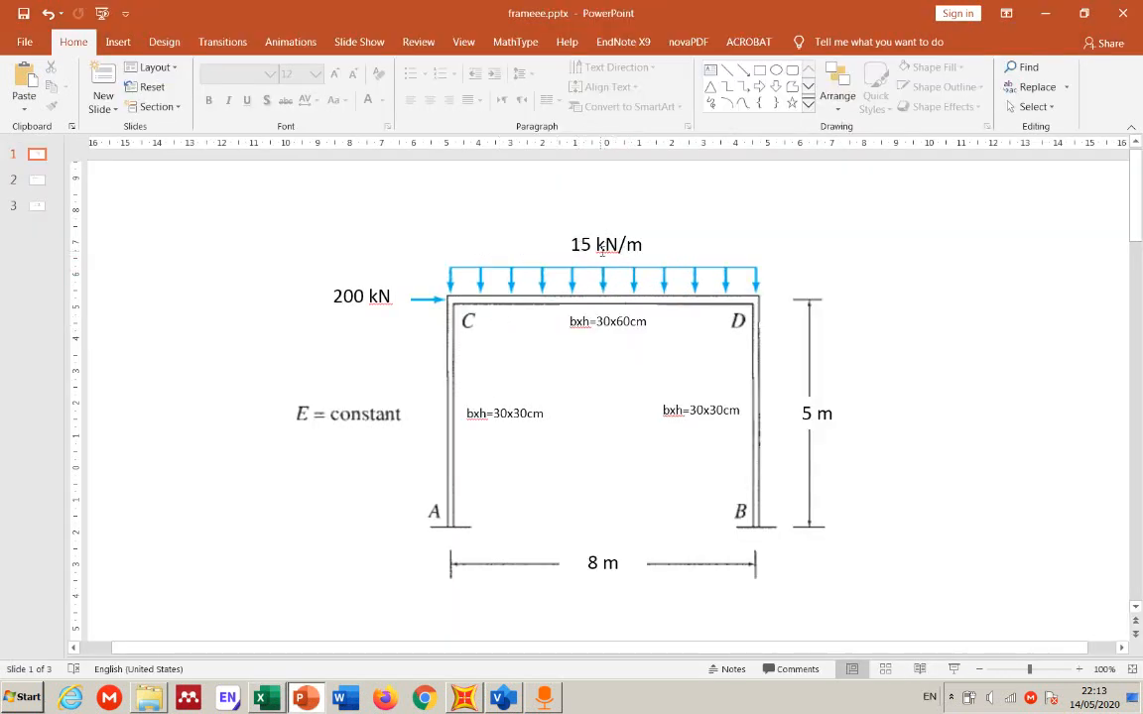
click(463, 697)
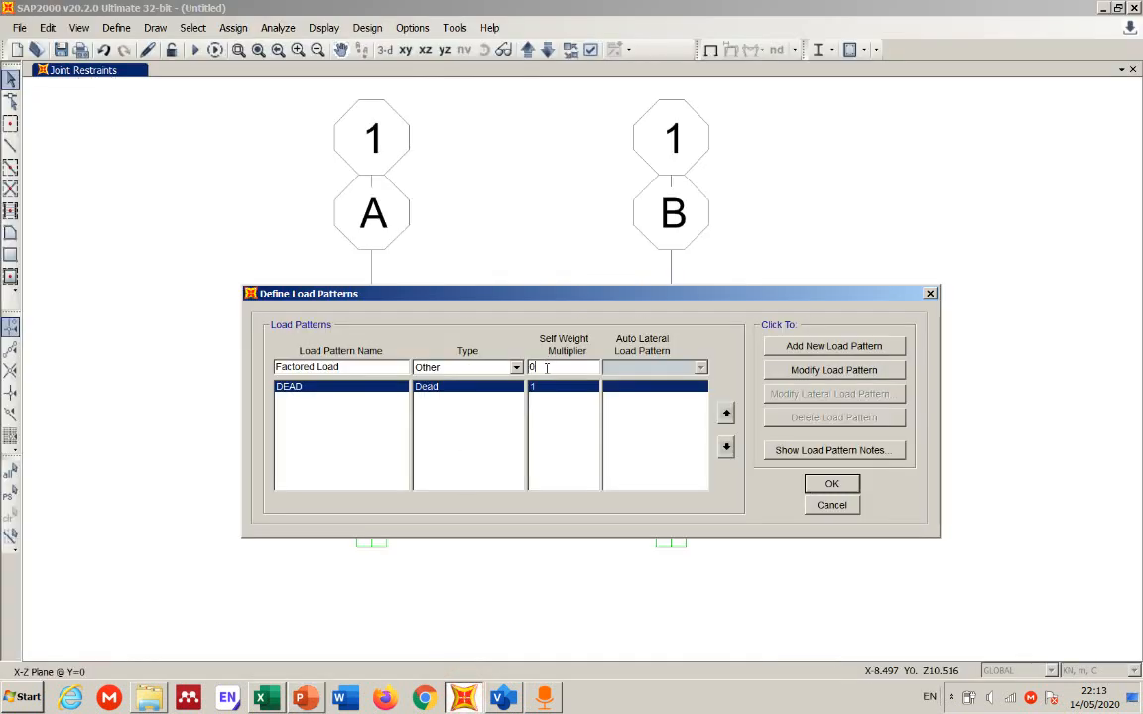
click(515, 368)
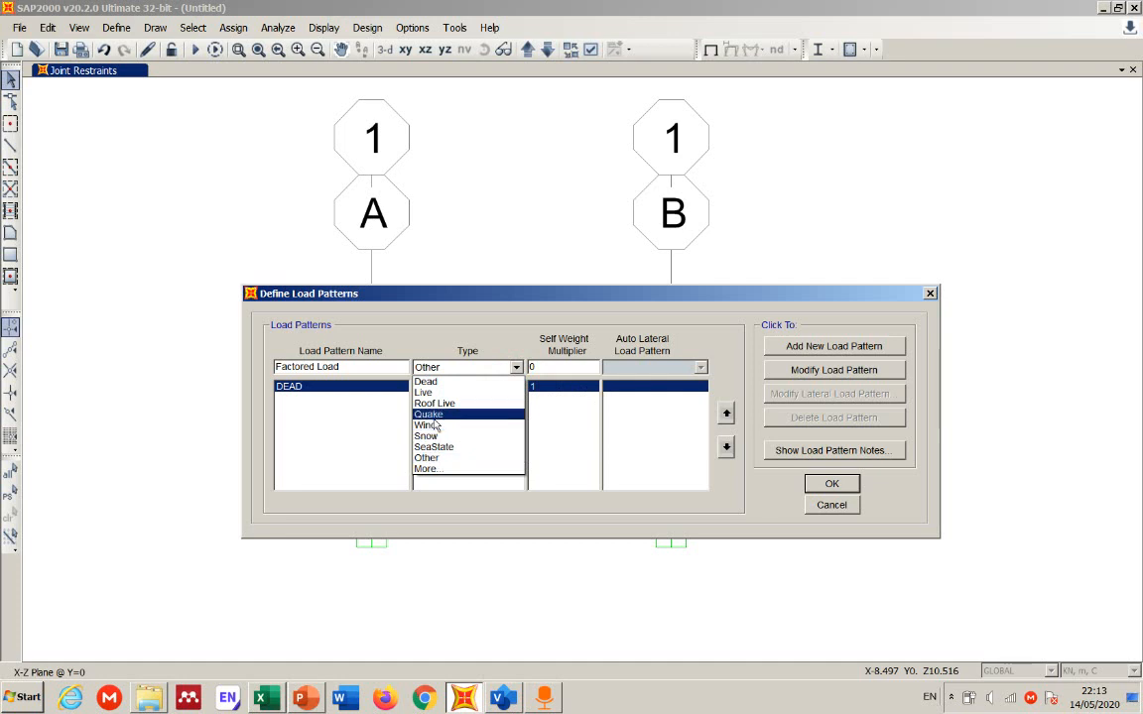
click(526, 338)
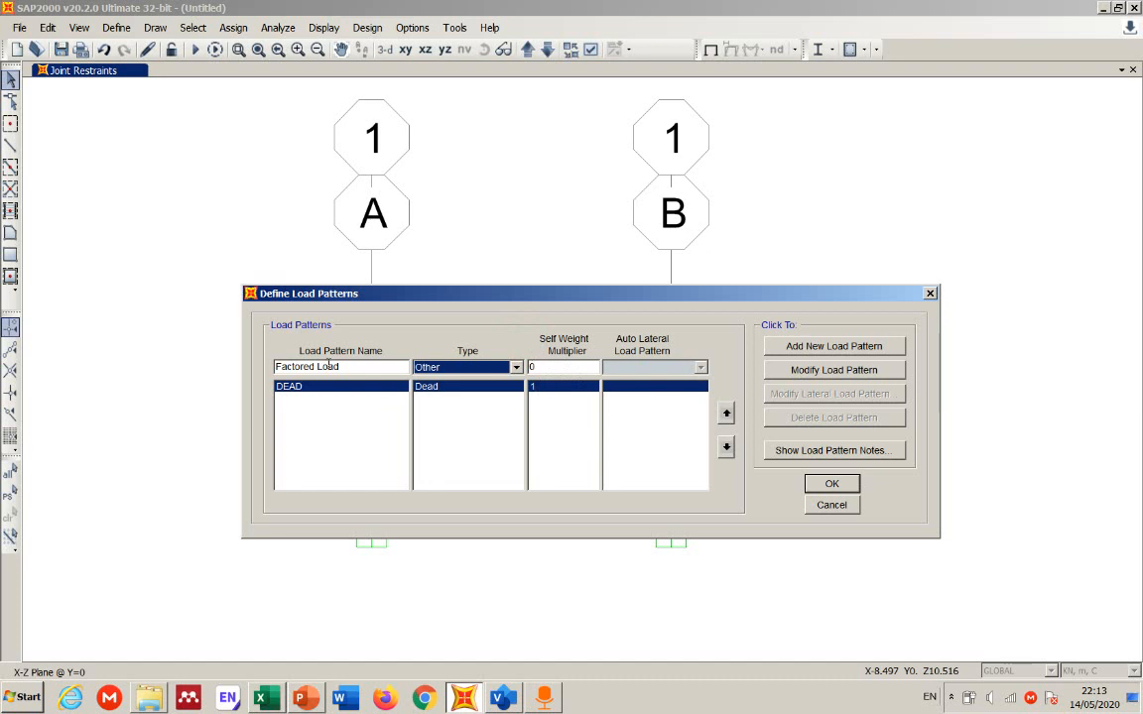
Step: Add the "Factored Load" load pattern with type Other and self-weight multiplier 0, and accept the load pattern definitions
drag(345, 369, 270, 382)
click(354, 367)
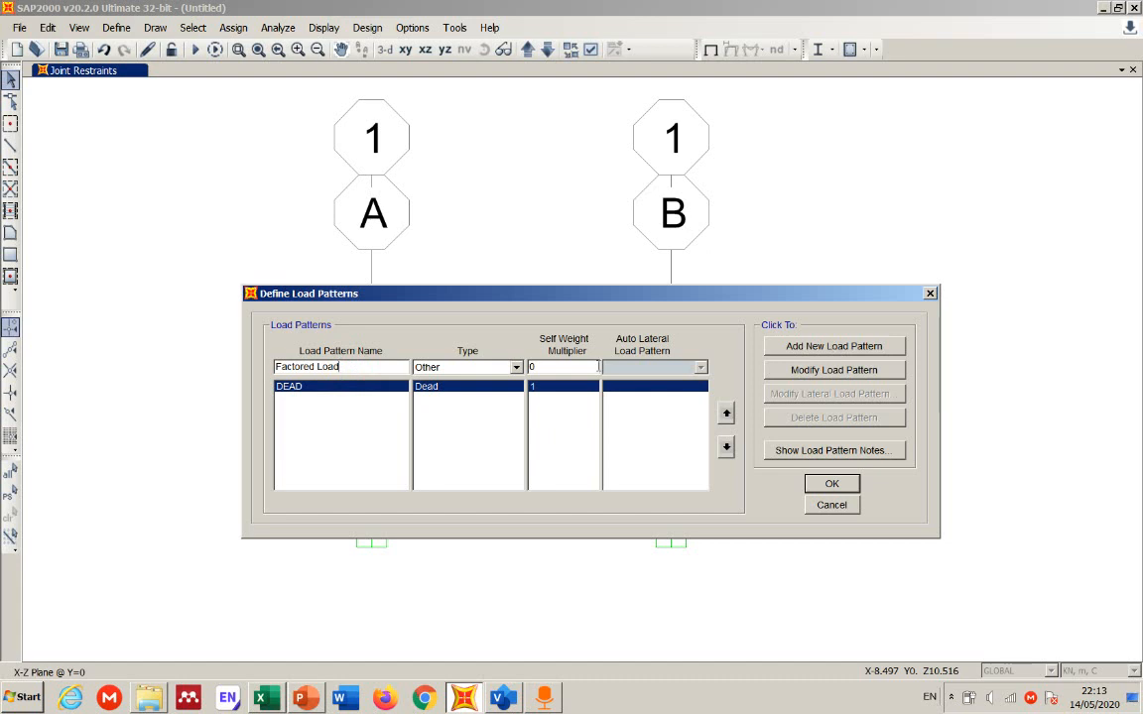
click(772, 346)
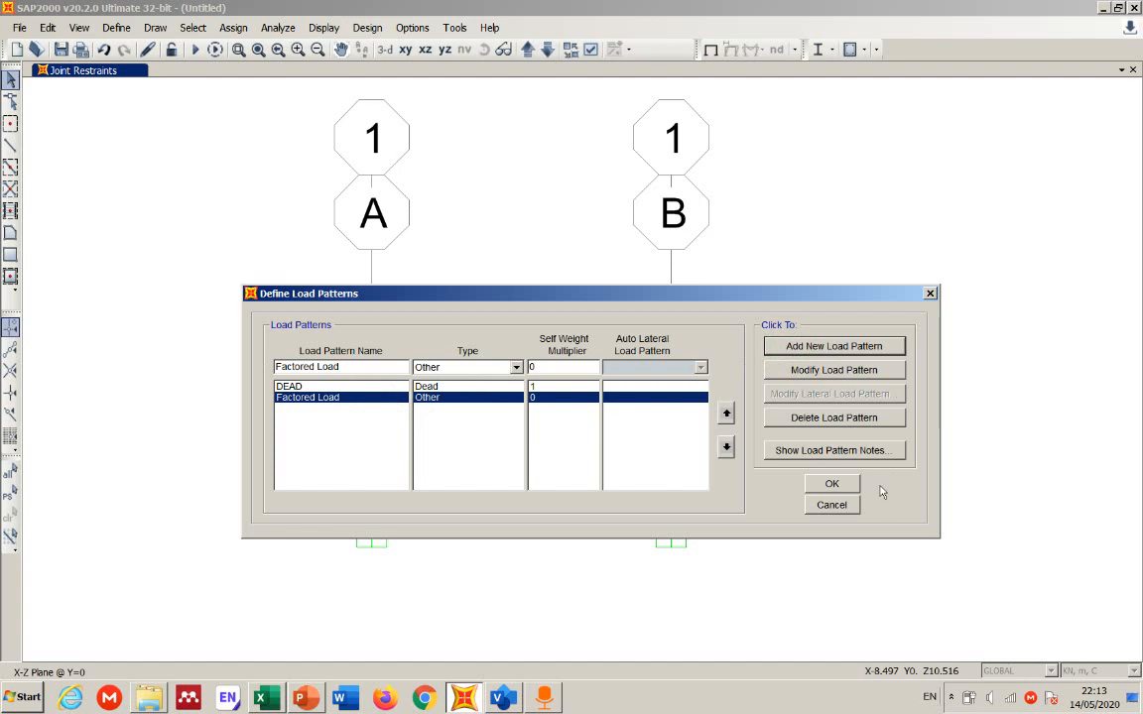
click(832, 486)
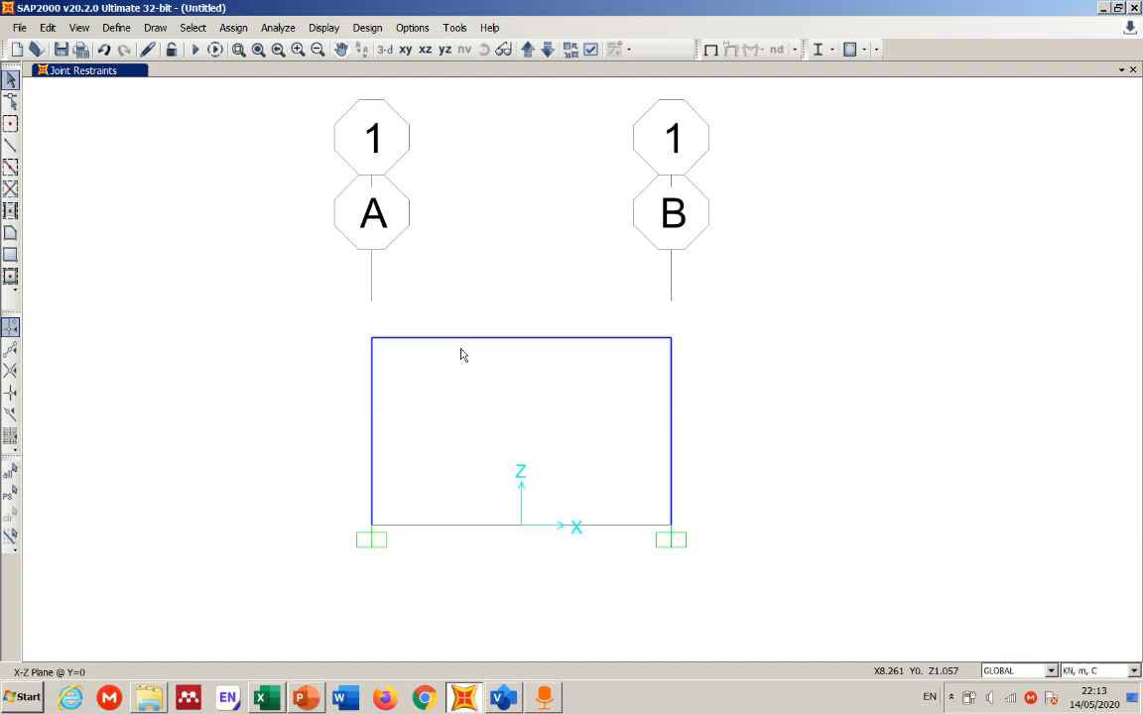
Step: Generate the default design load combinations for Concrete Frame Design
click(116, 28)
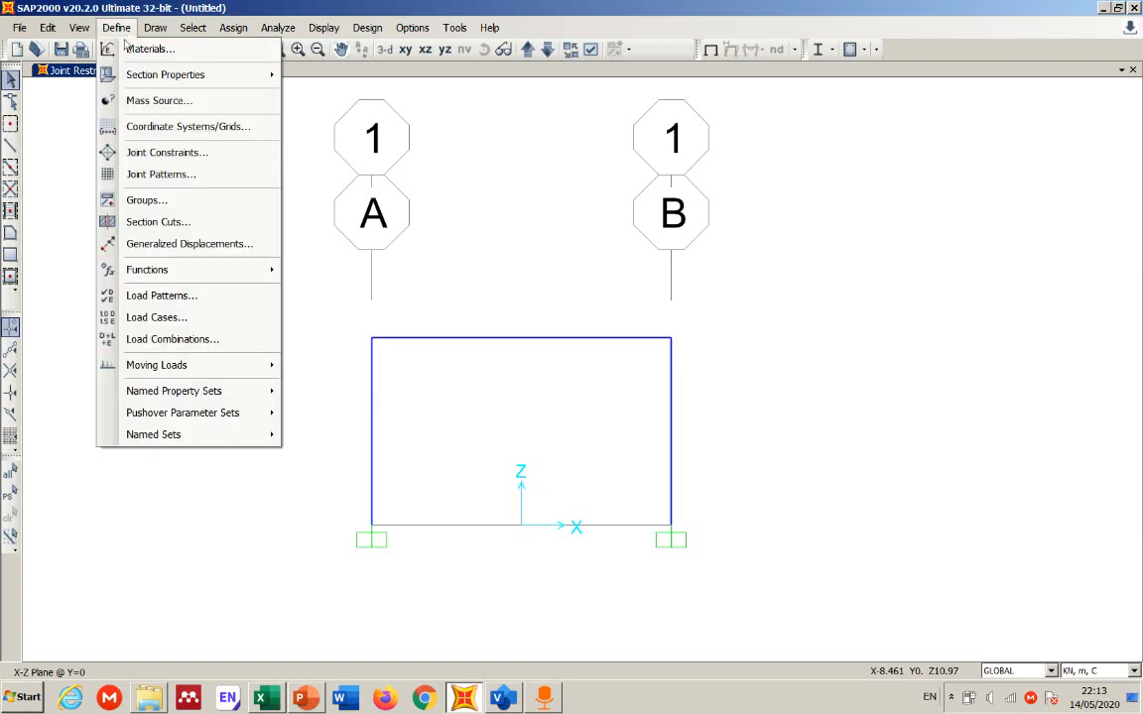
click(159, 338)
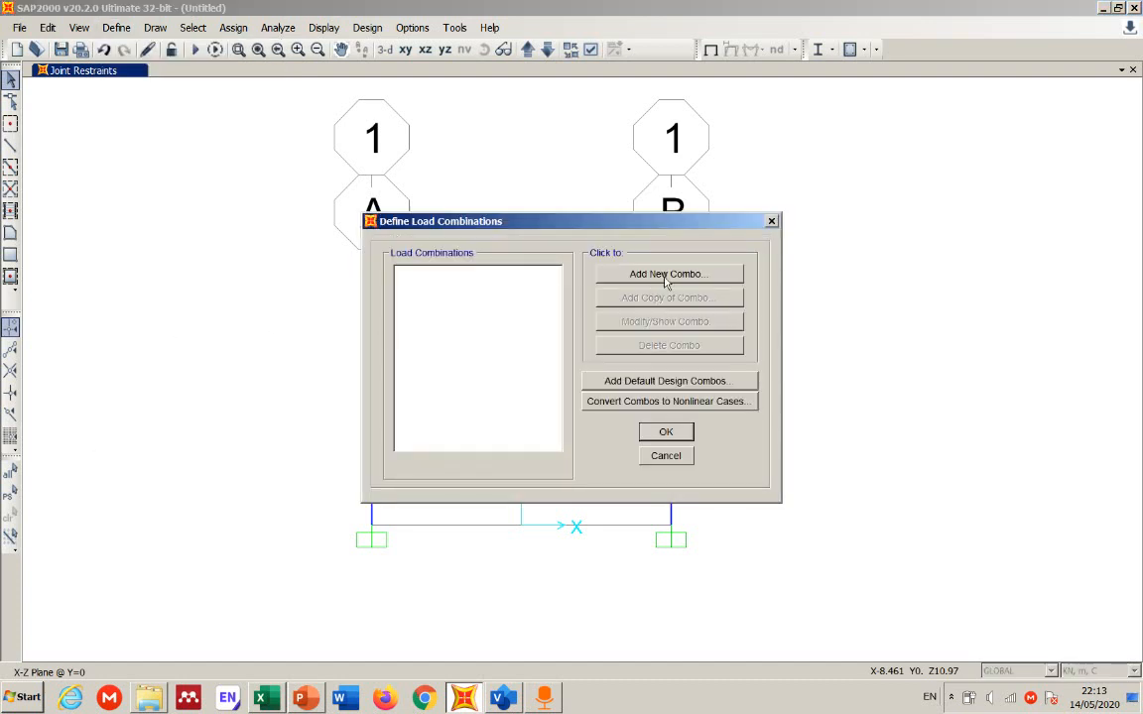
click(663, 381)
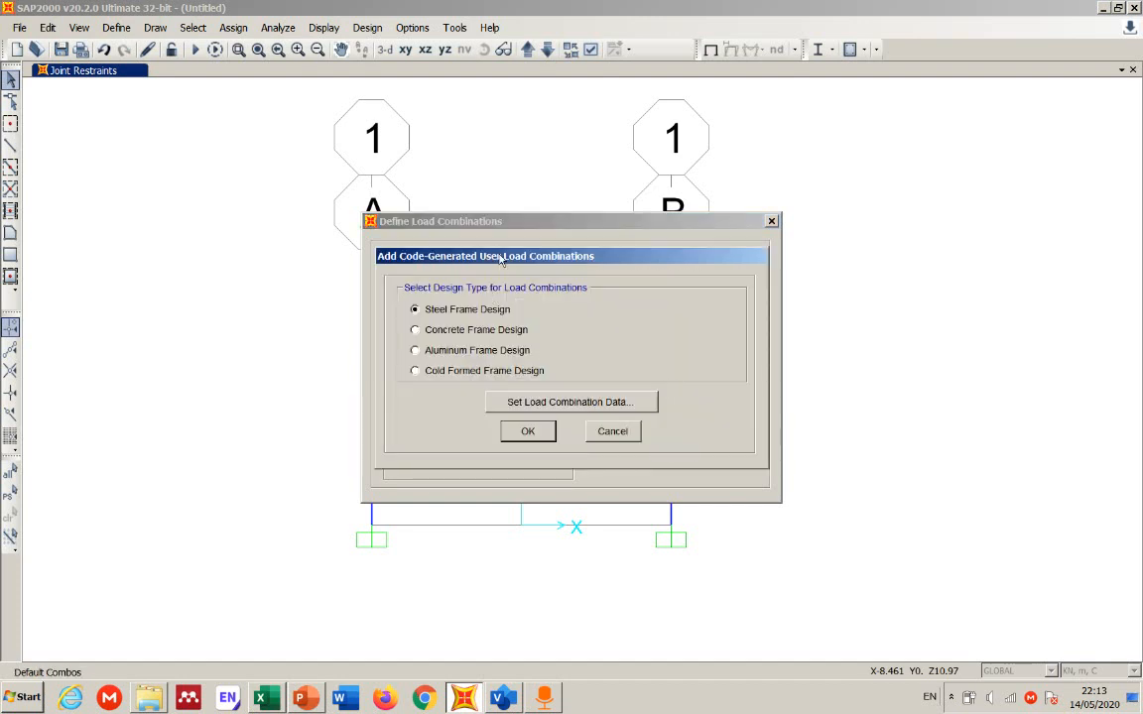
drag(499, 259, 558, 258)
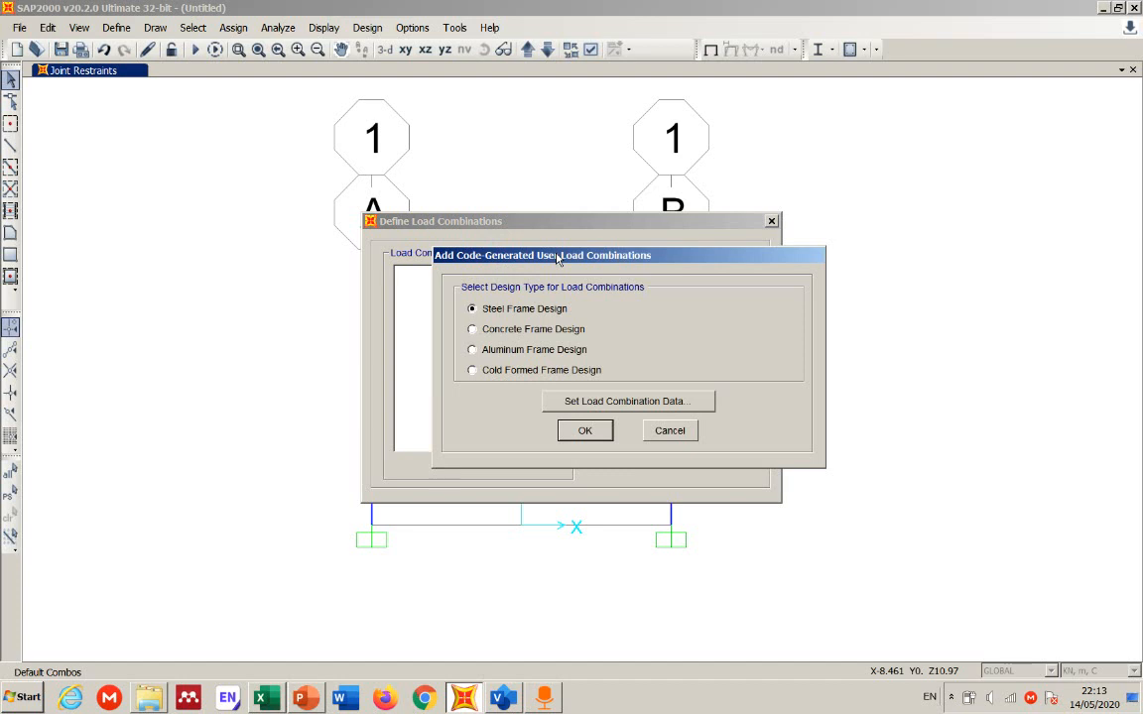
click(506, 330)
click(584, 430)
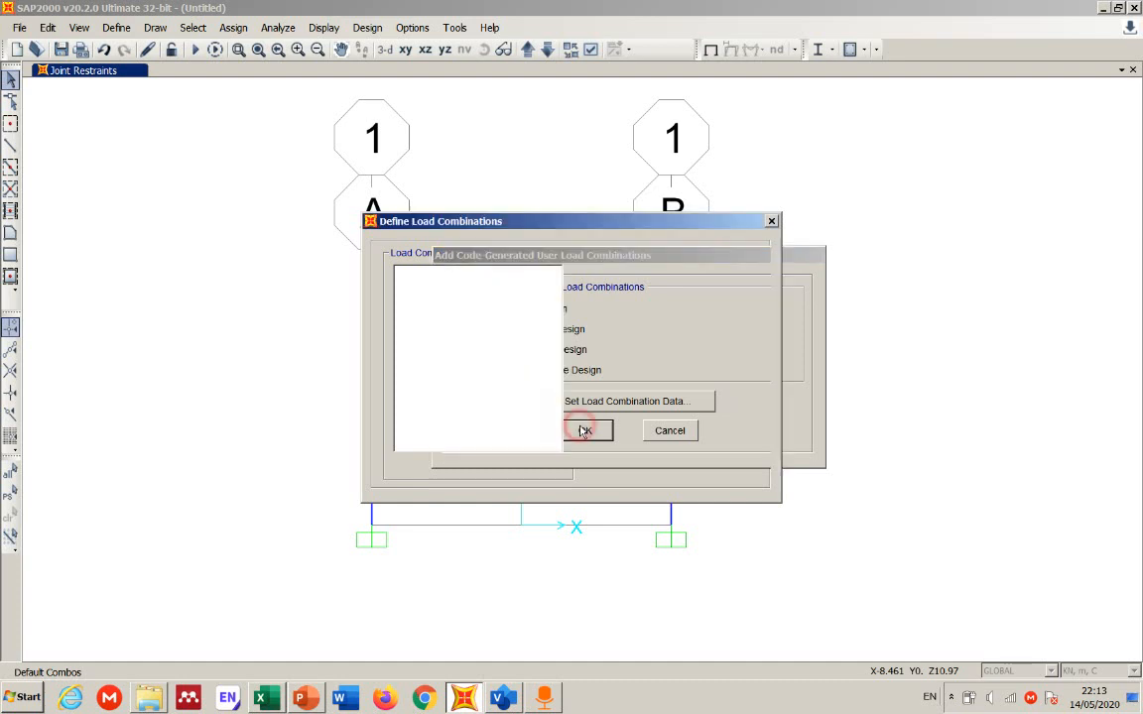
Step: Review the load cases and scale factors of combinations UDCON1 and UDCON2 without changing them
click(412, 271)
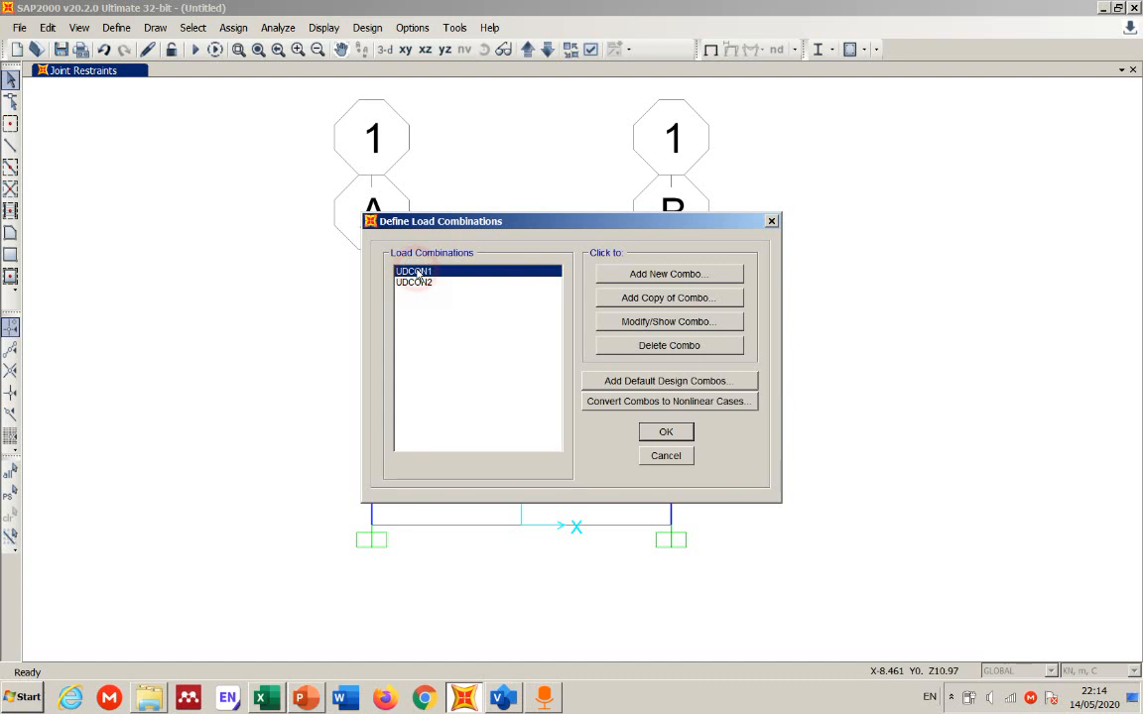
click(663, 326)
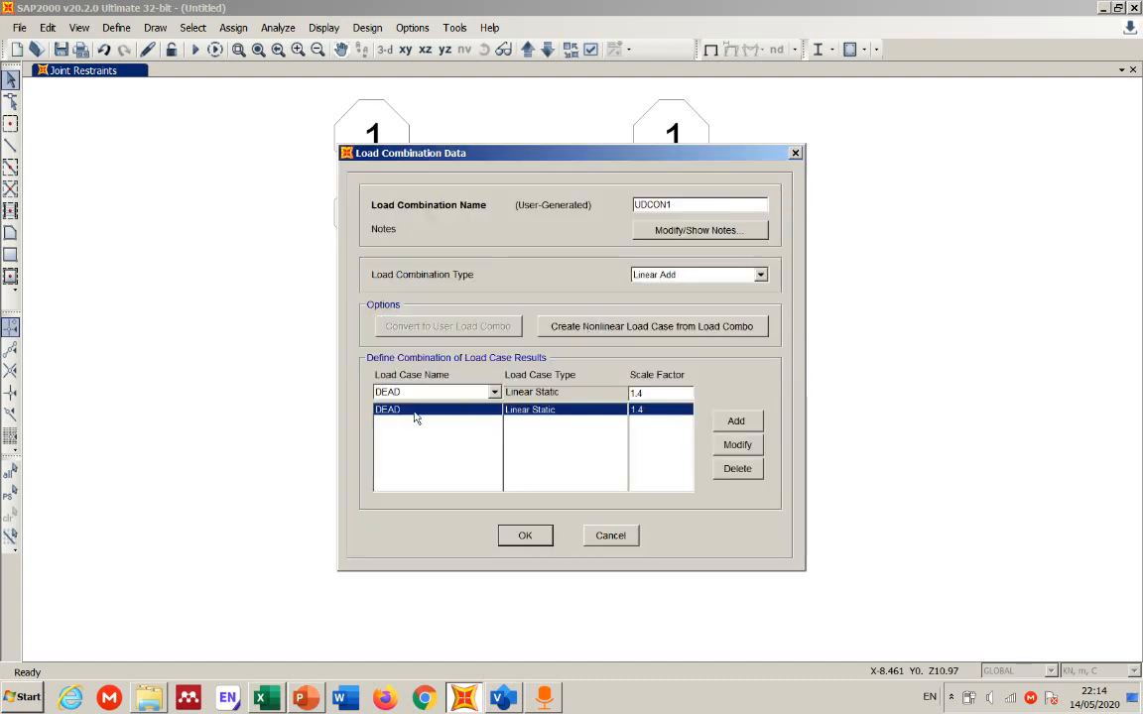
click(613, 535)
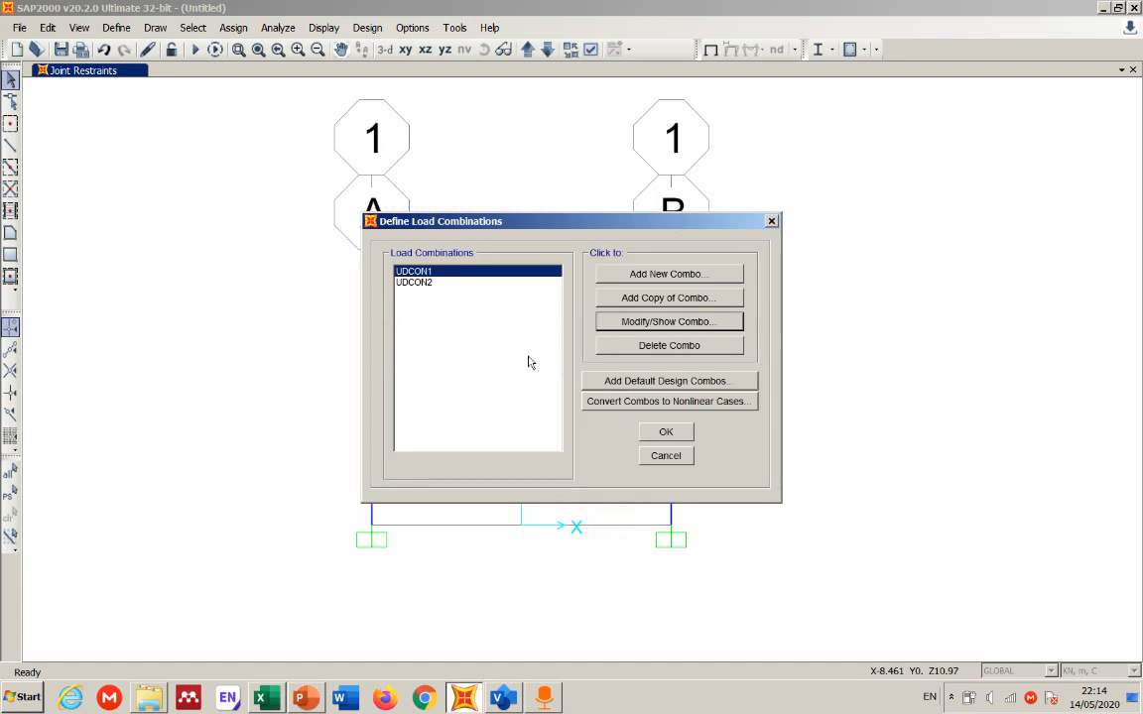
click(429, 283)
click(607, 321)
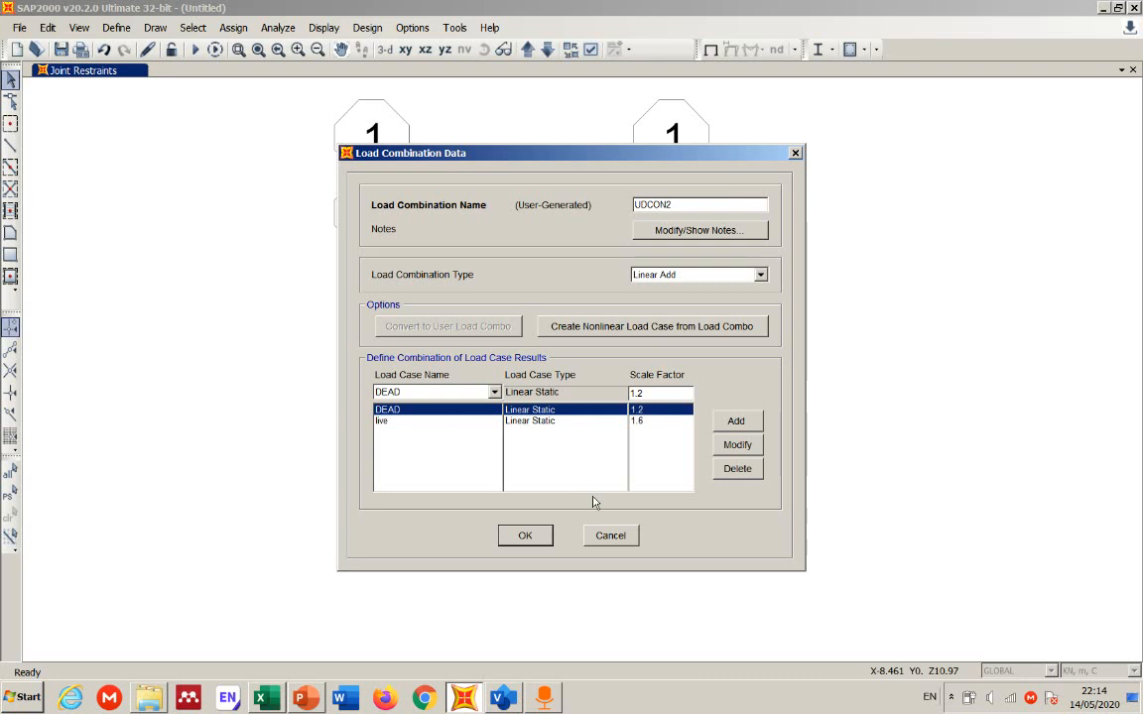
click(609, 536)
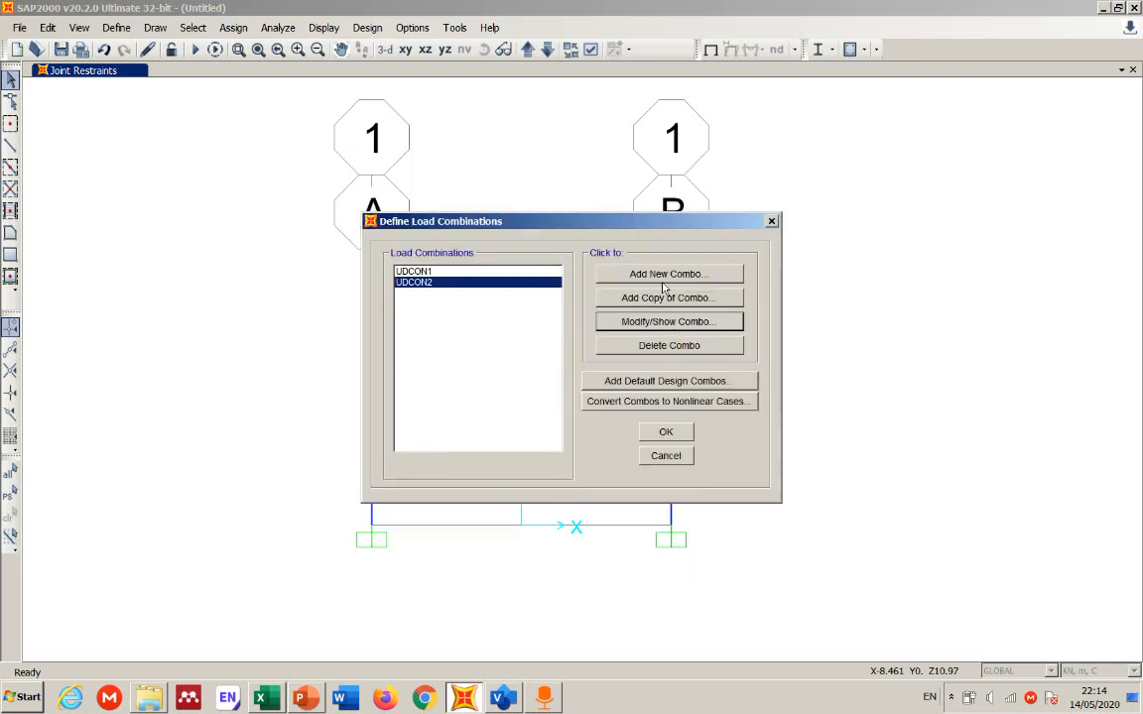
Step: Delete the generated load combinations UDCON2 and UDCON1, and recheck the load combination list
click(650, 345)
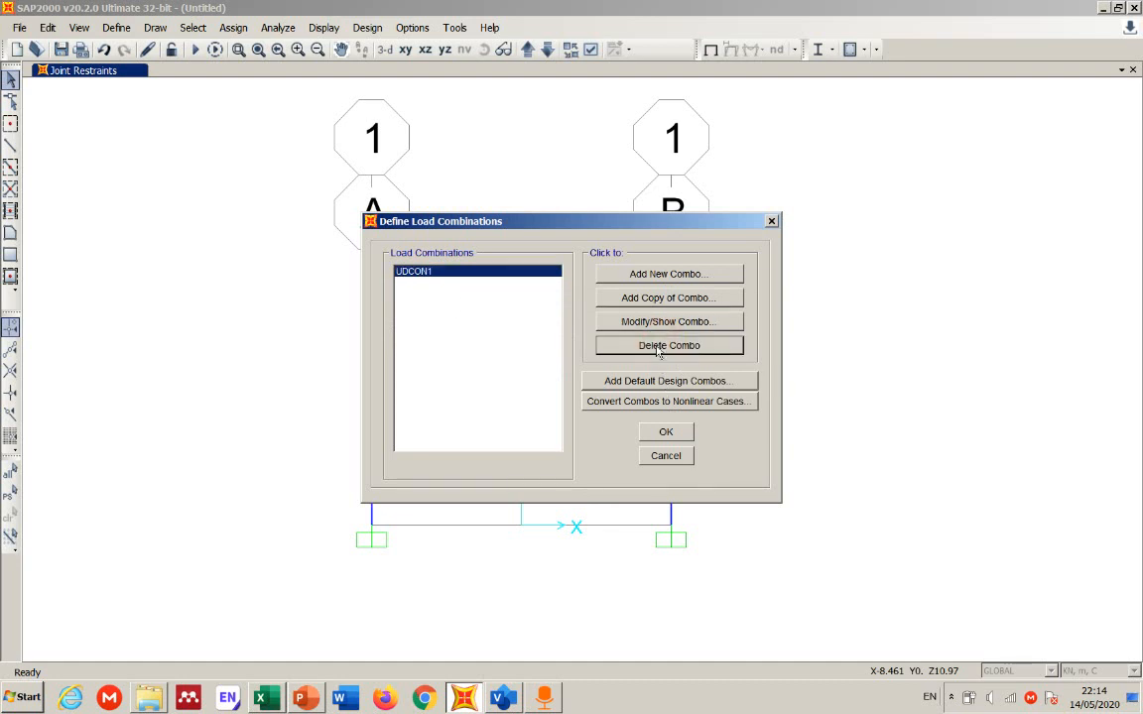
click(658, 344)
click(665, 432)
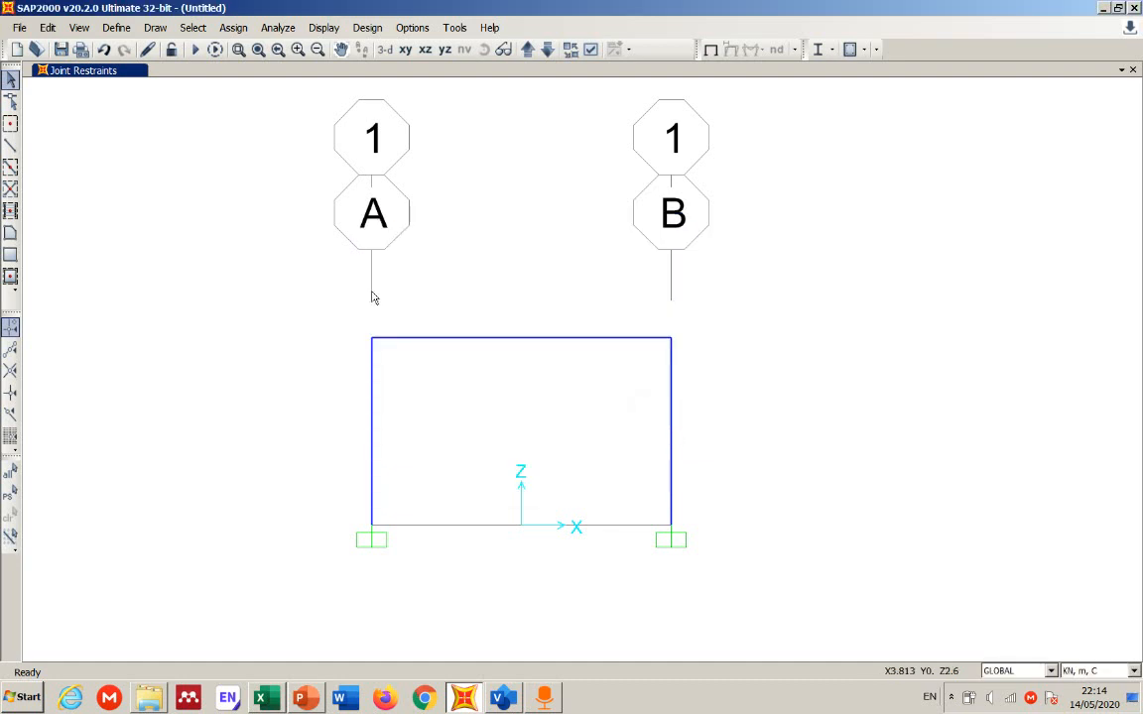
click(113, 29)
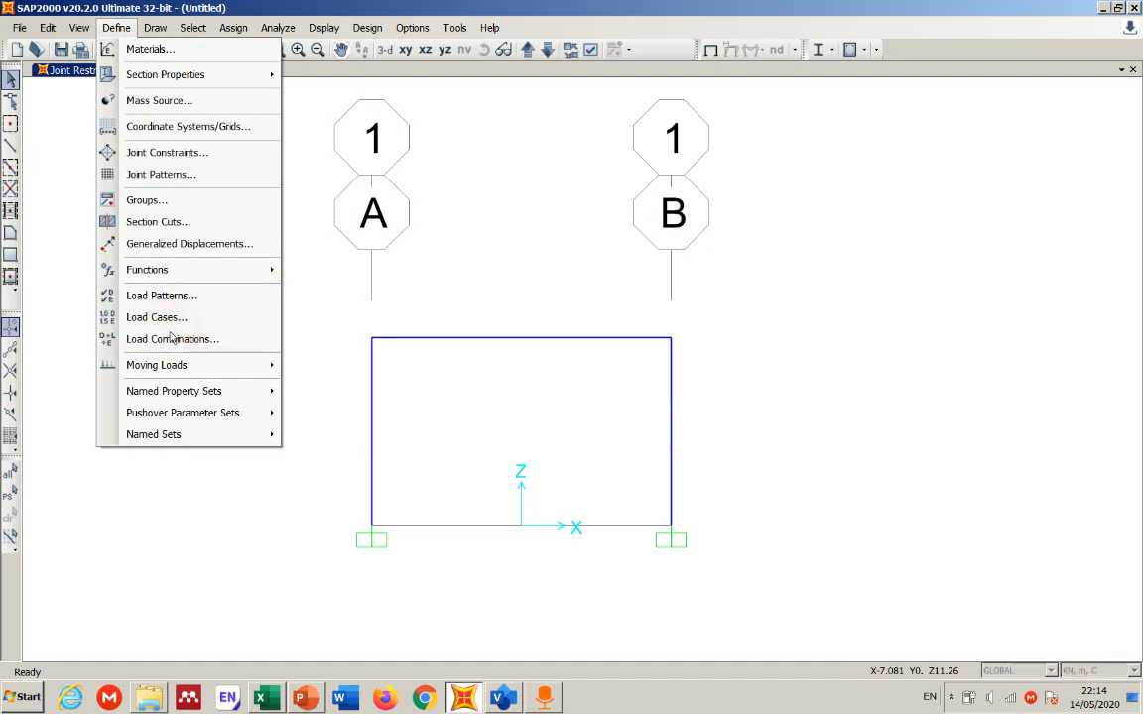
click(171, 338)
click(667, 434)
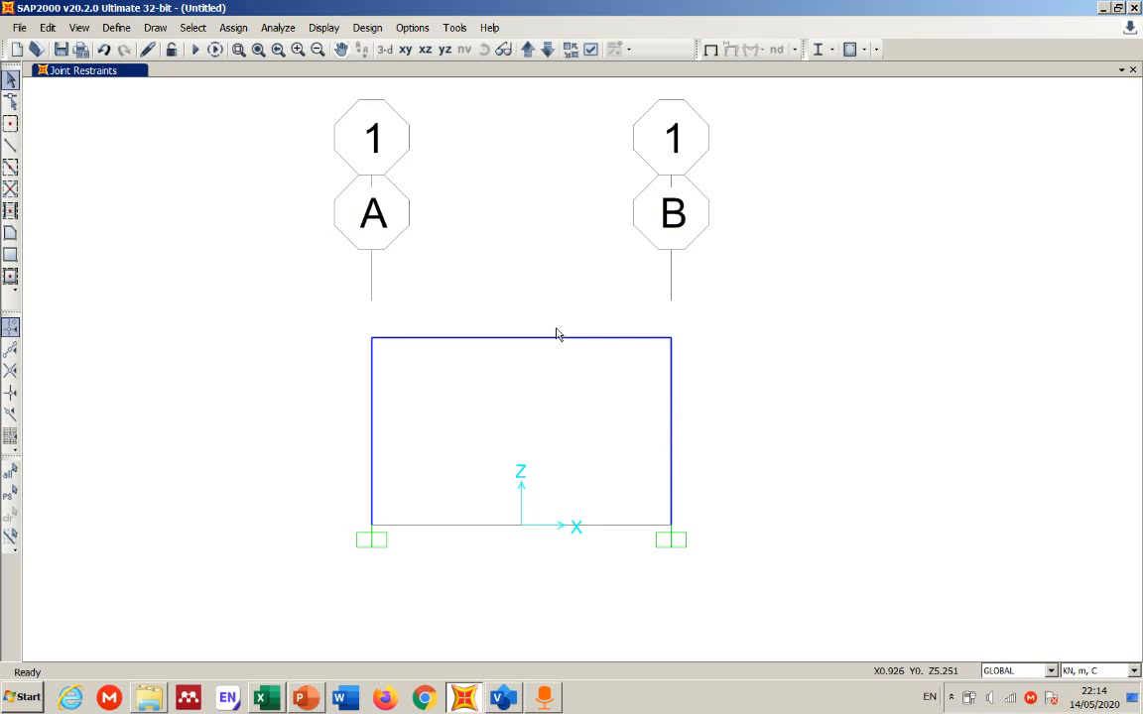
click(114, 30)
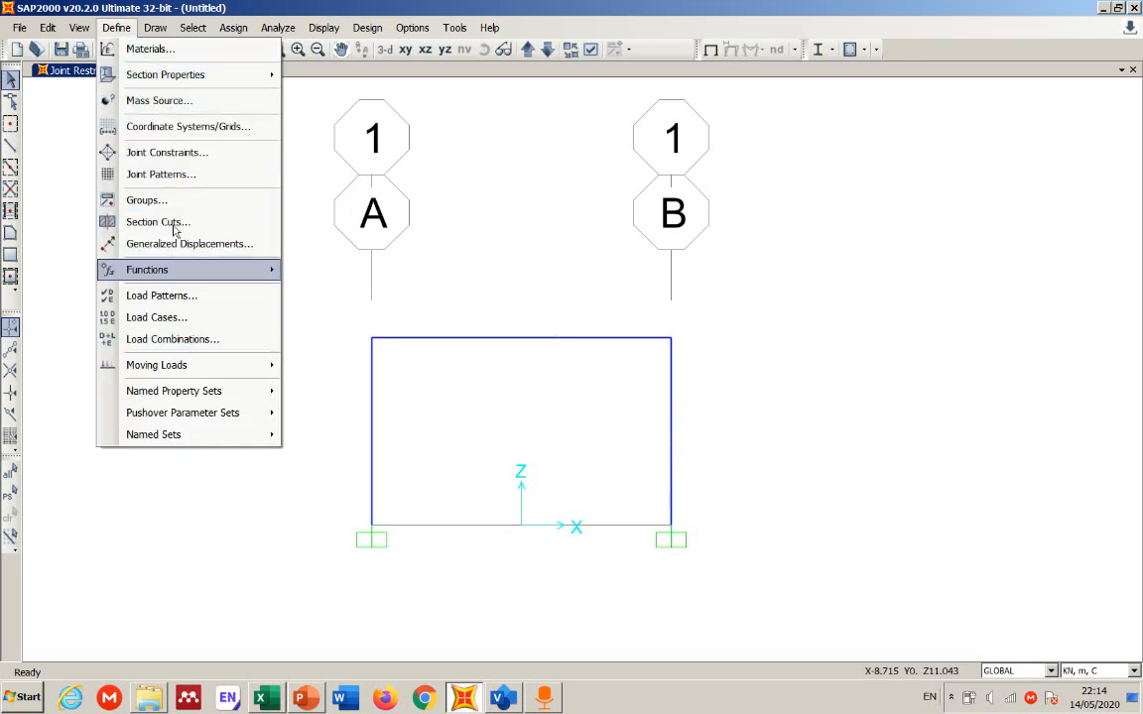
mouse_move(183, 375)
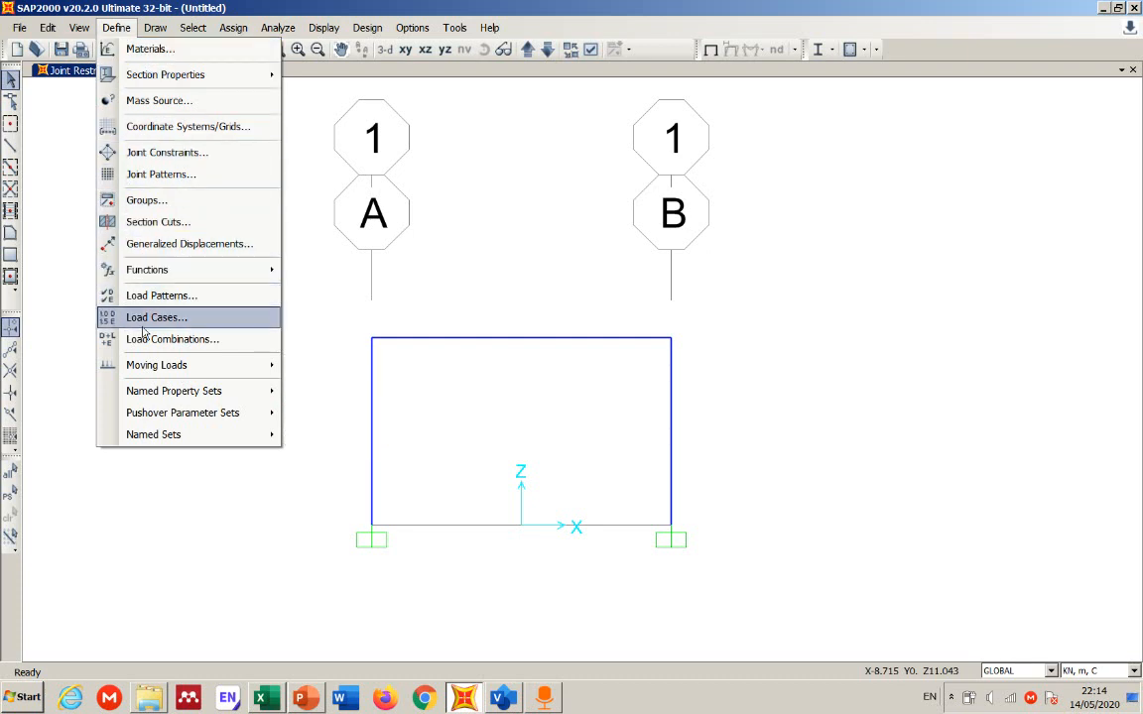
mouse_move(151, 363)
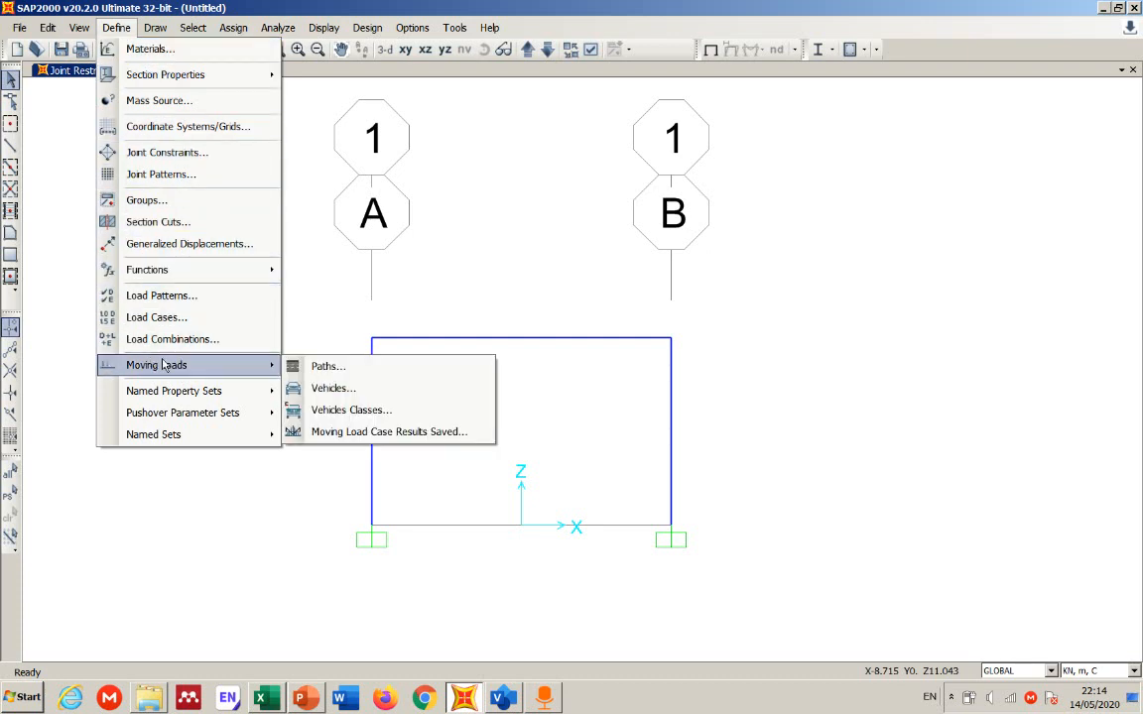
mouse_move(160, 270)
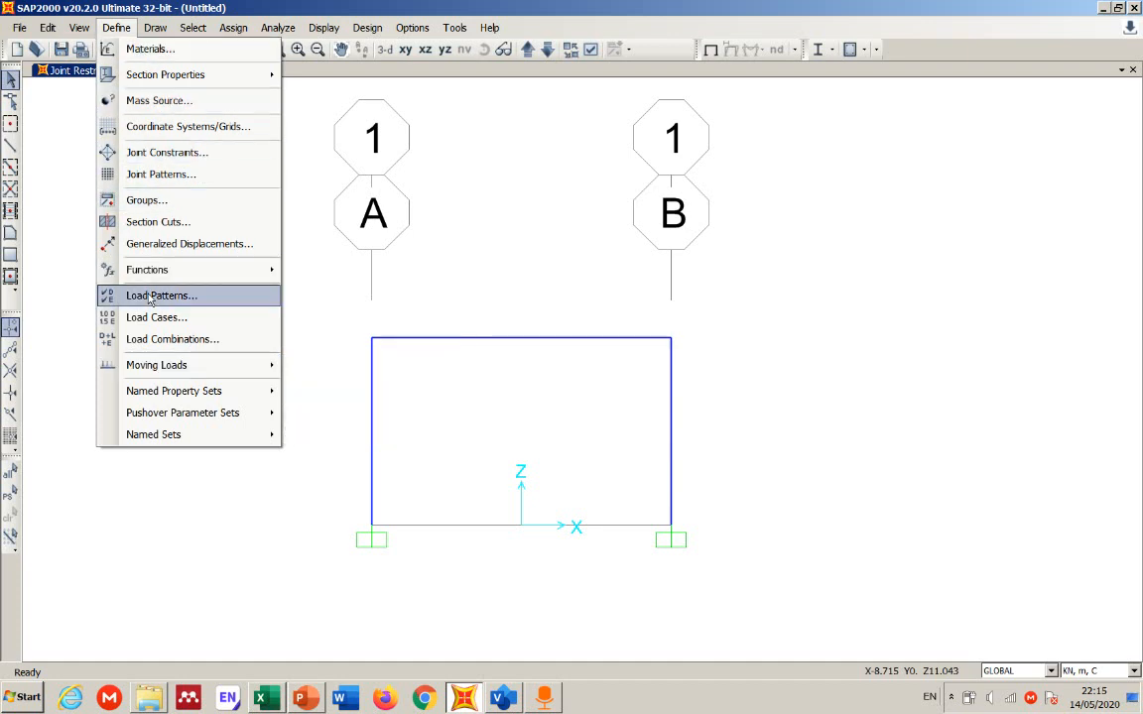
click(441, 228)
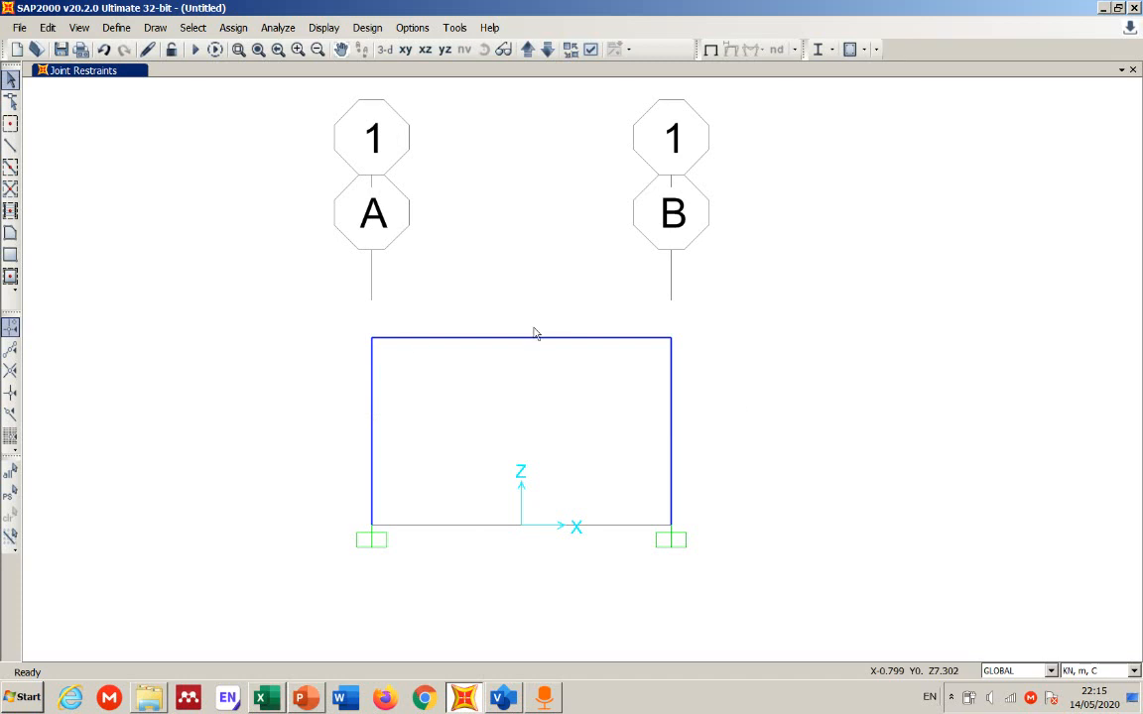
Step: Check the model data flowchart in Visio and return to SAP2000
click(503, 697)
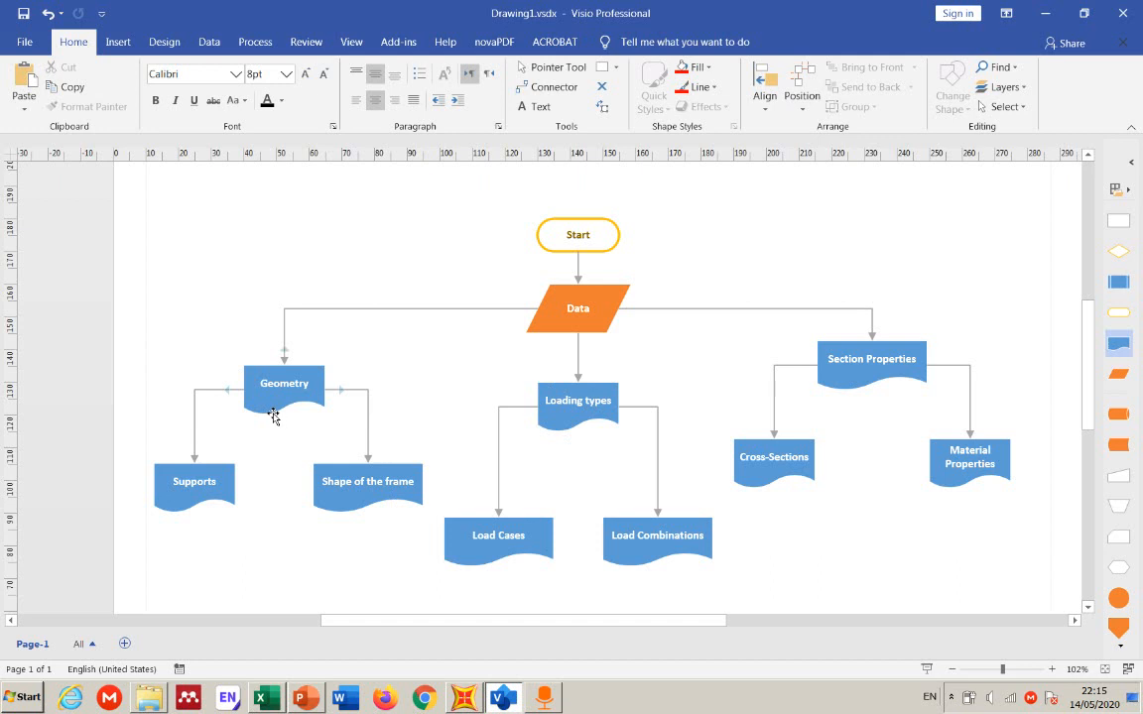
click(466, 701)
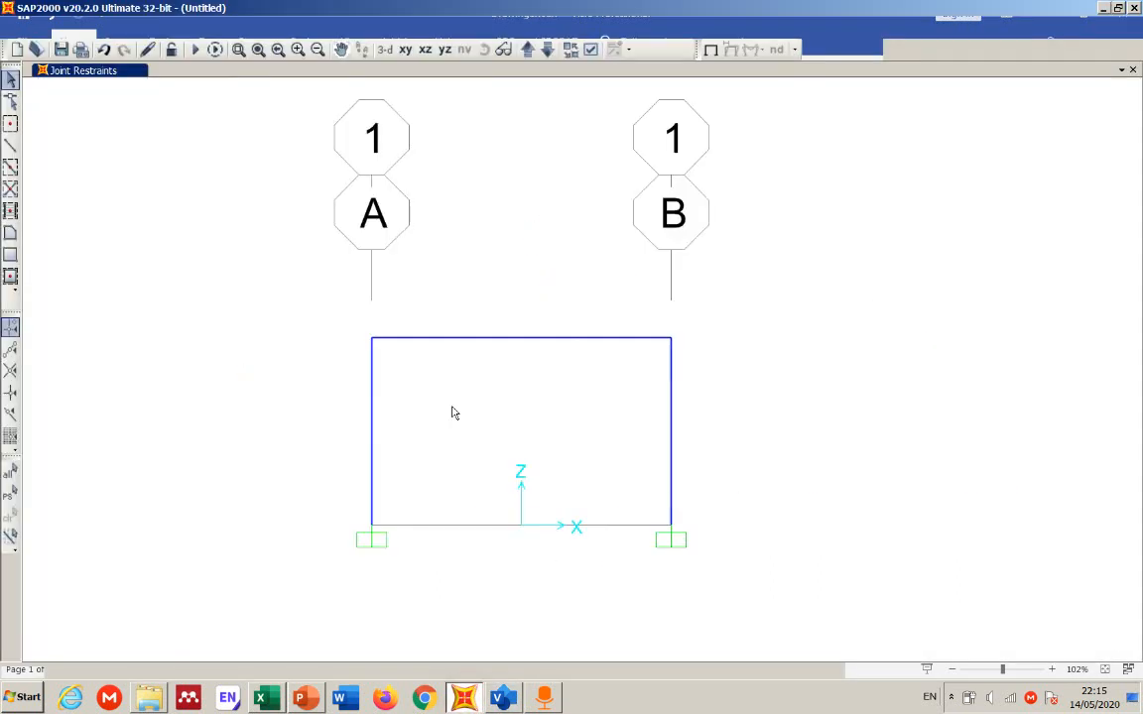
Step: Assign the "Beam 30x60 cm" frame section to the horizontal beam of the portal frame
click(234, 28)
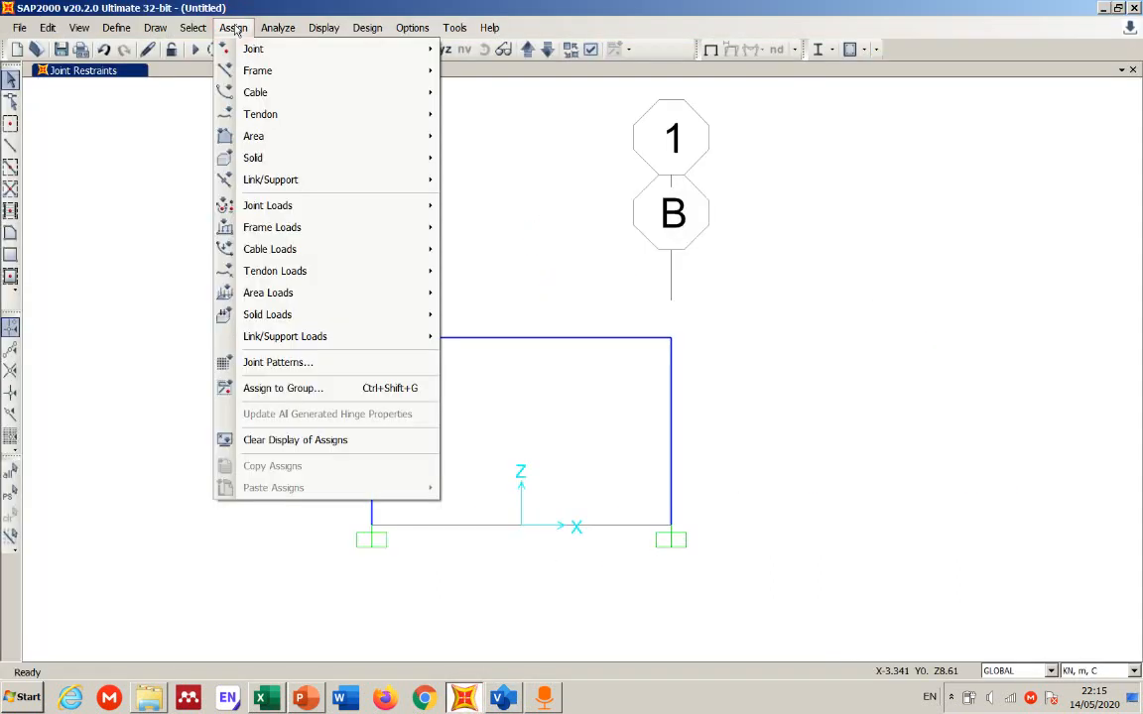
mouse_move(254, 50)
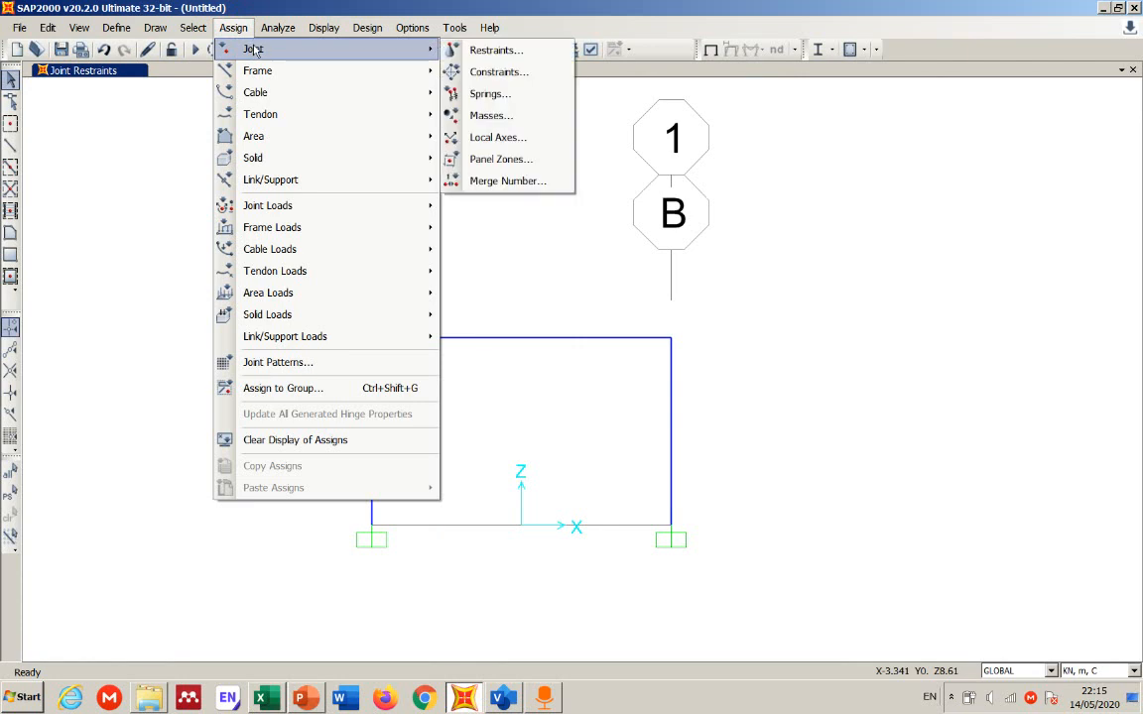
mouse_move(392, 72)
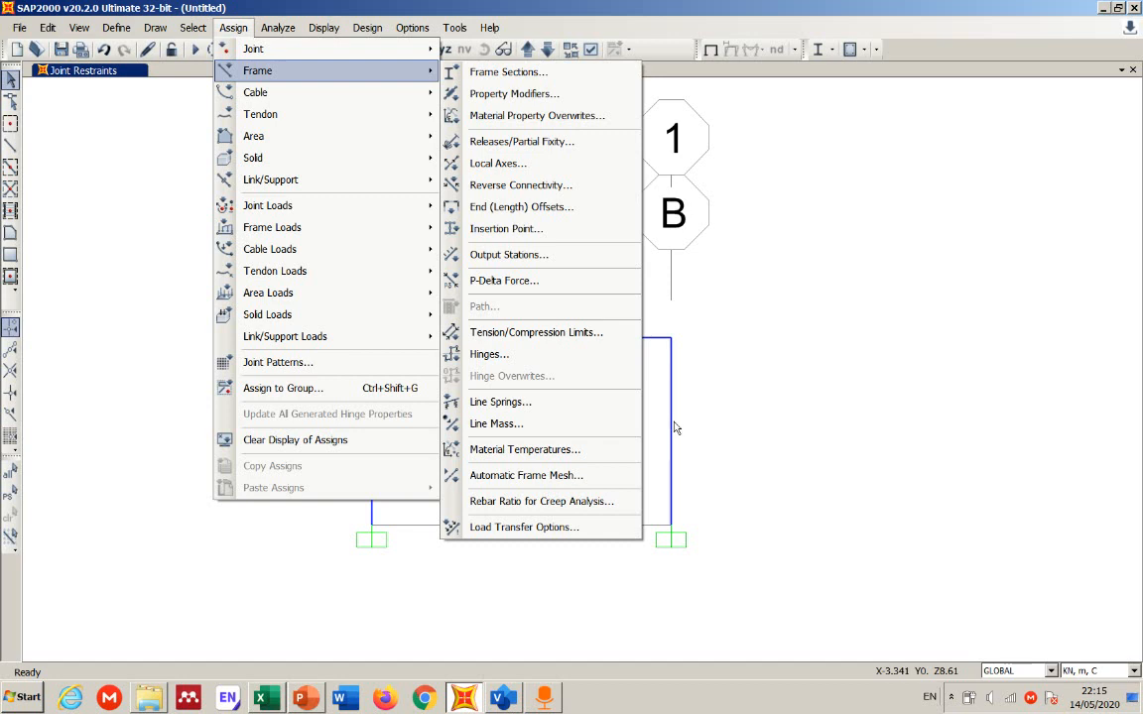
click(510, 77)
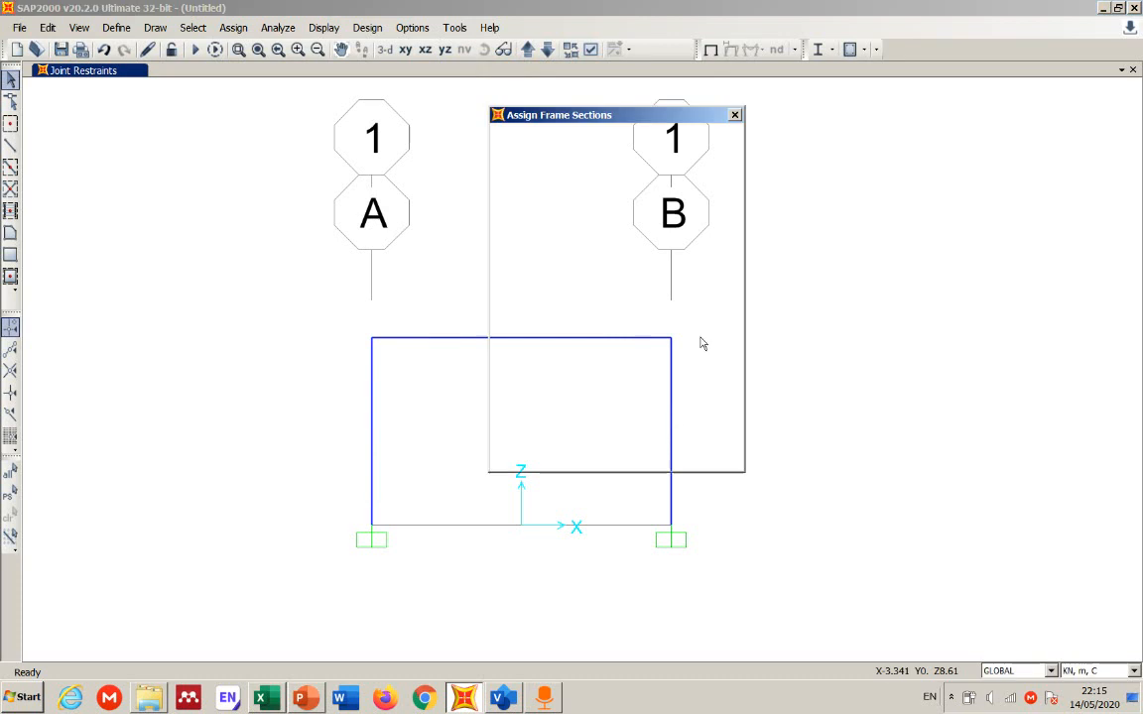
drag(694, 117, 929, 138)
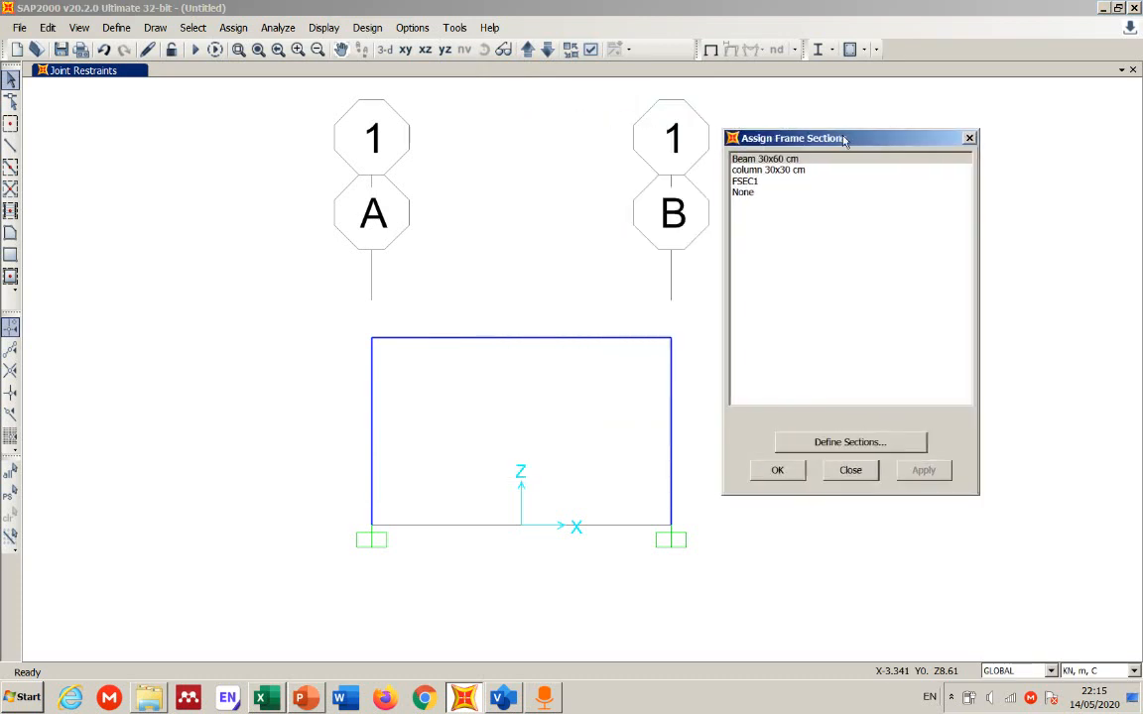
click(758, 159)
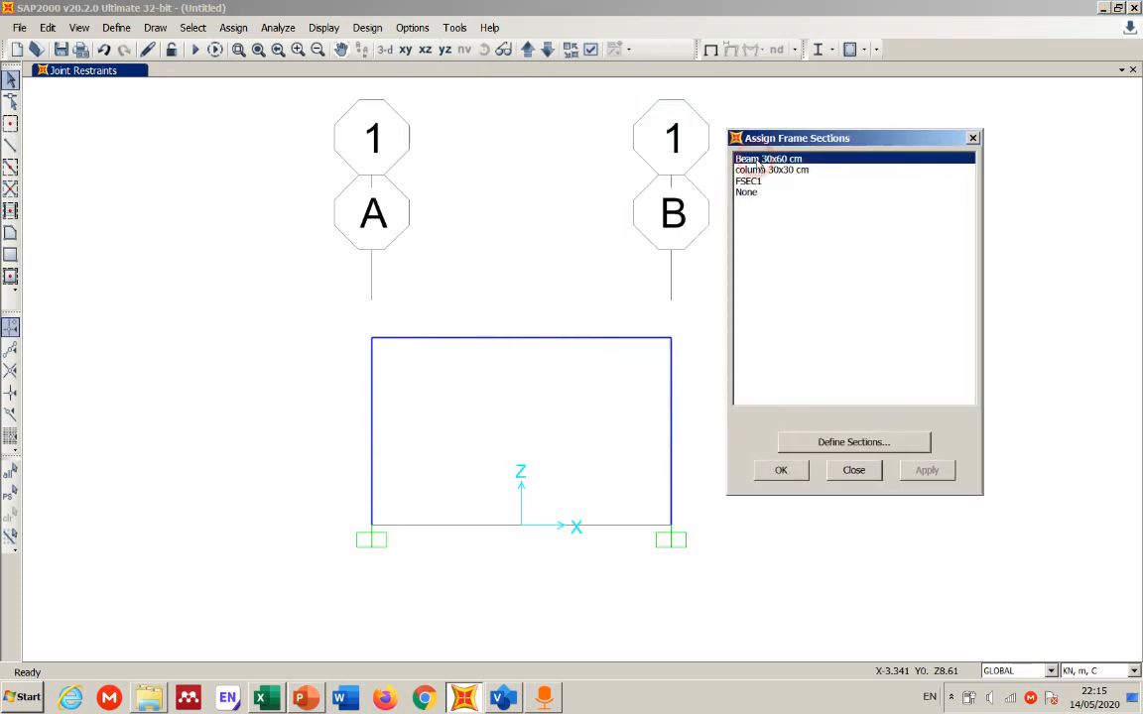
click(558, 340)
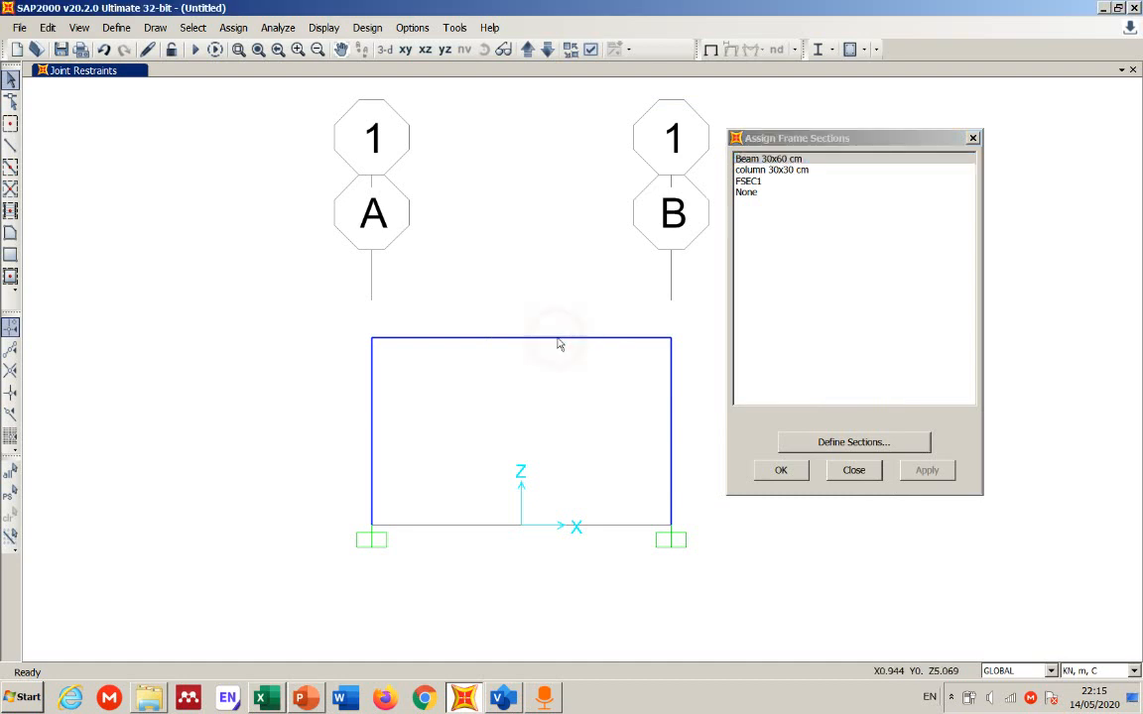
click(556, 339)
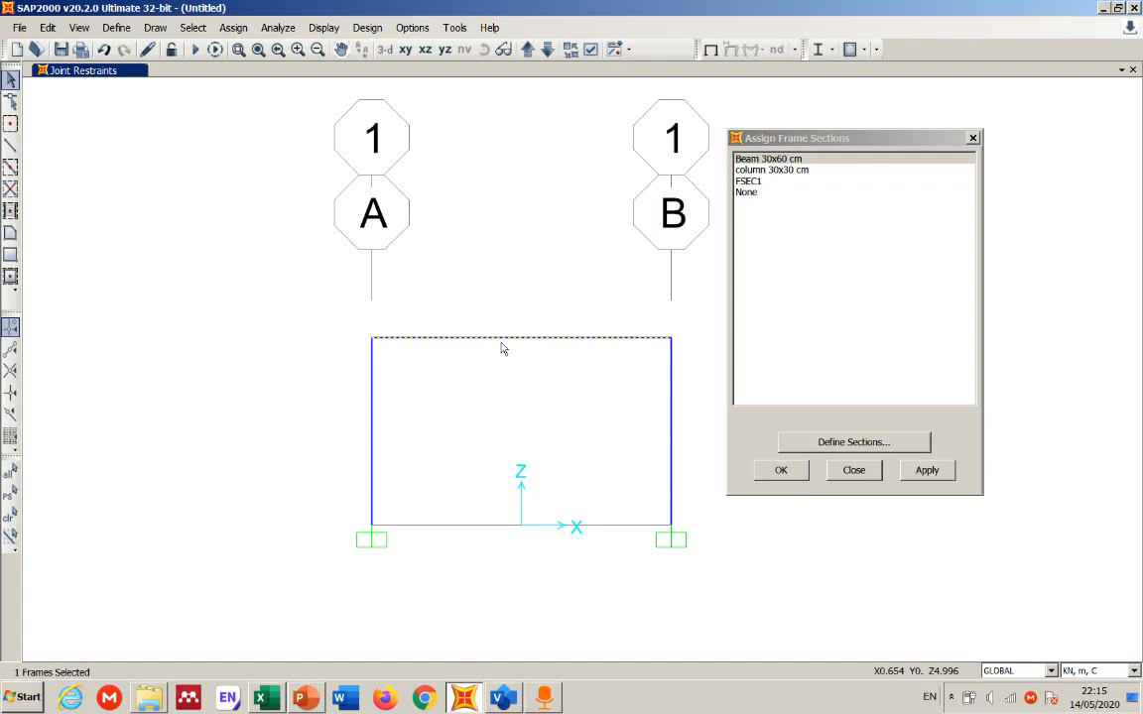
click(769, 160)
click(926, 470)
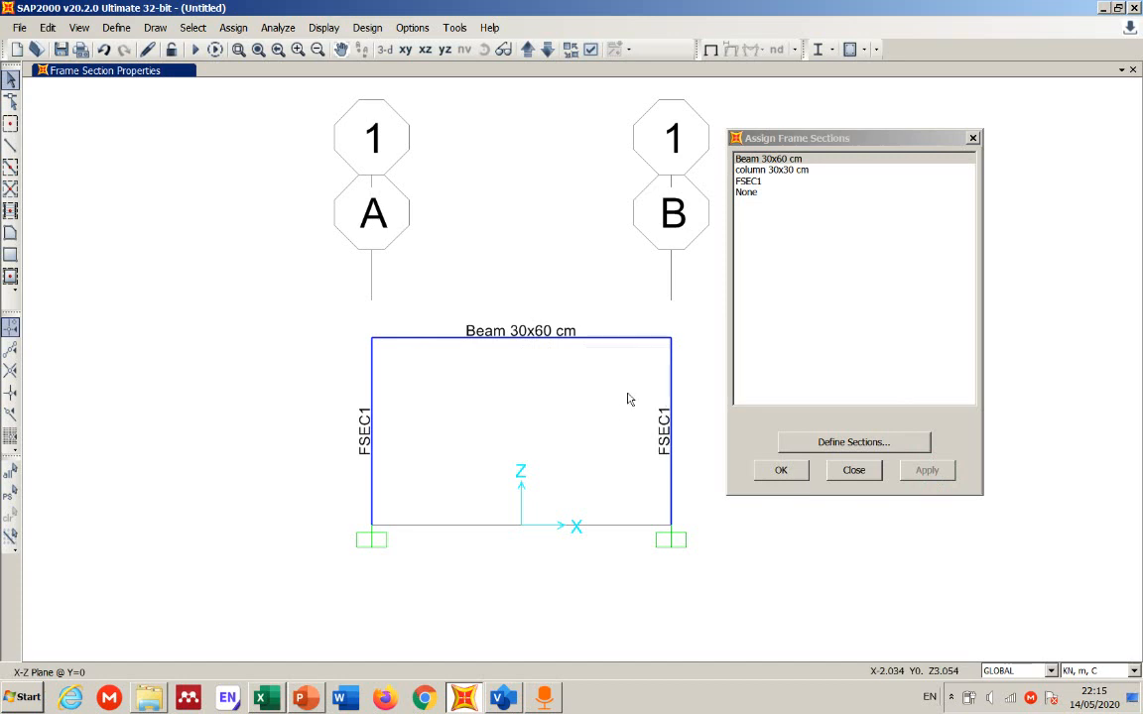
Step: Assign the "column 30x30 cm" frame section to both vertical columns of the portal frame
click(672, 399)
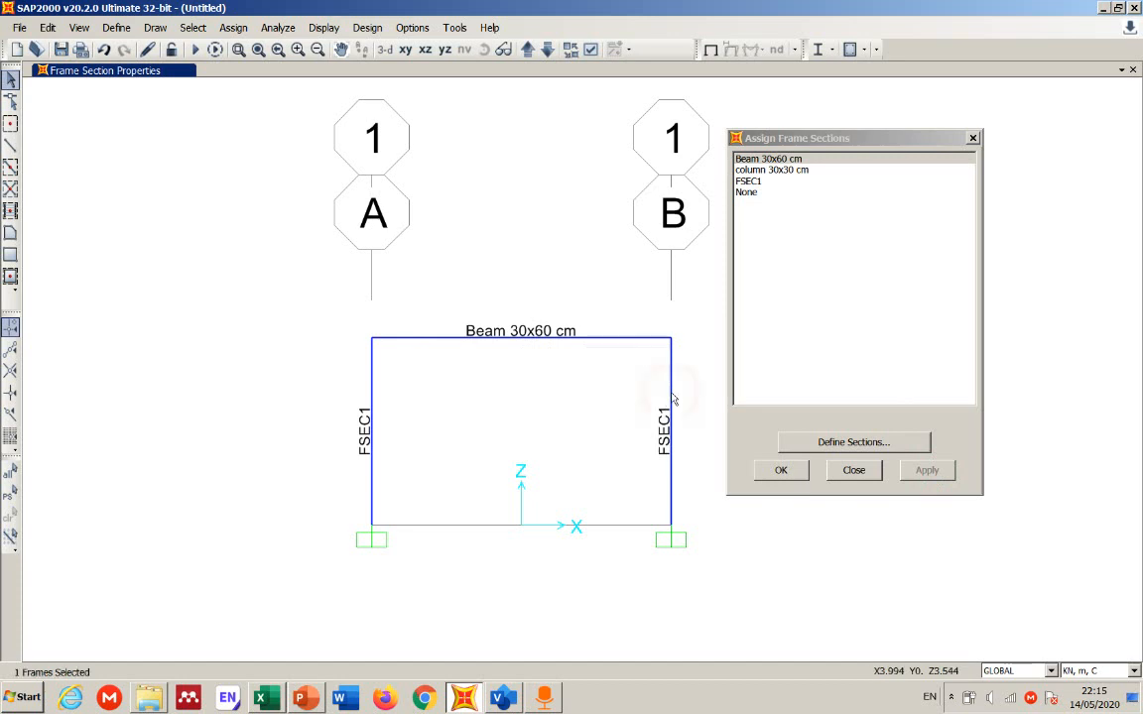
click(373, 393)
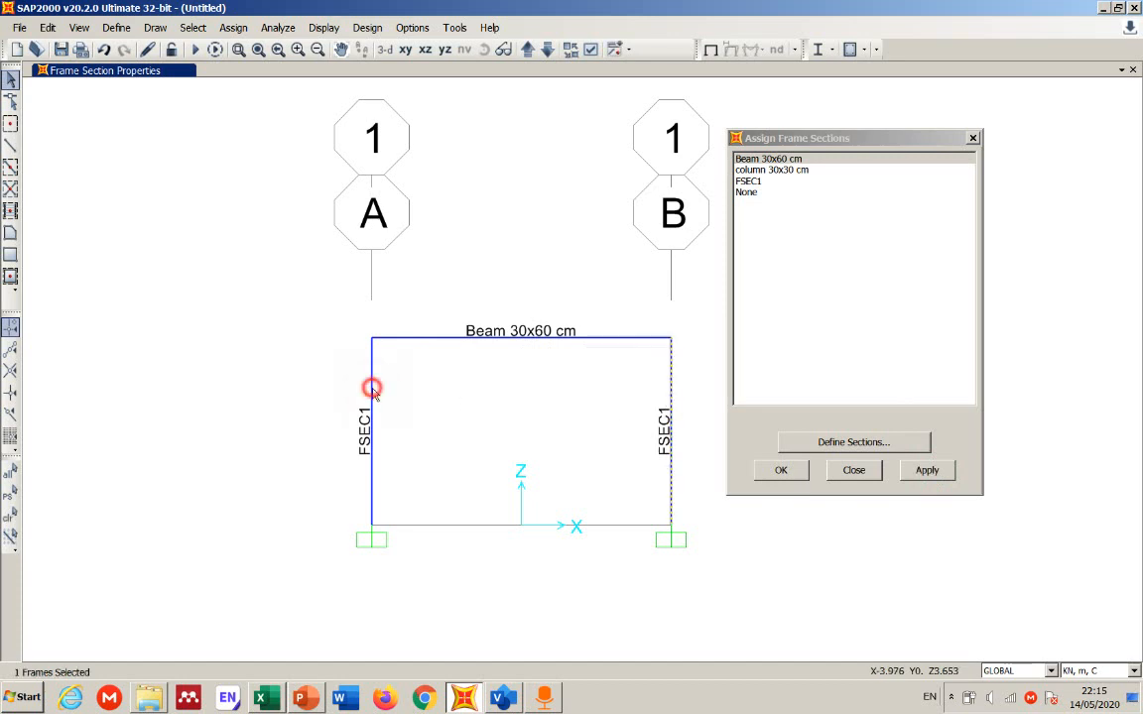
click(694, 384)
click(703, 426)
drag(417, 461, 357, 488)
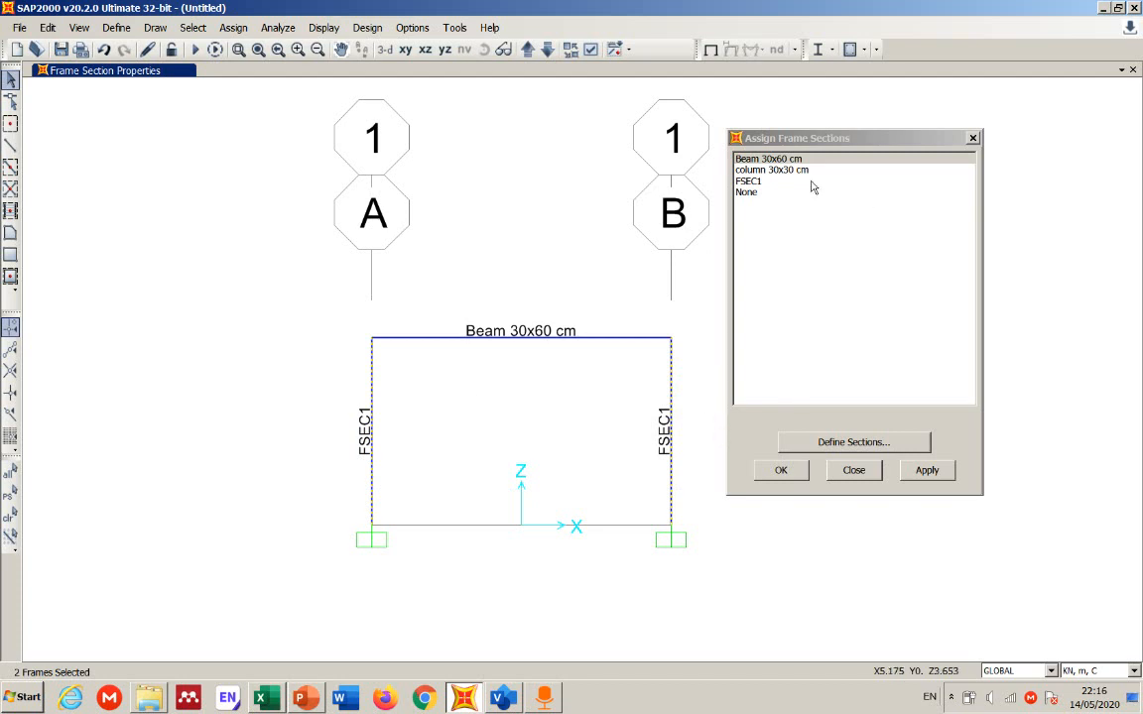
click(769, 171)
click(908, 473)
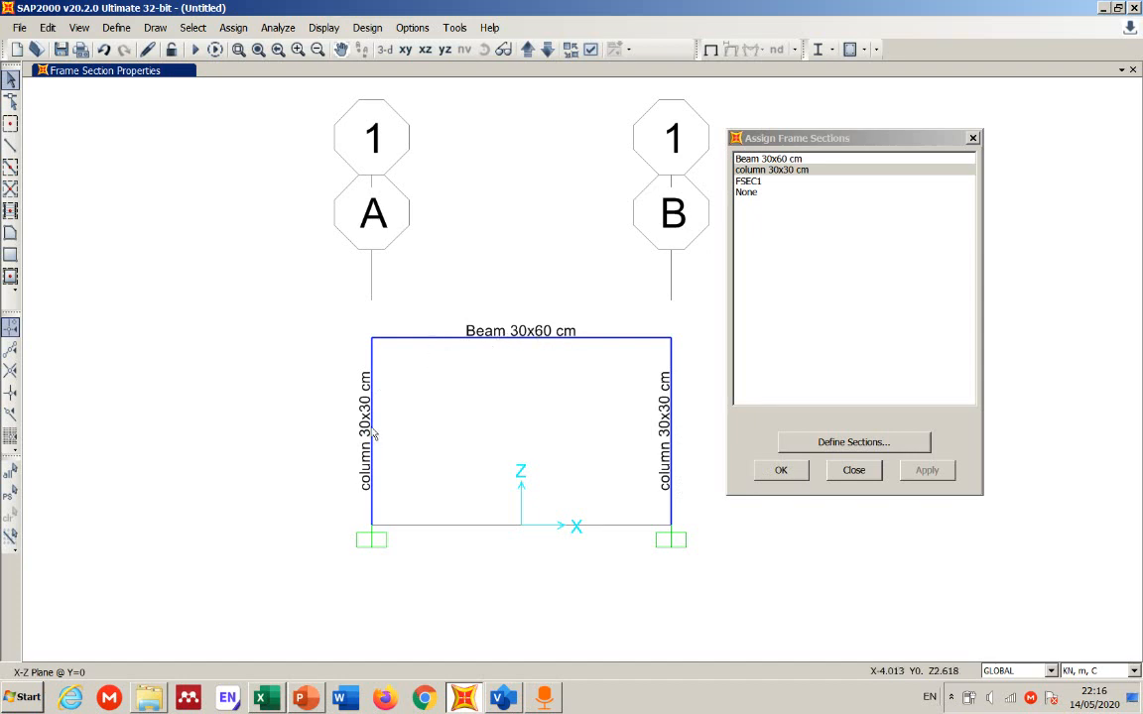
click(787, 472)
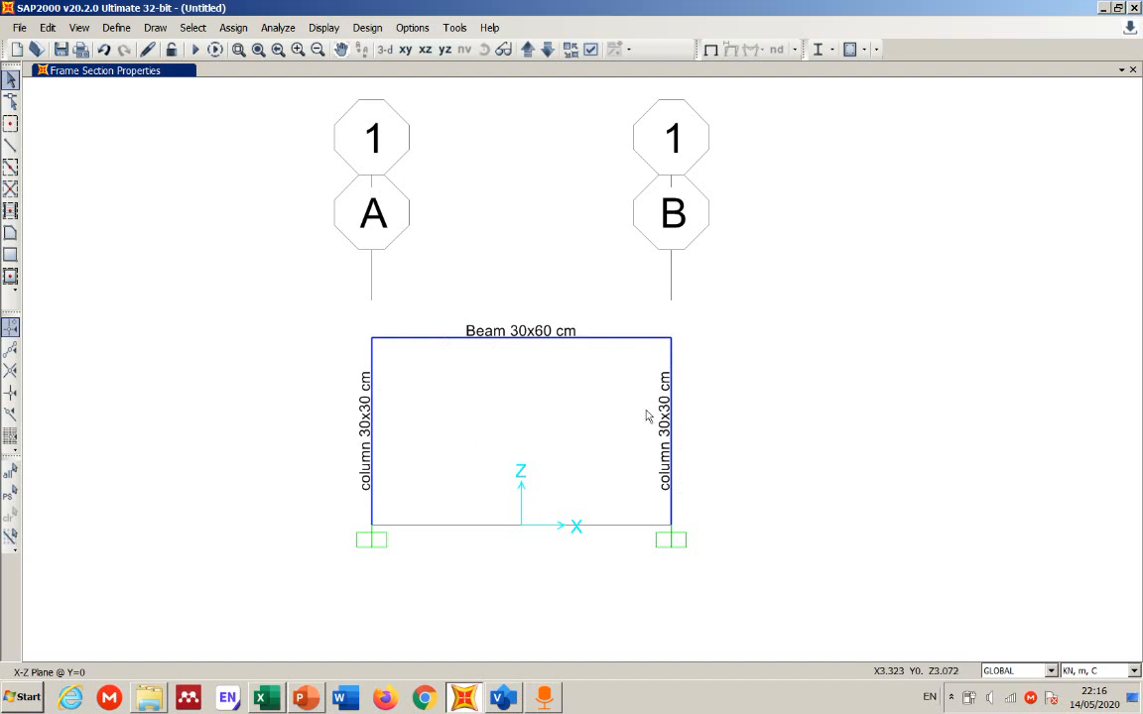
click(233, 27)
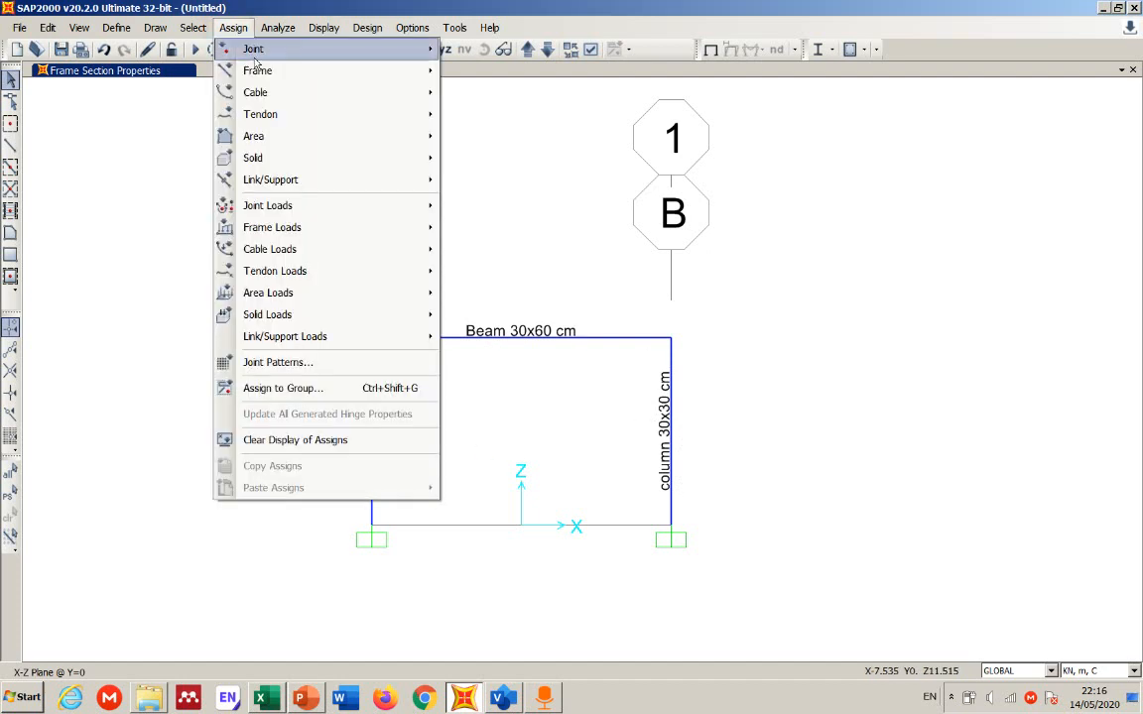
mouse_move(263, 70)
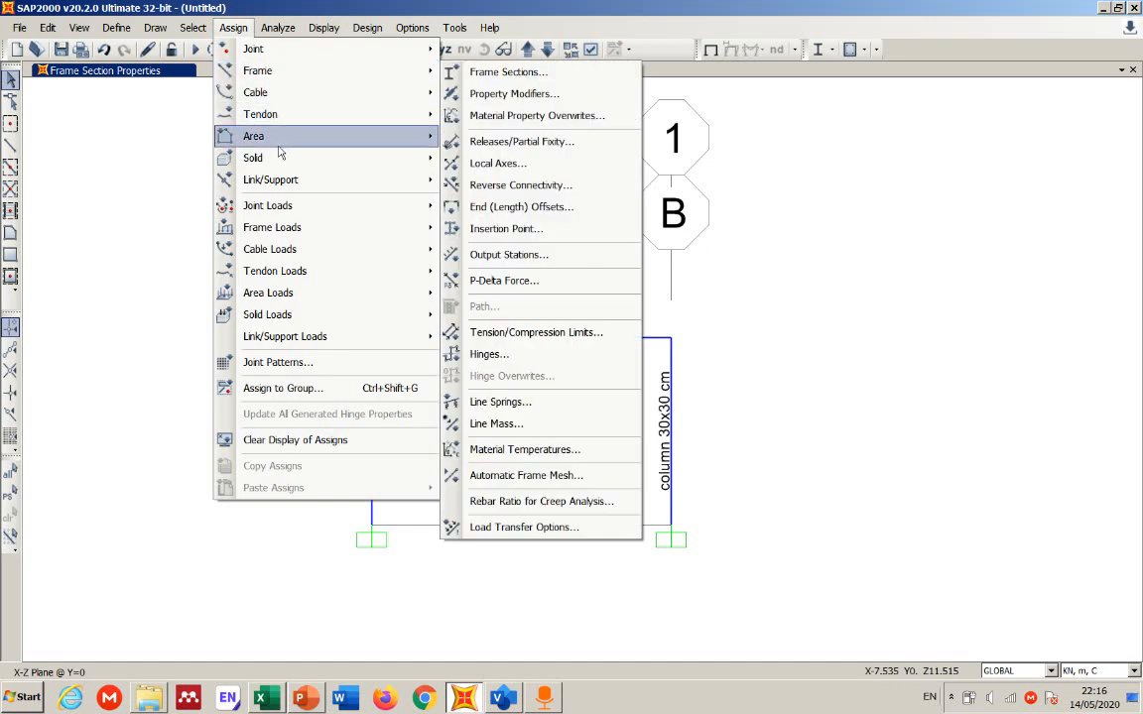
mouse_move(285, 96)
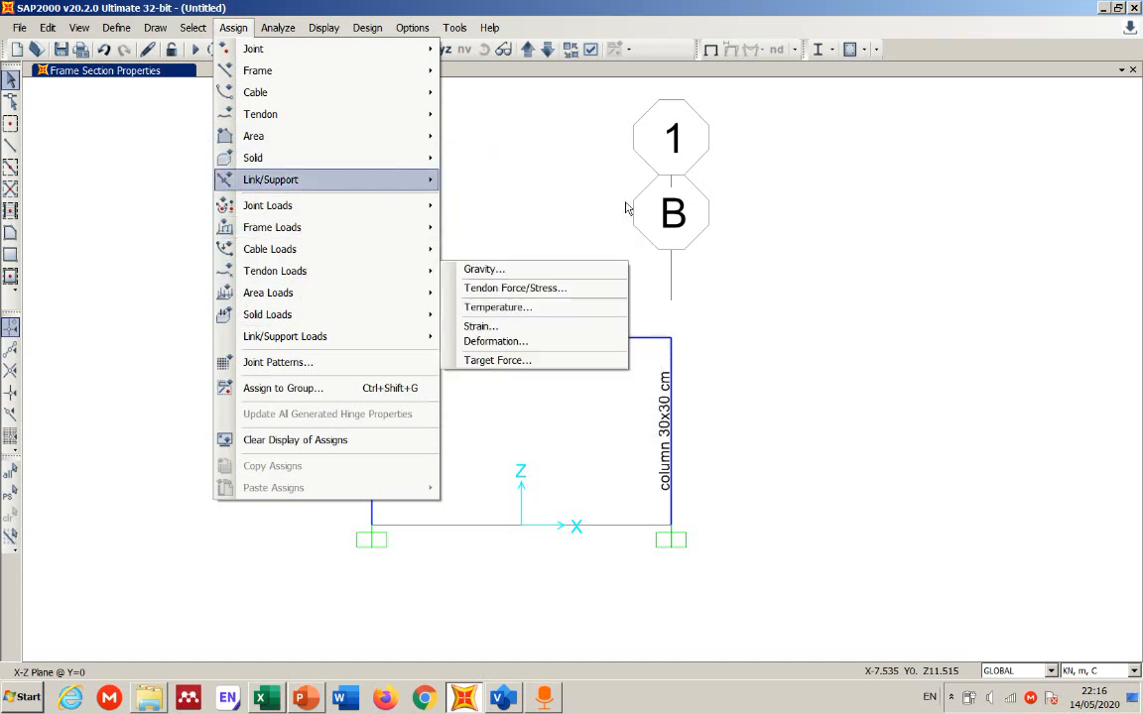
mouse_move(298, 179)
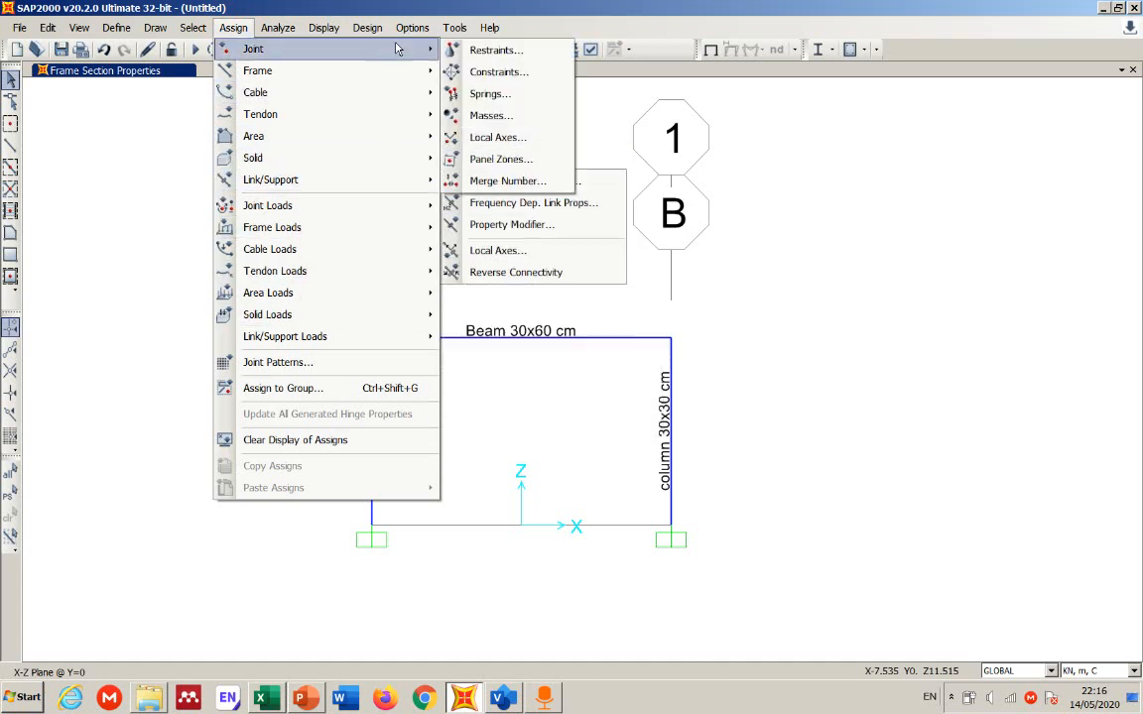
click(230, 28)
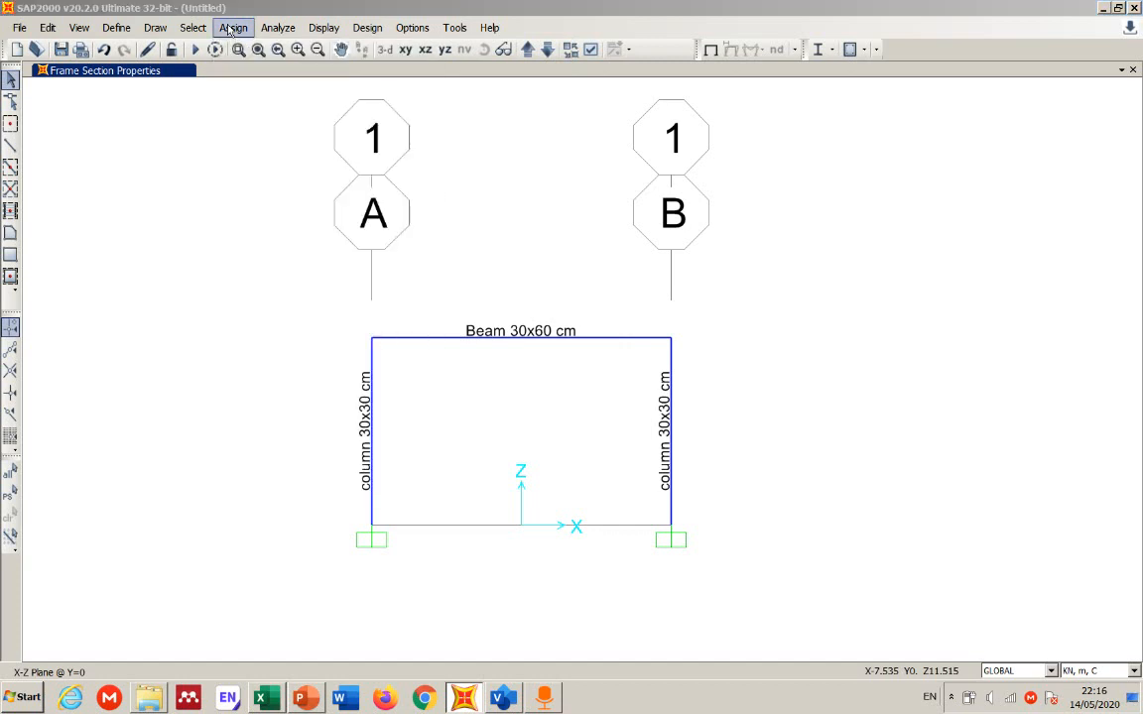
click(234, 28)
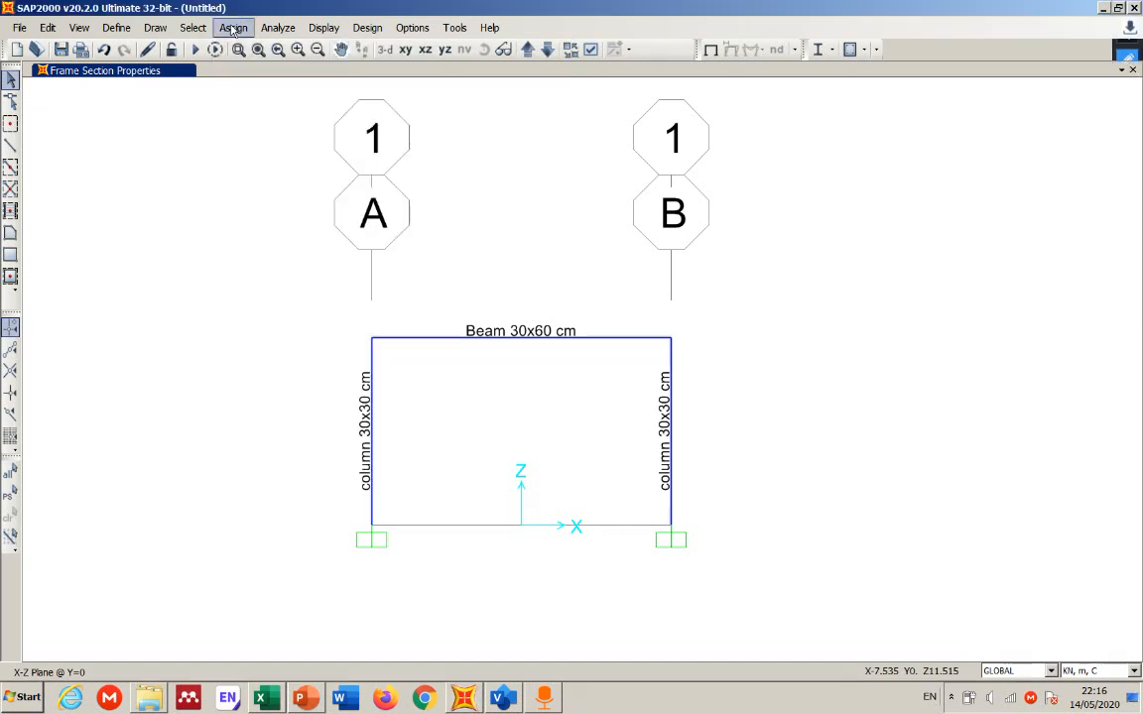
click(234, 29)
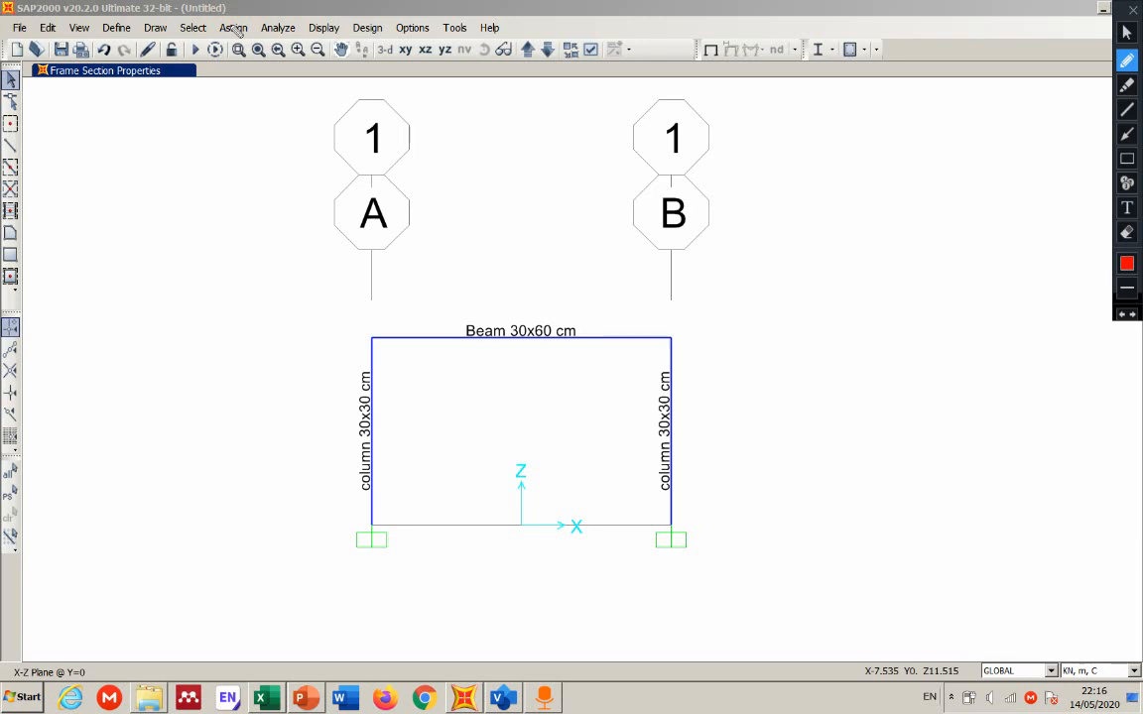
Step: Look over the load assignment options and check the applied loads on the frame sketch in PowerPoint
click(233, 28)
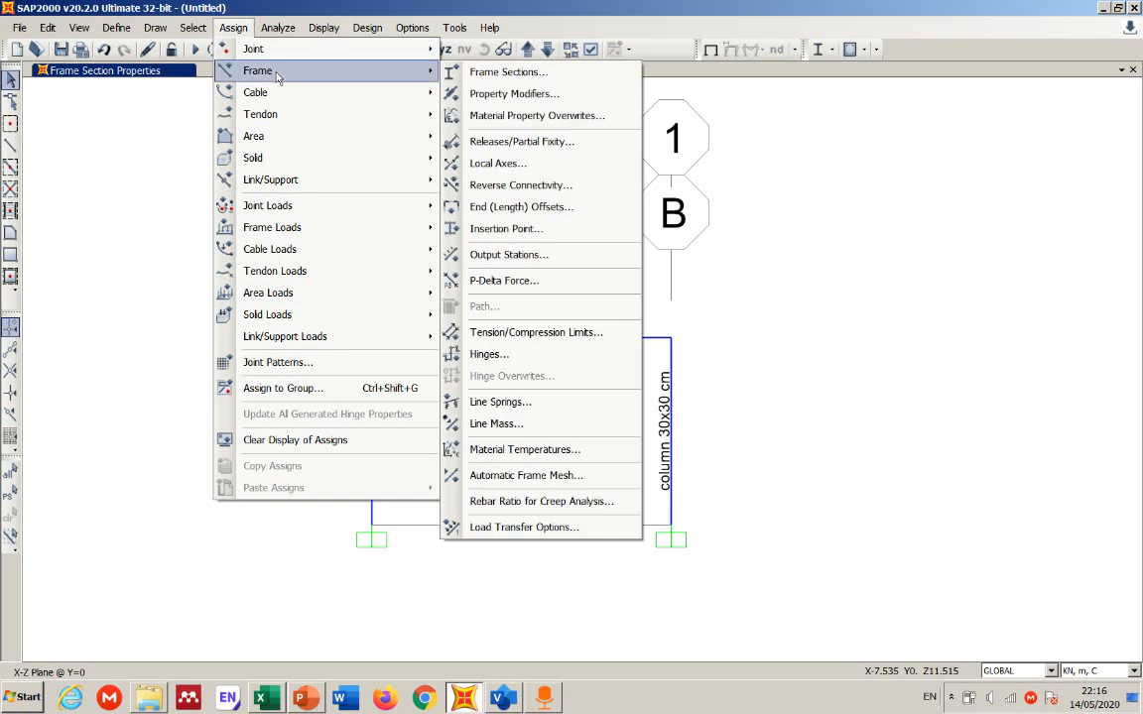
mouse_move(290, 229)
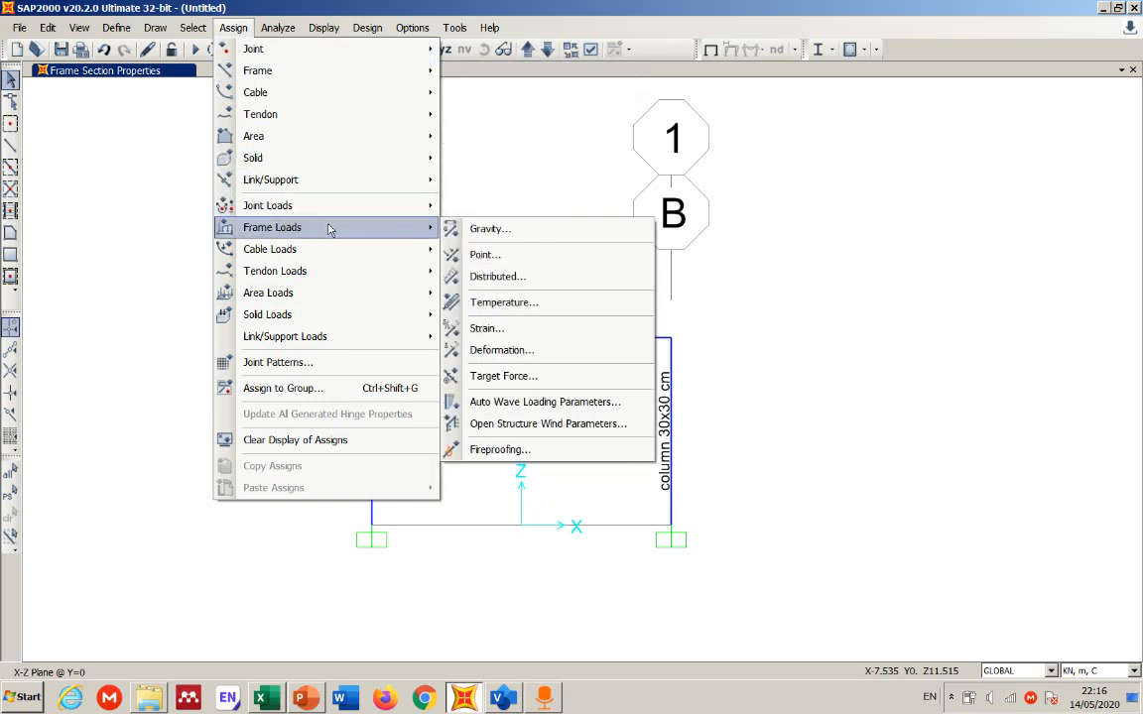
mouse_move(330, 212)
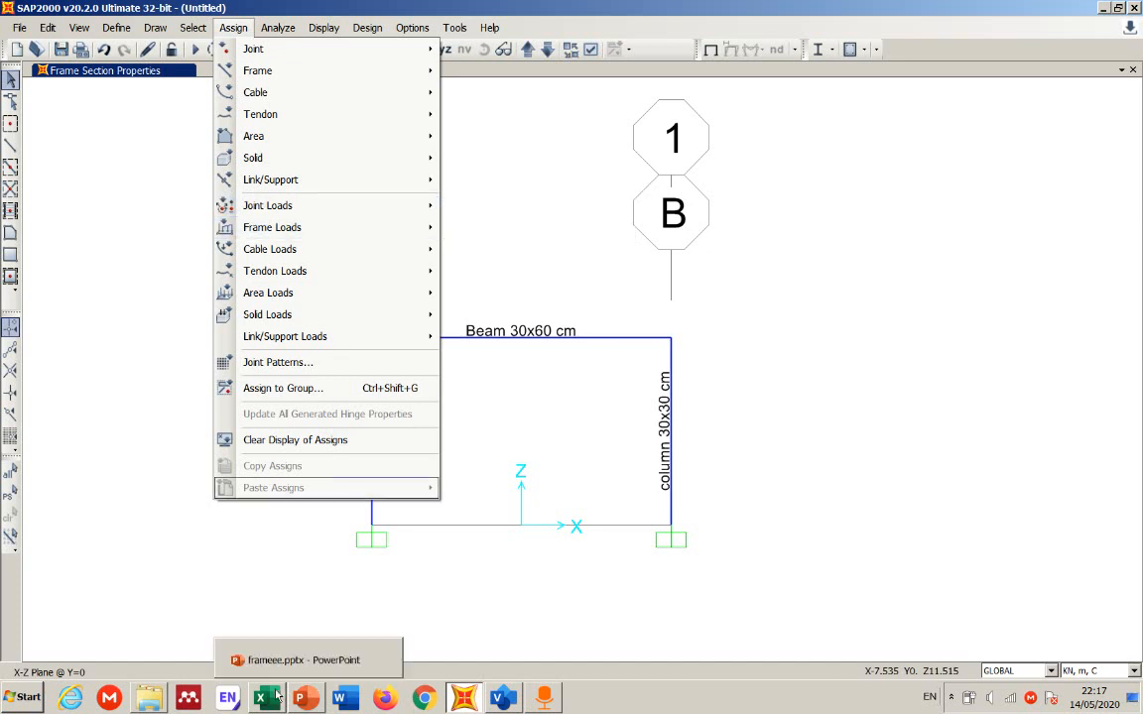
mouse_move(499, 700)
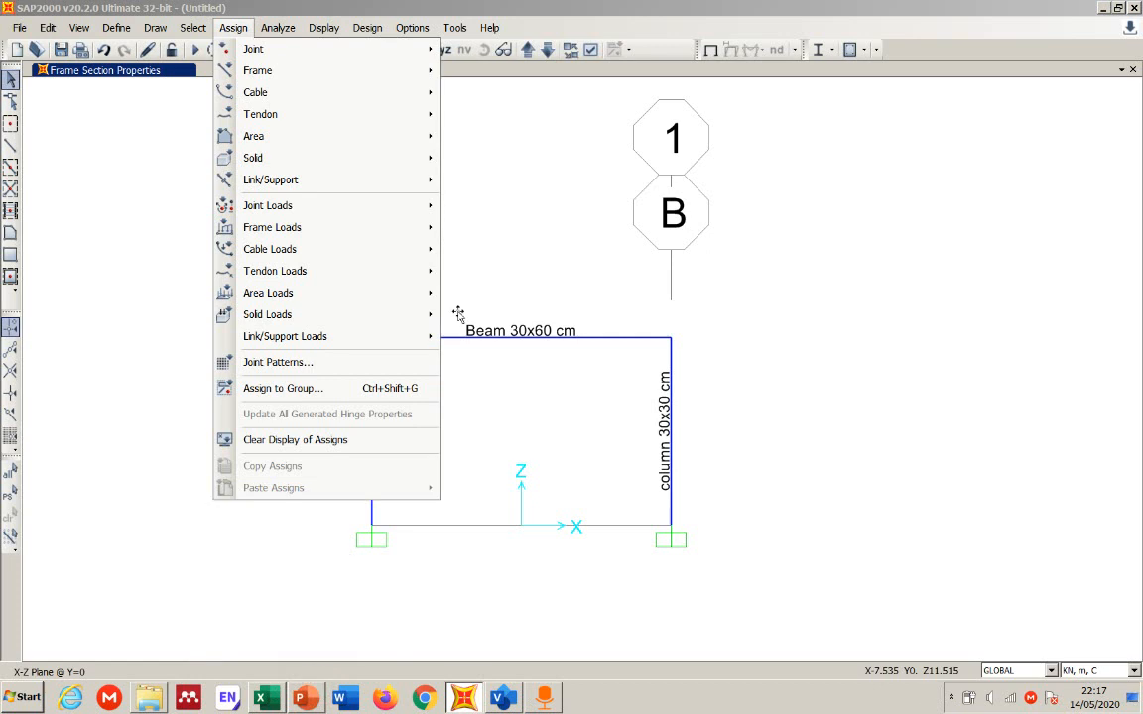
key(alt+Tab)
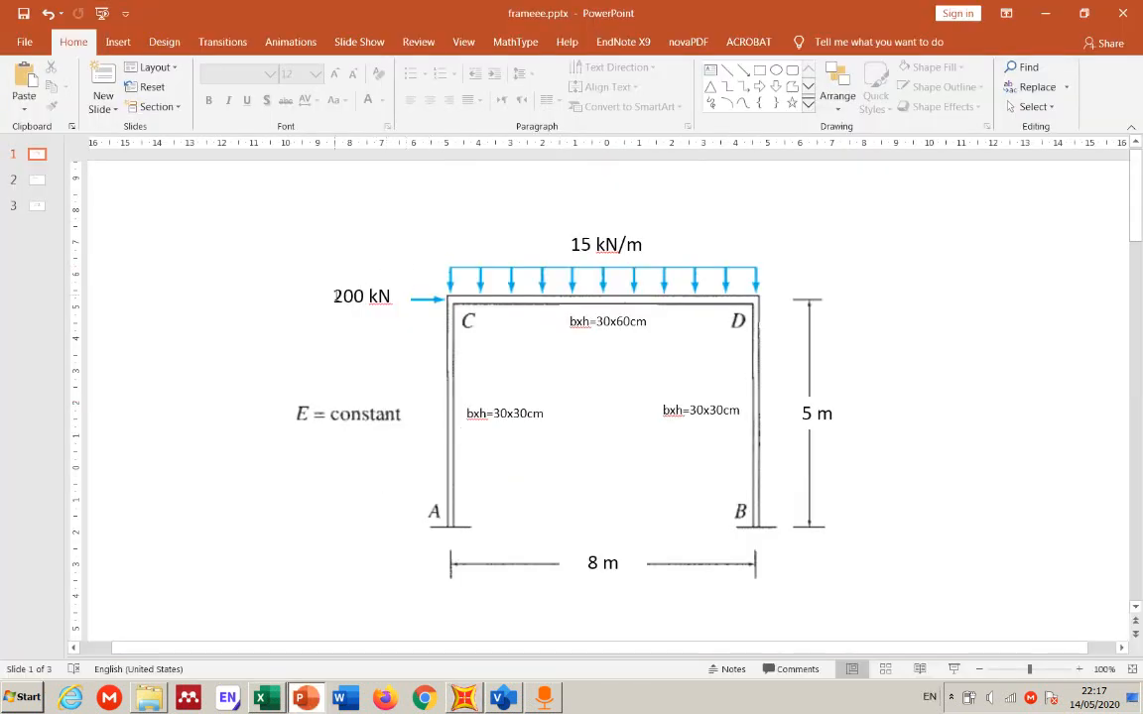
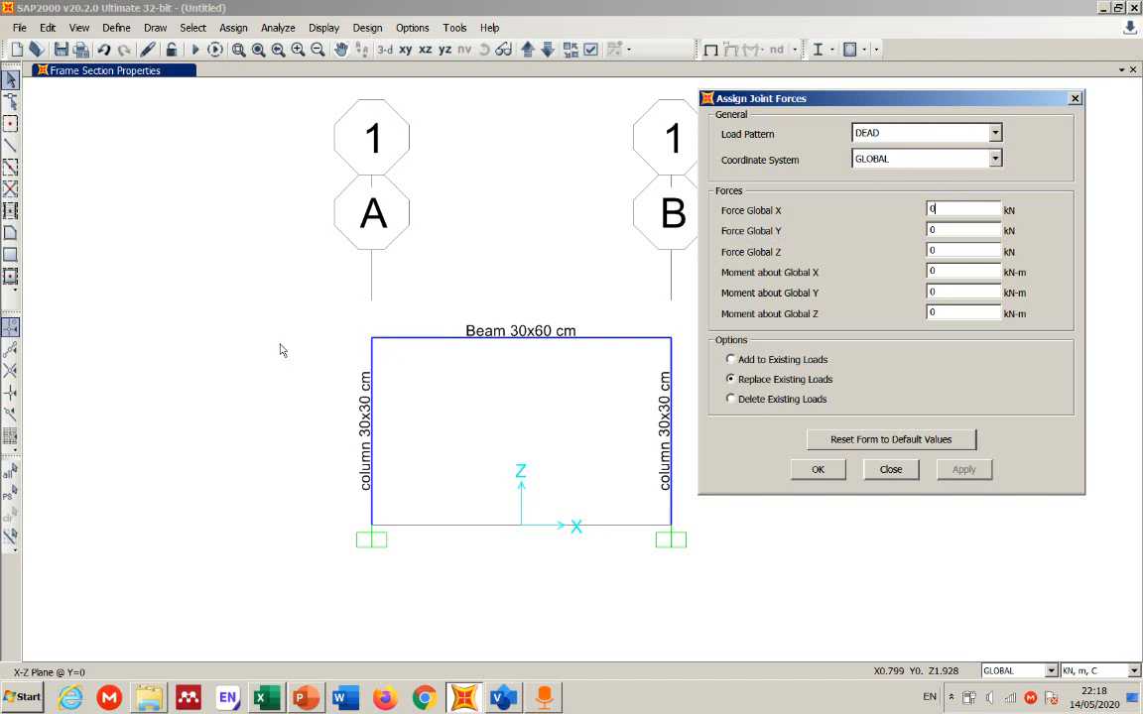
Step: Set the joint force in global X to 200 kN, checking the load on the PowerPoint sketch and returning to SAP2000
double_click(933, 210)
click(311, 697)
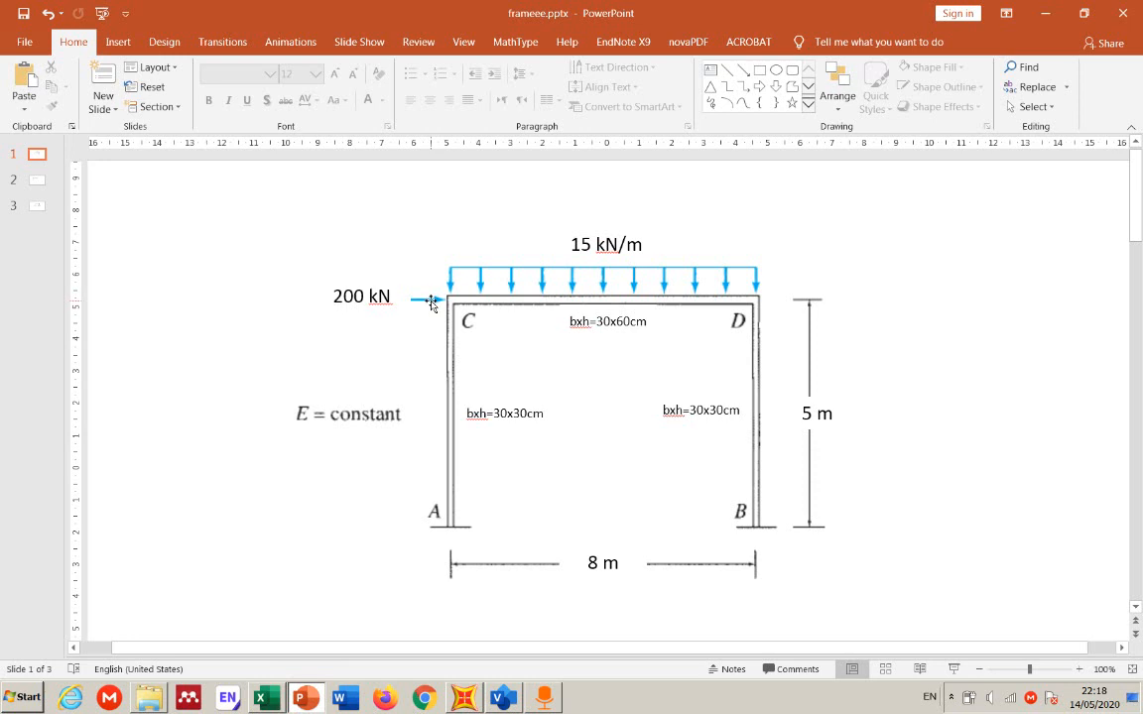
click(463, 699)
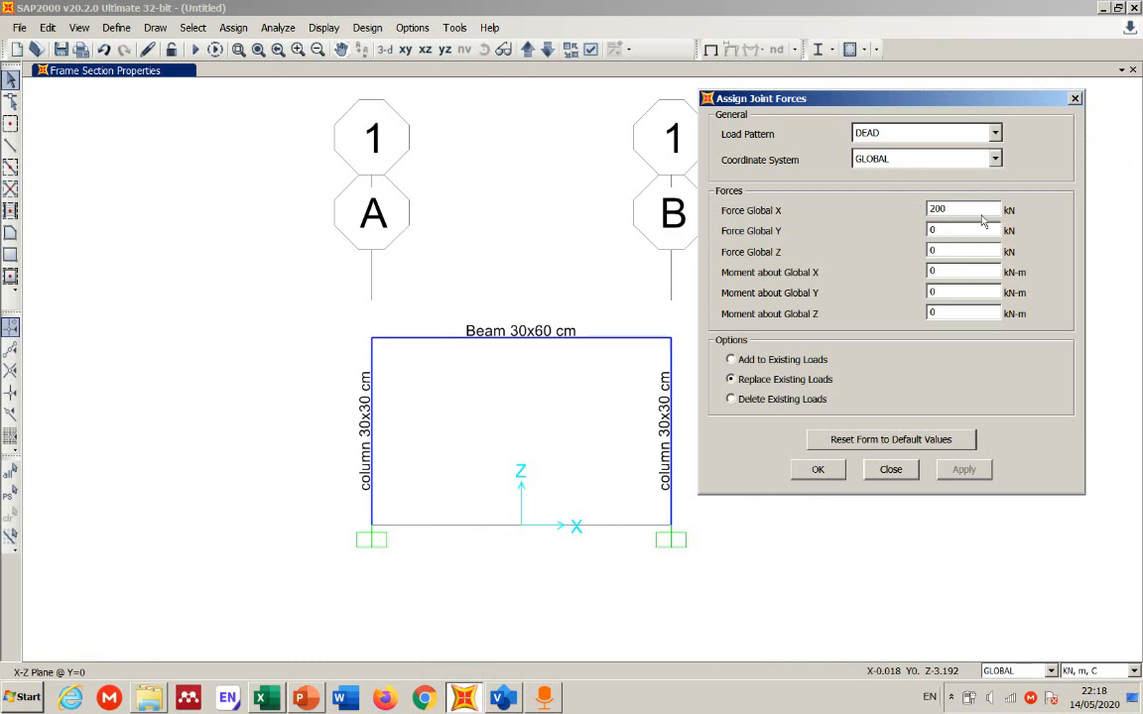
Step: Assign the 200 kN global X force under the Factored Load pattern to the beam-column joint at grid A, replacing existing loads
click(994, 134)
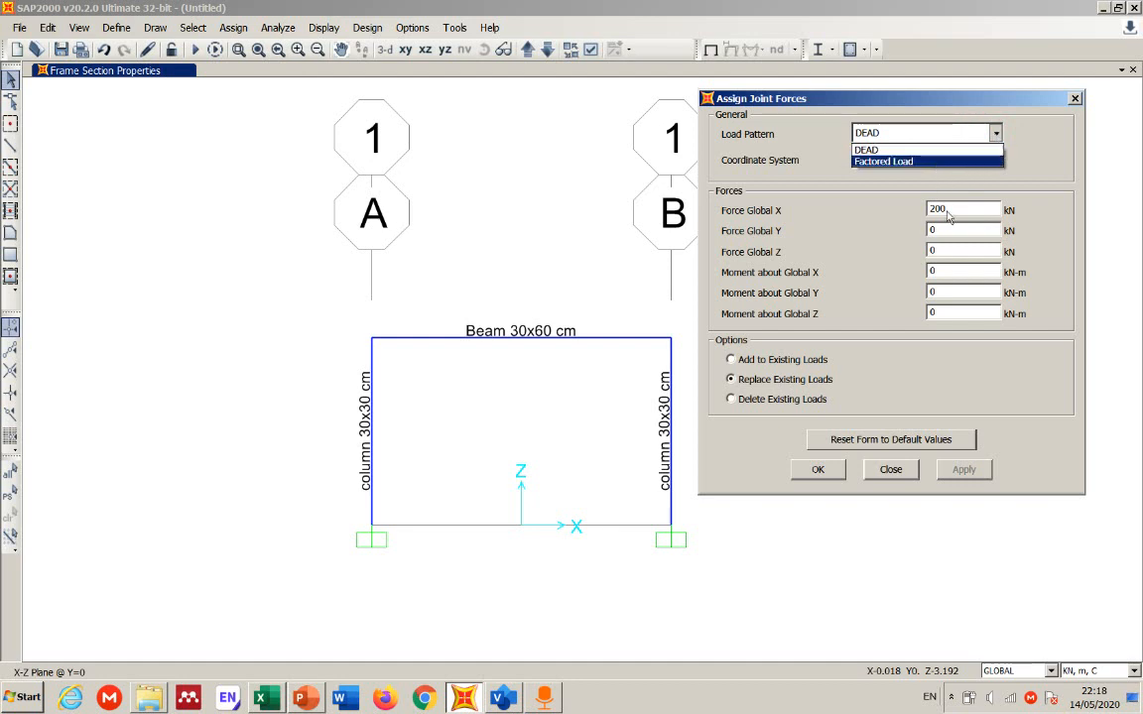
click(902, 165)
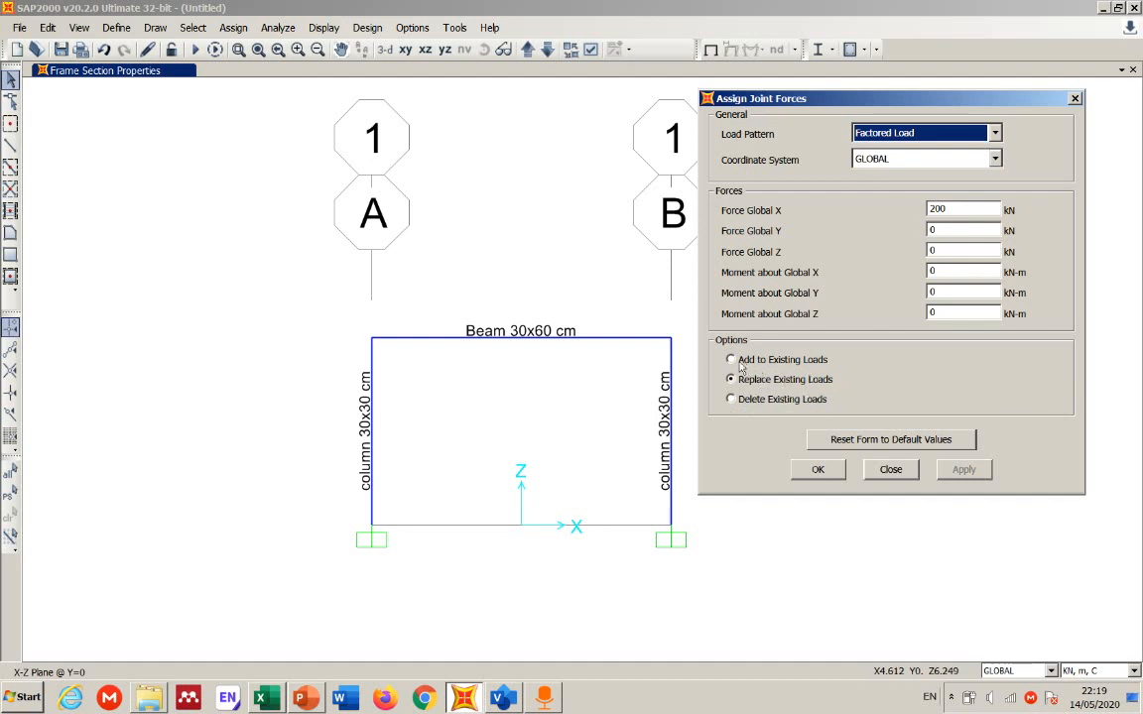
click(739, 363)
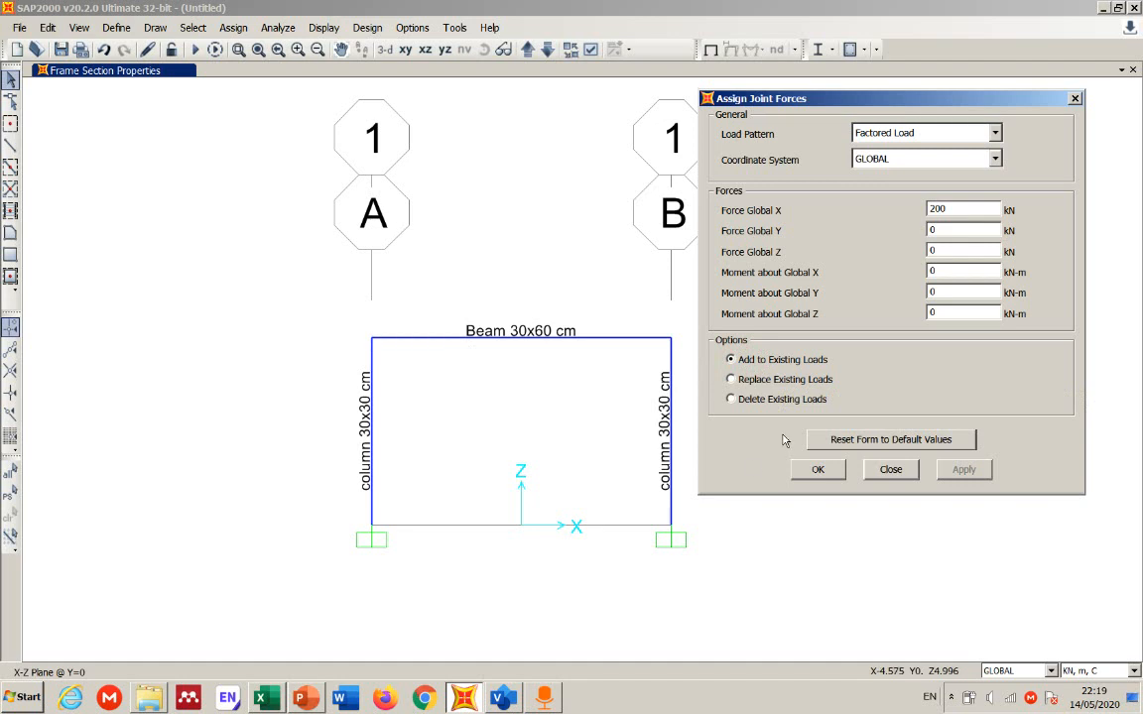
click(783, 380)
click(363, 342)
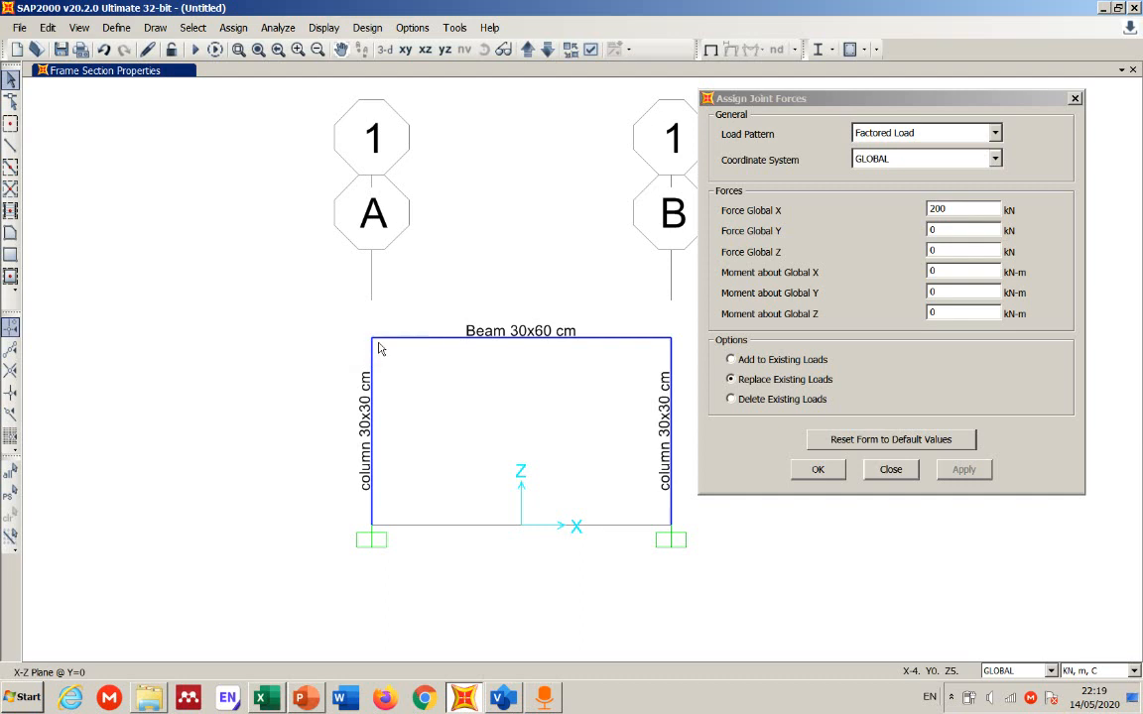
click(372, 339)
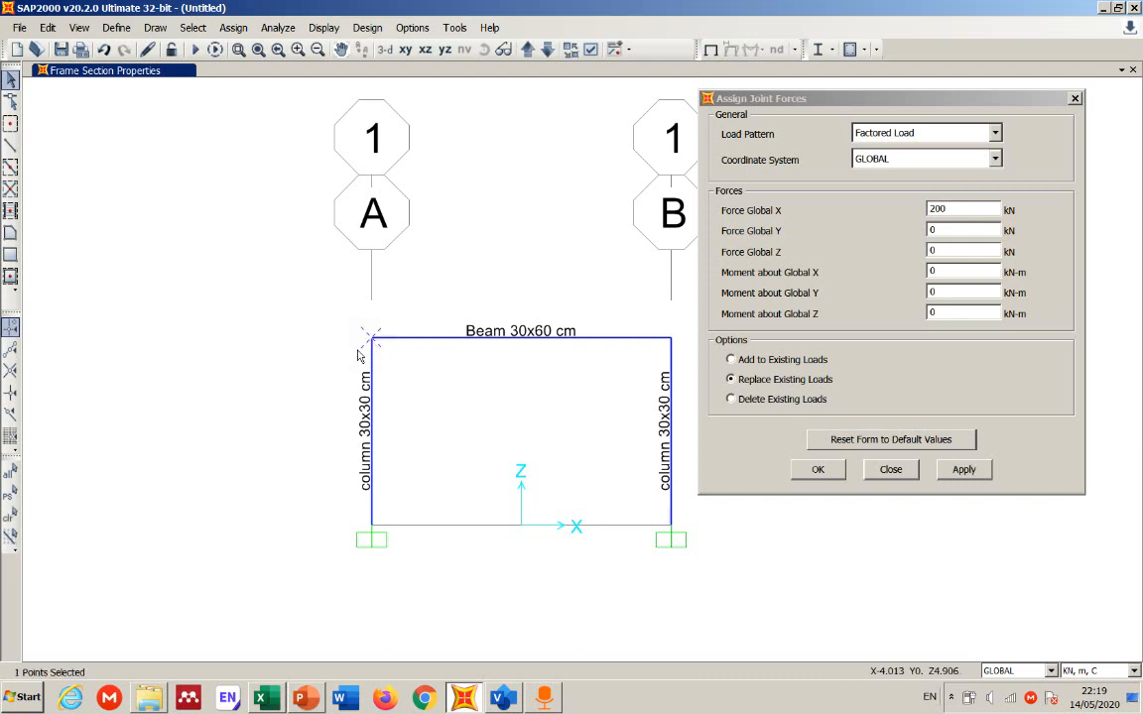
click(962, 469)
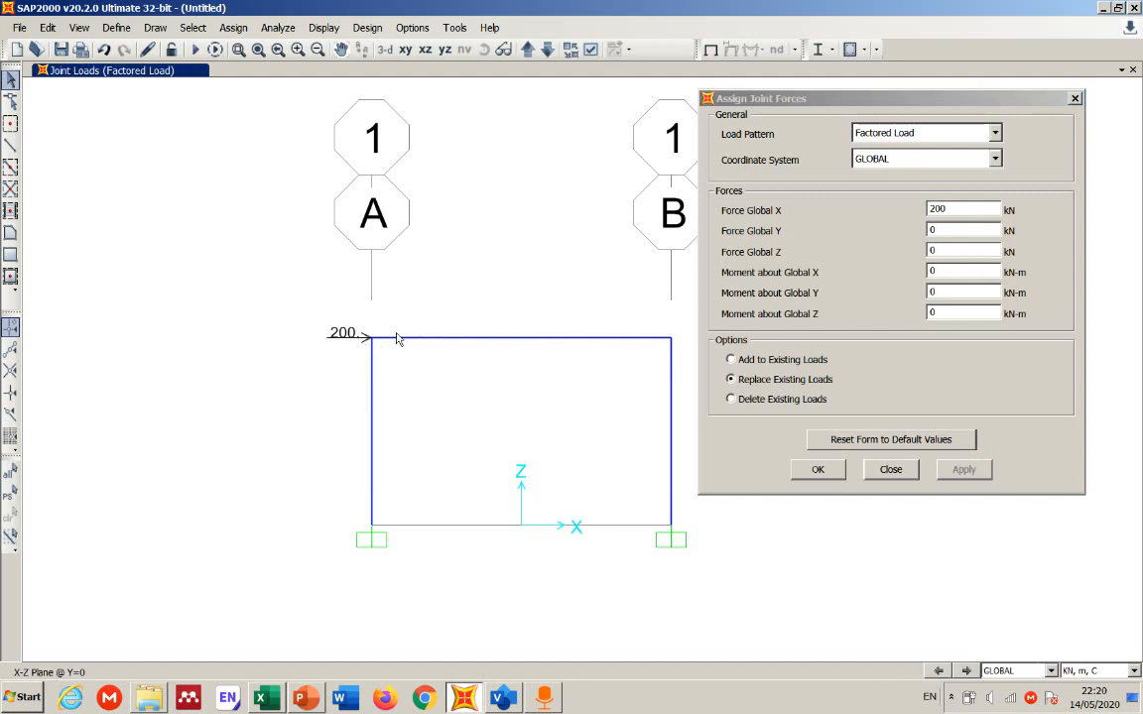
Step: Delete the existing Factored Load joint force from the beam-column joint at grid A
click(732, 398)
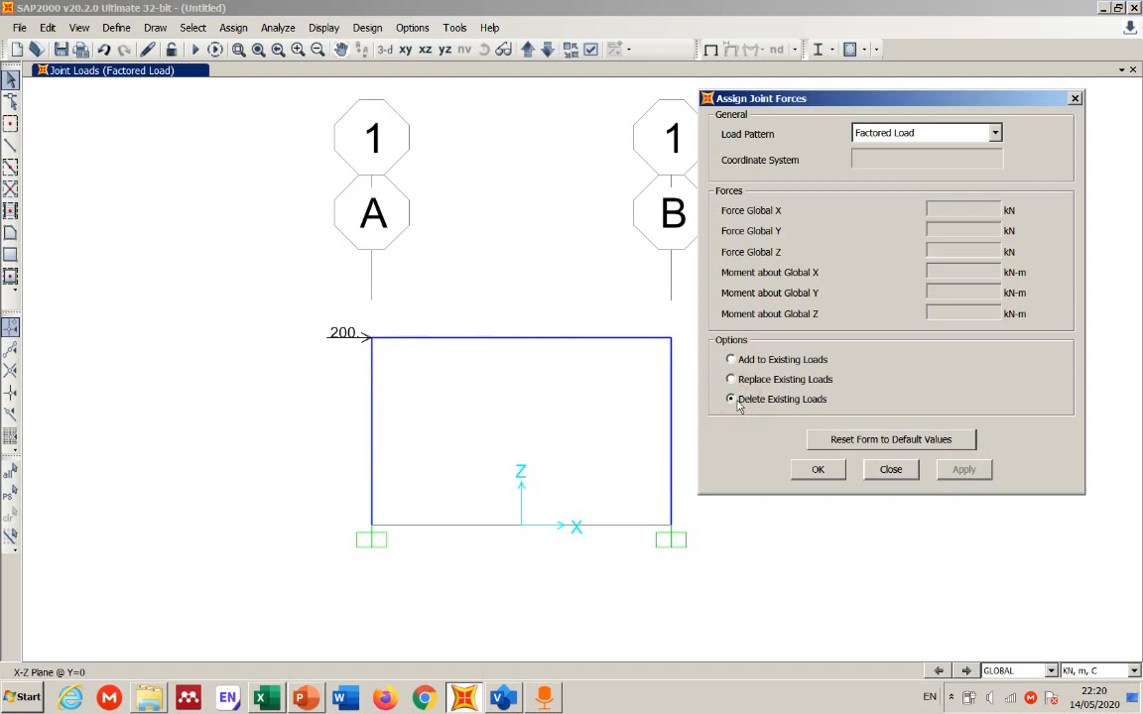
click(370, 338)
click(964, 472)
click(372, 338)
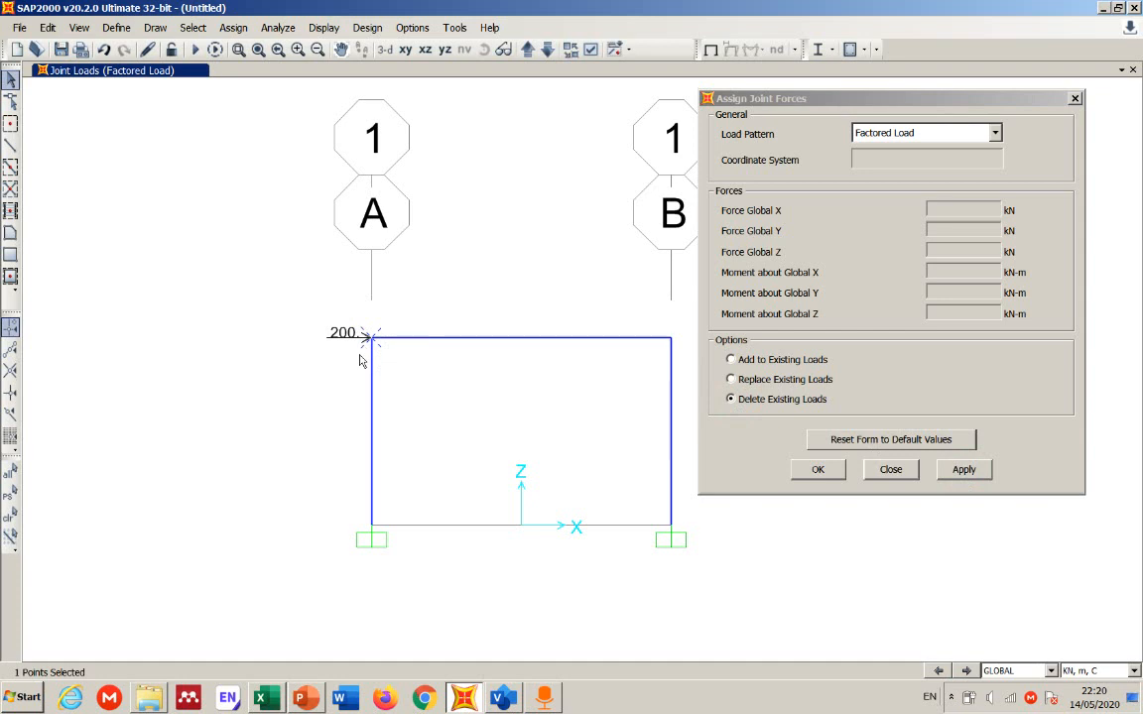
click(964, 471)
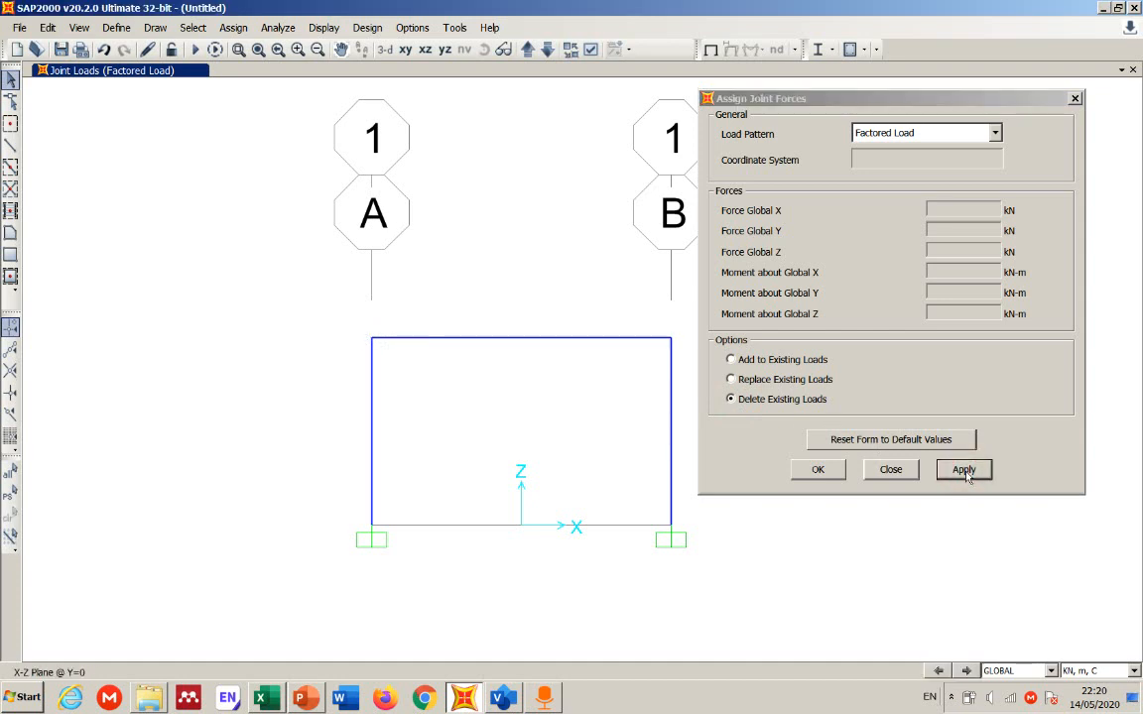
Step: Reassign the 200 kN global X Factored Load force to the upper joint at grid A with the Replace Existing Loads option
click(733, 382)
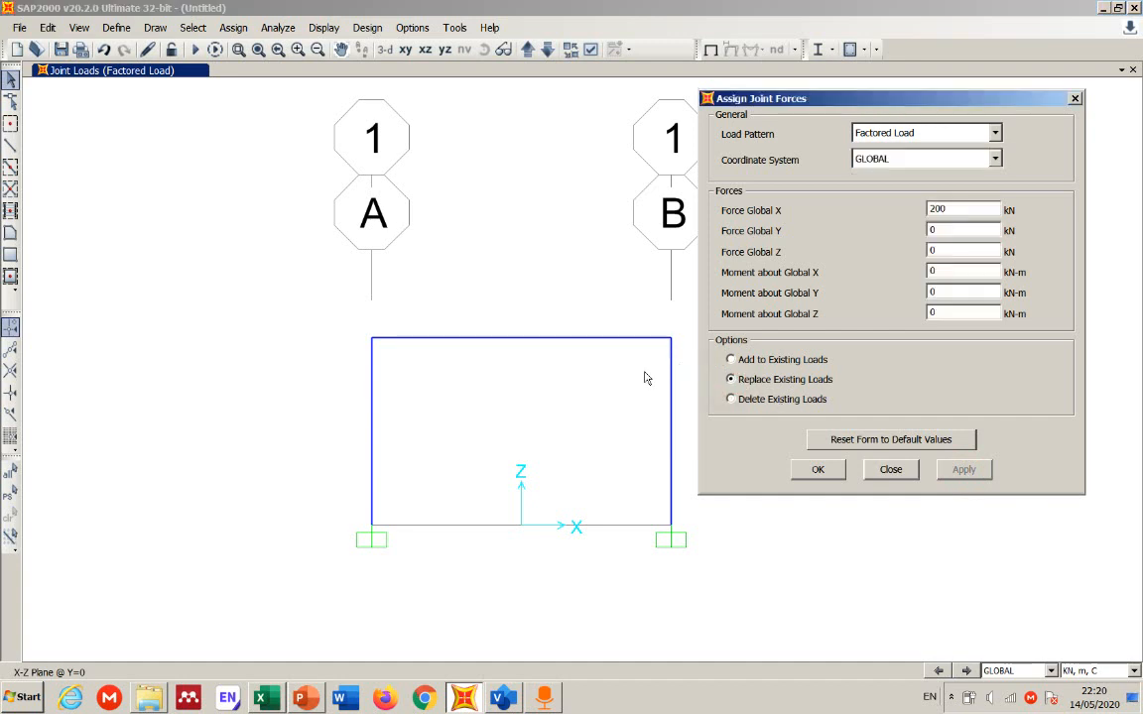
click(371, 338)
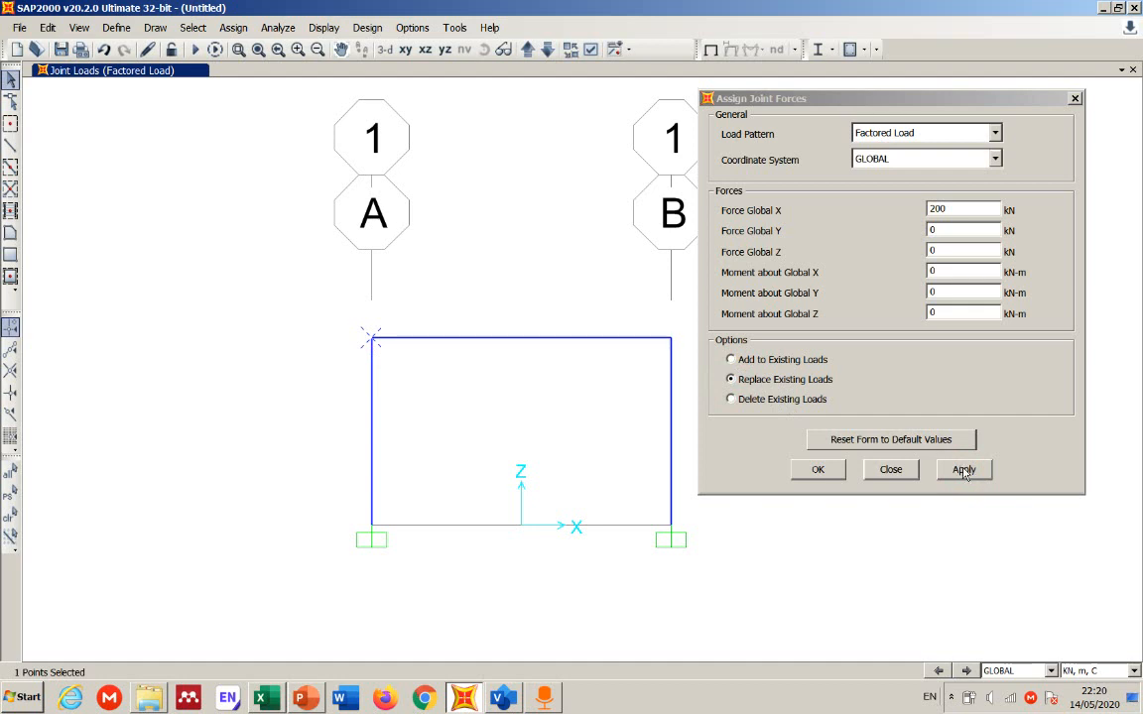
click(963, 471)
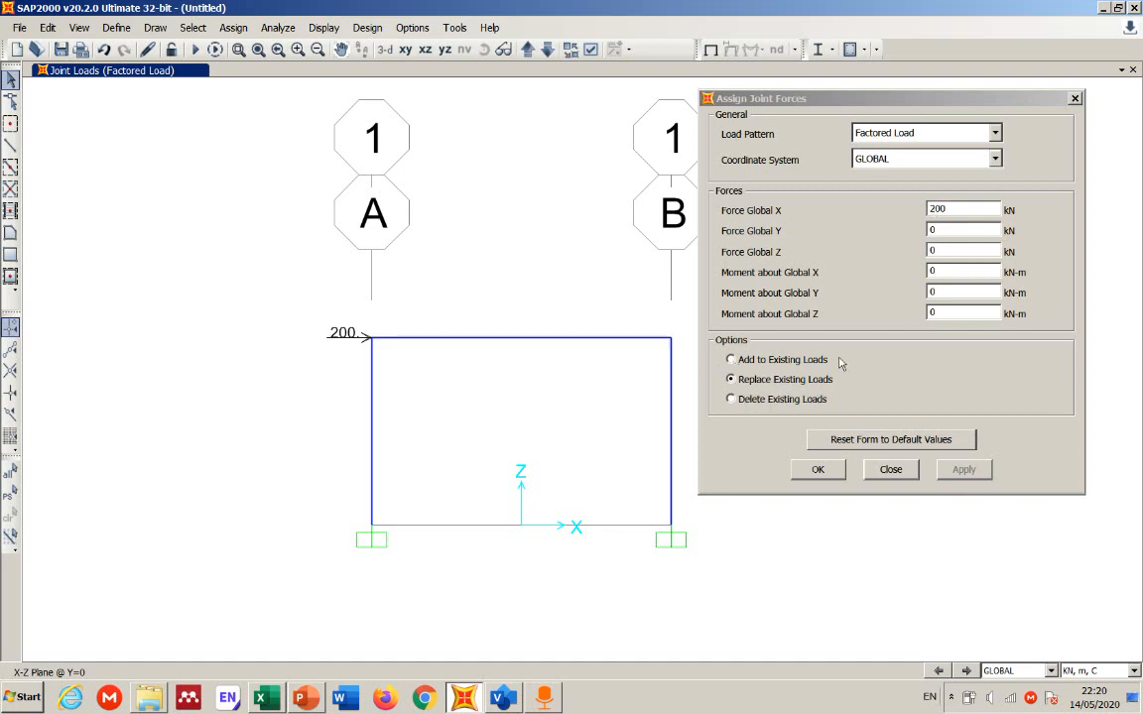
click(760, 359)
click(932, 209)
double_click(937, 209)
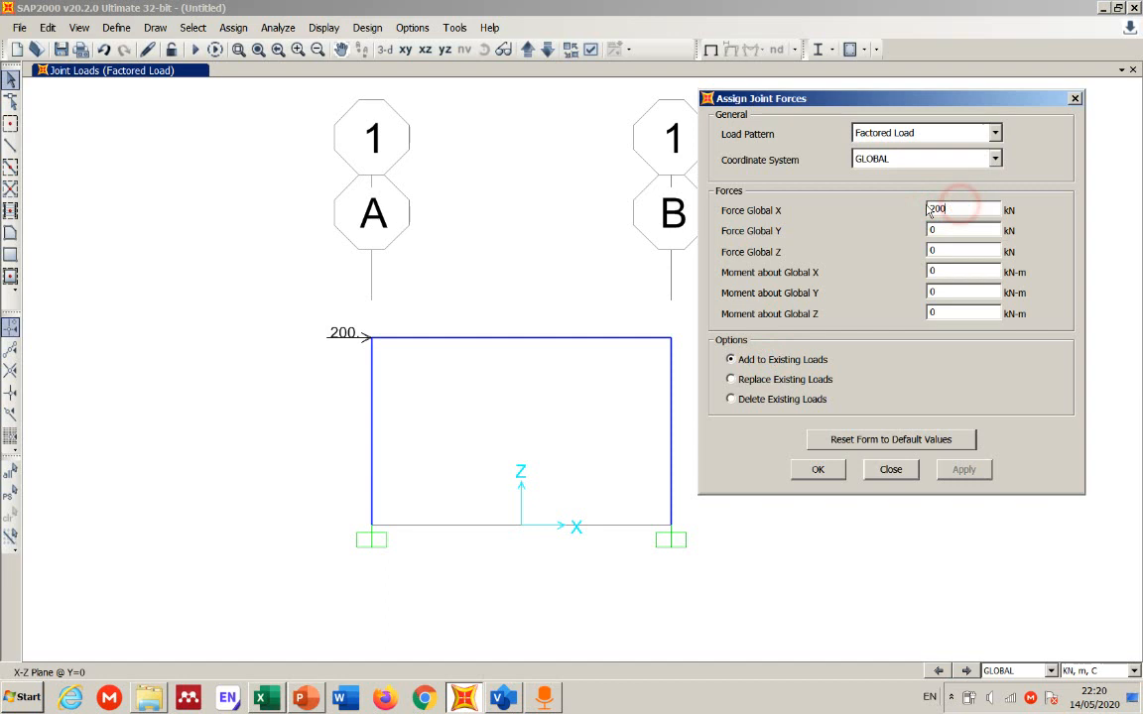
text(100)
drag(960, 210, 913, 212)
key(BackSpace)
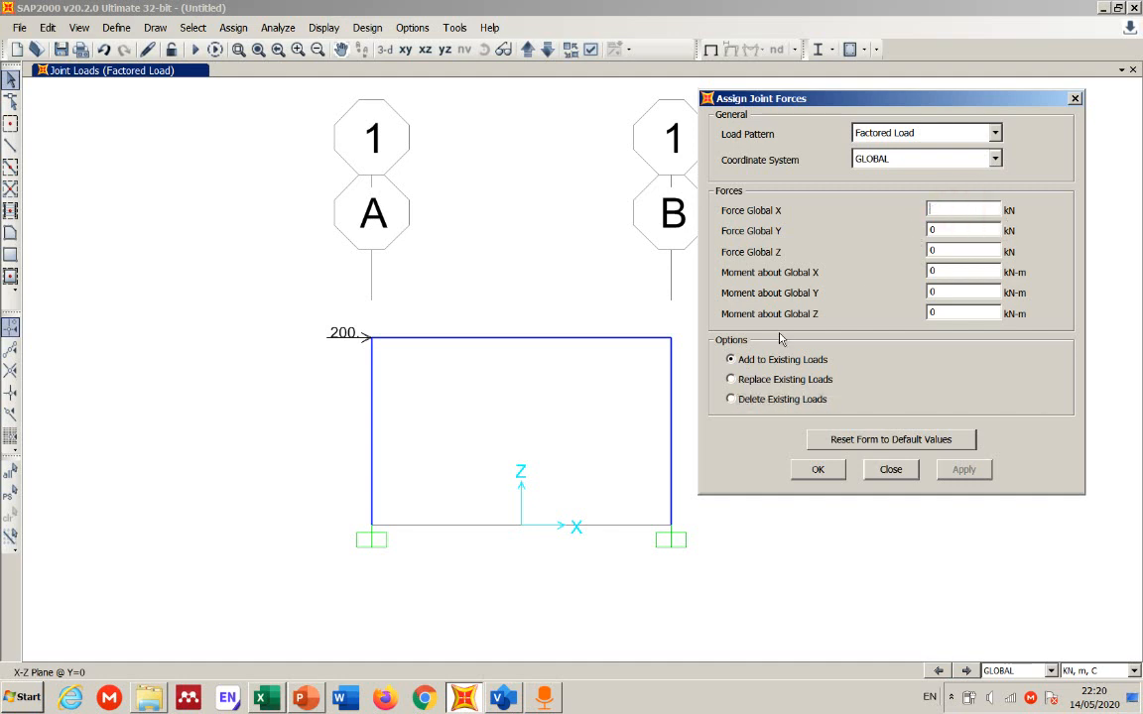
click(731, 379)
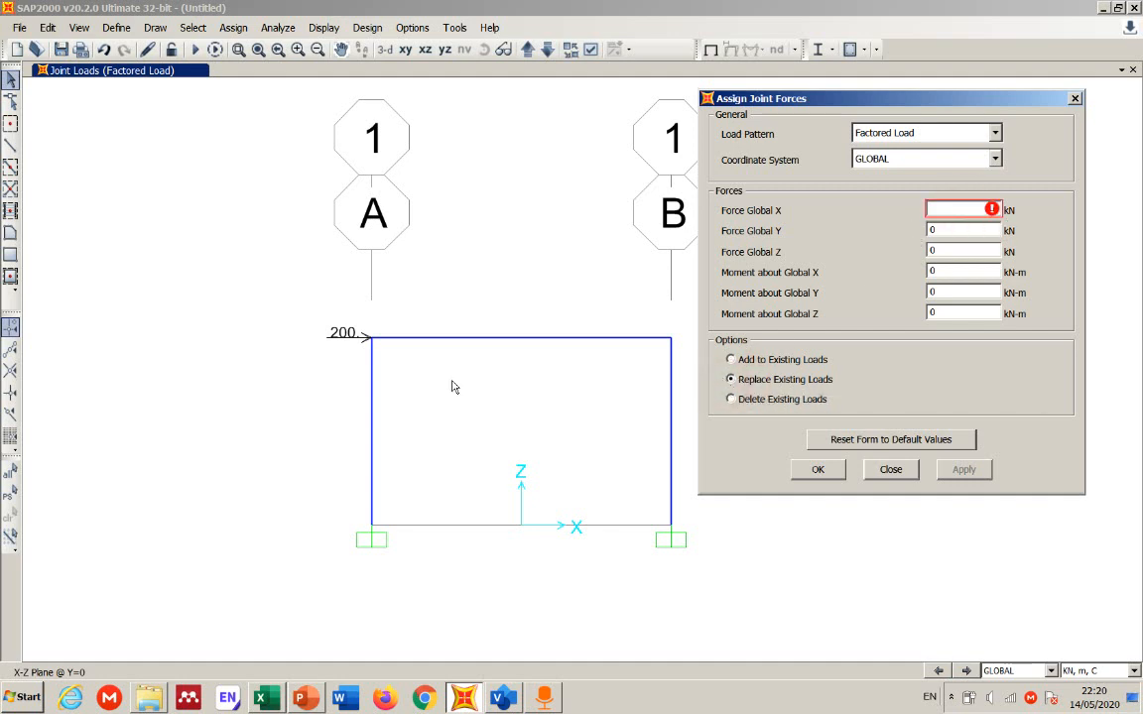
Step: Re-enter 200 kN as the global X joint force and close the joint force assignment
text(200)
click(952, 229)
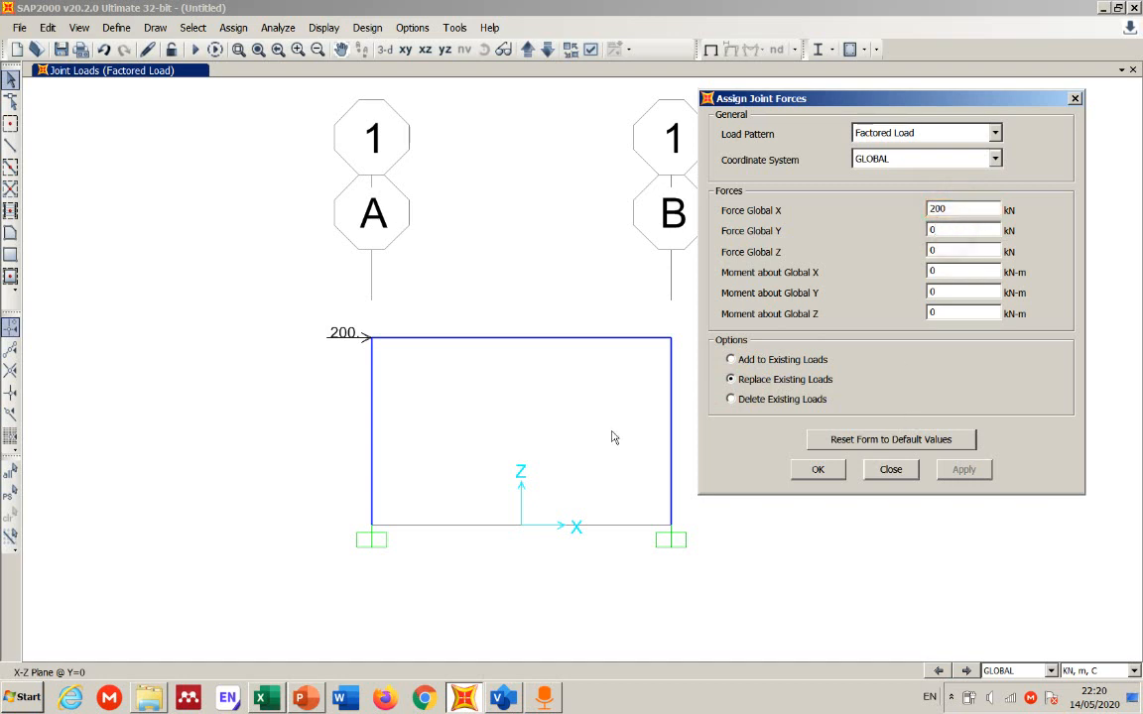
click(818, 470)
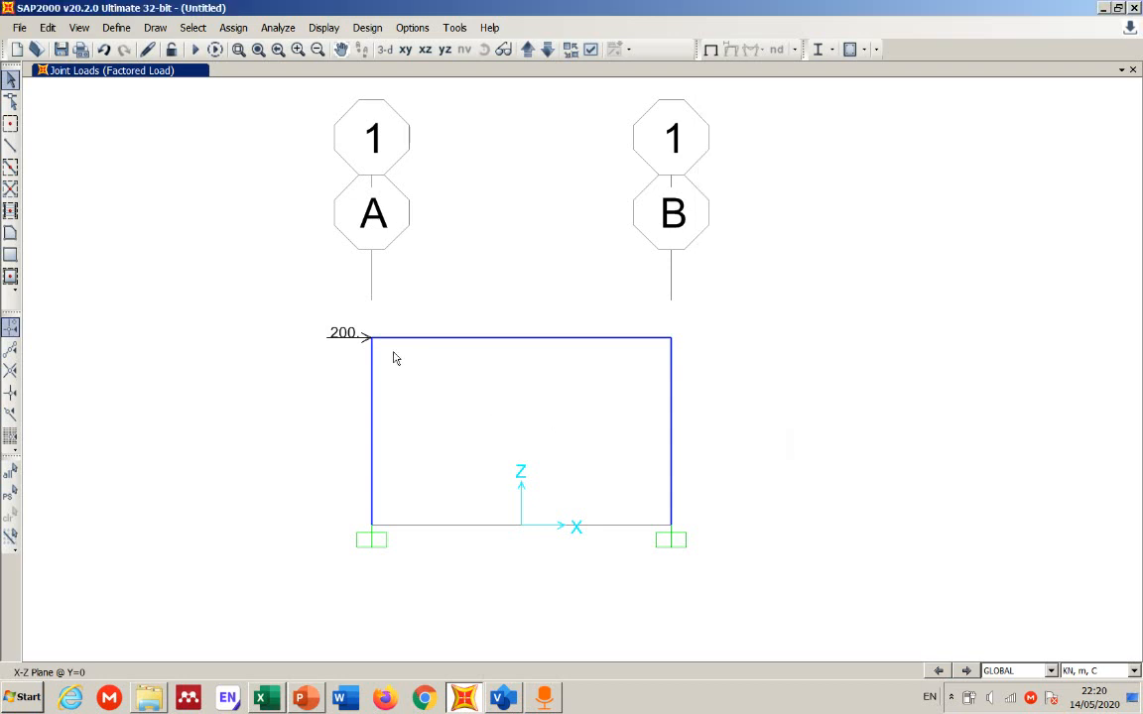
Step: Start a frame distributed load assignment and choose the Factored Load pattern
click(234, 27)
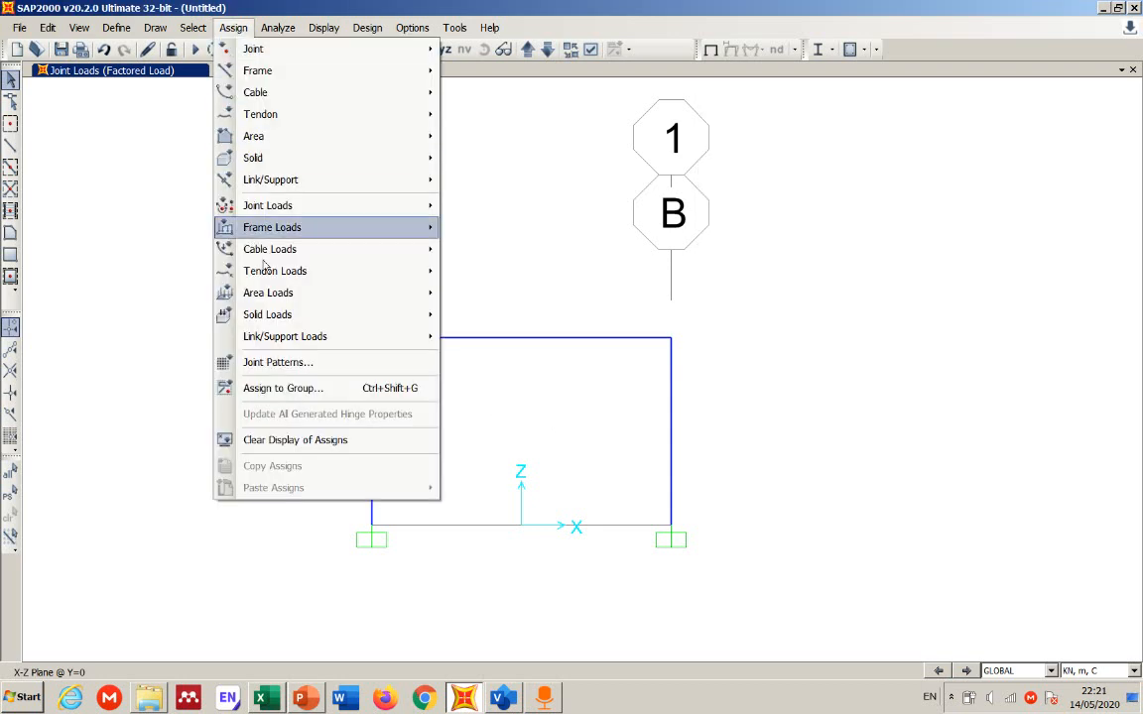
mouse_move(297, 232)
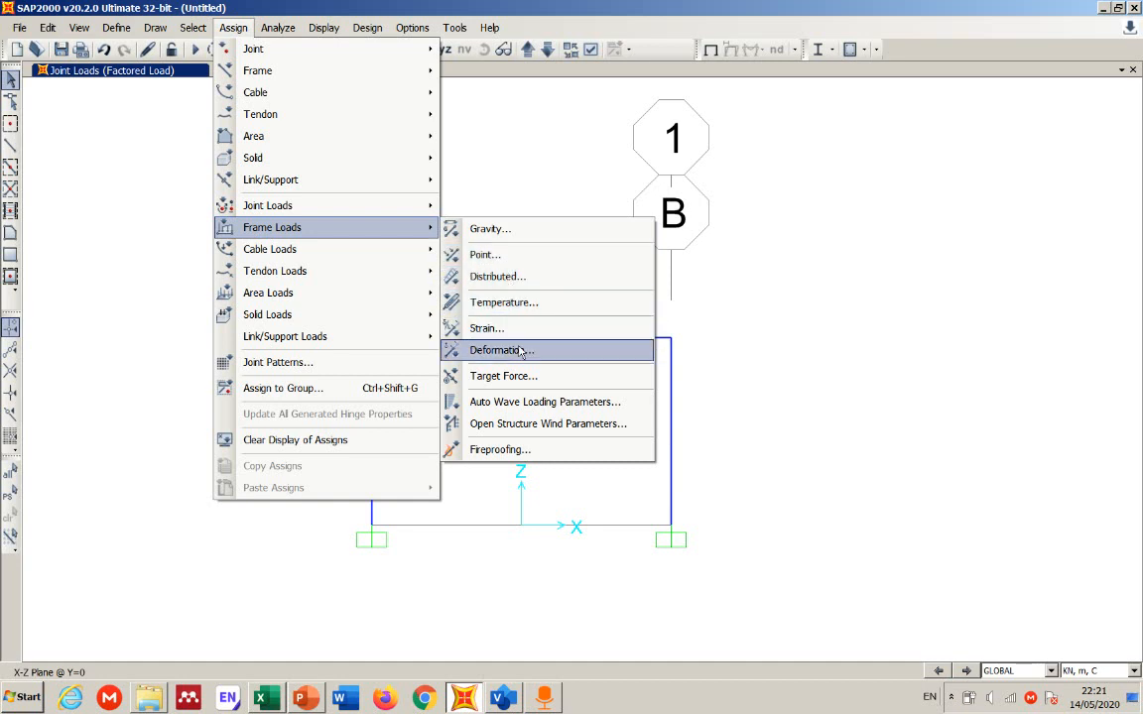
click(512, 282)
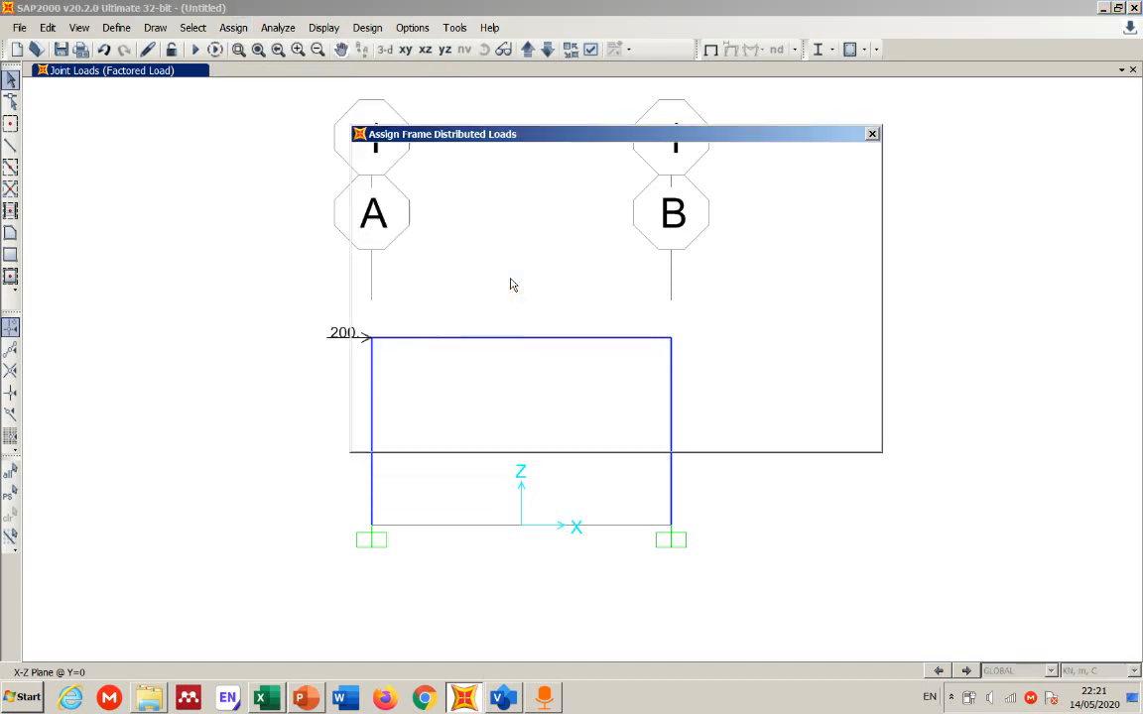
drag(451, 126, 452, 381)
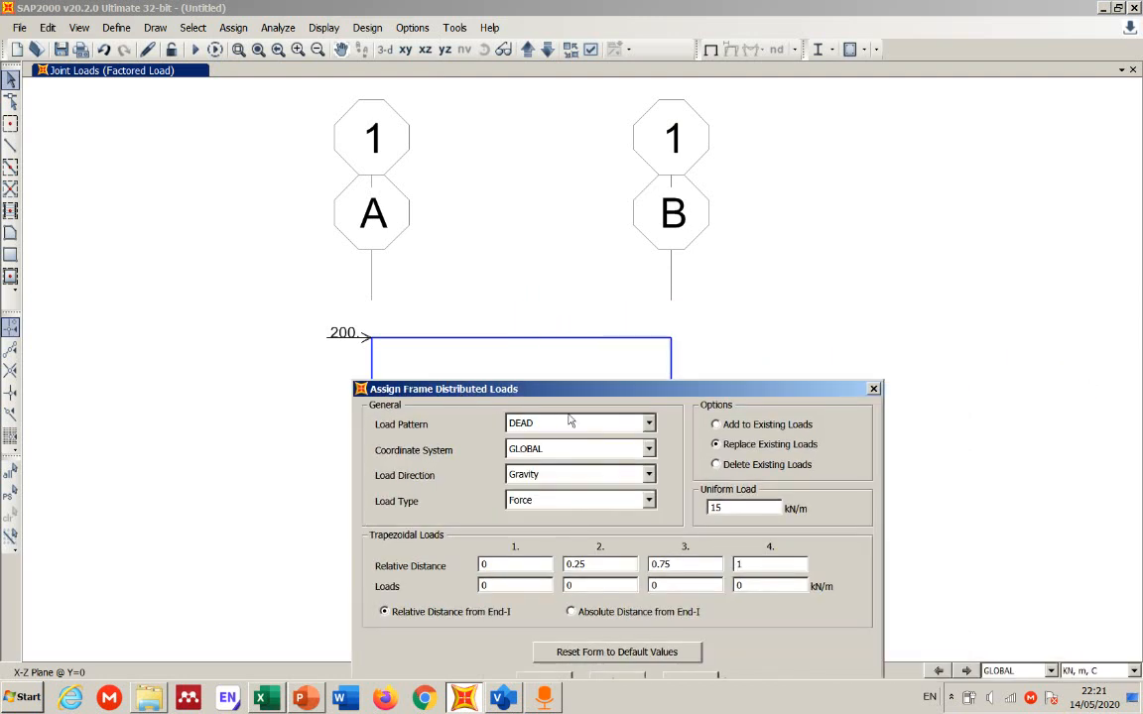
click(649, 425)
click(564, 452)
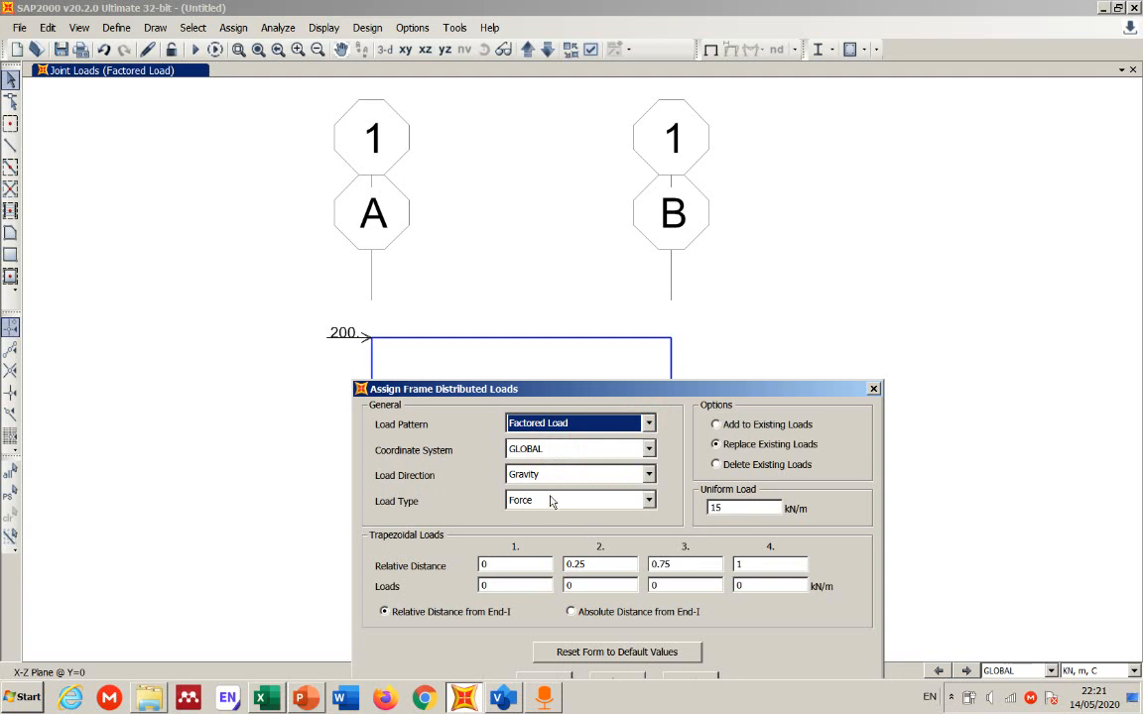
Step: Try a trapezoidal load of 0, 3, 8 and 10 kN/m at relative distances 0, 0.25, 0.75 and 1, with zero uniform load
double_click(743, 506)
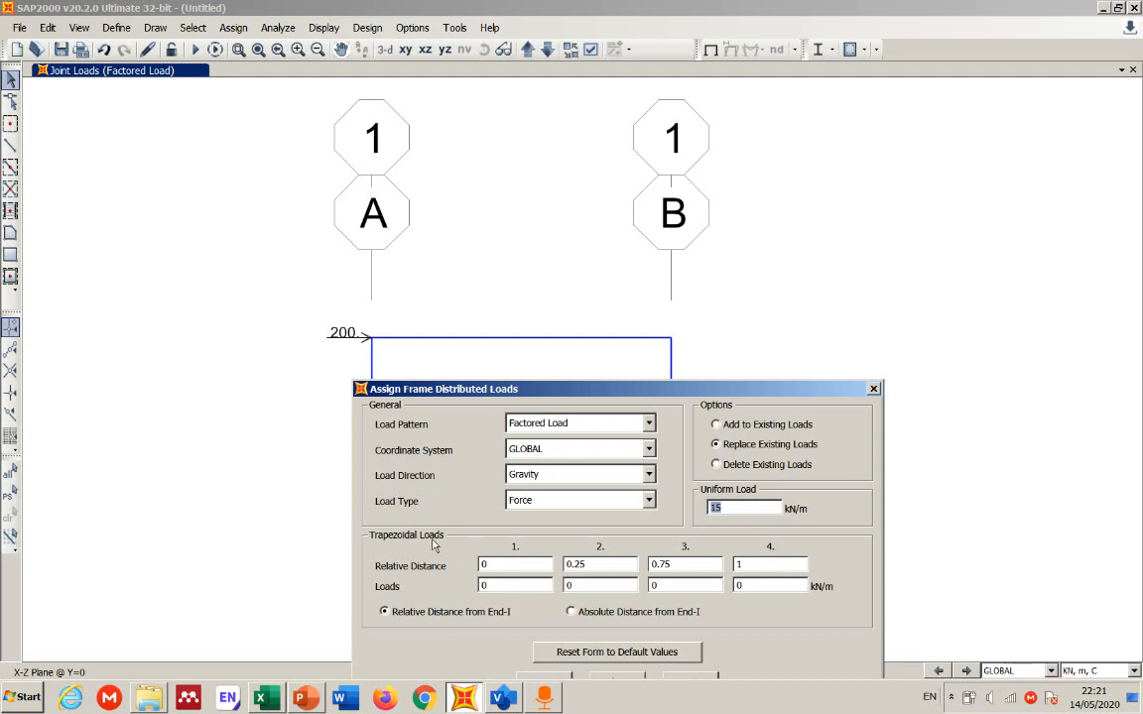
key(Tab)
click(751, 587)
text(10)
drag(724, 507, 682, 508)
text(-)
click(747, 584)
click(510, 586)
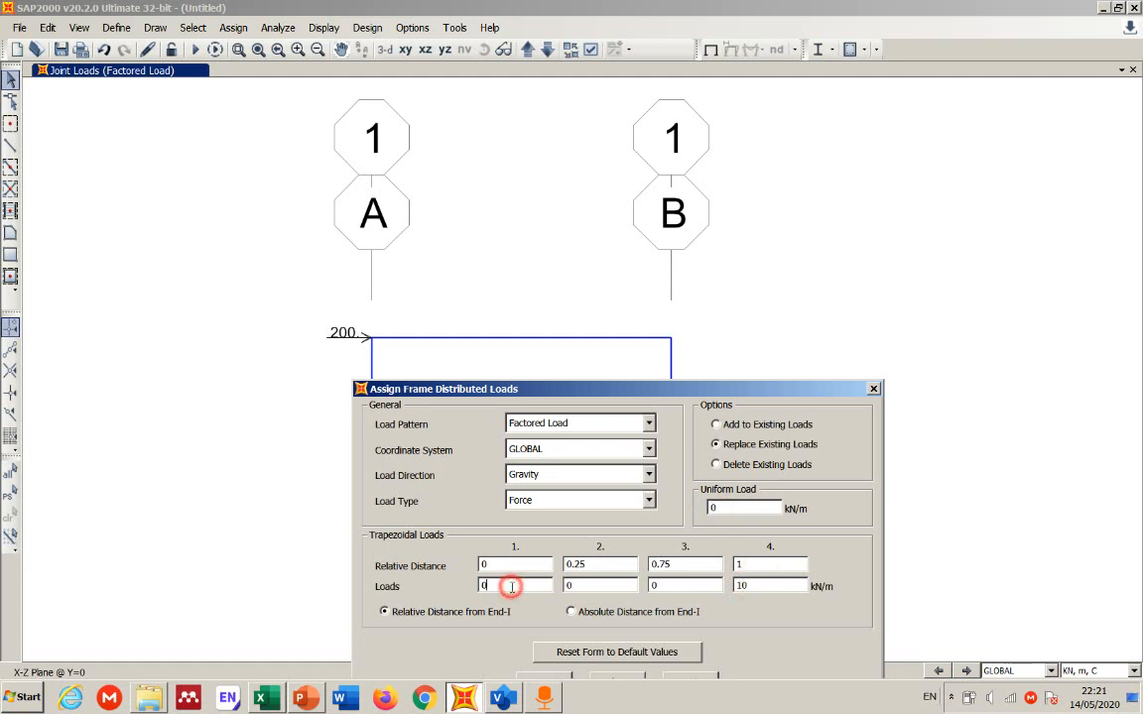
double_click(602, 585)
click(651, 587)
click(597, 586)
text(3)
click(654, 586)
click(772, 587)
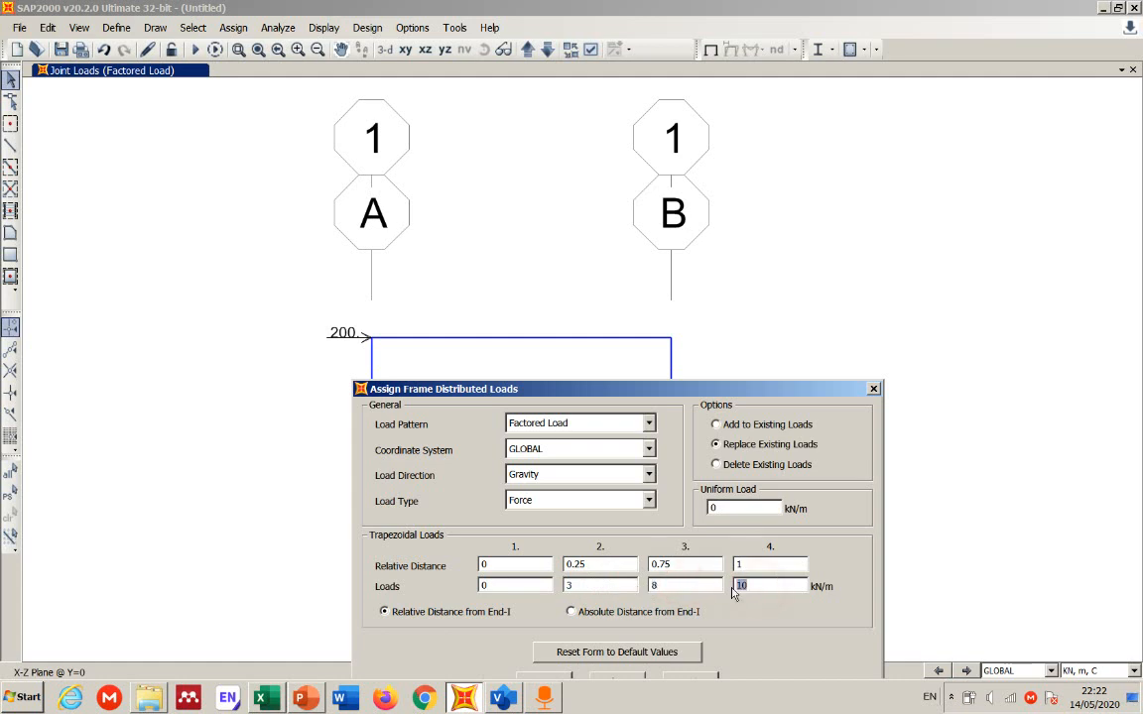
Step: Reset the trapezoidal load values to 0 and set the uniform load to 15 kN/m
text(0)
click(662, 585)
text(0)
click(587, 585)
text(0)
click(734, 508)
Step: Assign the 15 kN/m uniform gravity load under Factored Load to the beam, replacing existing loads
drag(661, 388, 1030, 236)
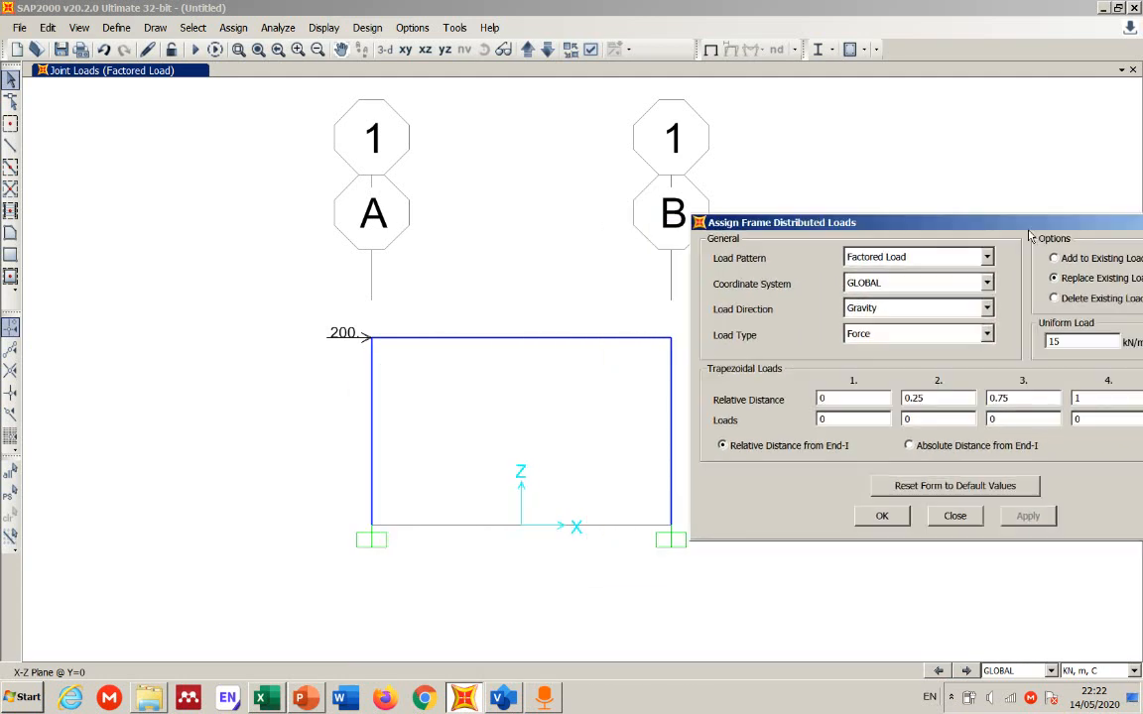
click(587, 344)
click(585, 343)
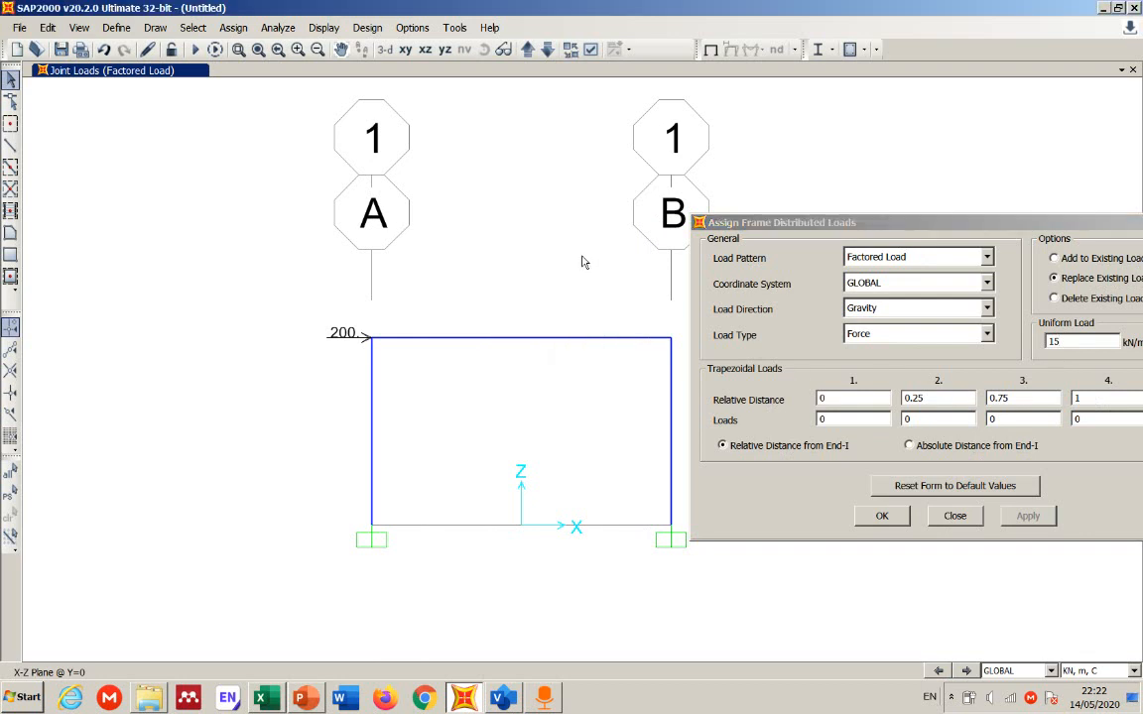
click(514, 339)
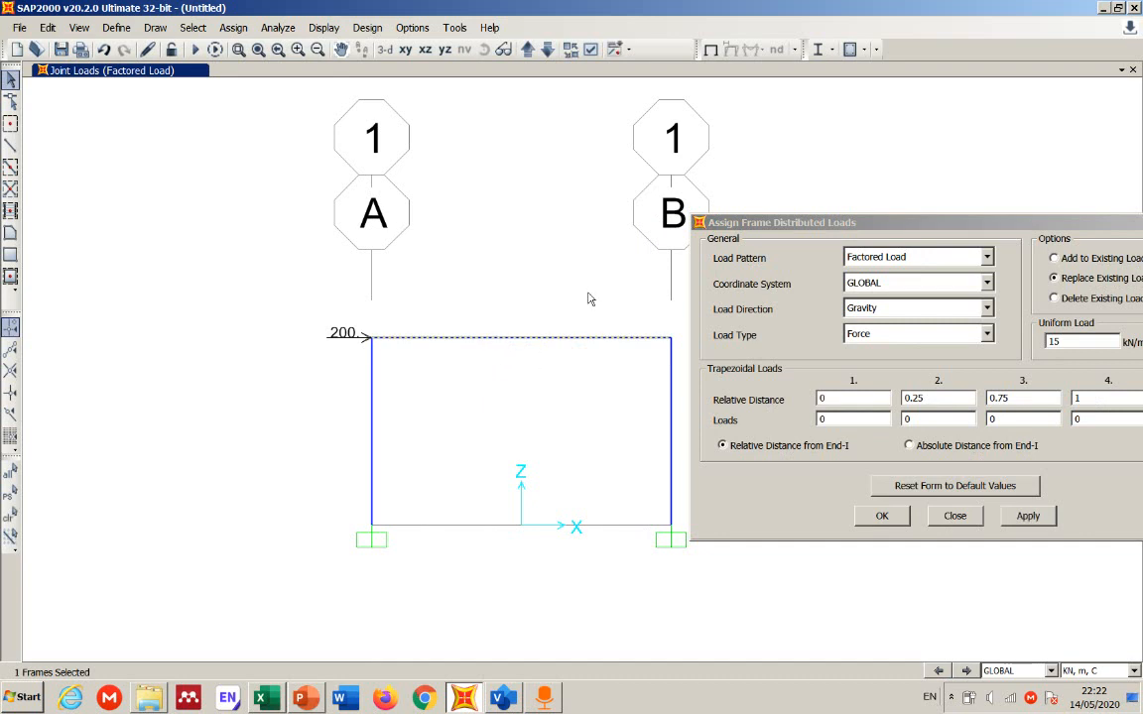
click(1002, 519)
click(1014, 516)
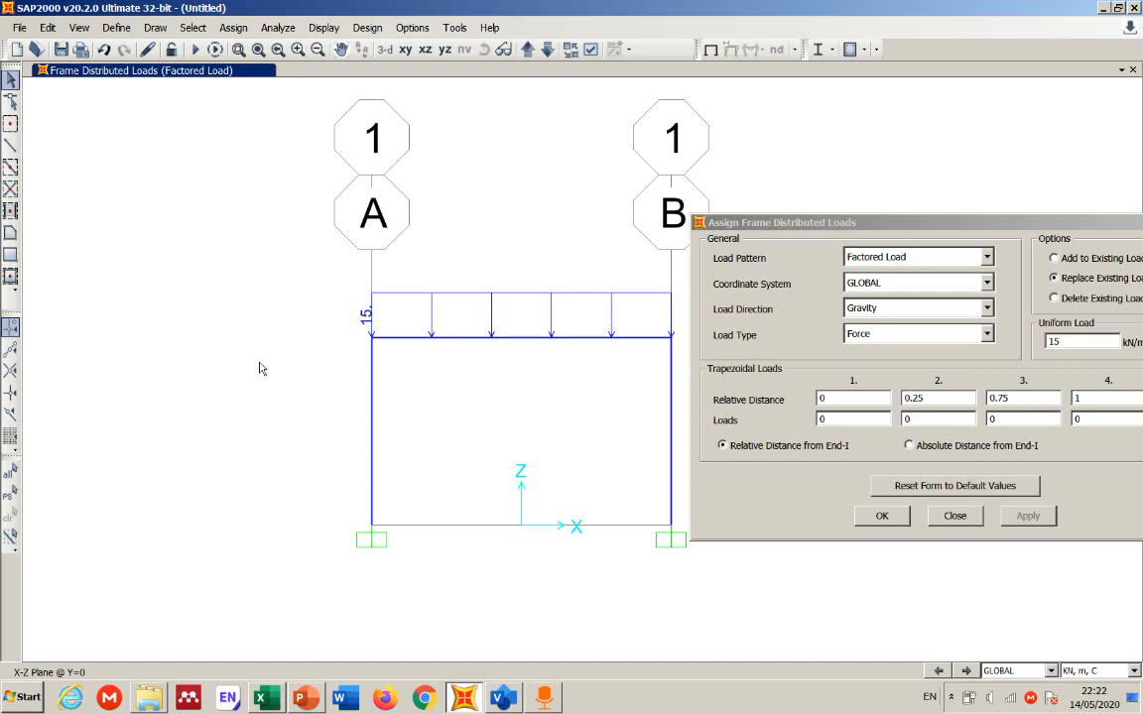
click(881, 514)
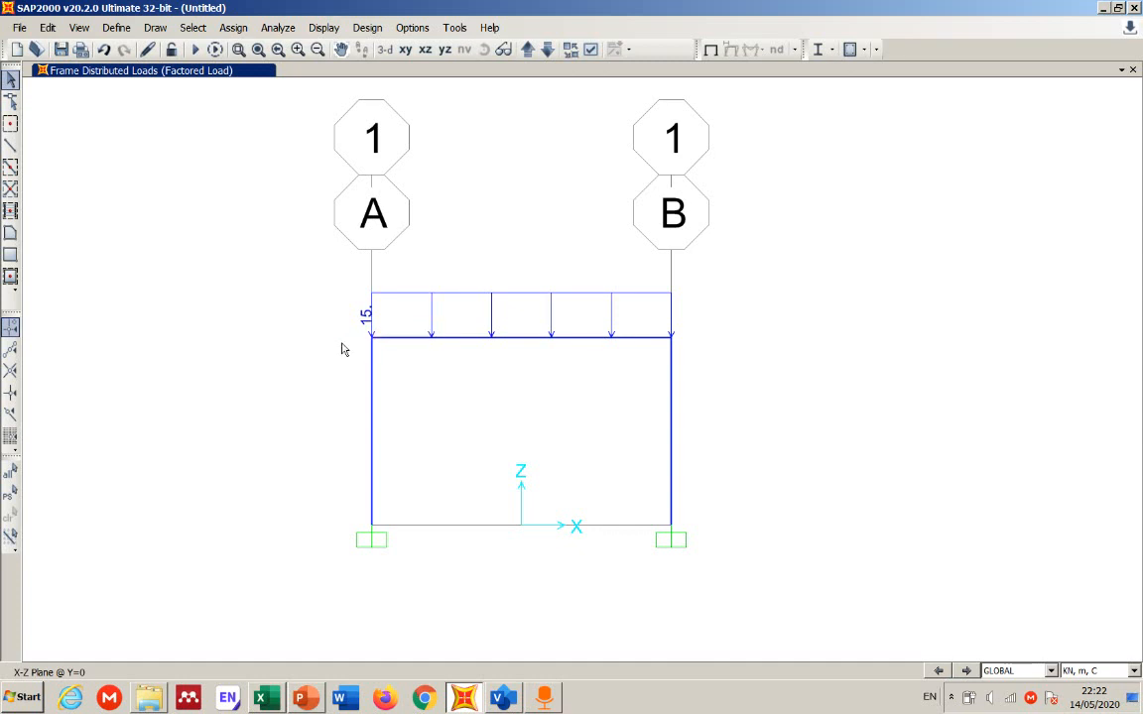
Step: Display the Factored Load span forces together with the joint loads, and check the data flowchart in Visio before returning to SAP2000
click(325, 26)
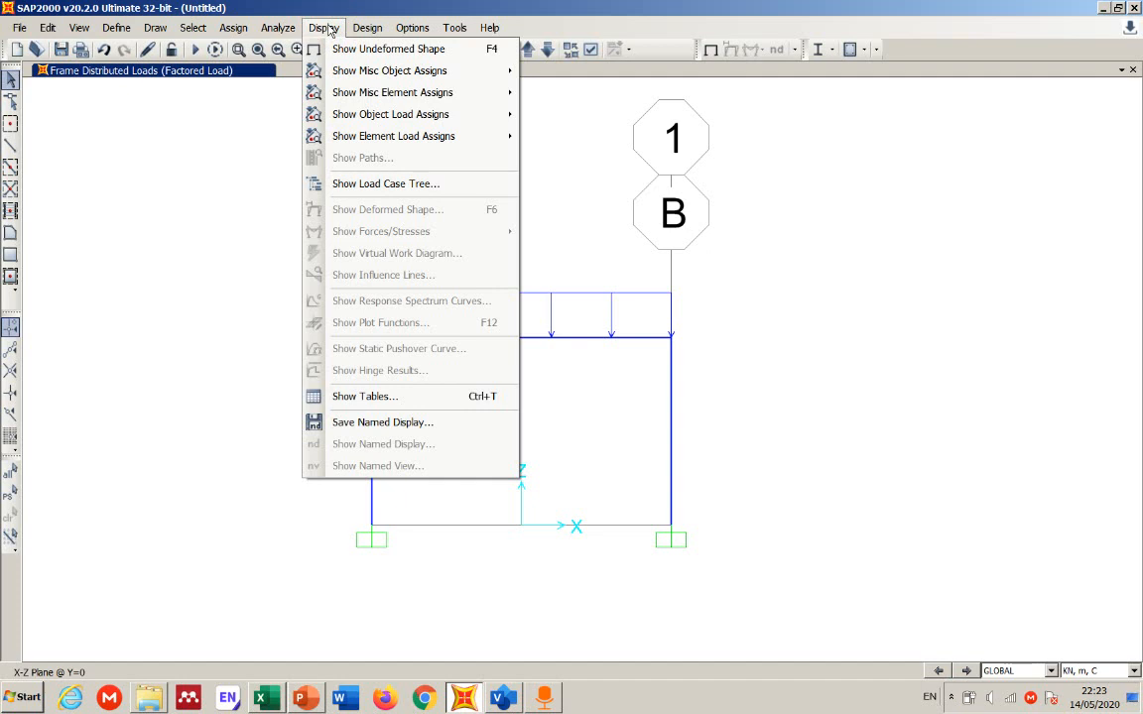
mouse_move(454, 119)
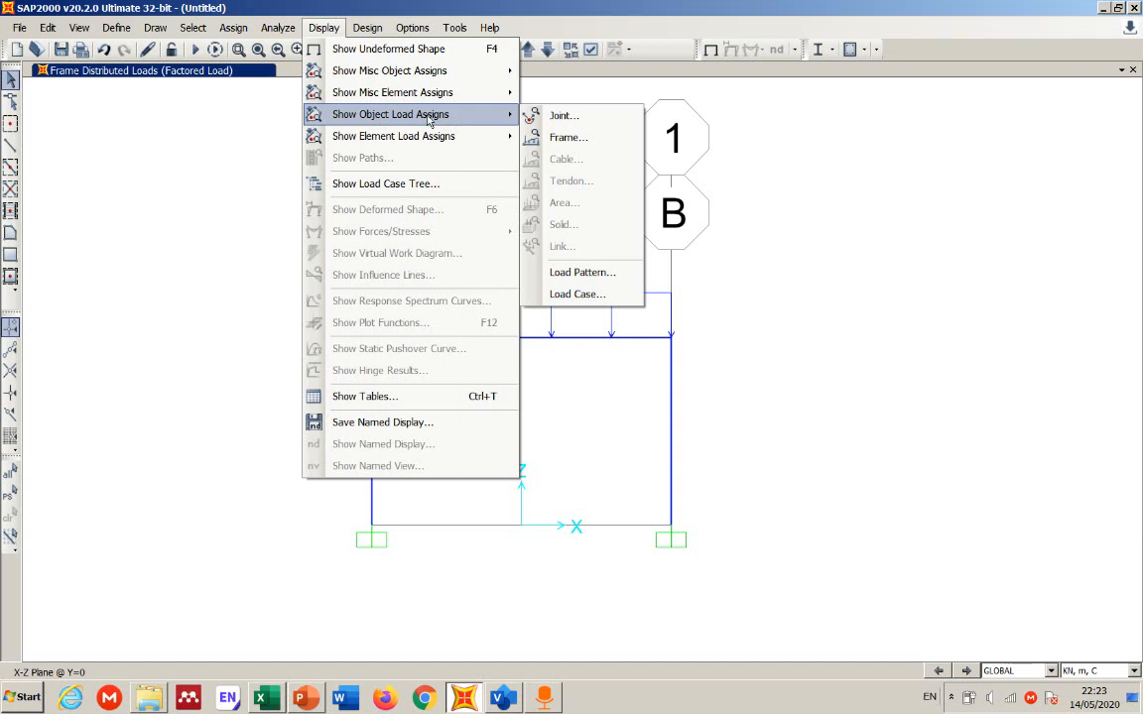
click(593, 141)
click(685, 120)
click(578, 147)
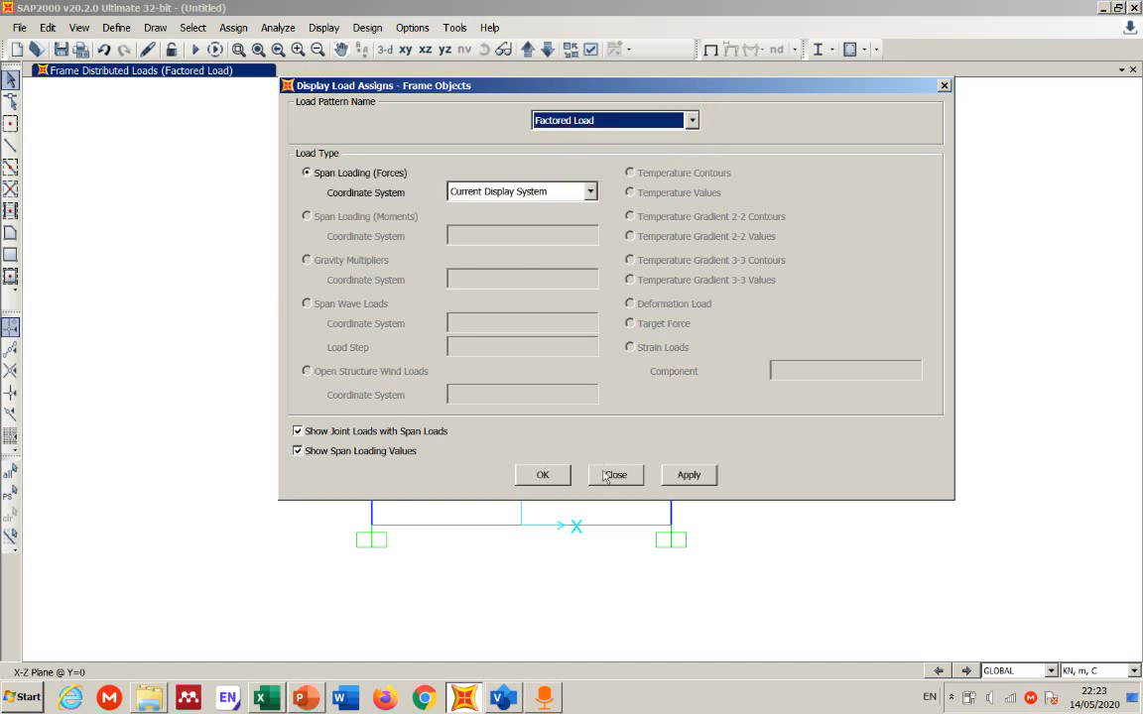
click(541, 475)
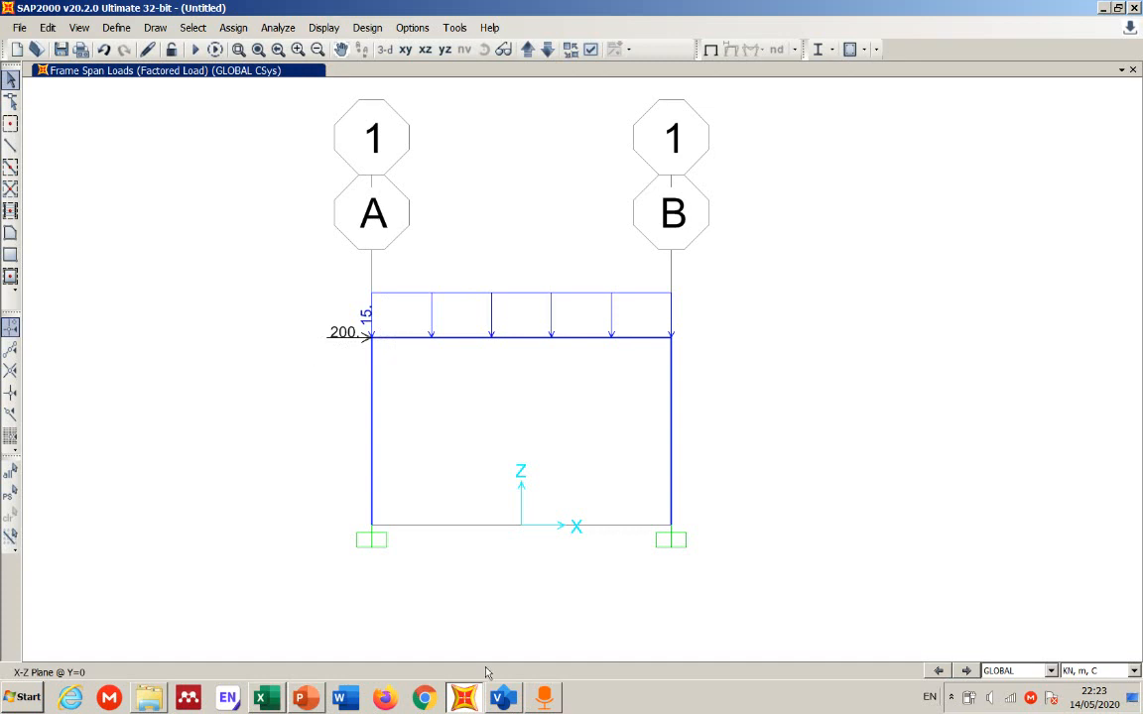
click(503, 697)
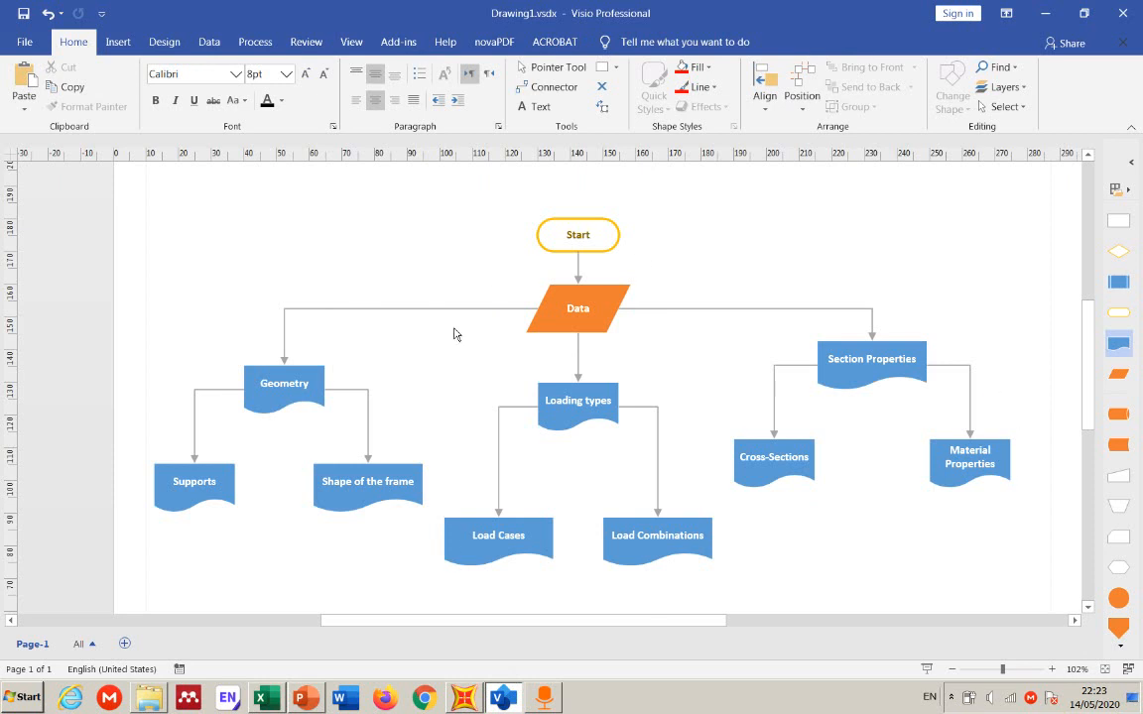
key(alt+Tab)
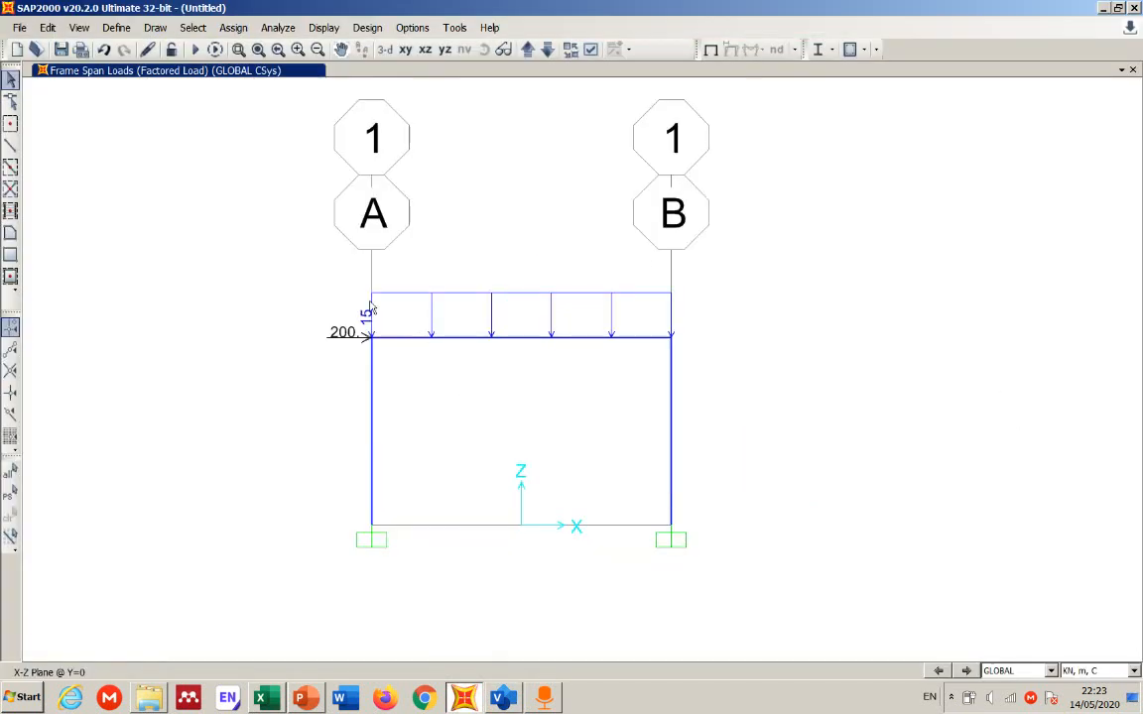
Step: Set the analysis options to Plane Frame in the XZ plane, comparing its available degrees of freedom with the Space option
click(276, 29)
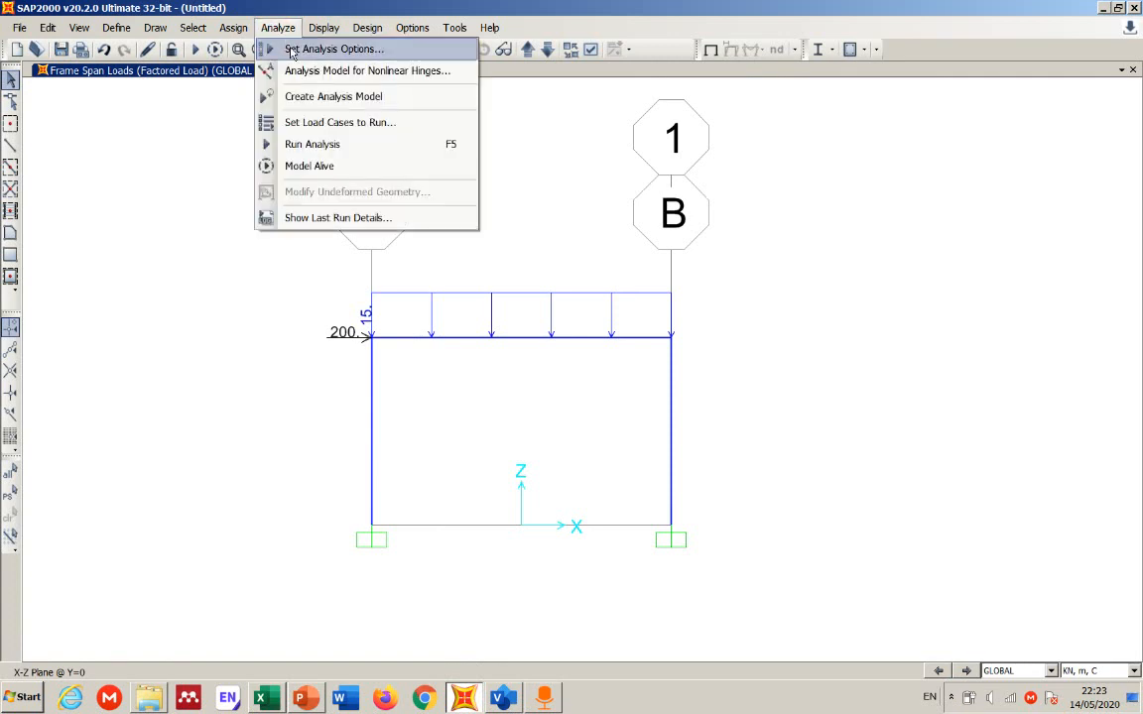
click(297, 50)
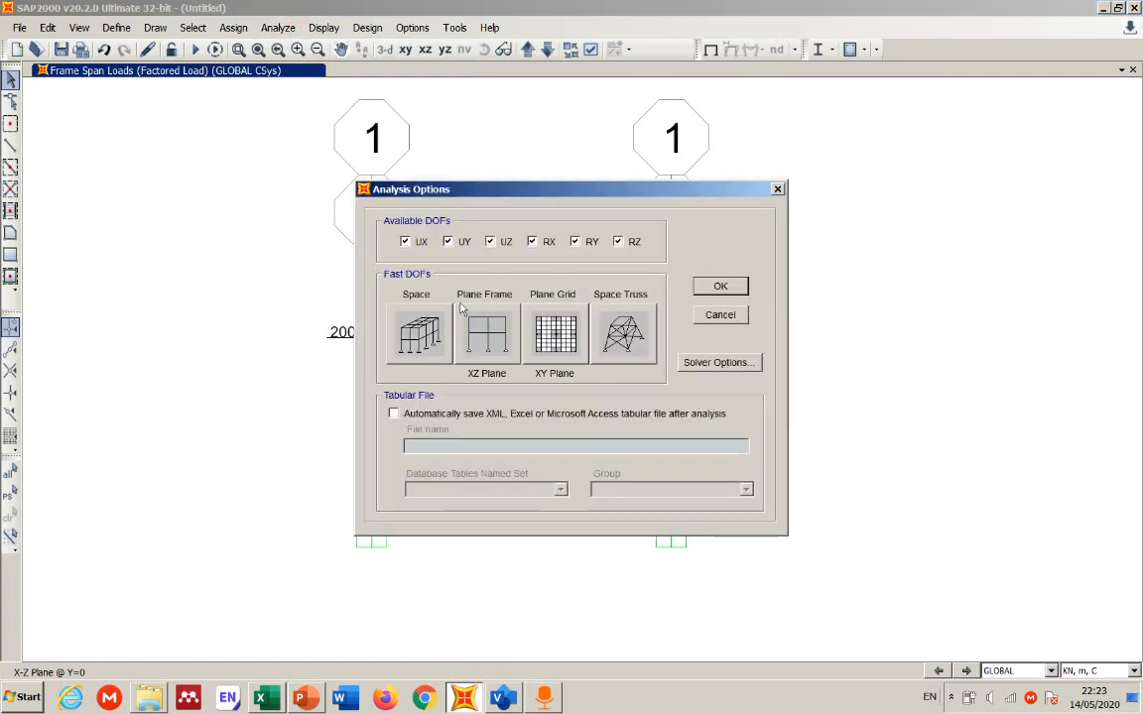
click(486, 354)
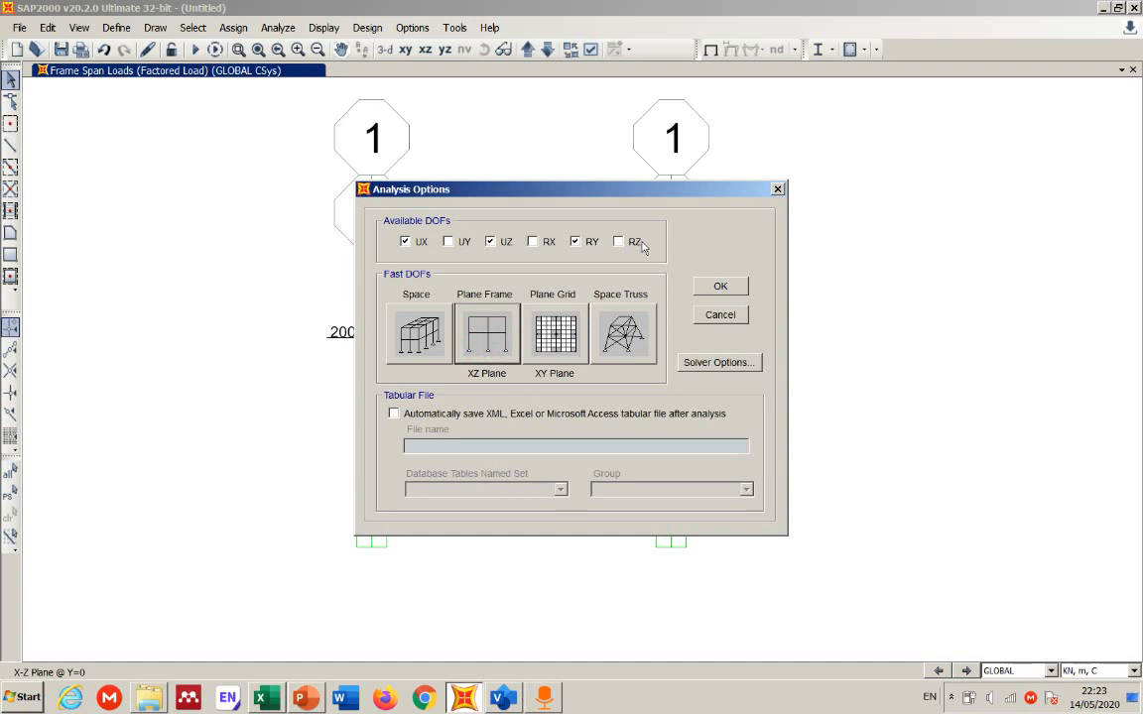
click(437, 347)
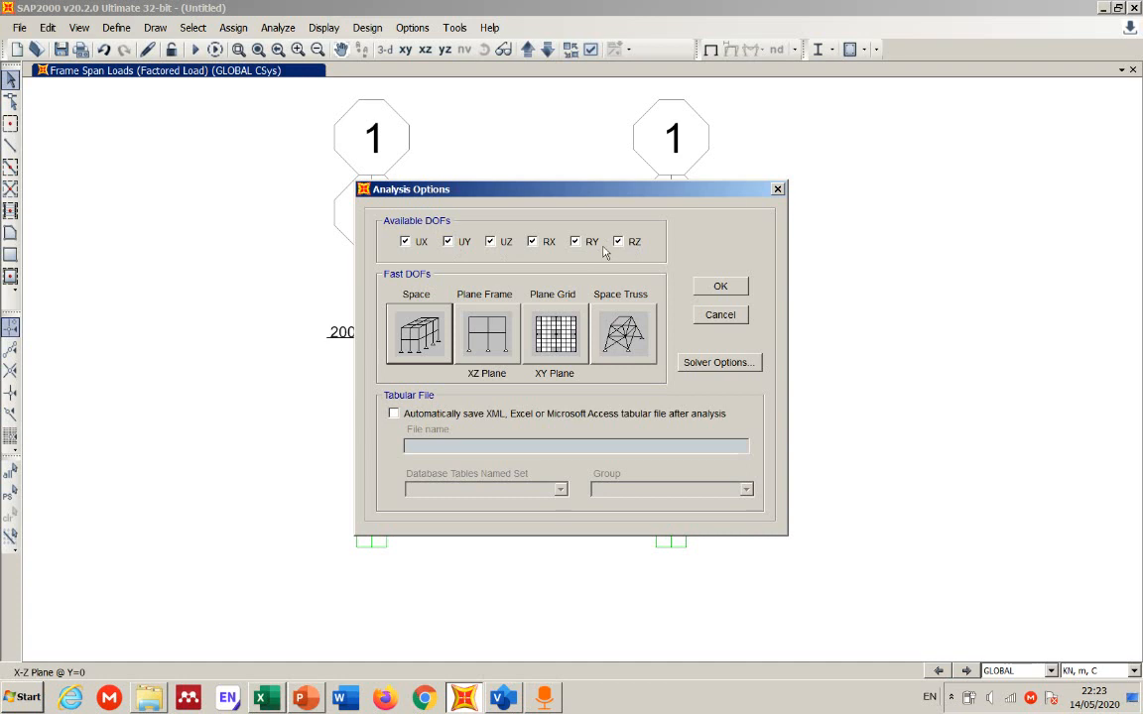
click(499, 336)
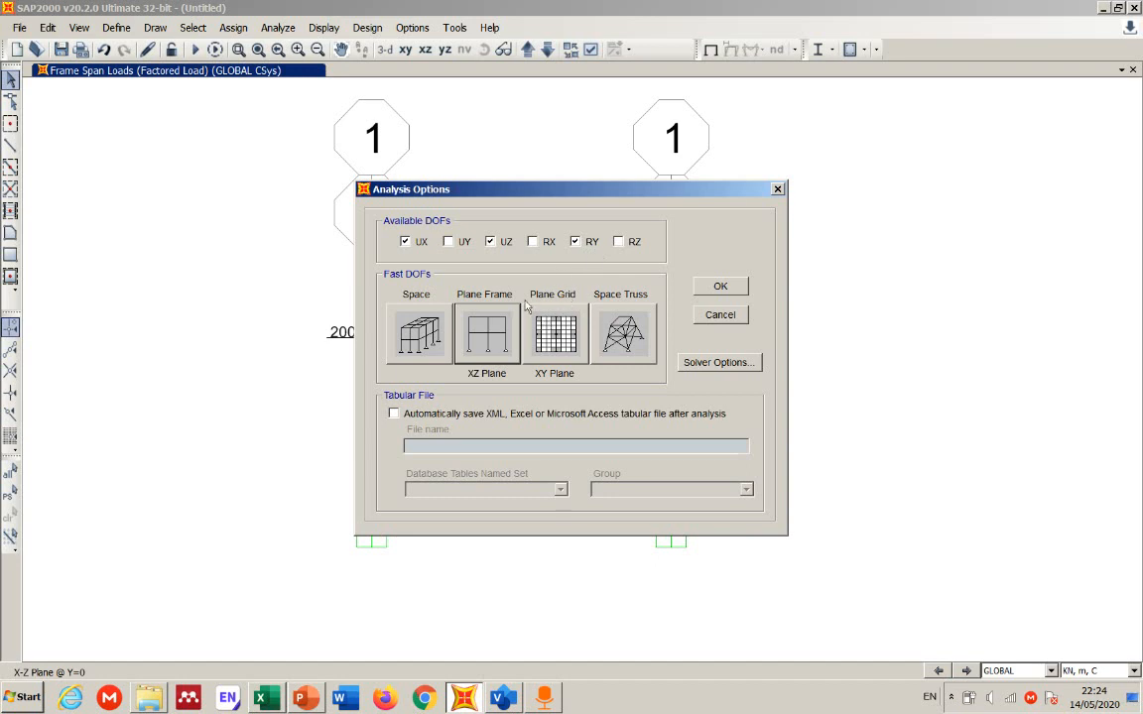
click(516, 190)
drag(515, 190, 727, 224)
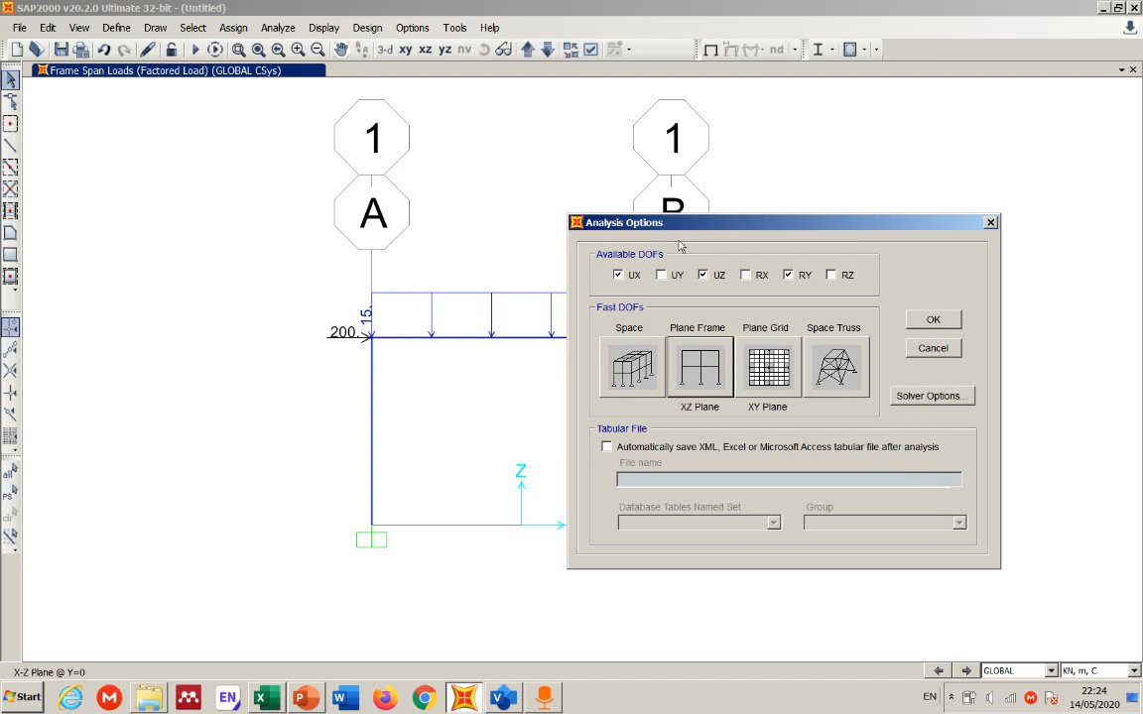
click(722, 222)
drag(721, 222, 662, 219)
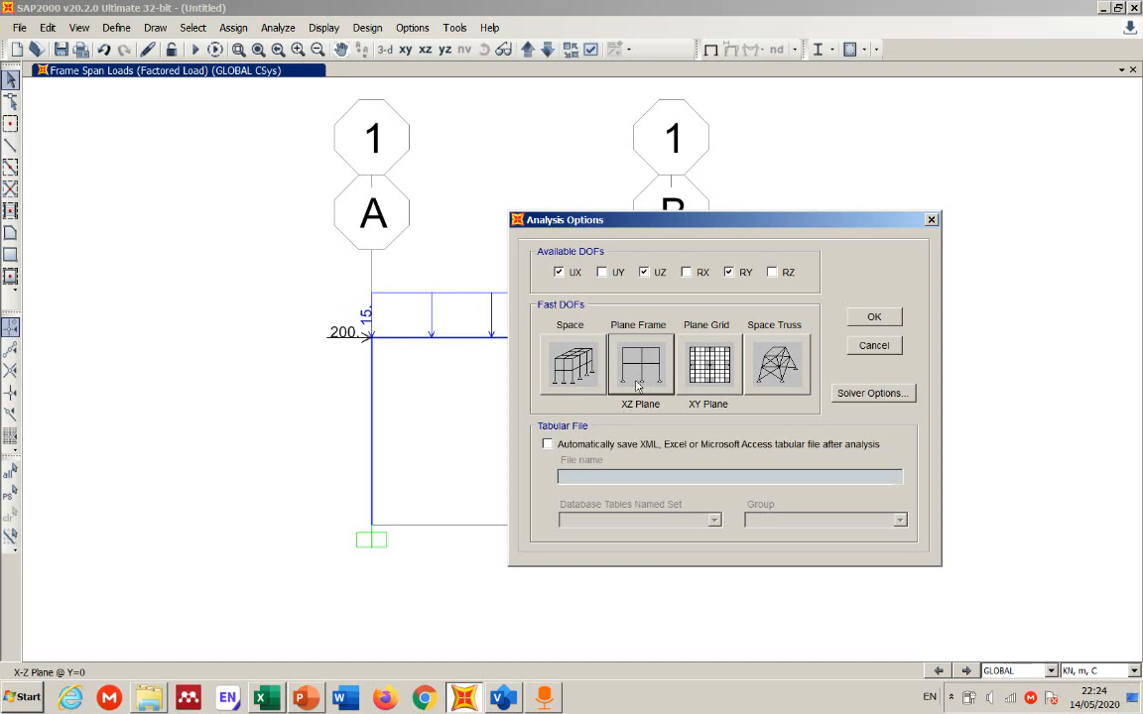
click(877, 319)
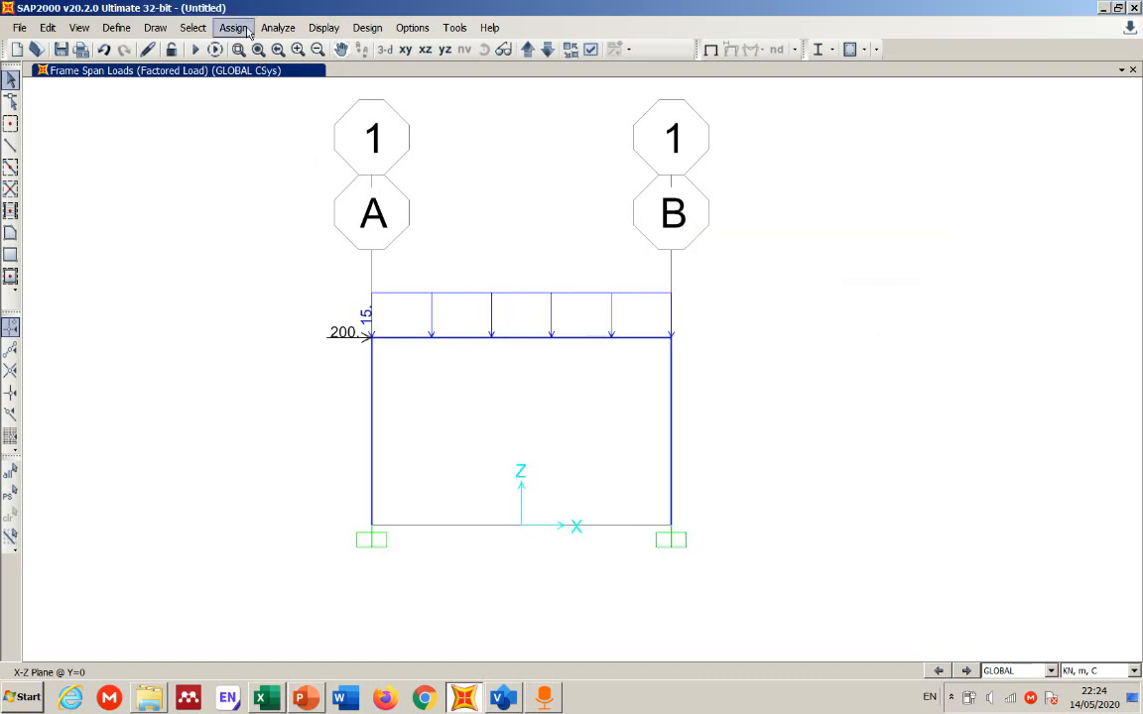
Step: Prepare the analysis run by setting the live, DEAD and MODAL load cases to Do Not Run
click(277, 27)
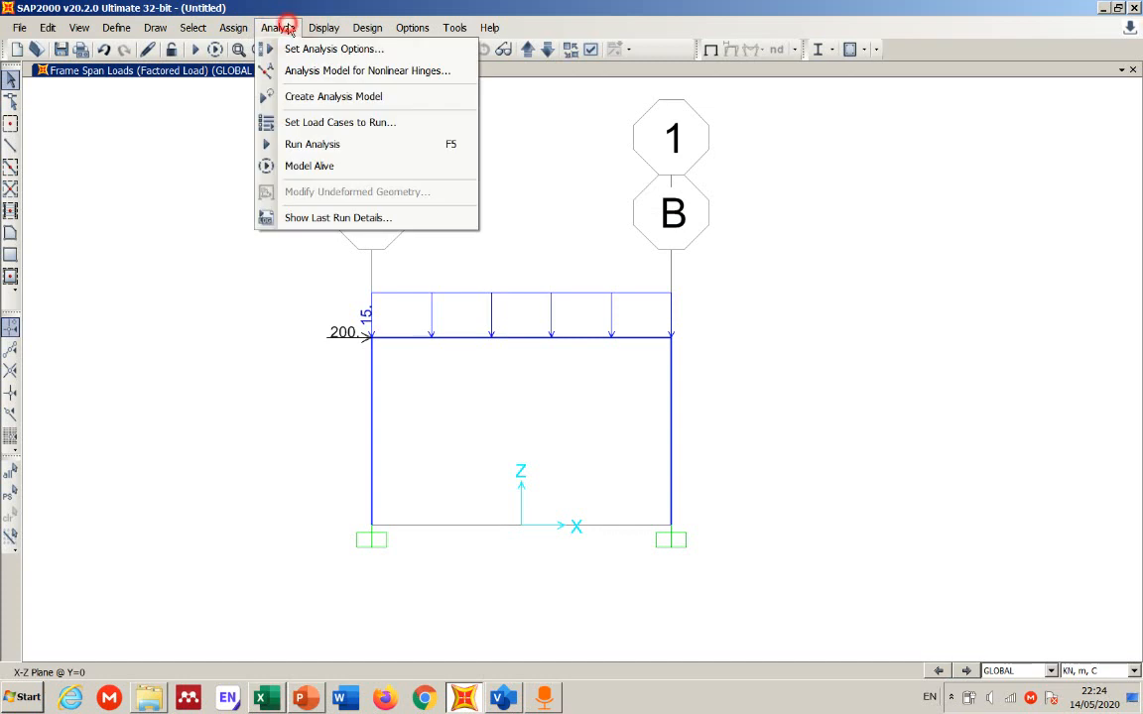
click(290, 144)
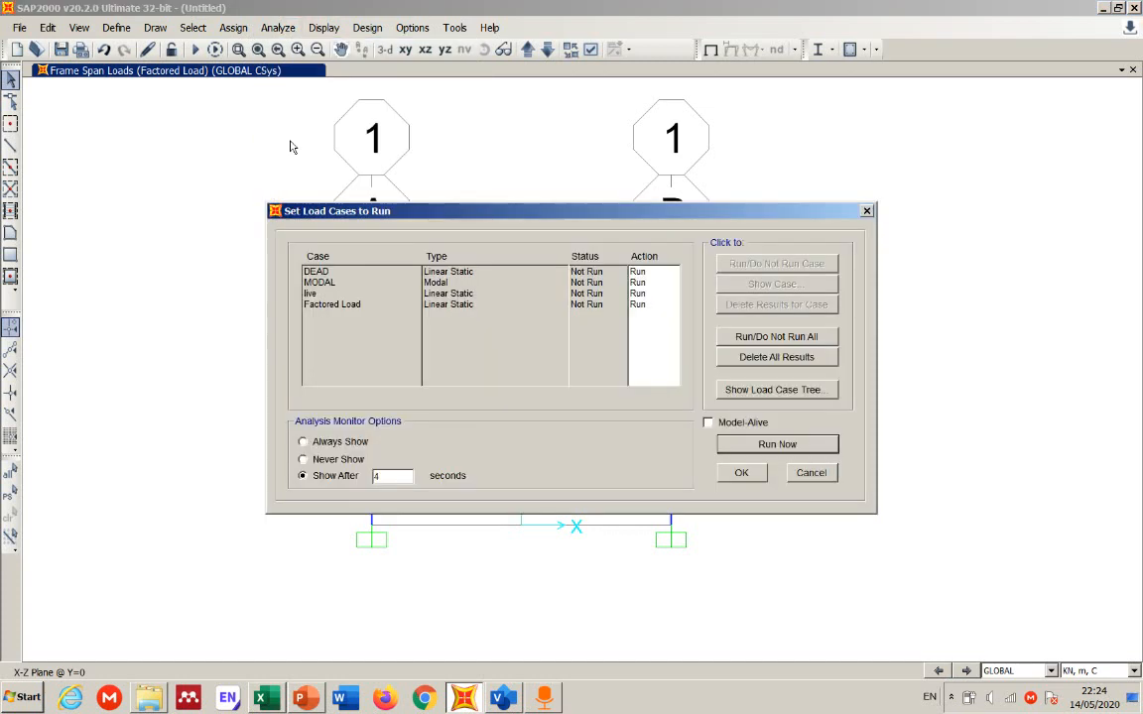
click(342, 295)
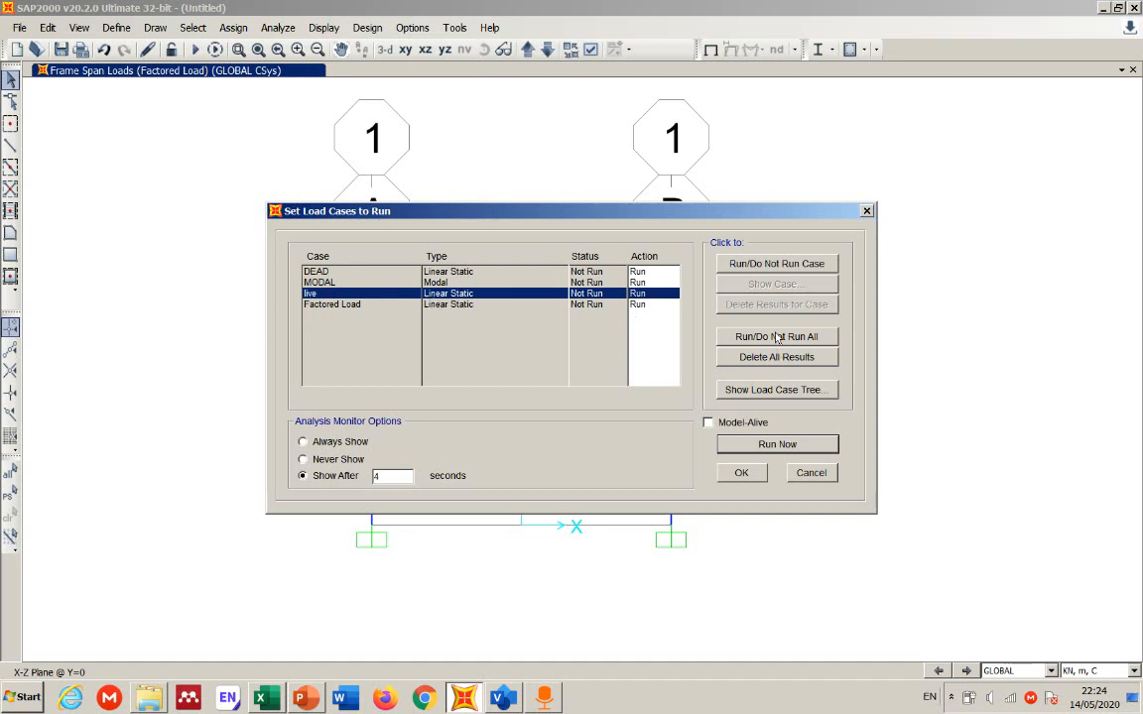
click(761, 262)
click(652, 273)
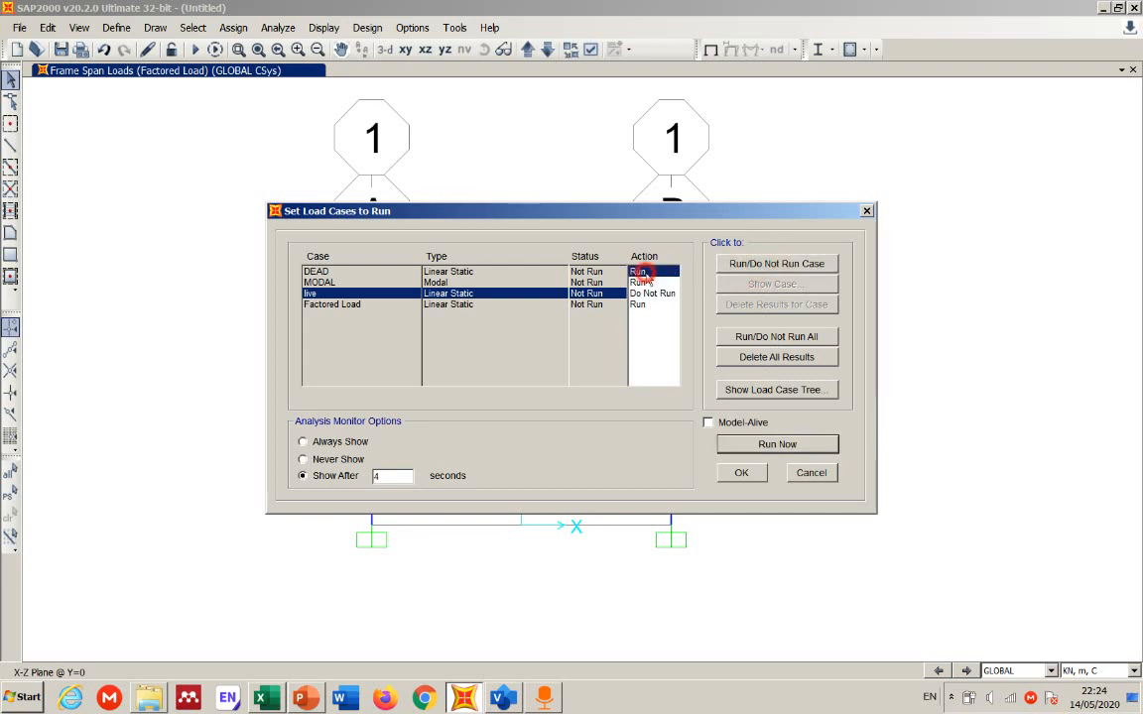
click(761, 263)
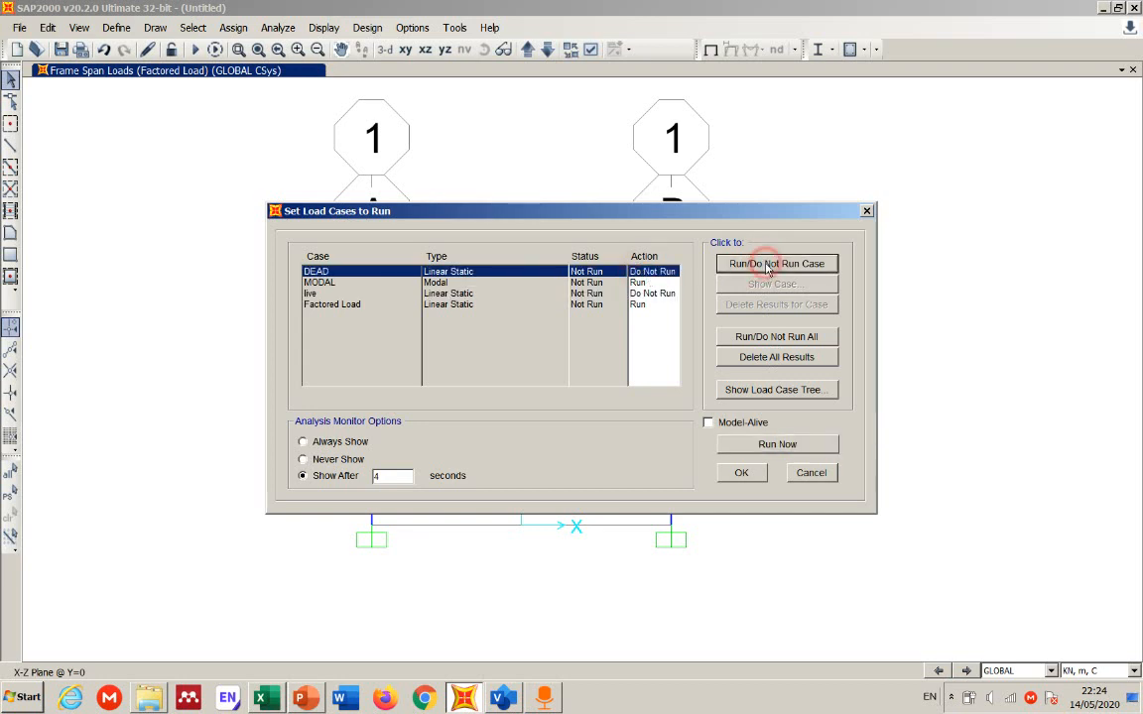
click(655, 283)
click(763, 263)
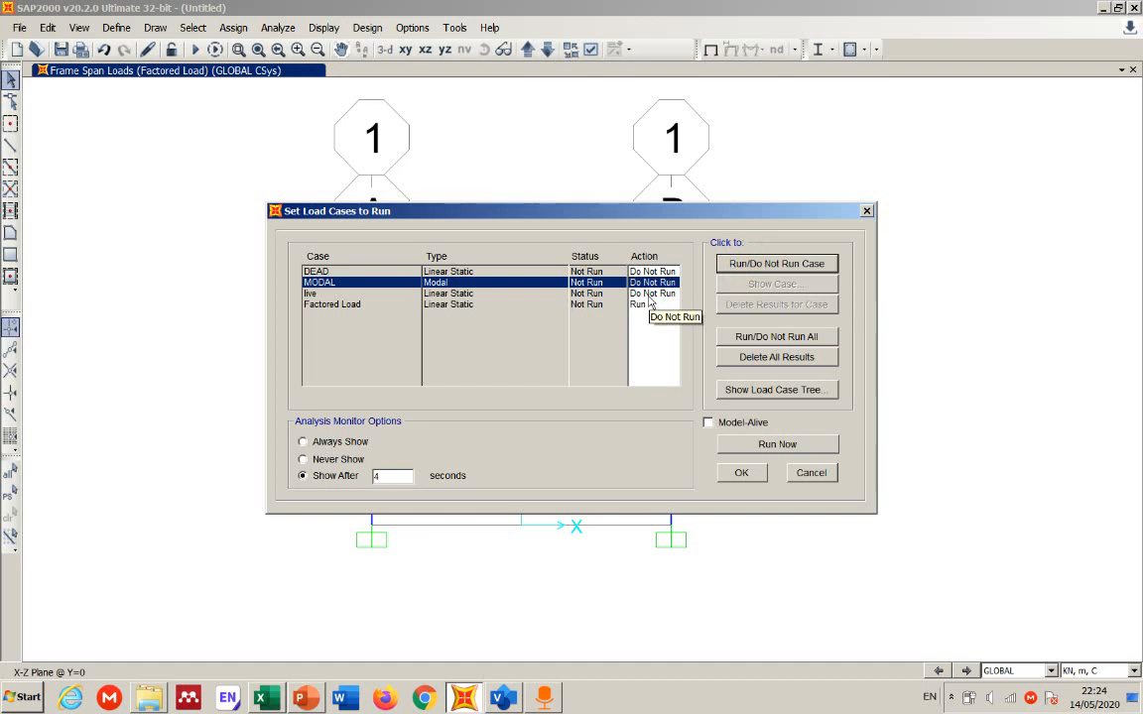
Step: Switch the DEAD load case to Run and back to Do Not Run
click(648, 304)
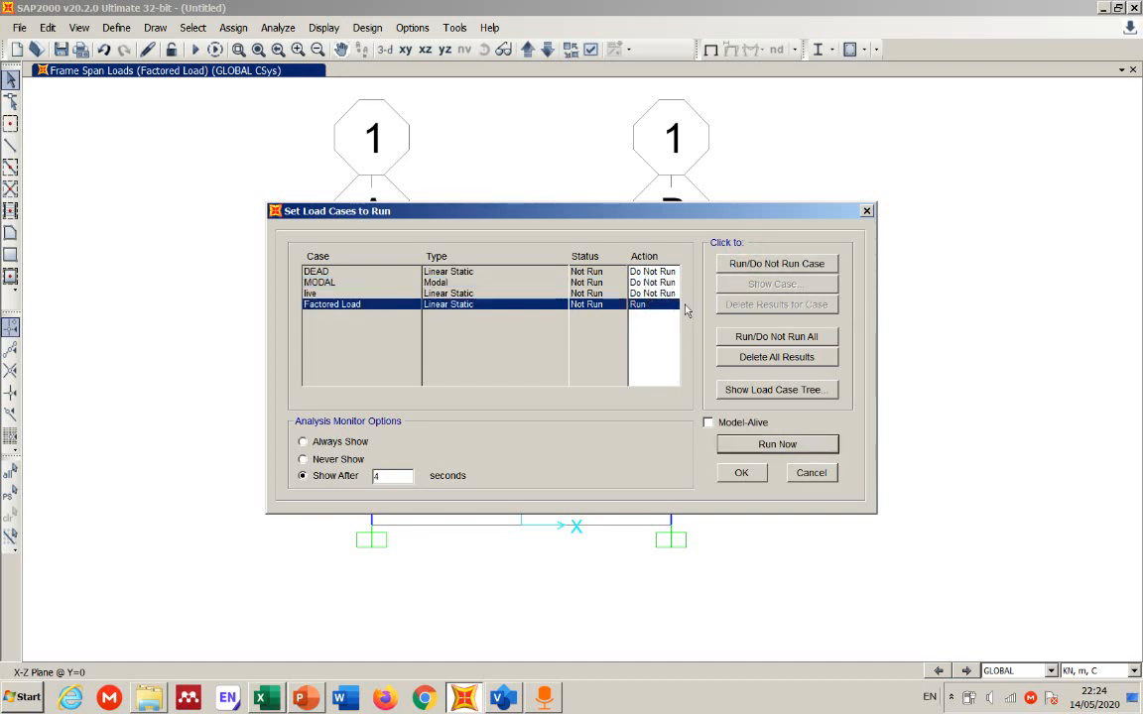
click(644, 273)
click(756, 265)
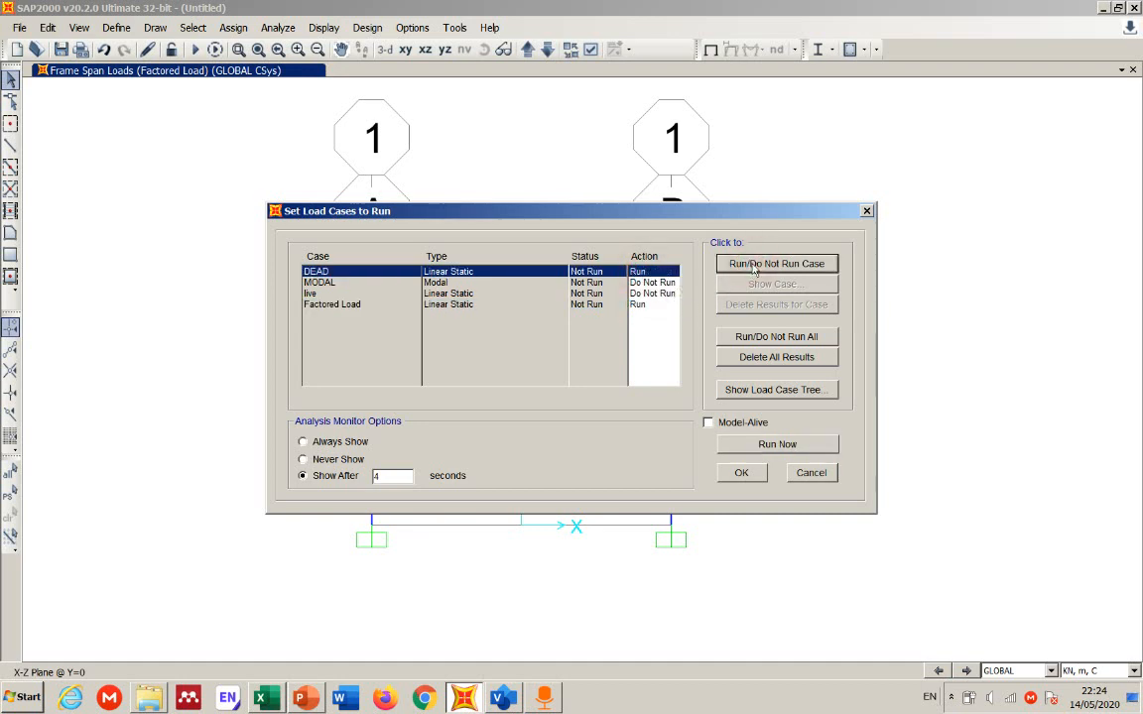
click(757, 264)
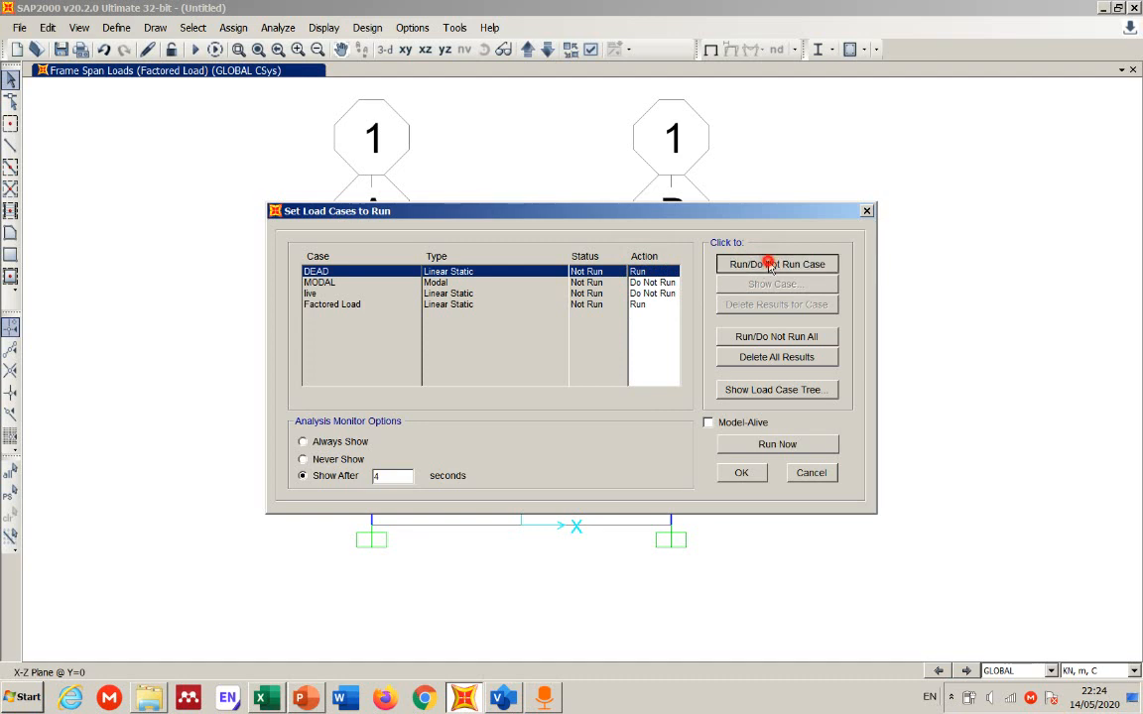
Step: Run the analysis for the Factored Load case only, saving the model file as frame1
click(590, 304)
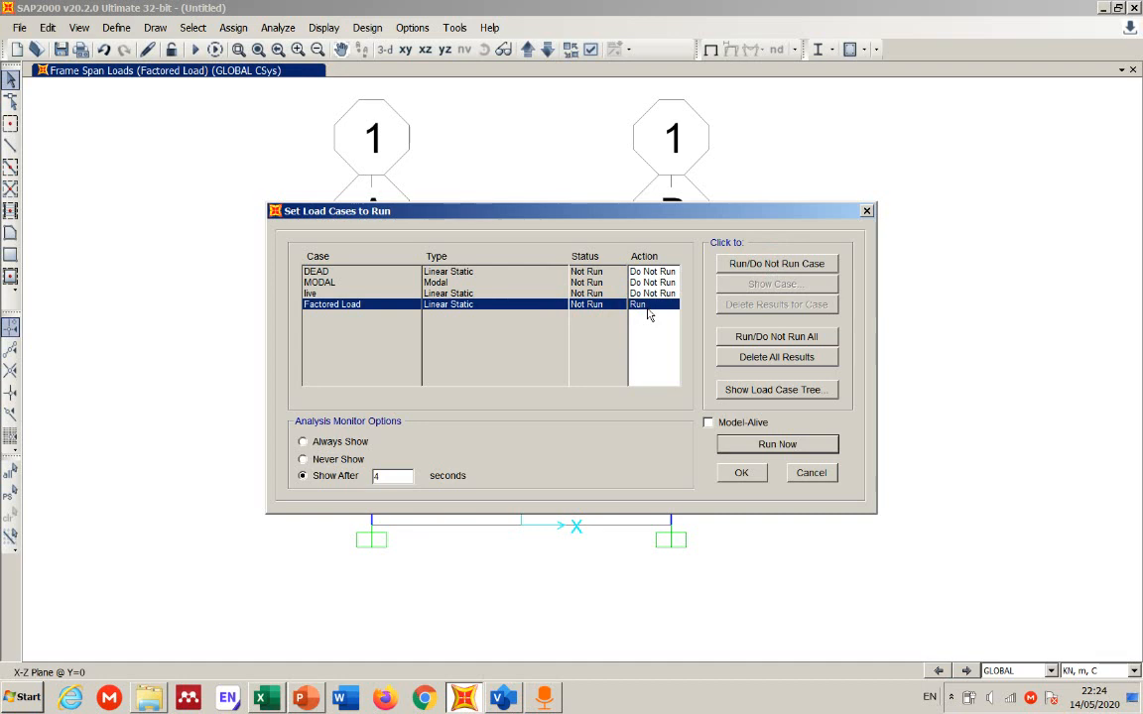
click(769, 445)
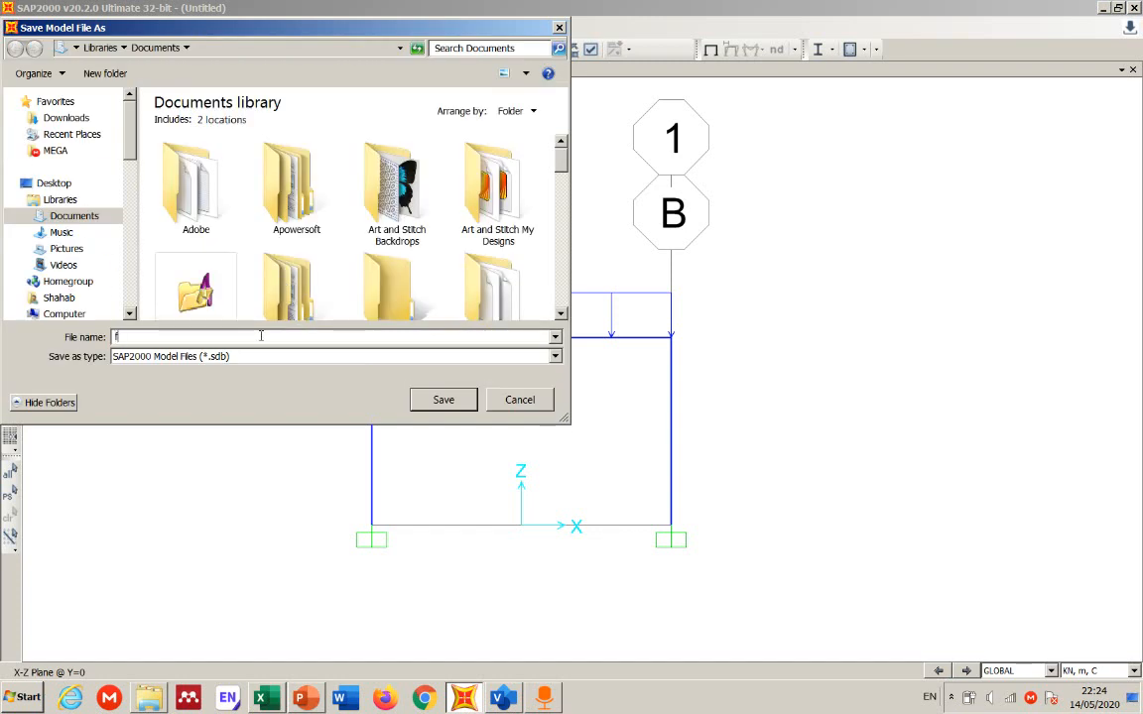
text(rame1)
click(449, 410)
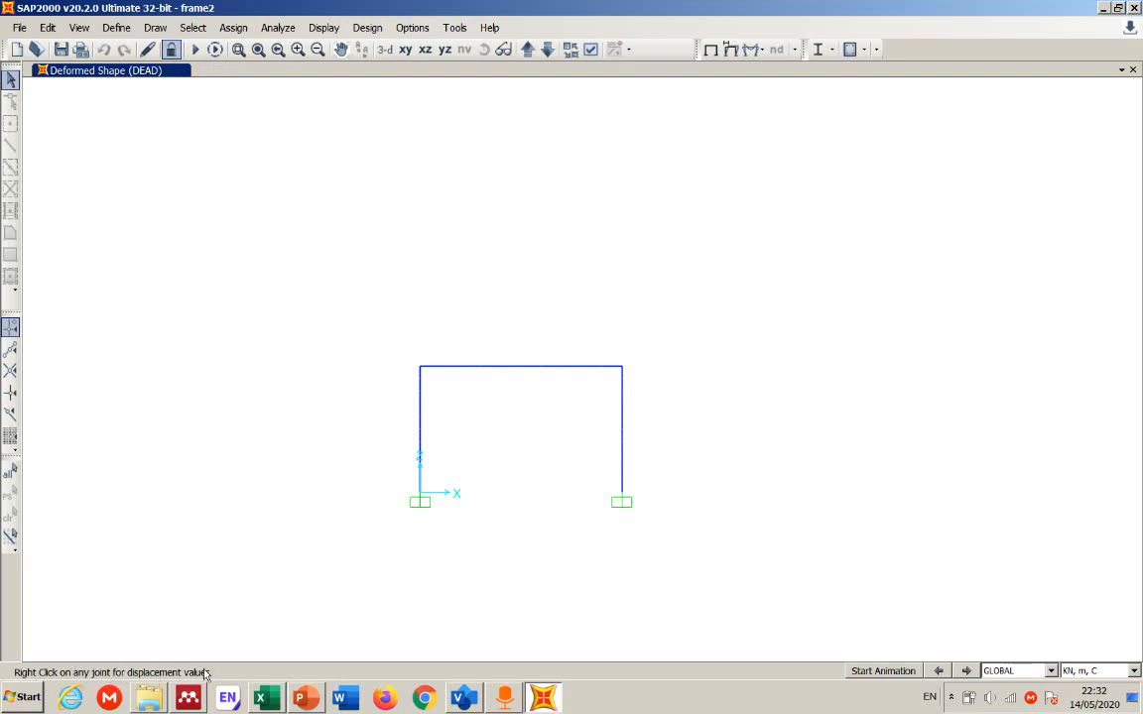
Step: Display the deformed shape of the frame for the FactoredLoad case with automatic scaling
middle_drag(501, 397, 567, 339)
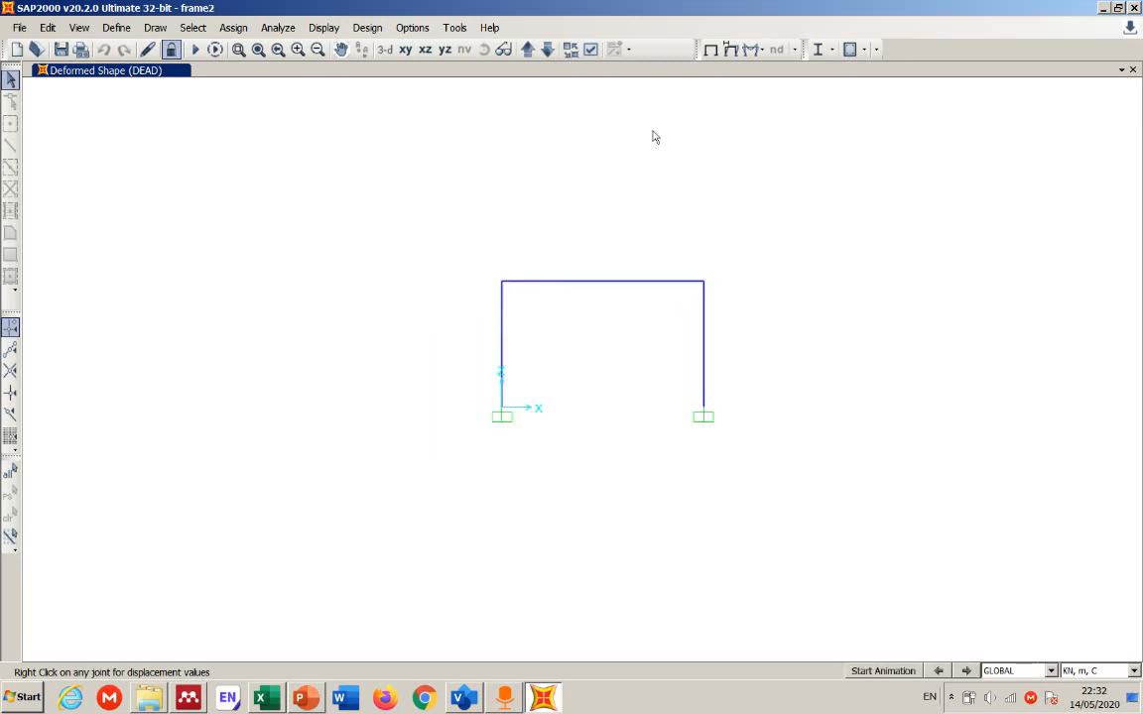
click(733, 54)
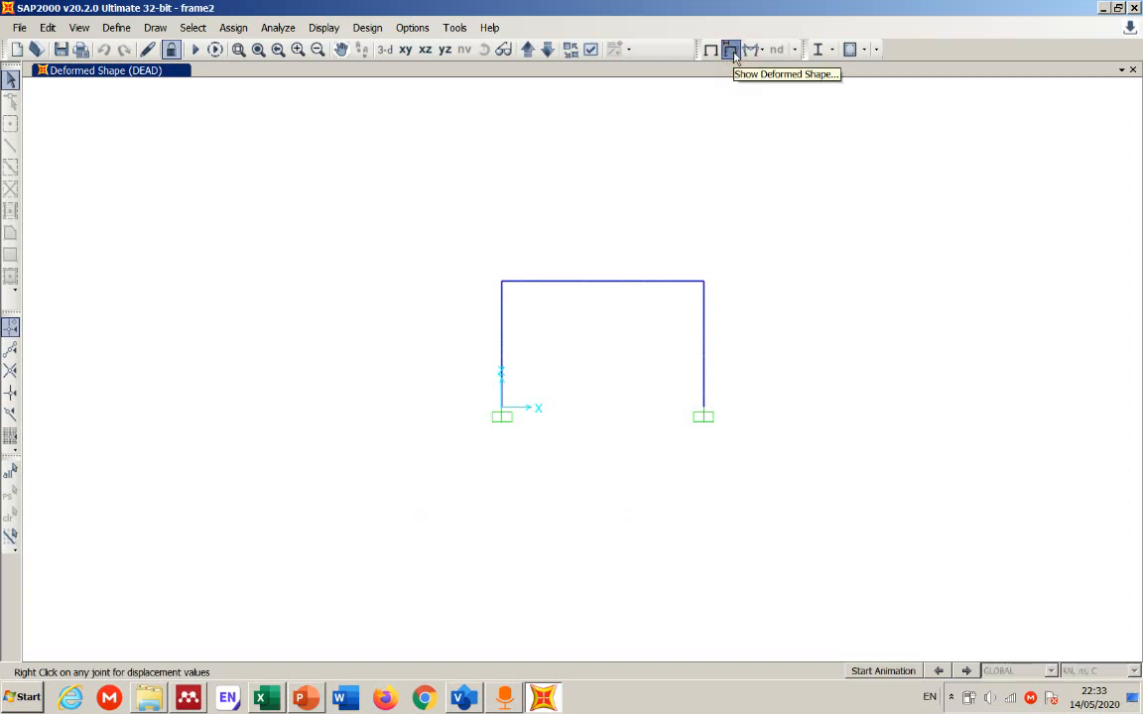
click(684, 95)
click(572, 122)
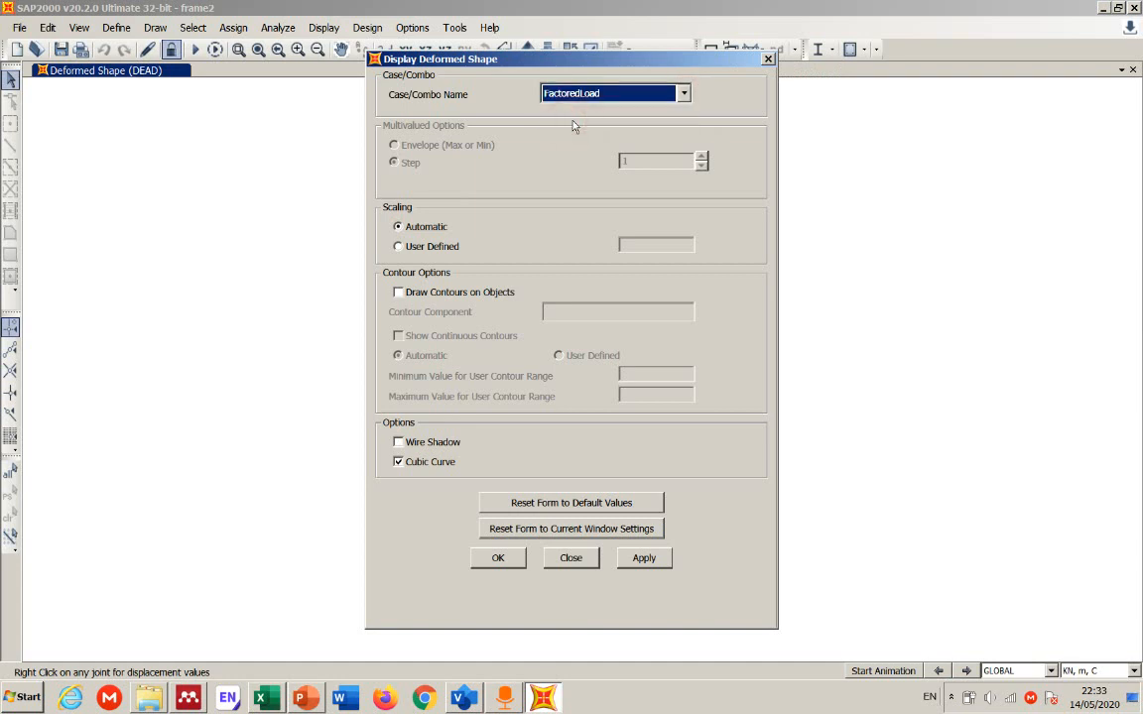
click(499, 559)
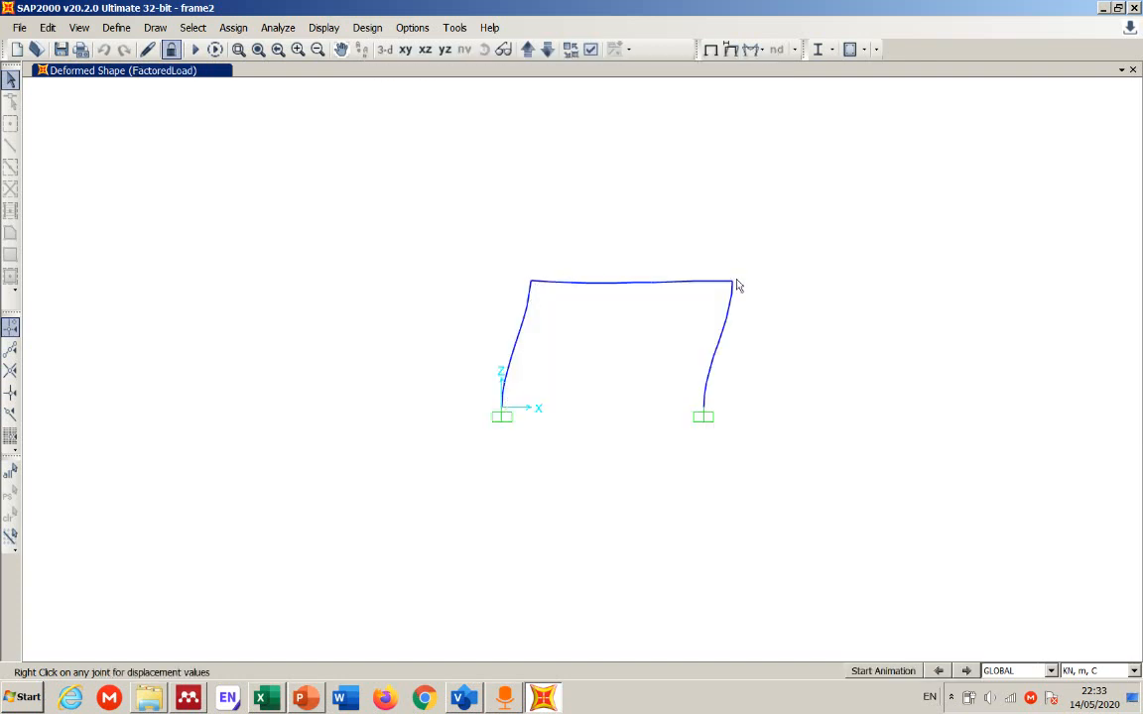
Step: Check the displacements of the joint at the beam's right end and set the units to KN, mm, C
mouse_move(733, 286)
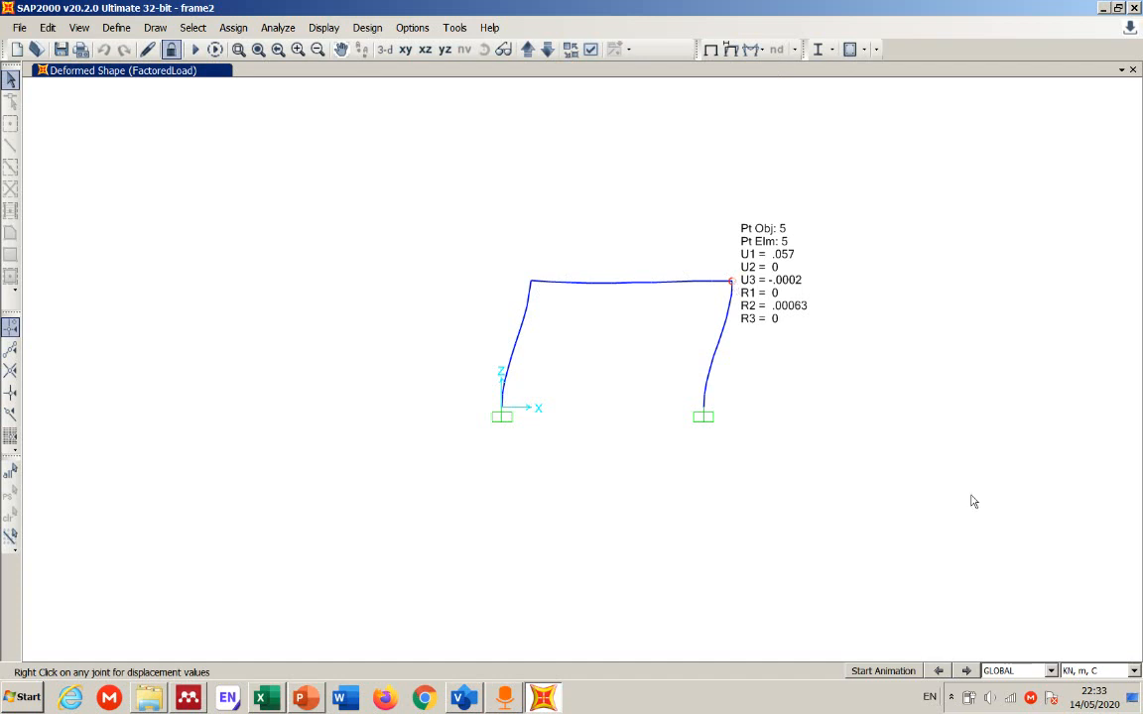
click(1133, 672)
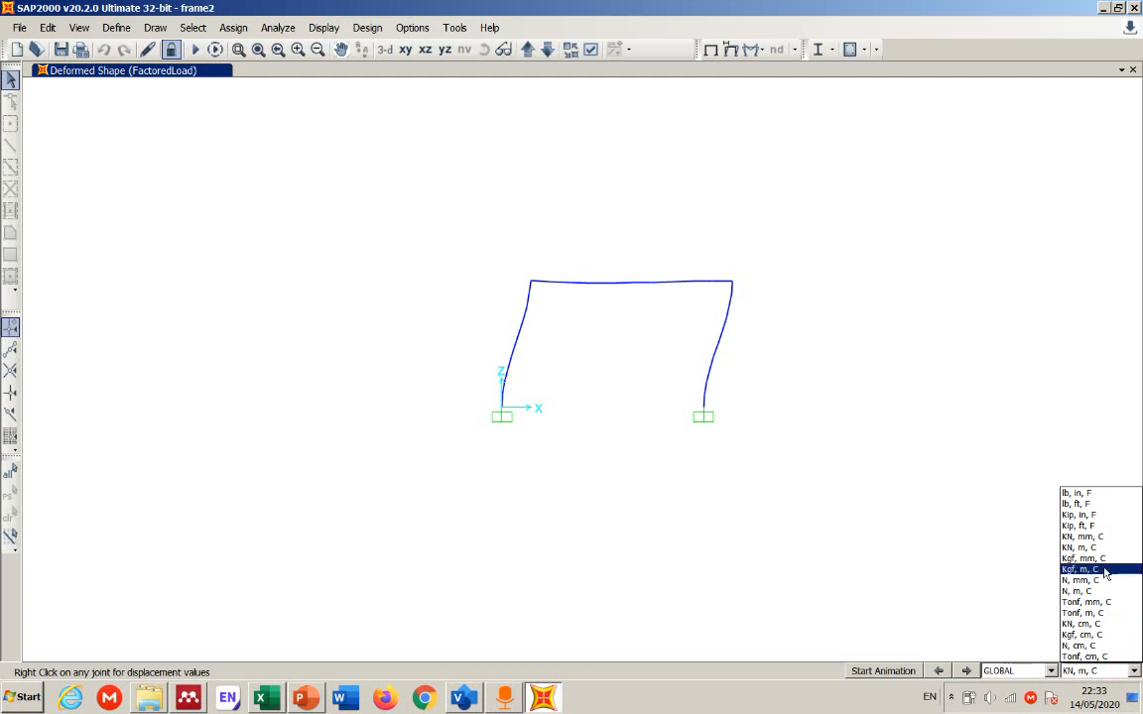
click(1095, 538)
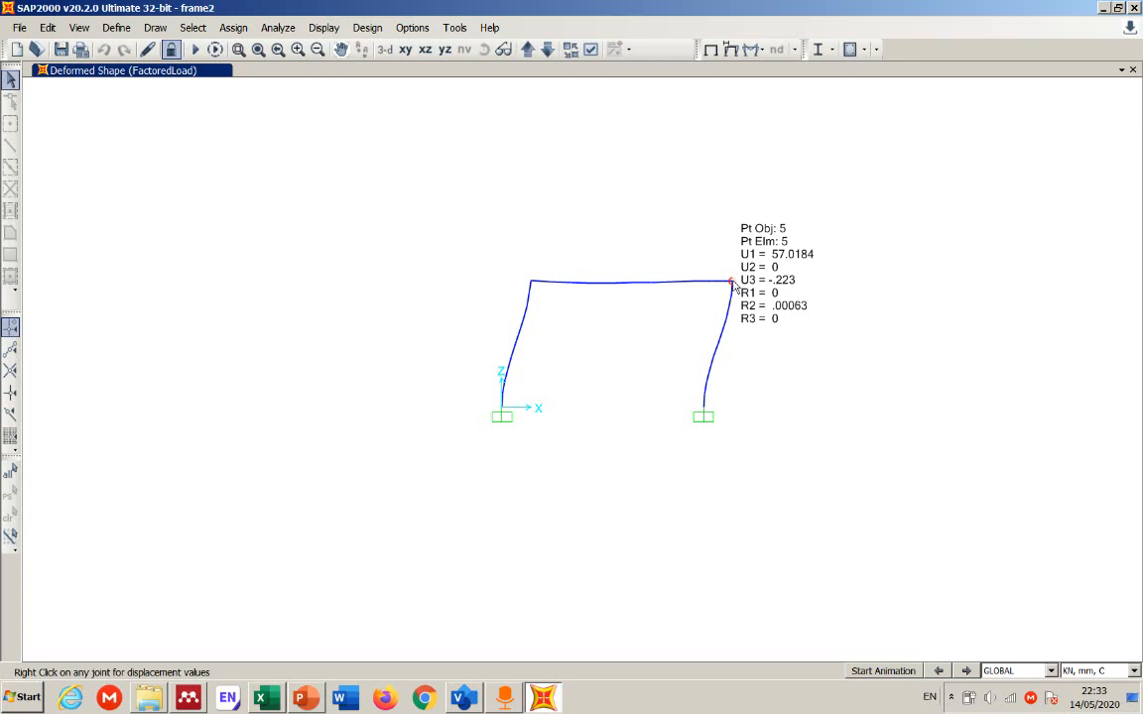
Step: Mark the vertical load, lateral load and sway displacement on the deformed frame with the screen pen, and clear the markup
key(ctrl+alt+d)
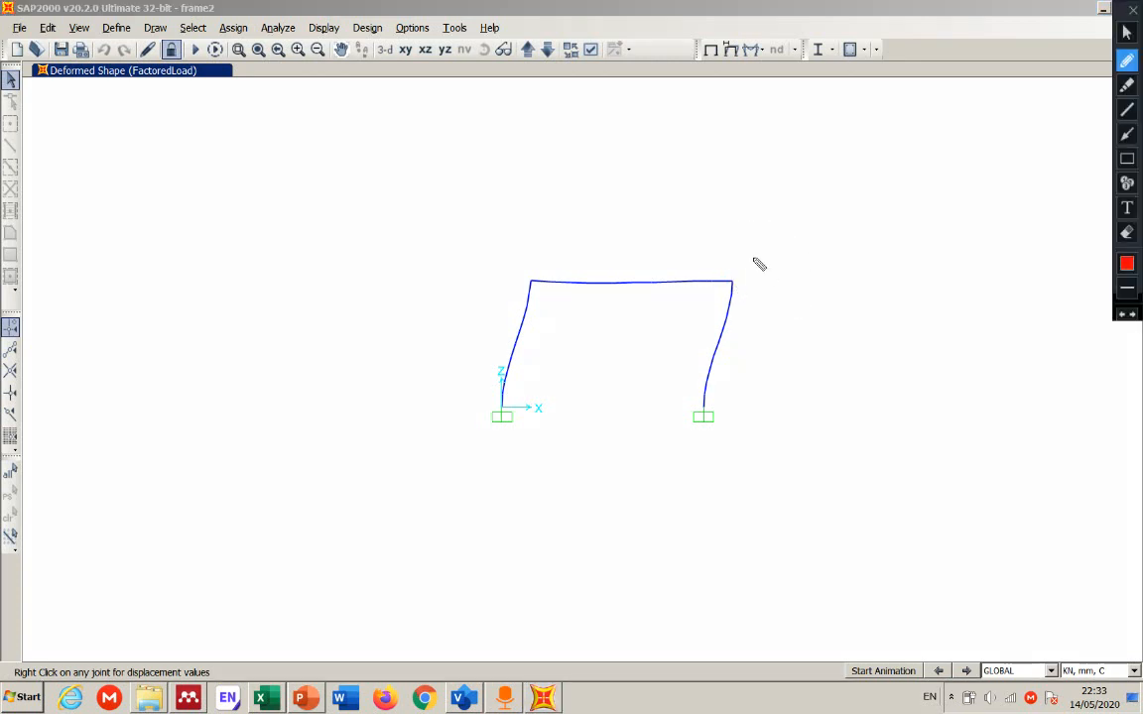
drag(723, 234, 719, 262)
drag(490, 291, 521, 298)
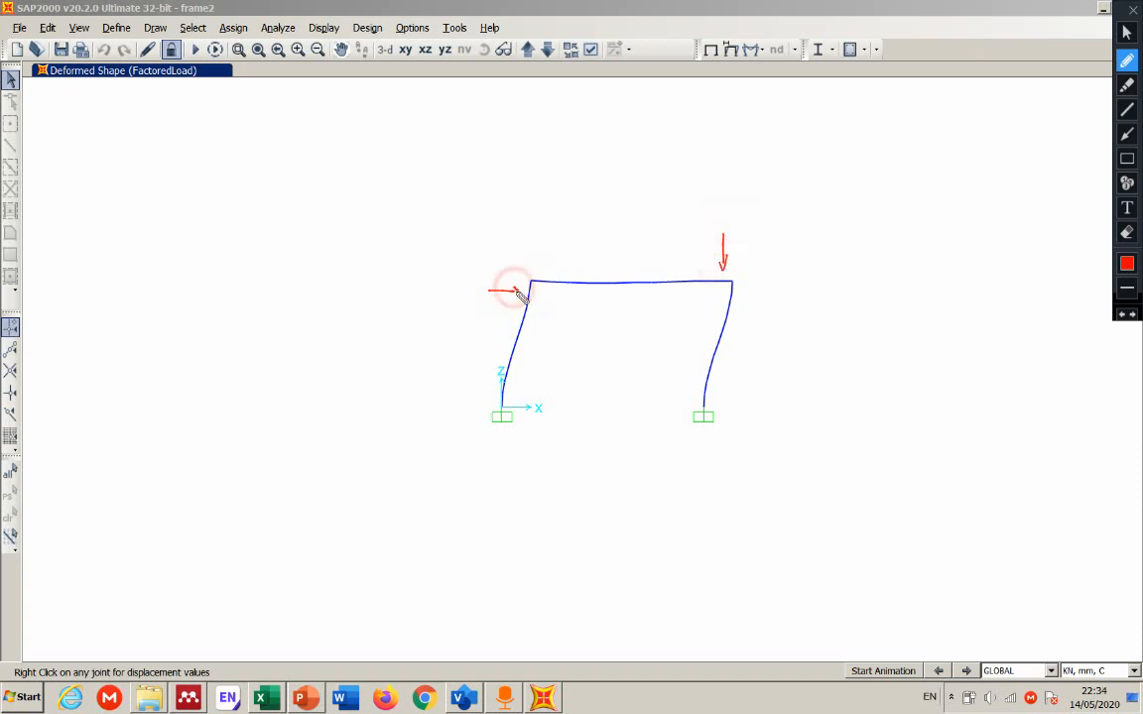
mouse_move(529, 238)
mouse_down()
mouse_move(532, 258)
mouse_move(507, 253)
mouse_move(514, 230)
mouse_up()
mouse_move(519, 215)
mouse_down()
mouse_move(530, 229)
mouse_move(517, 230)
mouse_move(530, 229)
mouse_up()
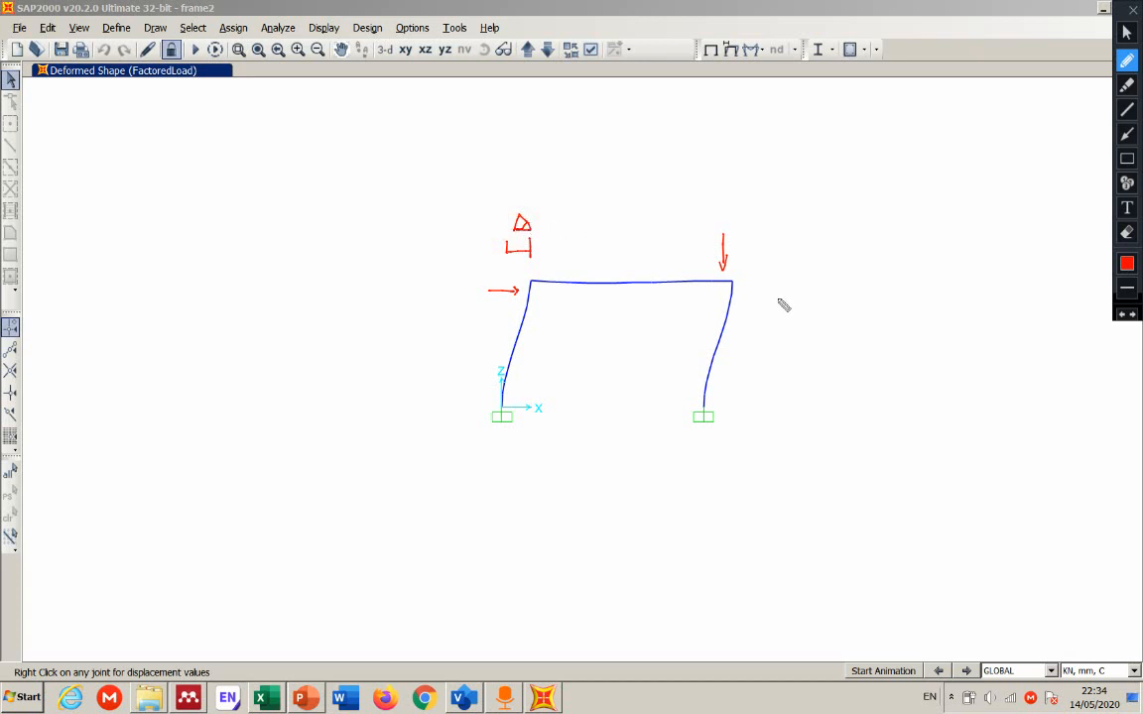
key(Escape)
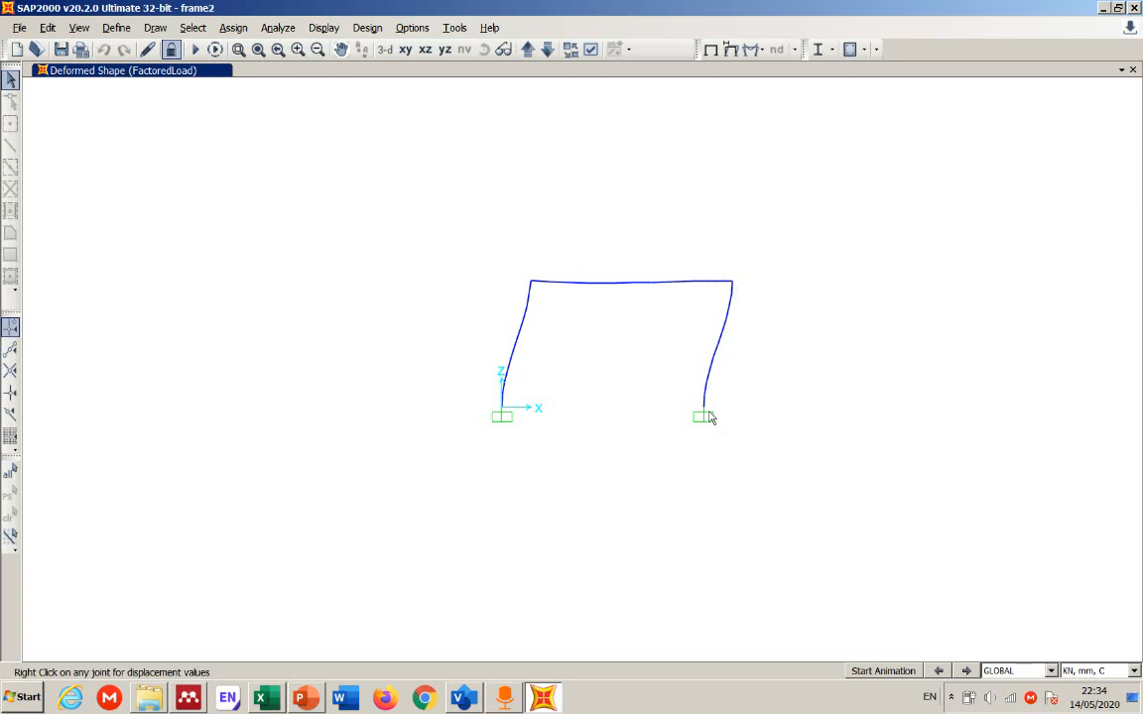
Step: Open the frame forces display settings and choose the FactoredLoad case, keeping the frame visible beside the dialog
mouse_move(704, 412)
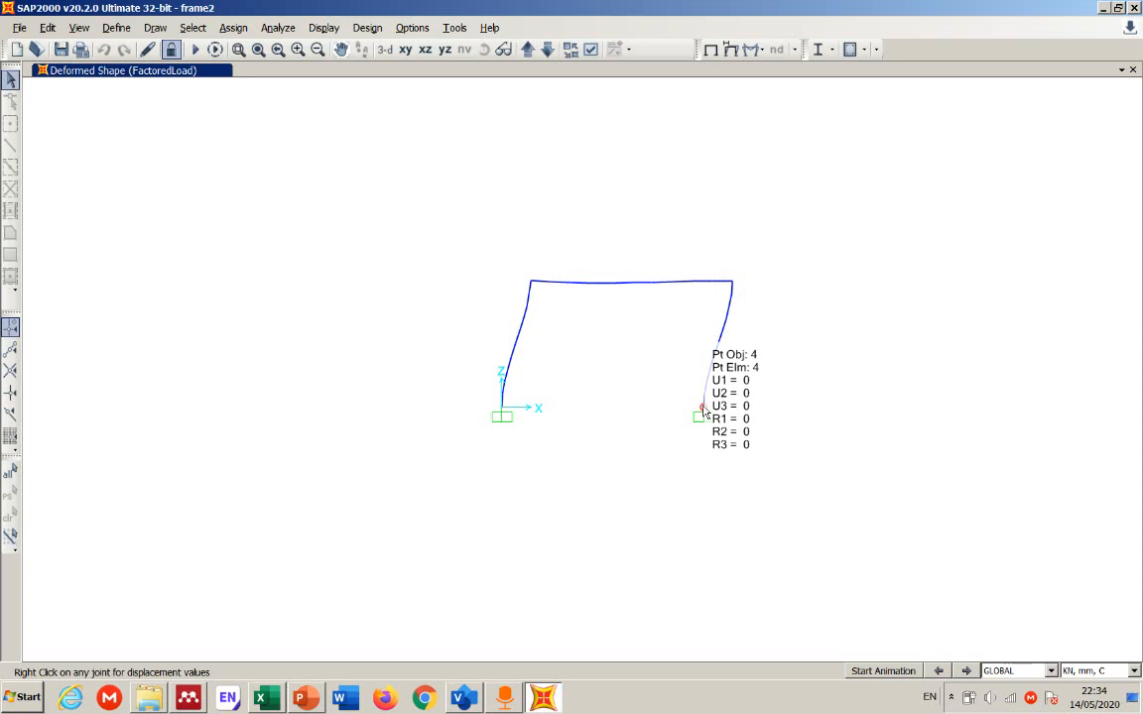
click(754, 52)
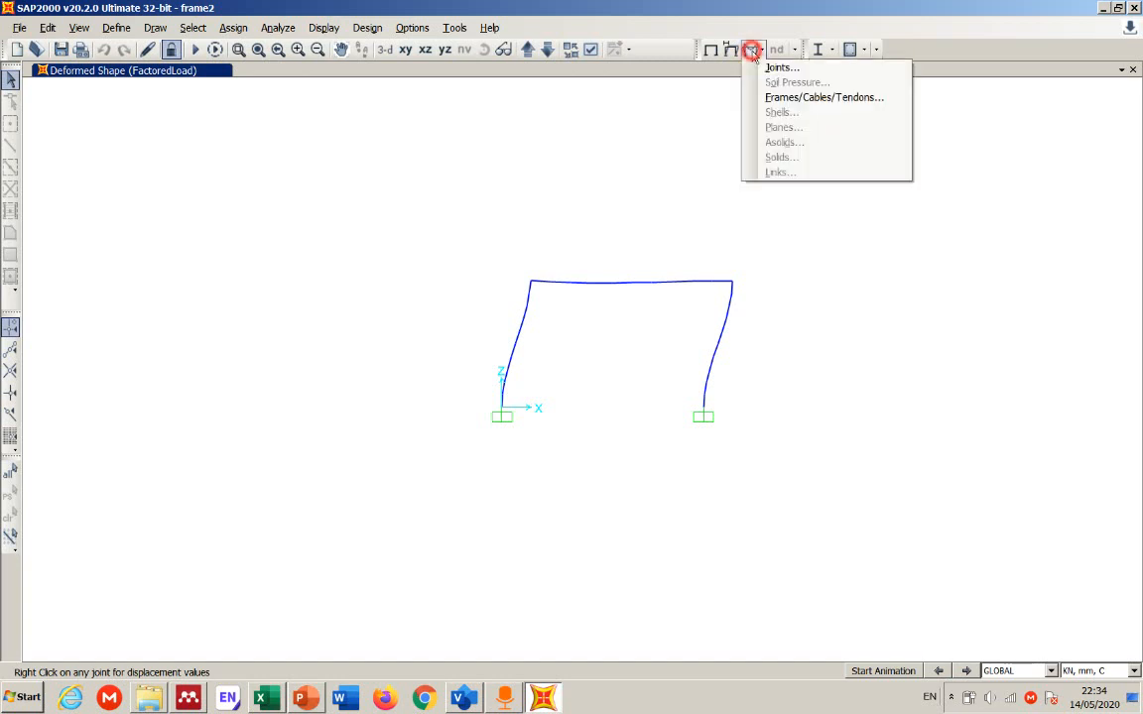
click(754, 52)
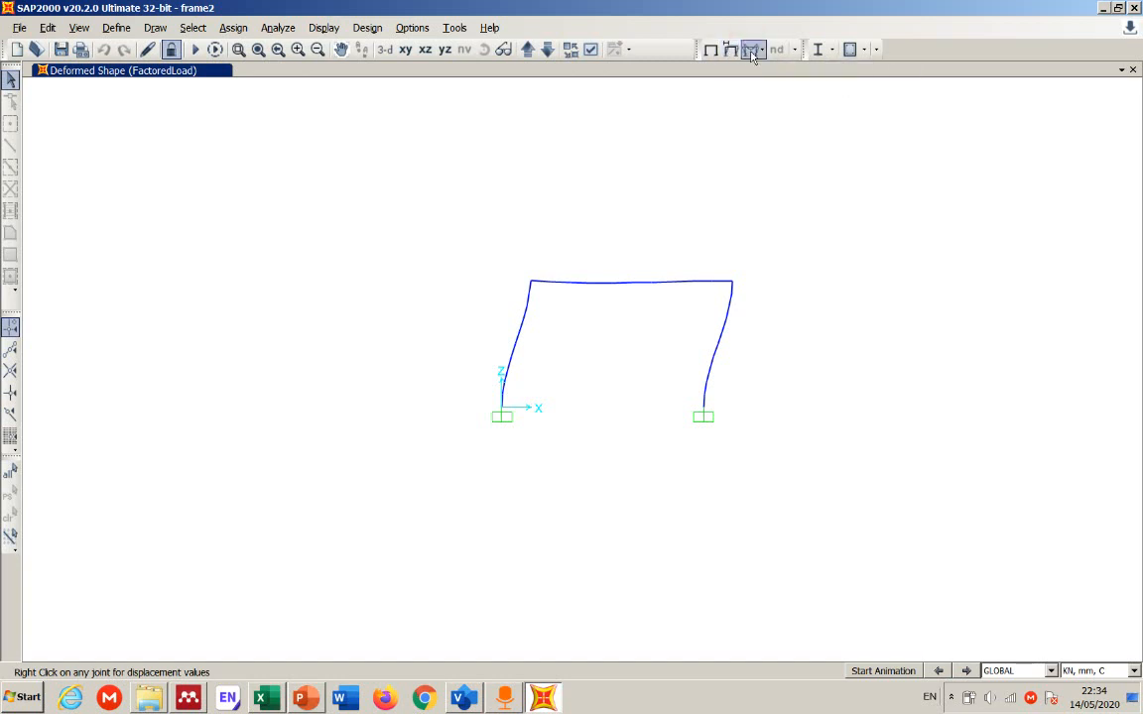
click(752, 48)
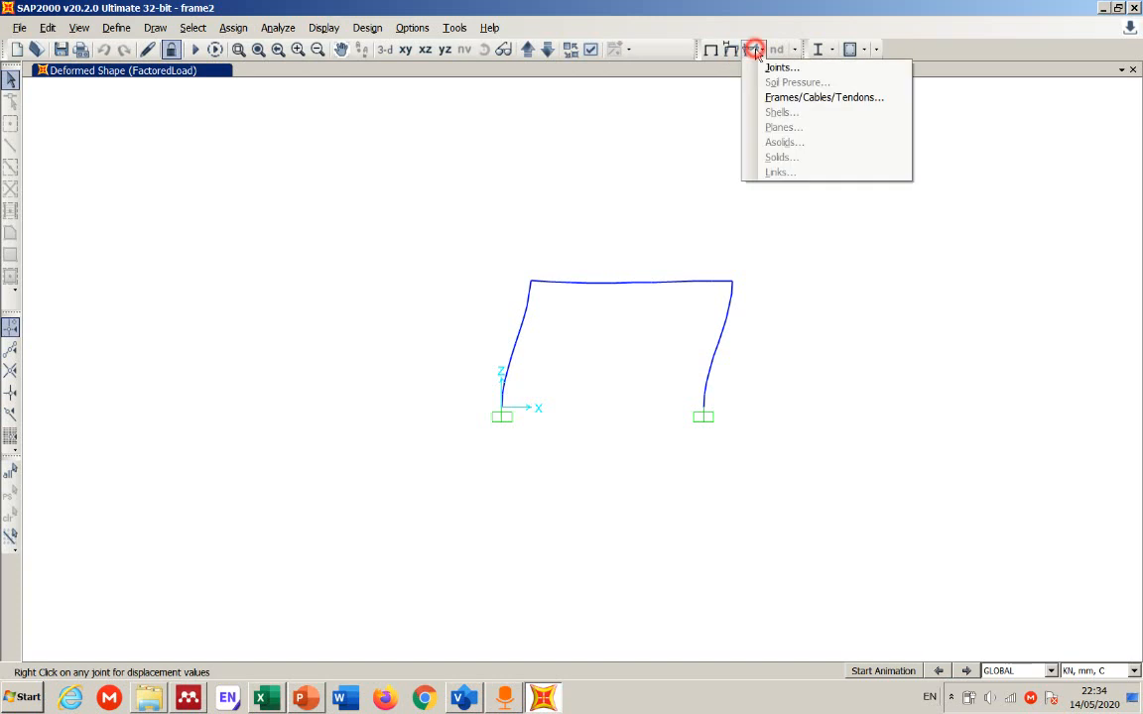
click(816, 99)
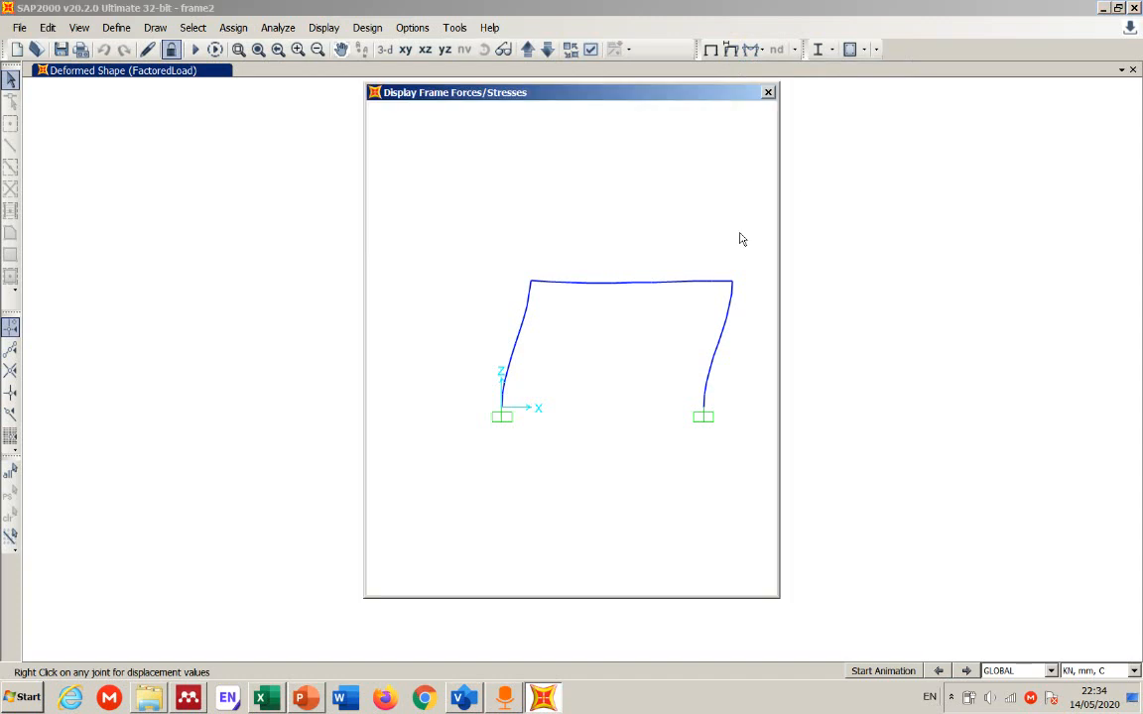
drag(609, 93, 285, 95)
click(361, 128)
click(248, 151)
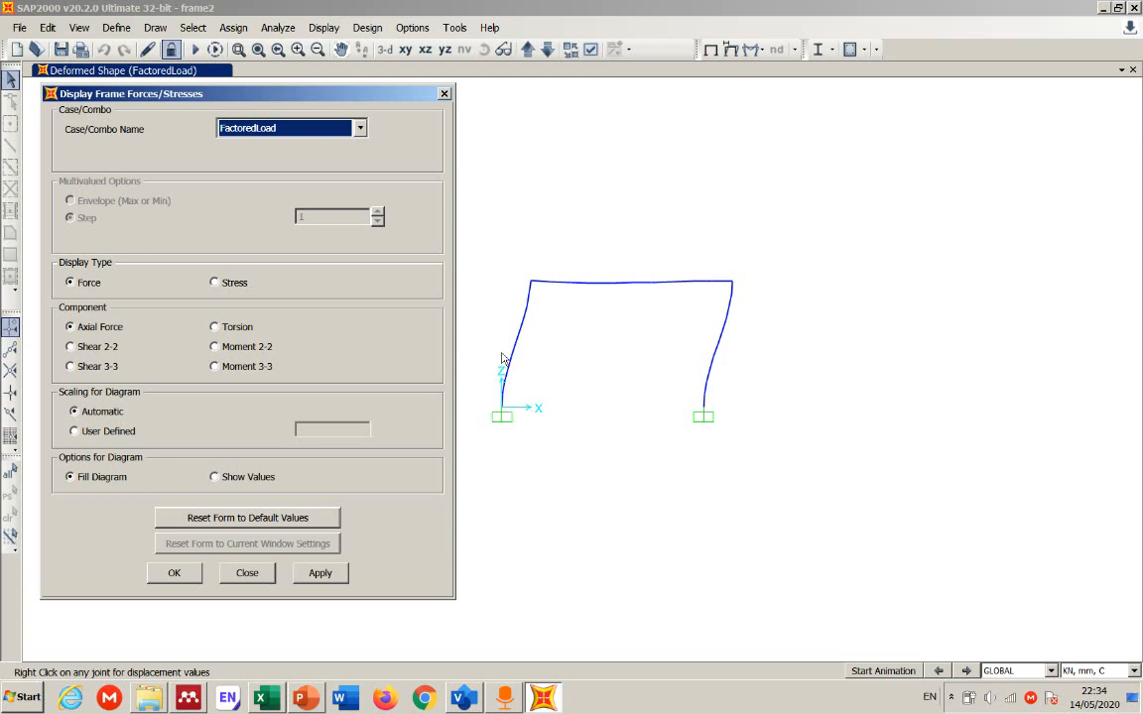
Step: Apply the Moment 2-2 component to the frame force diagram
click(215, 366)
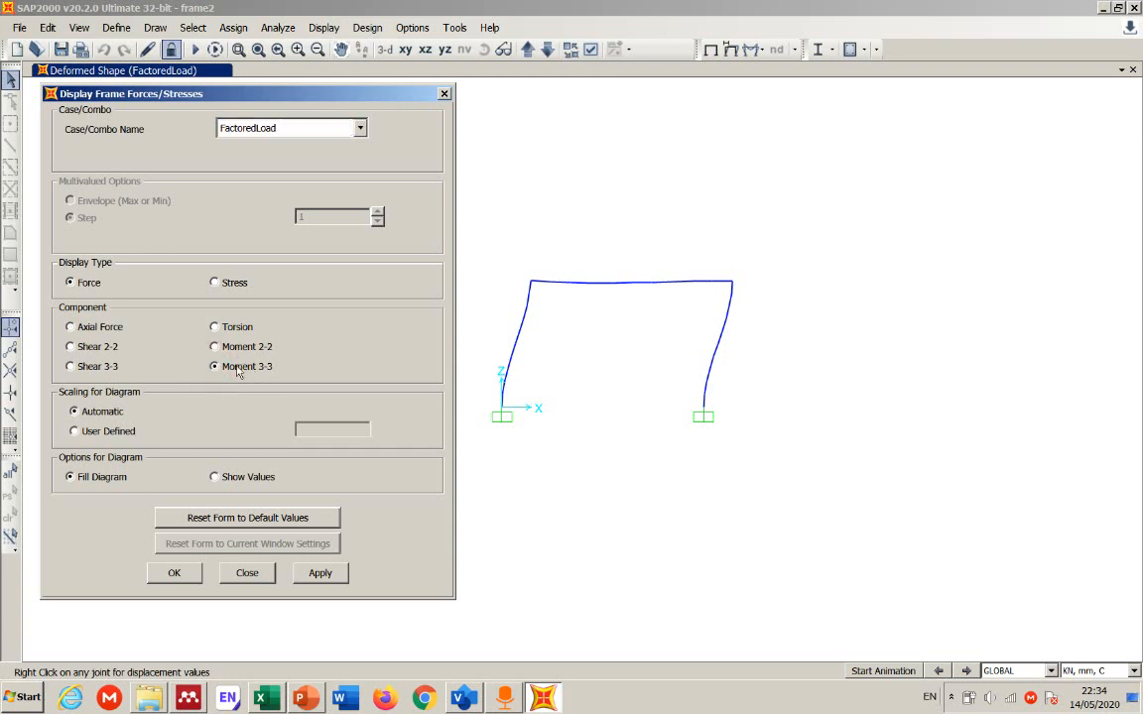
click(216, 346)
click(320, 572)
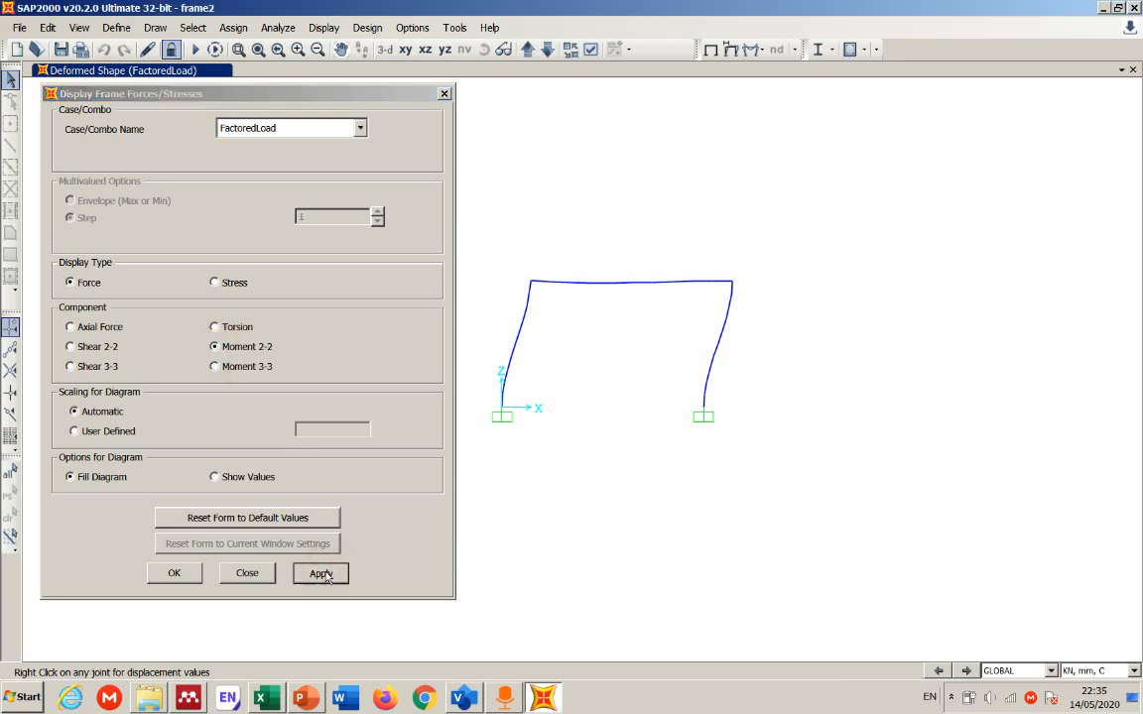
Step: Display the Moment 3-3 diagram for FactoredLoad with values shown on the members instead of the filled diagram
click(216, 366)
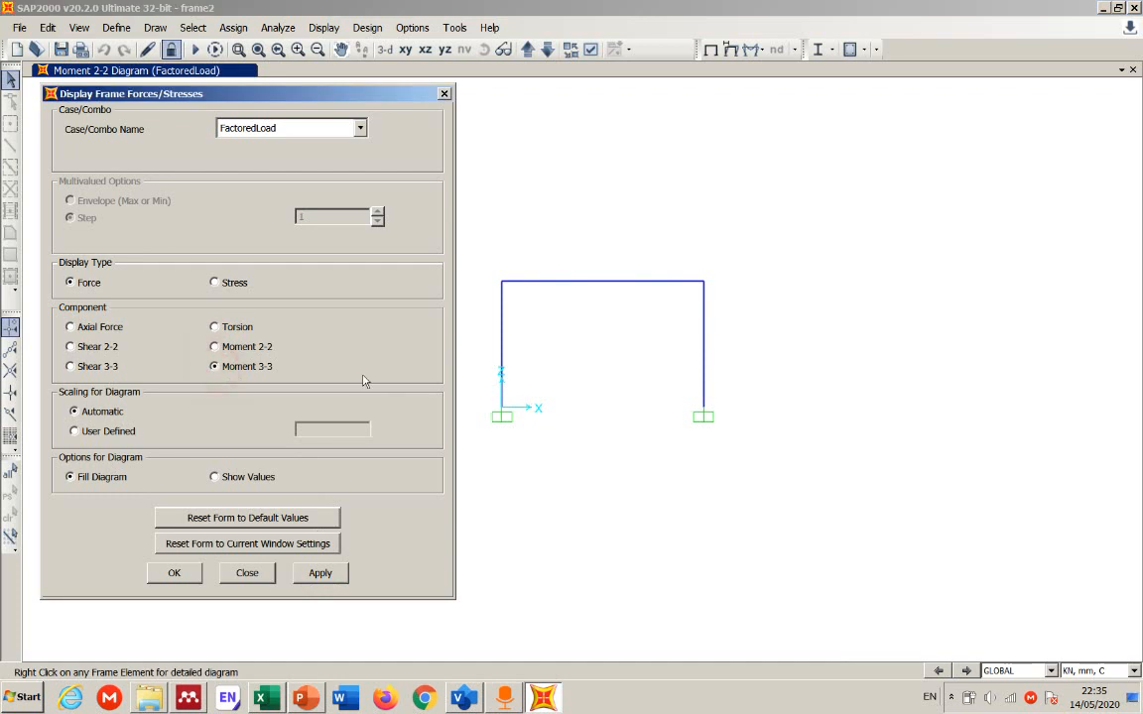
click(319, 572)
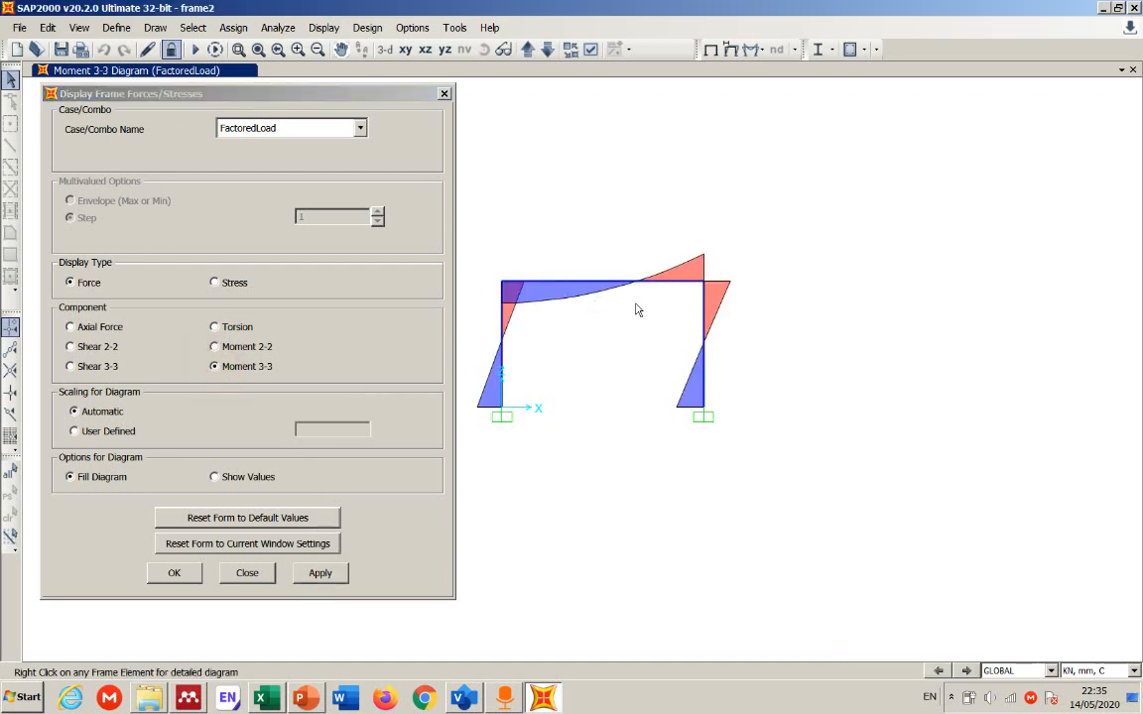
click(216, 479)
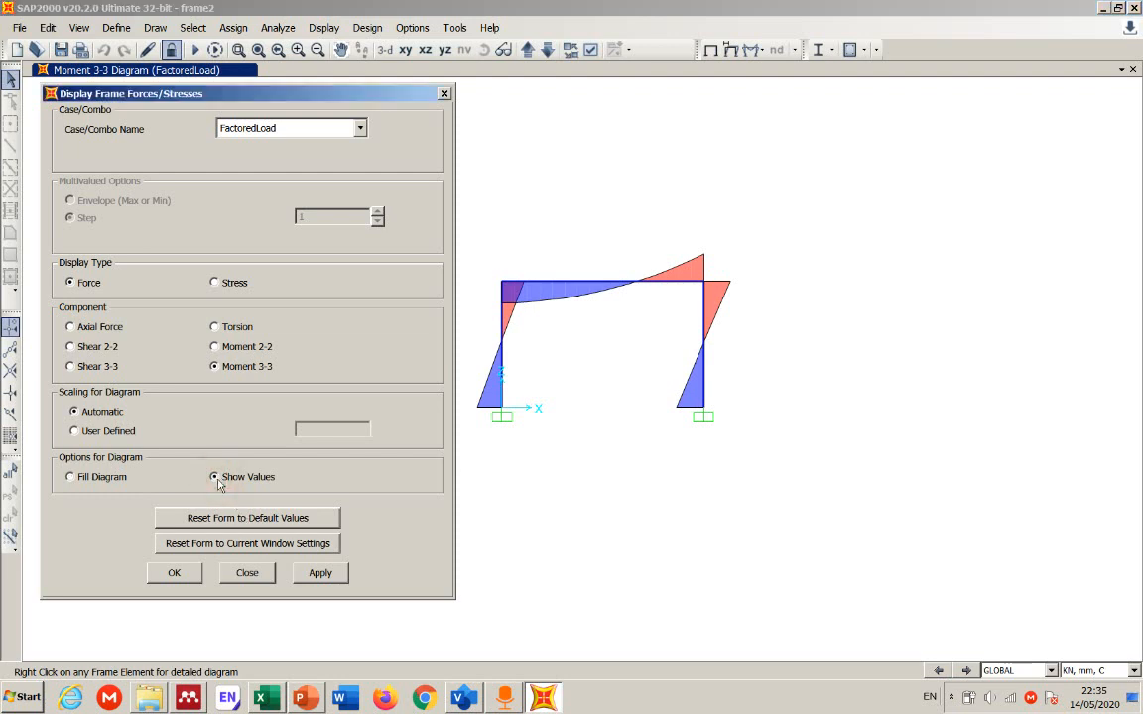
click(319, 573)
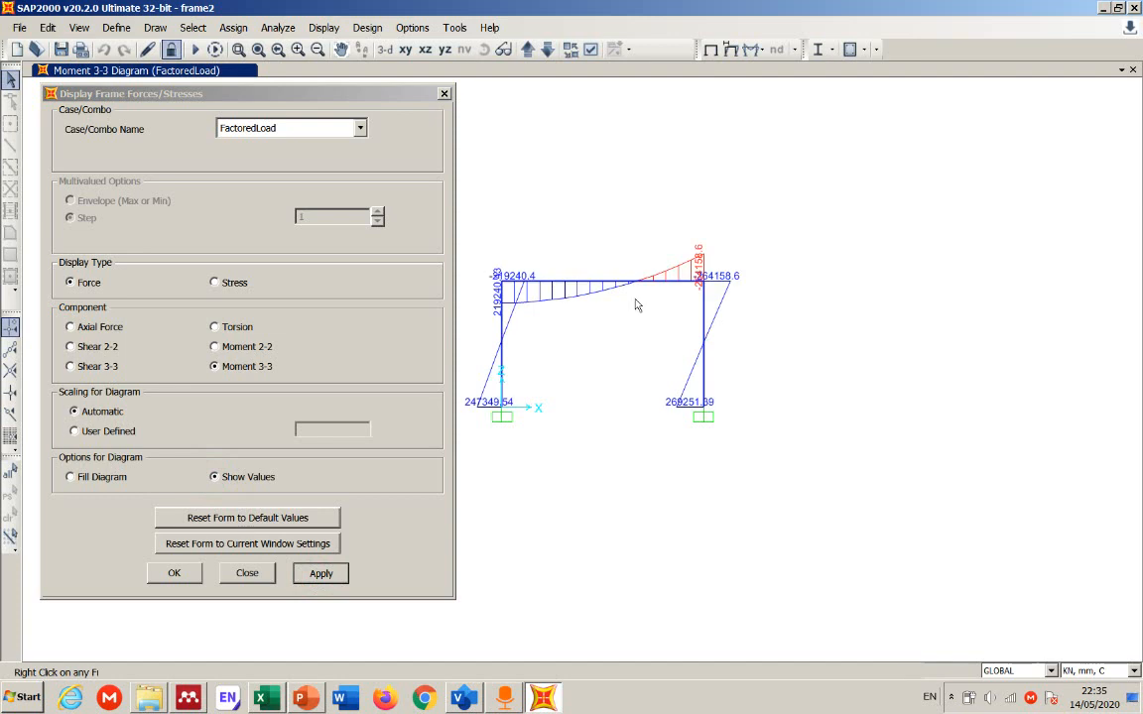
click(188, 574)
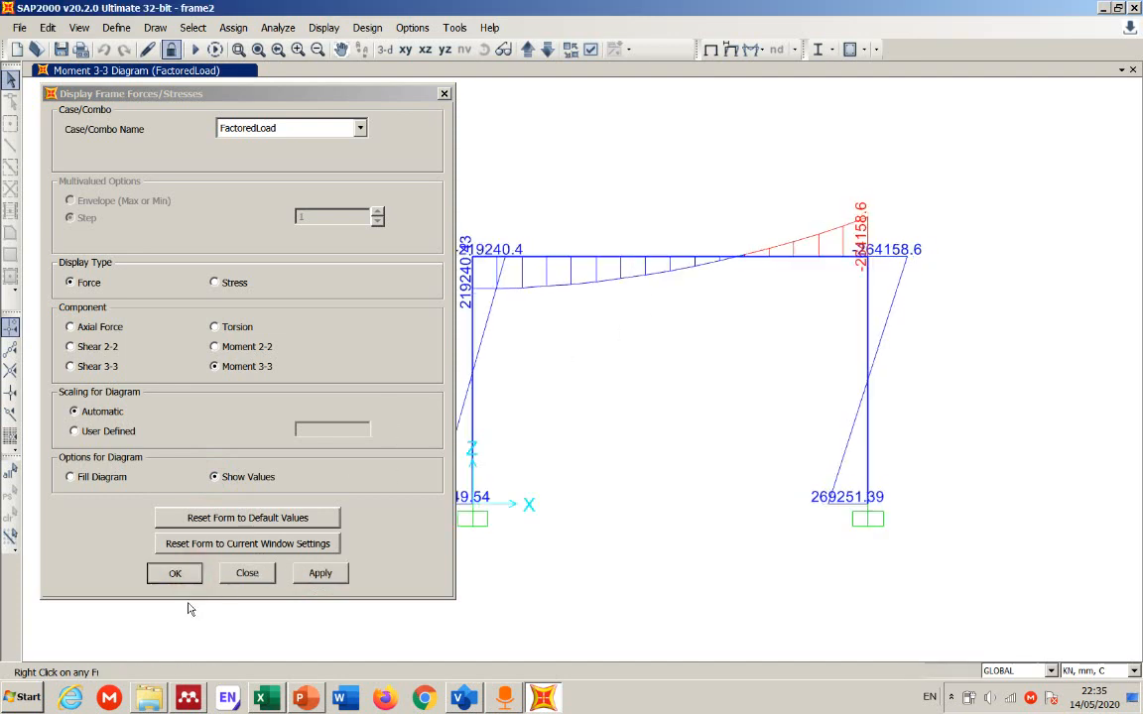
click(175, 575)
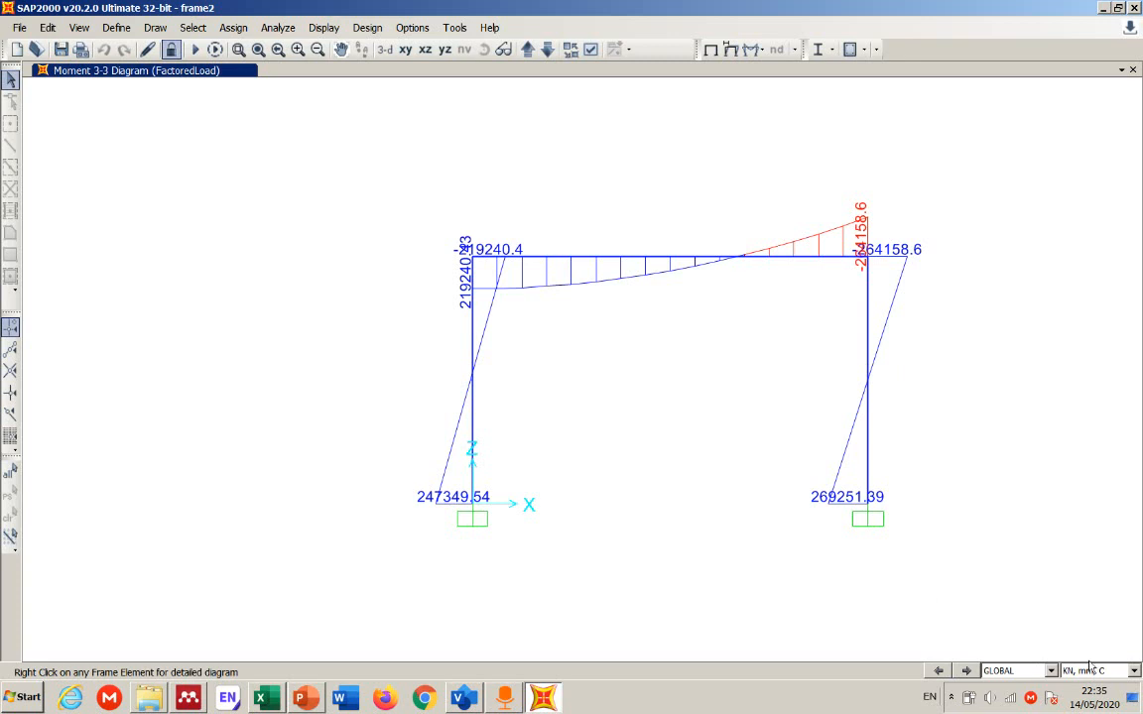
Step: Set the units to KN, m, C and switch to Excel to compare the moments with the Final Results sheet
click(1134, 672)
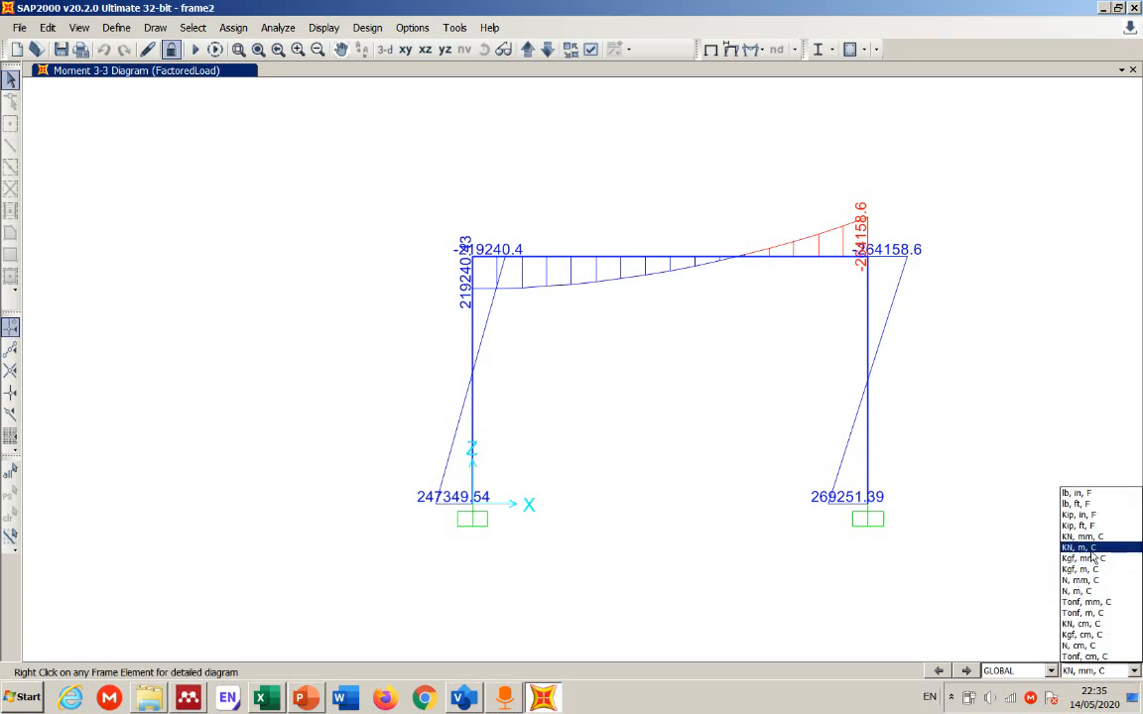
click(1084, 547)
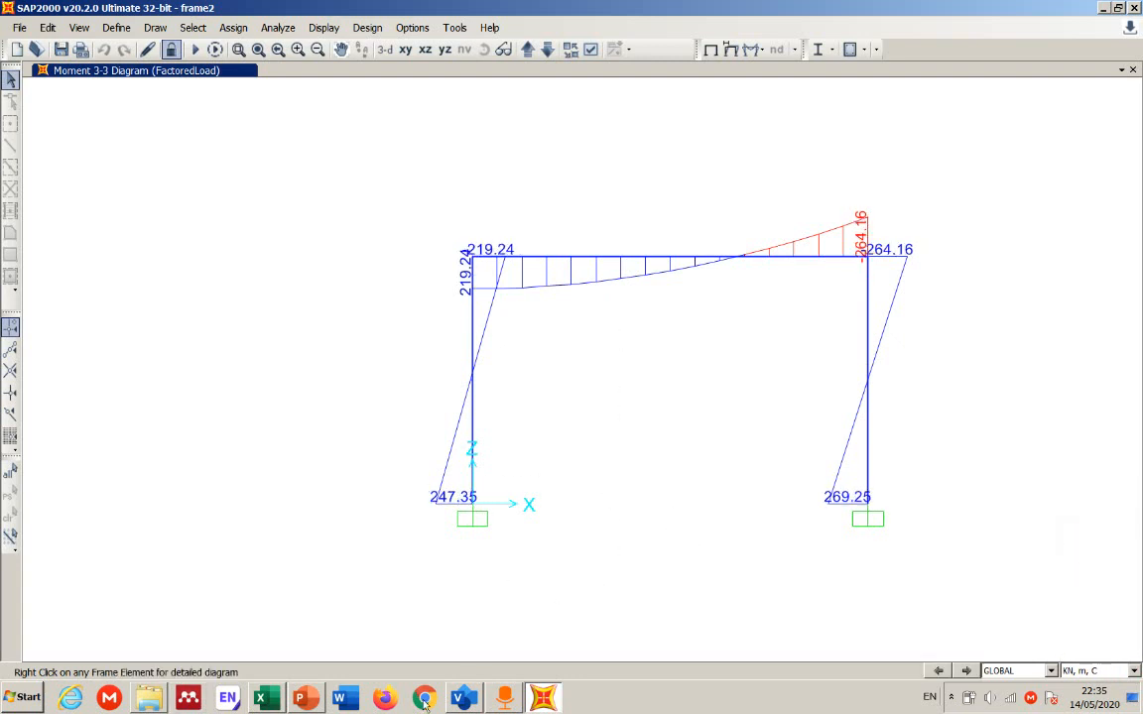
click(279, 700)
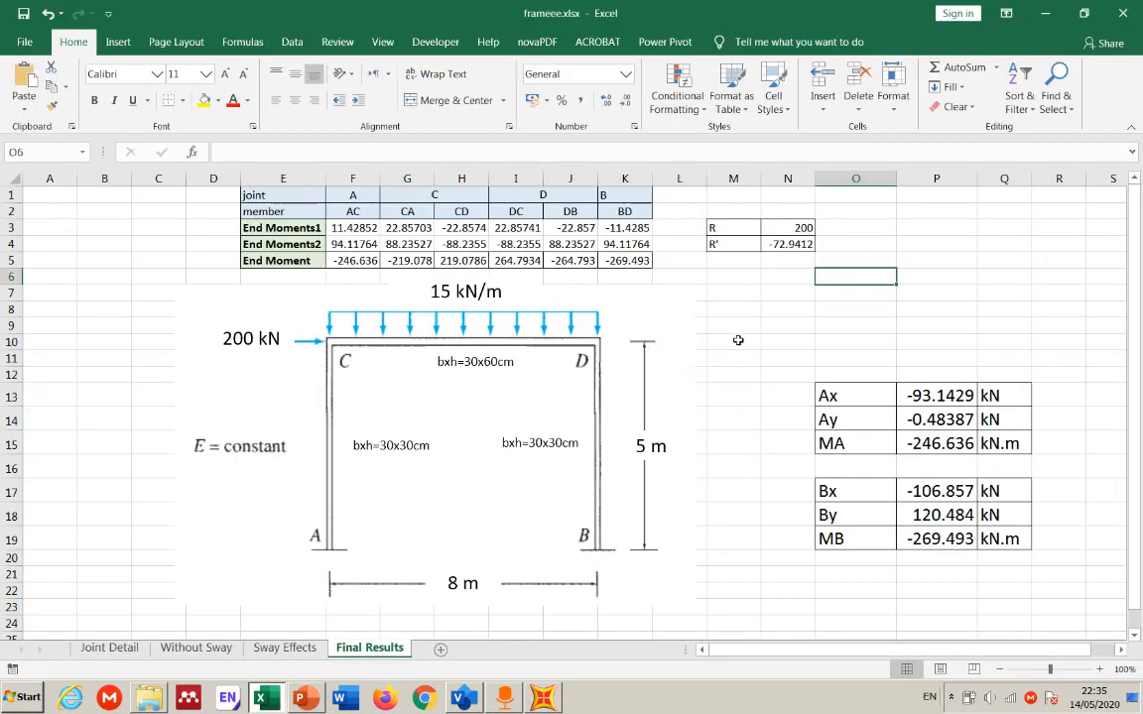
click(477, 480)
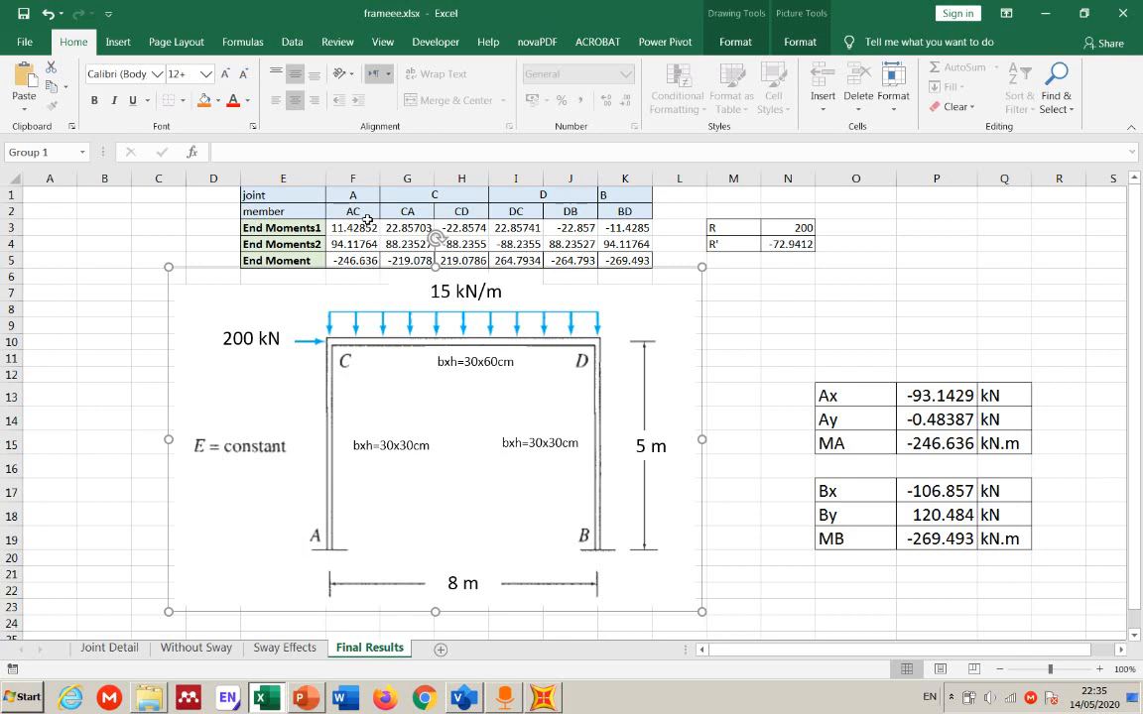
Step: Compare the AC end moment in the Final Results sheet with the moment diagram in SAP2000 at the base and top of column AC
click(361, 264)
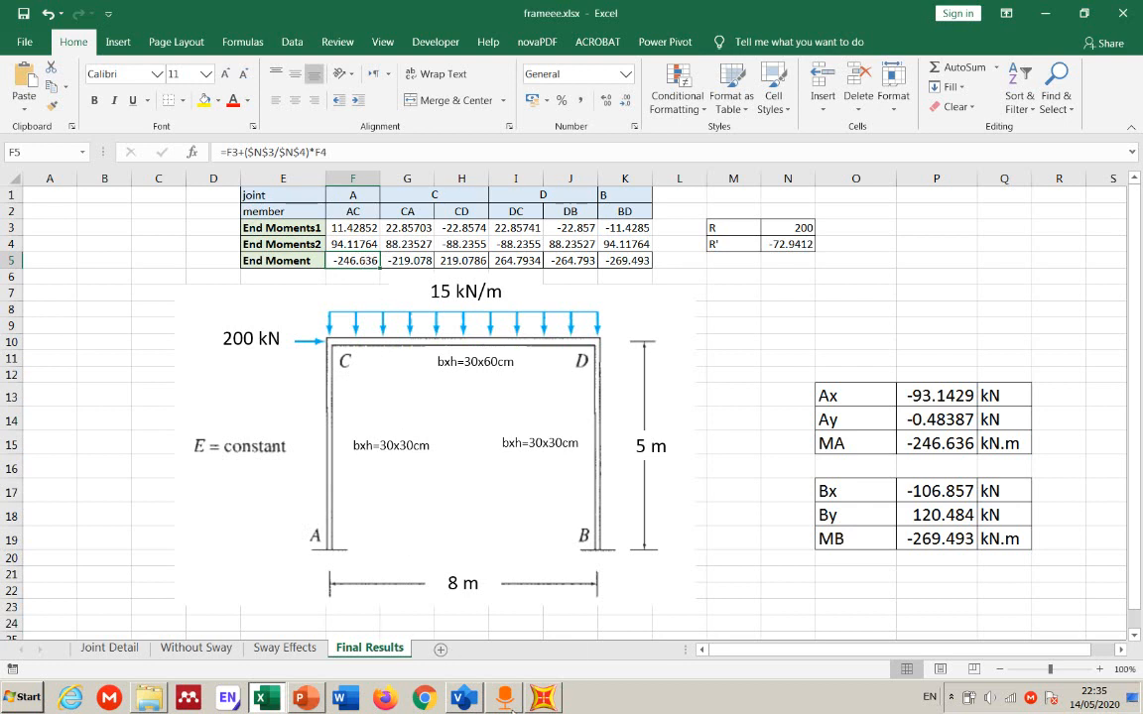
click(538, 698)
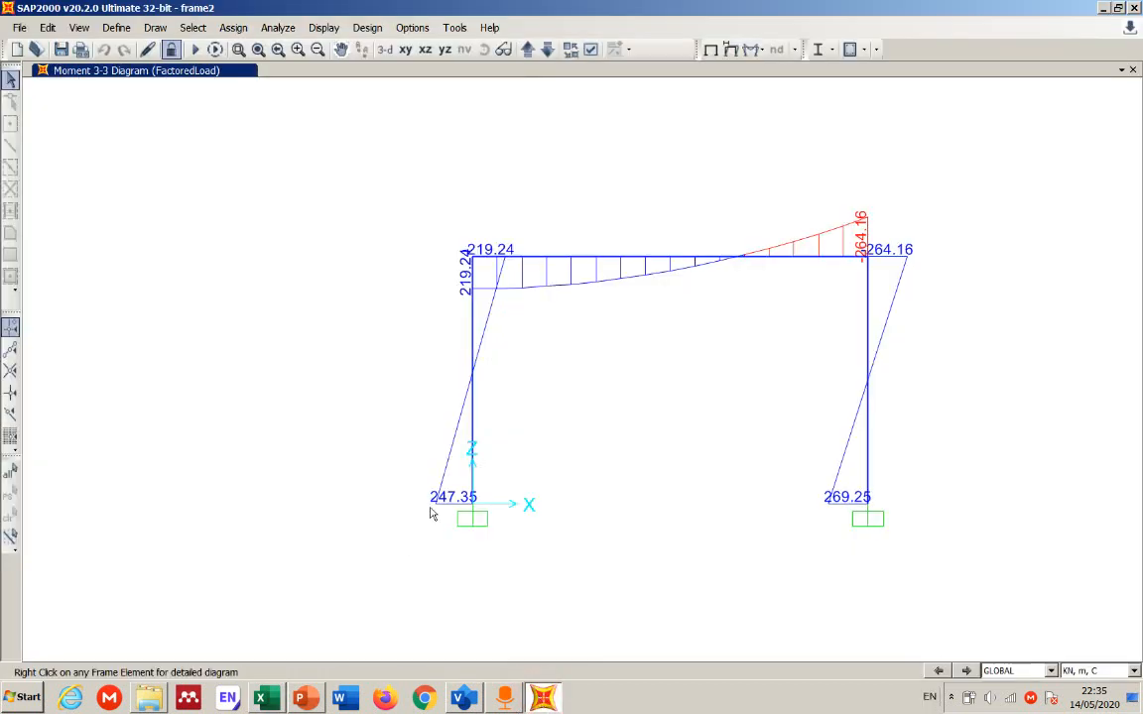
mouse_move(474, 509)
mouse_move(477, 261)
Step: Compare the CA, DB and BD end moments in the Excel sheet with the SAP2000 moment diagram
click(266, 697)
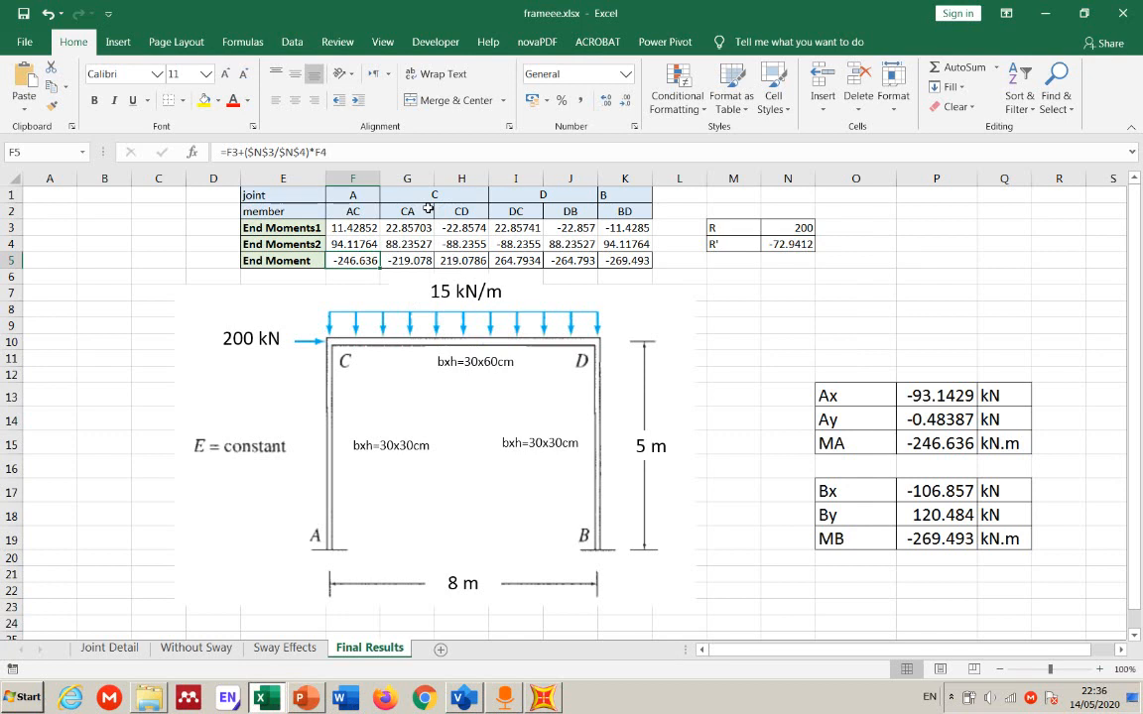
click(408, 260)
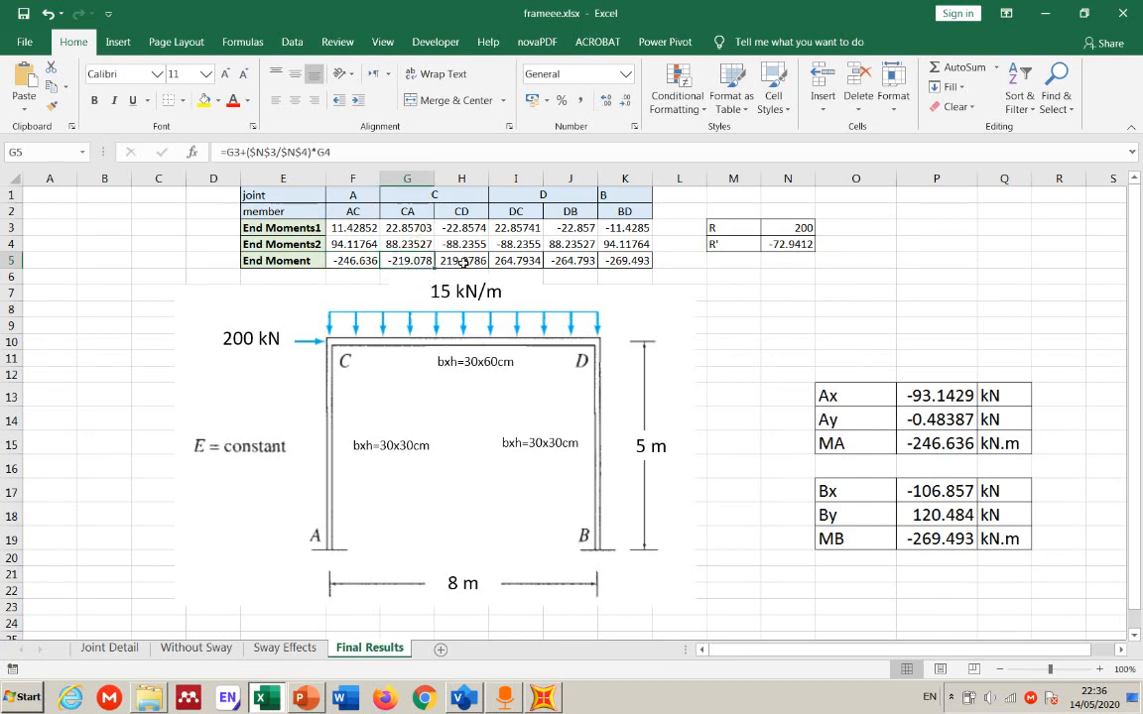
click(544, 697)
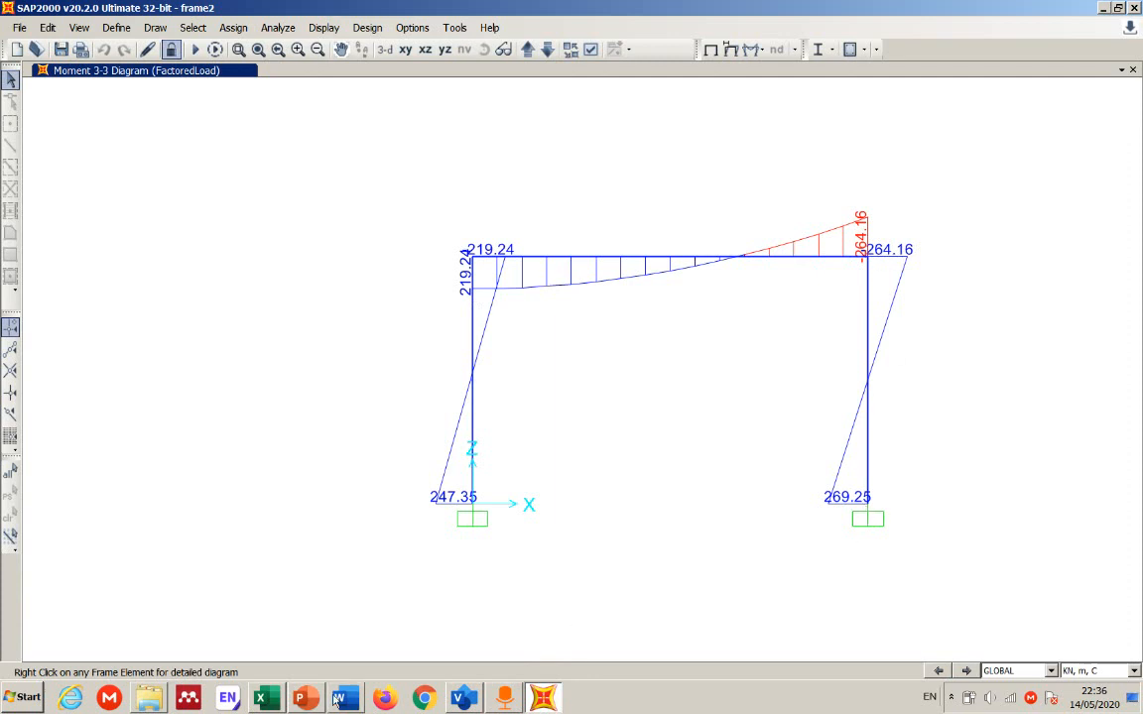
click(265, 698)
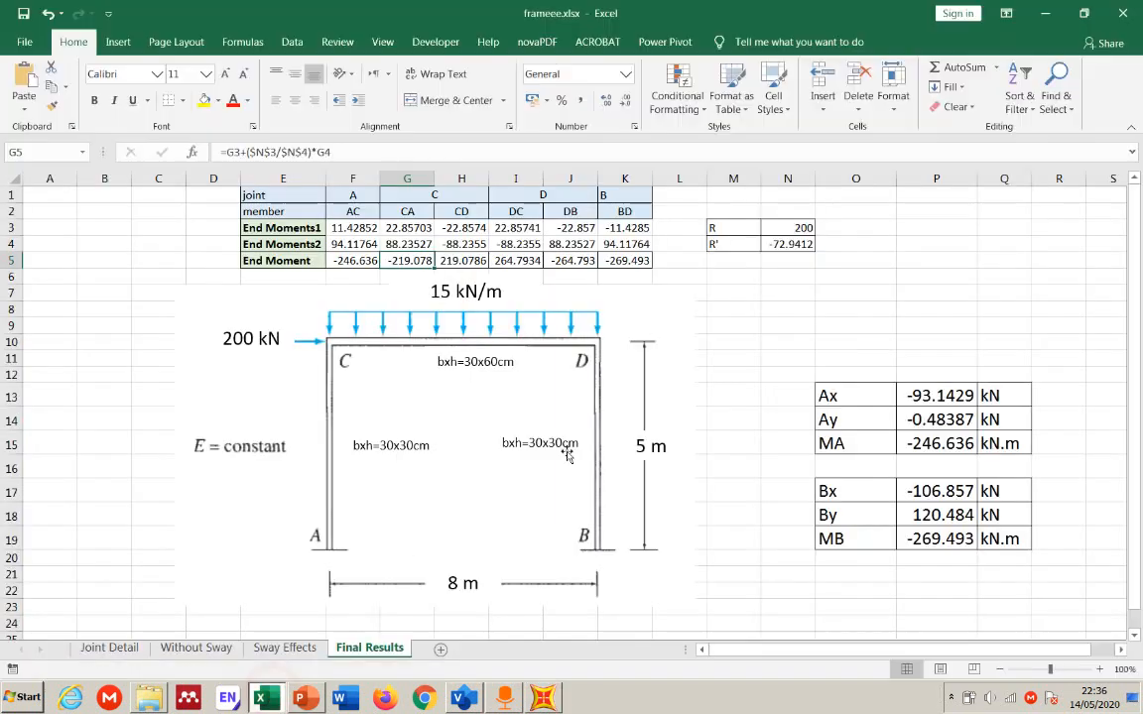
click(560, 261)
click(635, 261)
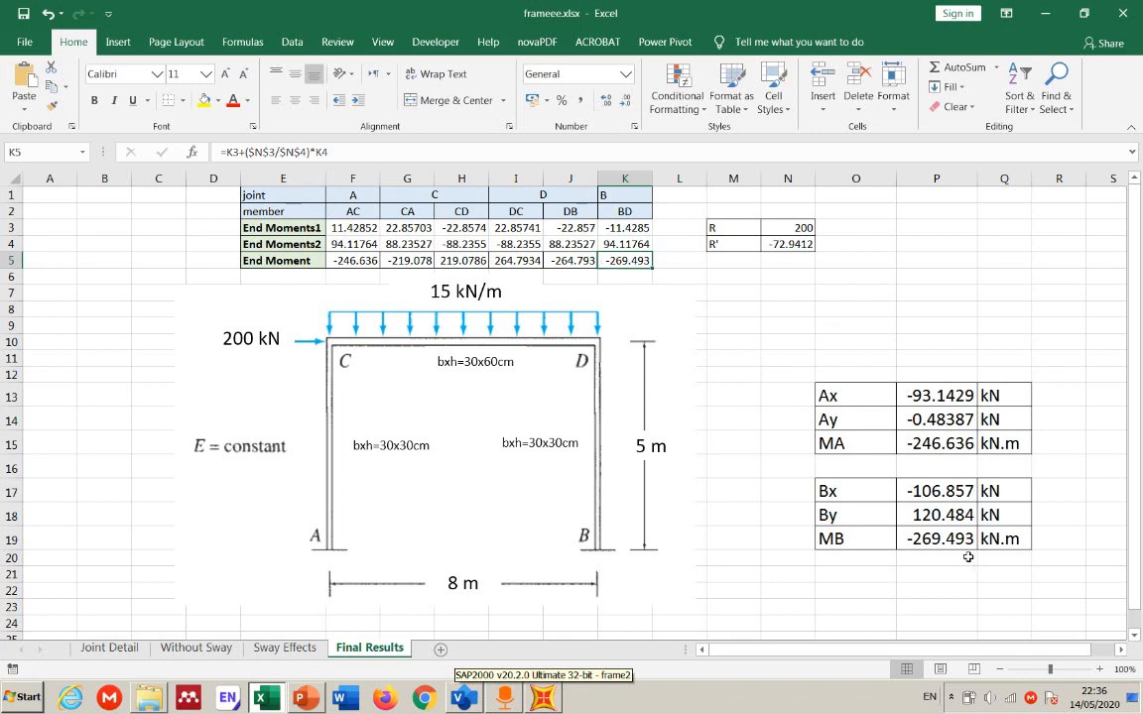
click(542, 697)
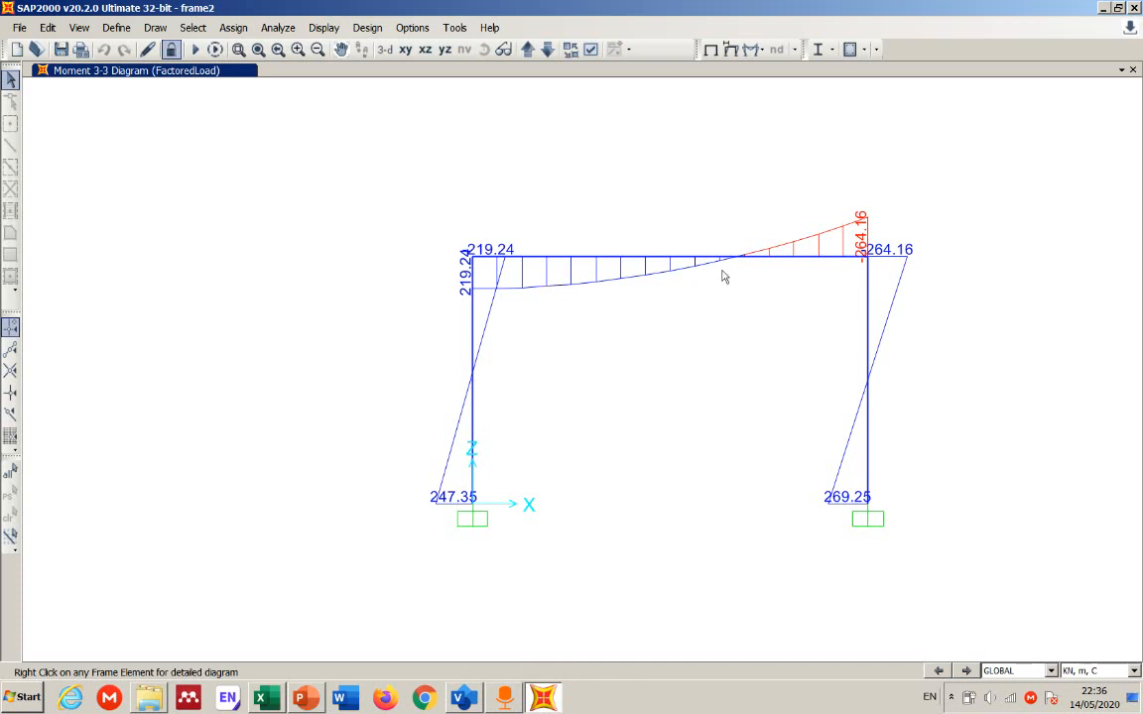
Step: Display the Shear 2-2 diagram for FactoredLoad with values shown on the frame members
click(757, 48)
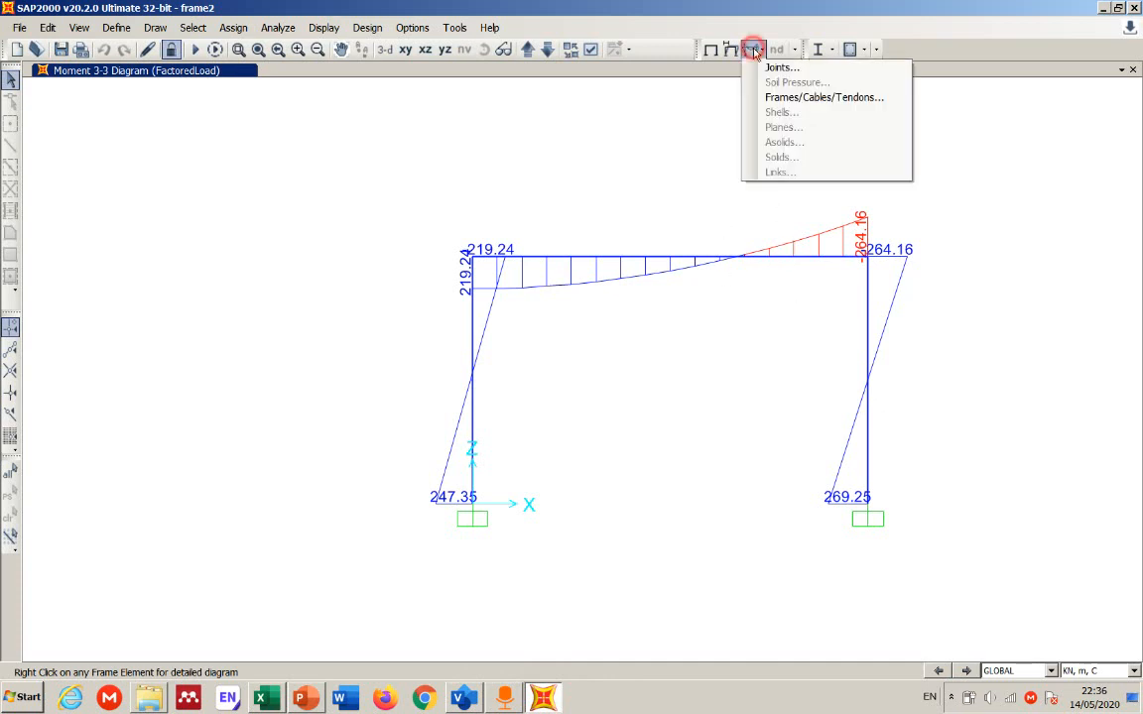
click(780, 97)
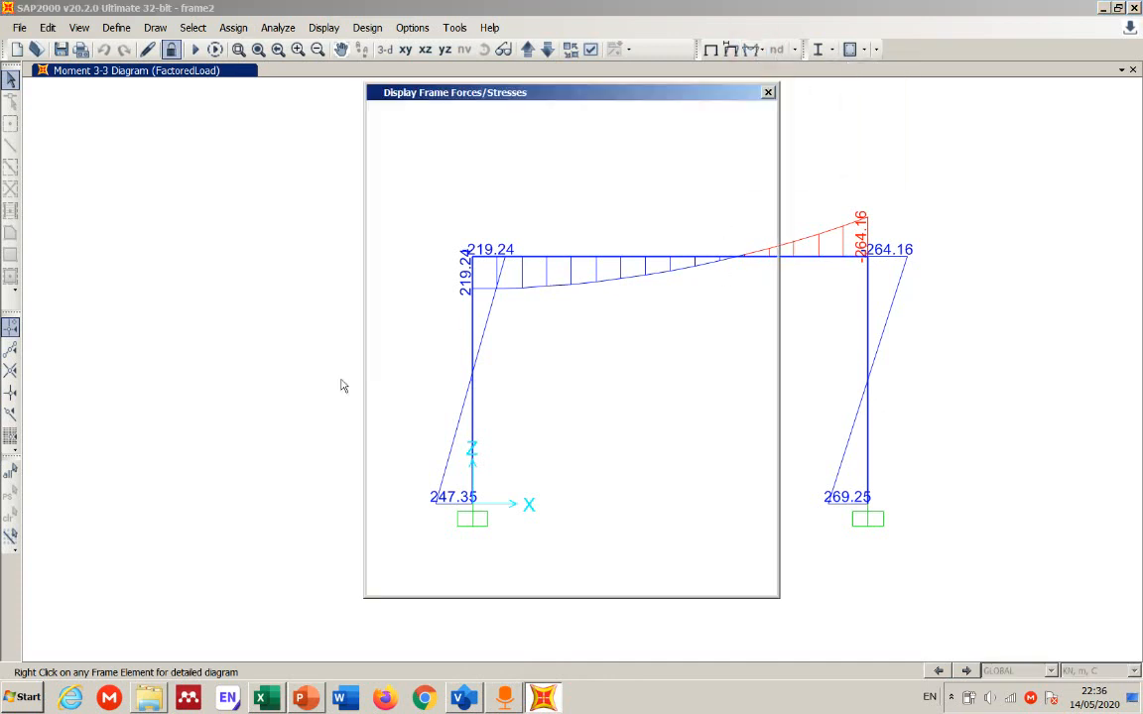
click(430, 347)
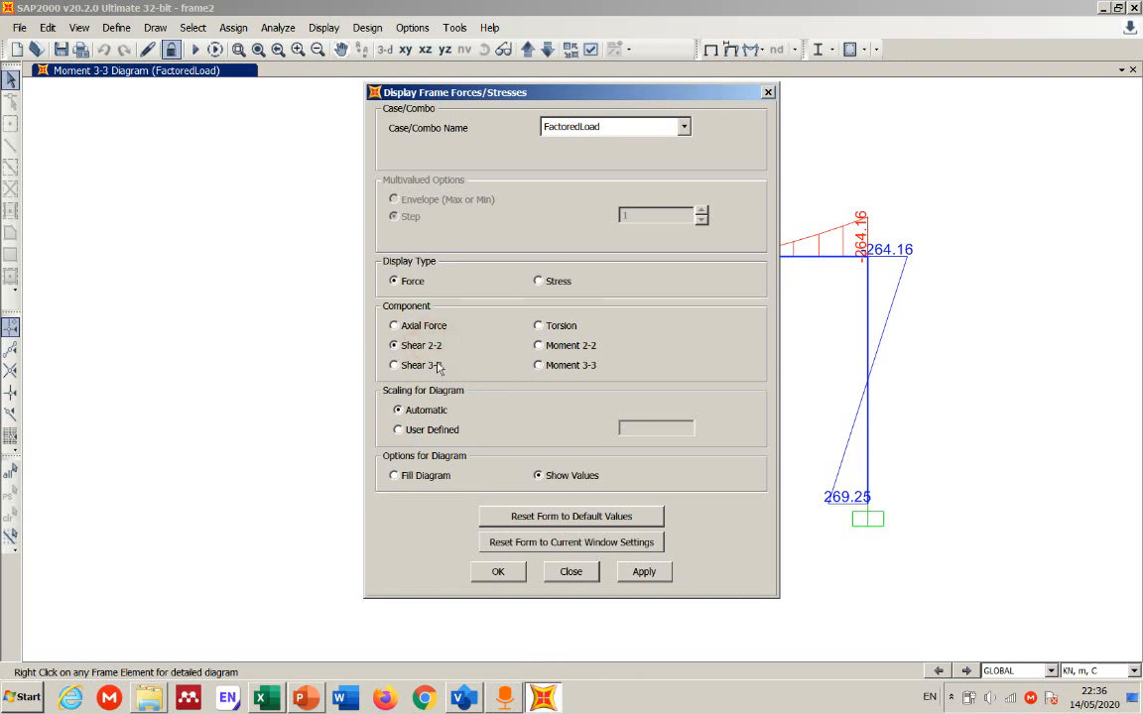
click(643, 572)
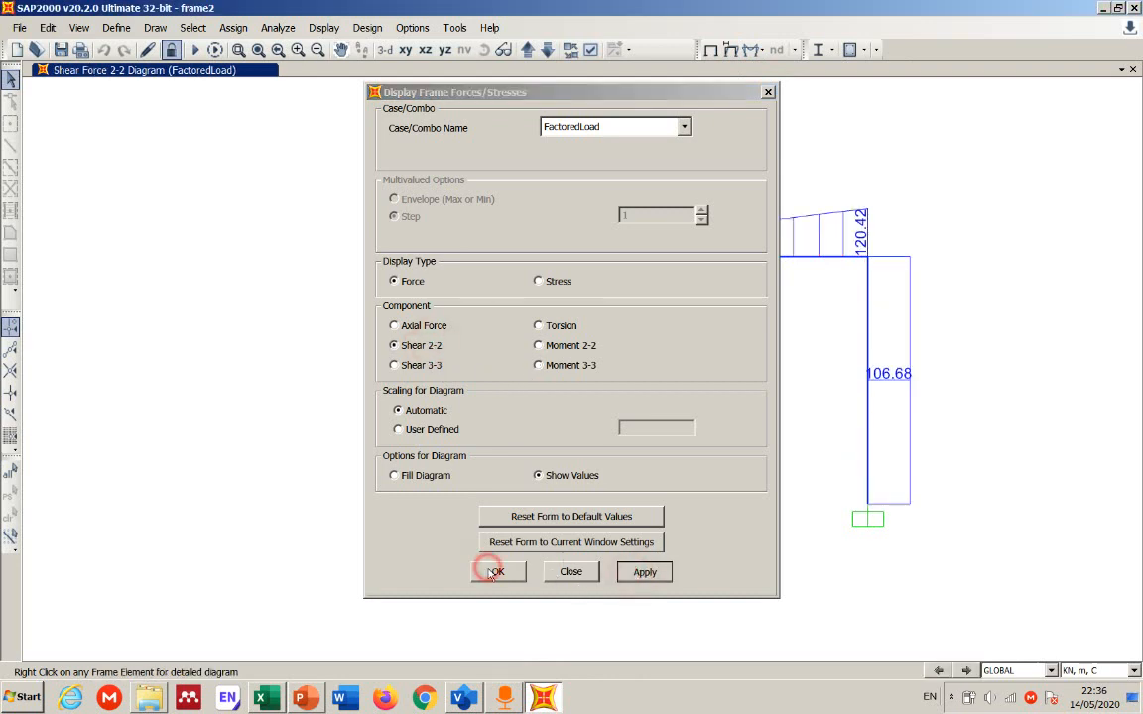
click(517, 572)
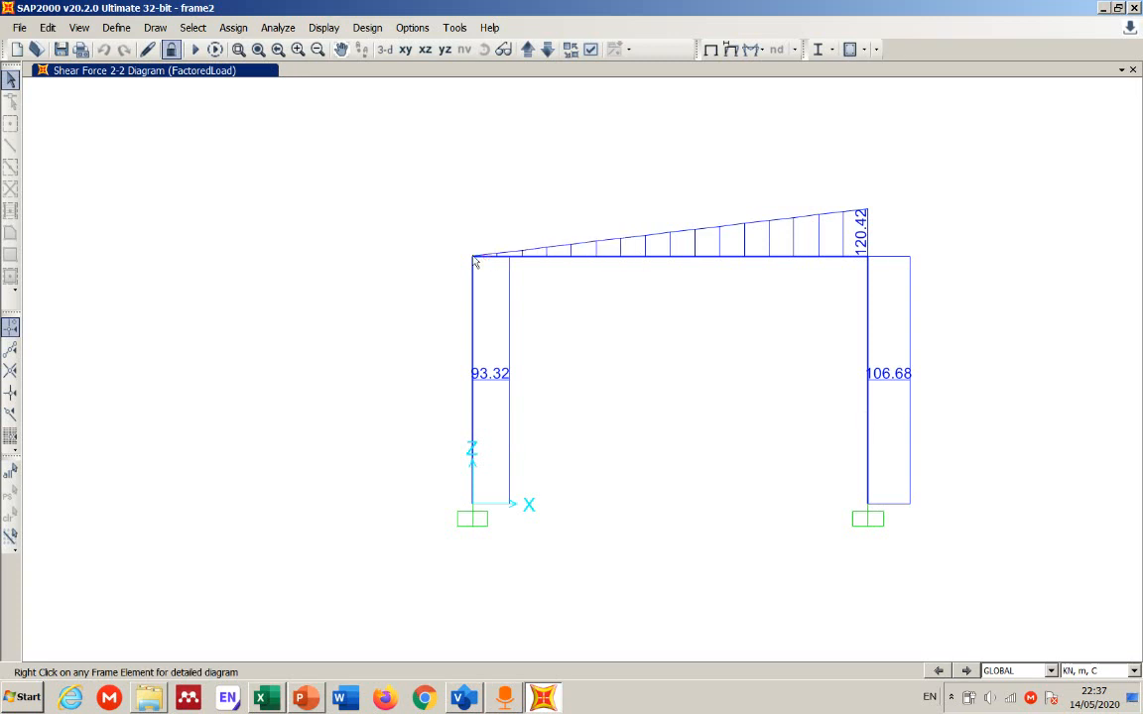
Step: Display the joint reactions for FactoredLoad in tabulated form at the supports
click(759, 49)
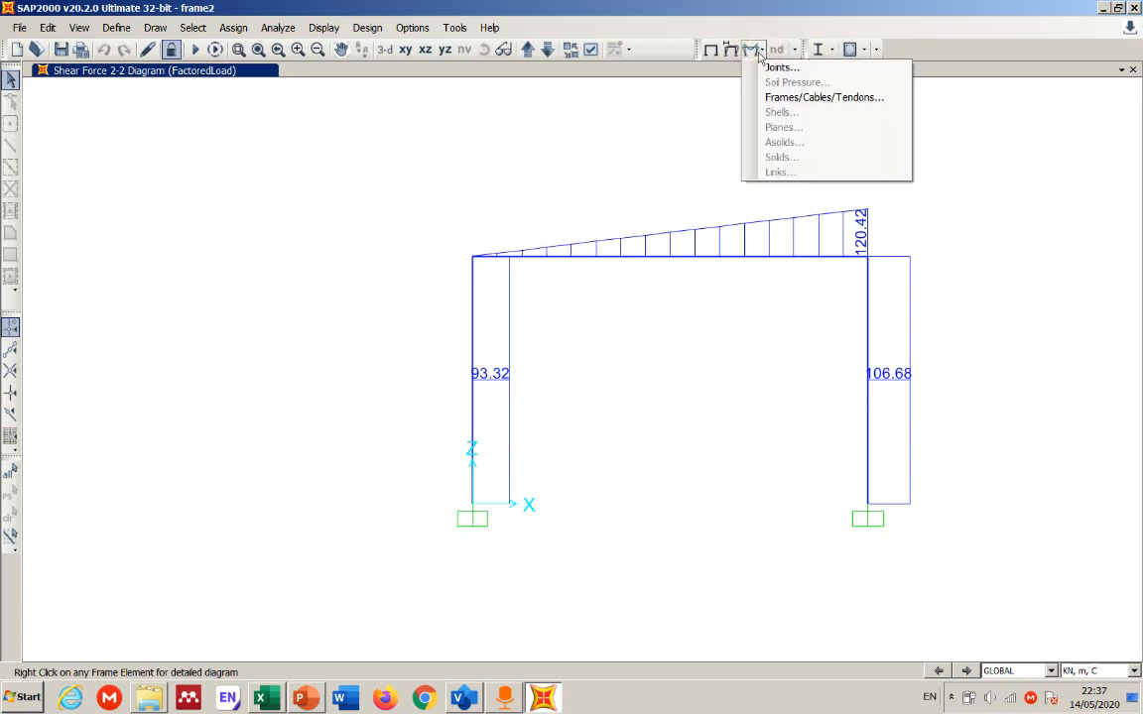
click(771, 69)
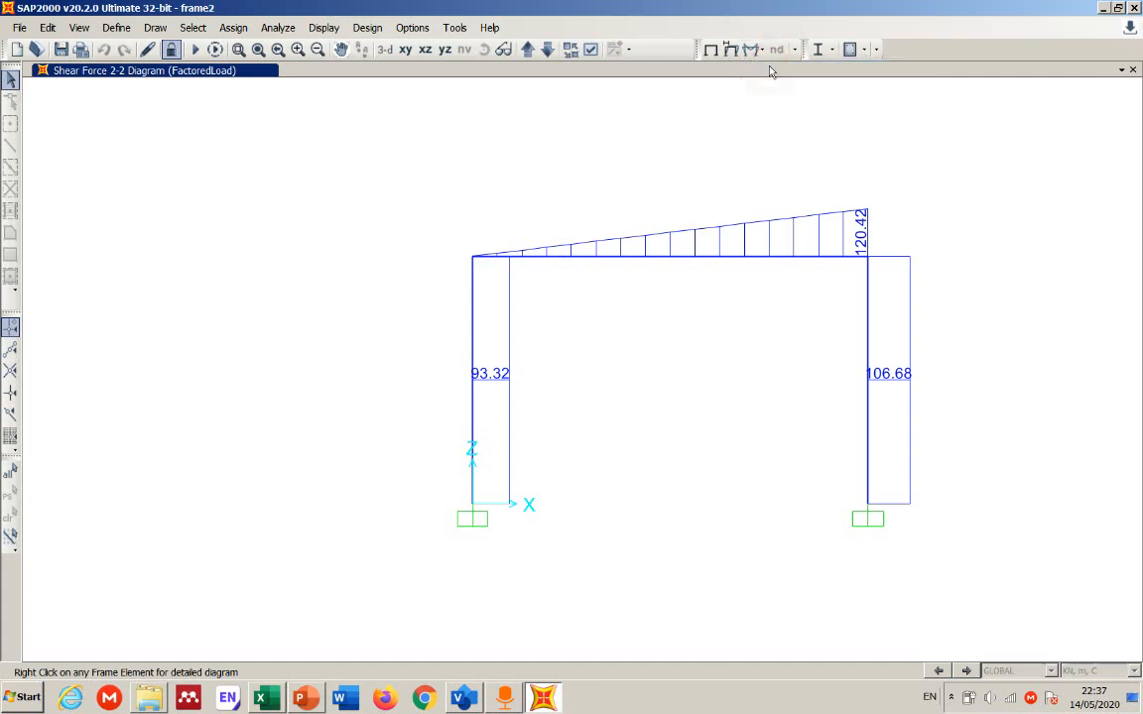
click(565, 213)
click(580, 246)
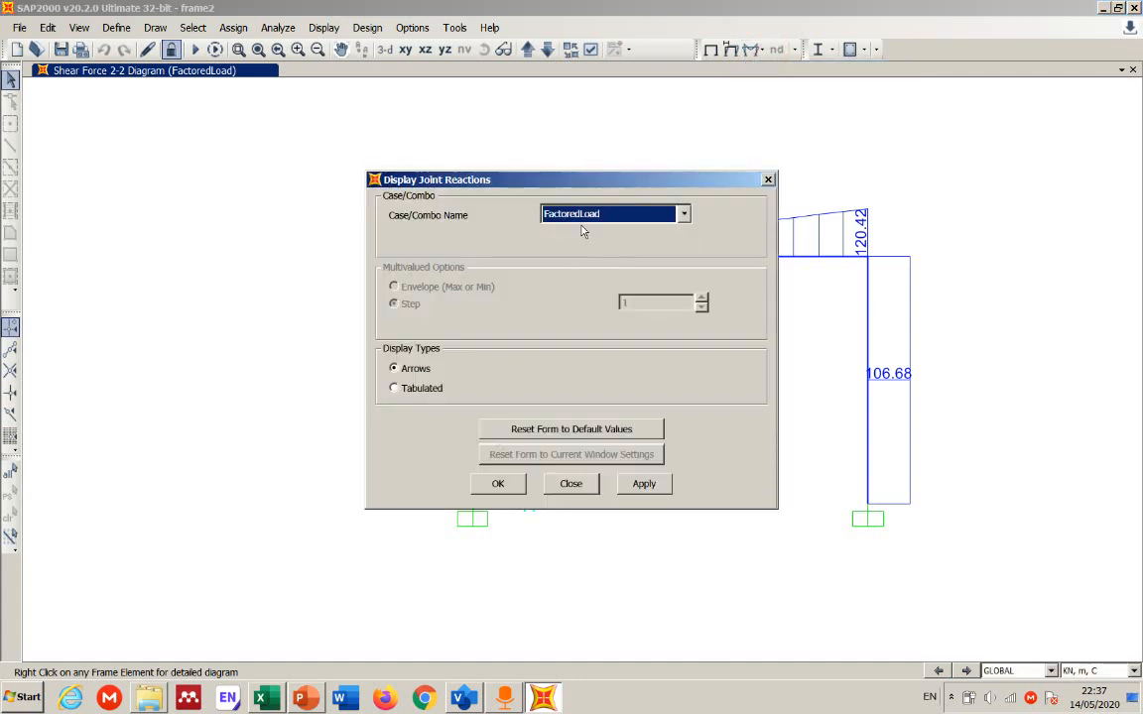
click(395, 388)
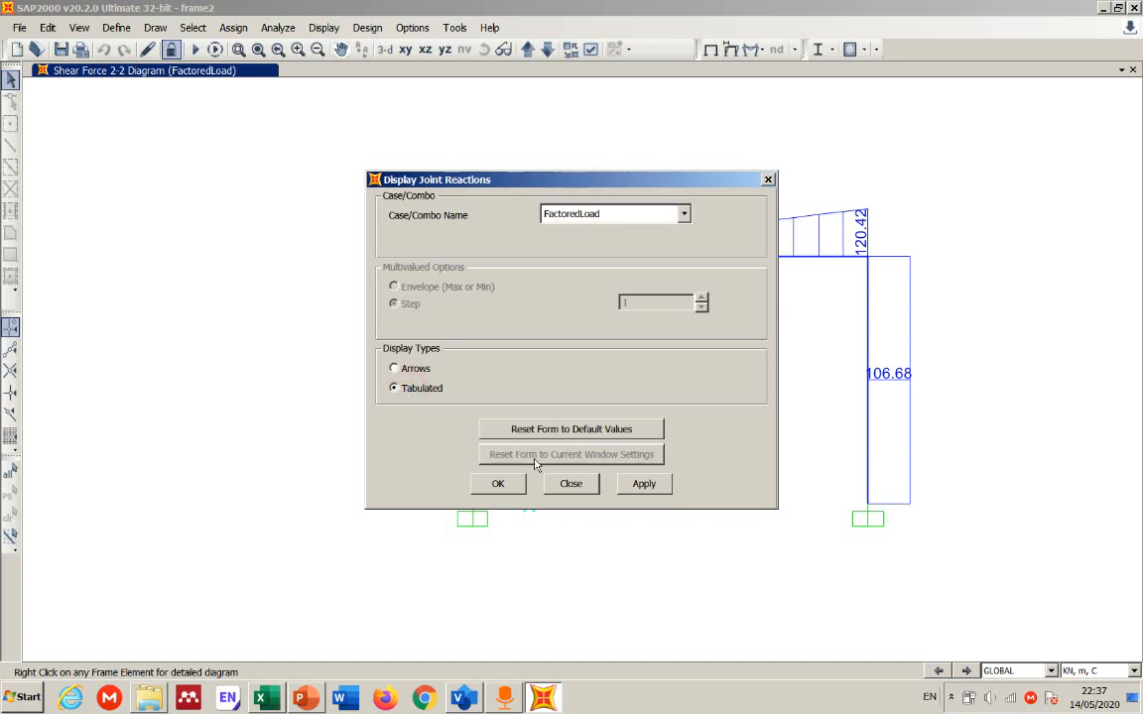
click(625, 484)
drag(501, 178, 242, 115)
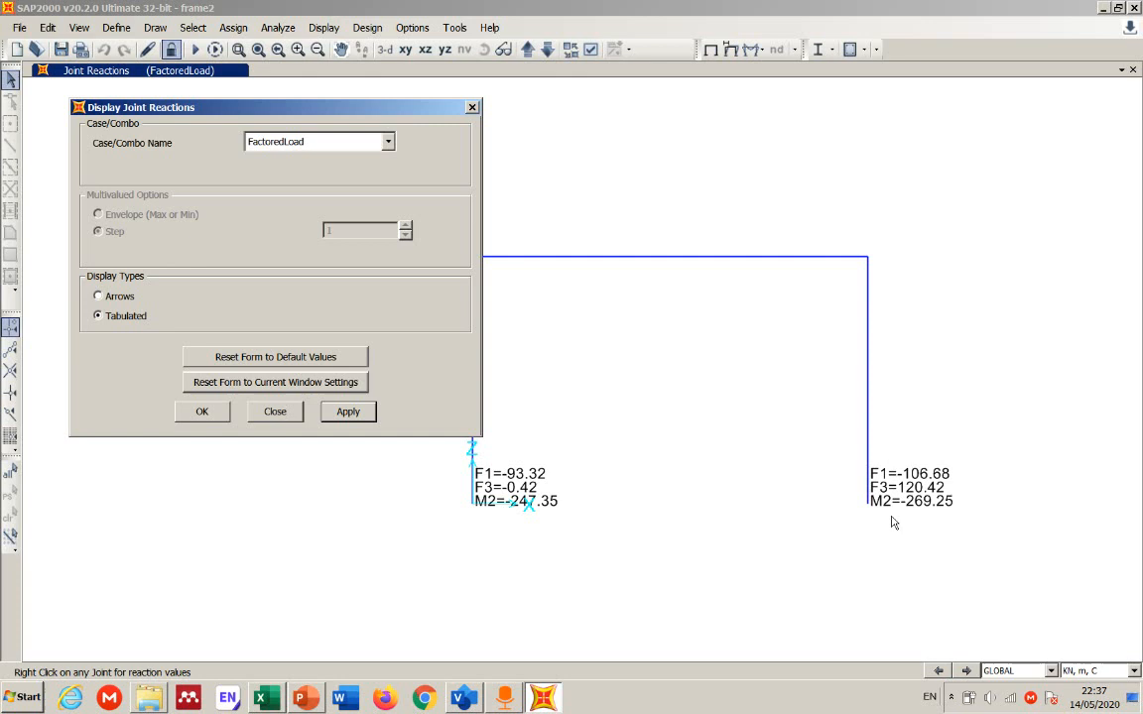
click(217, 410)
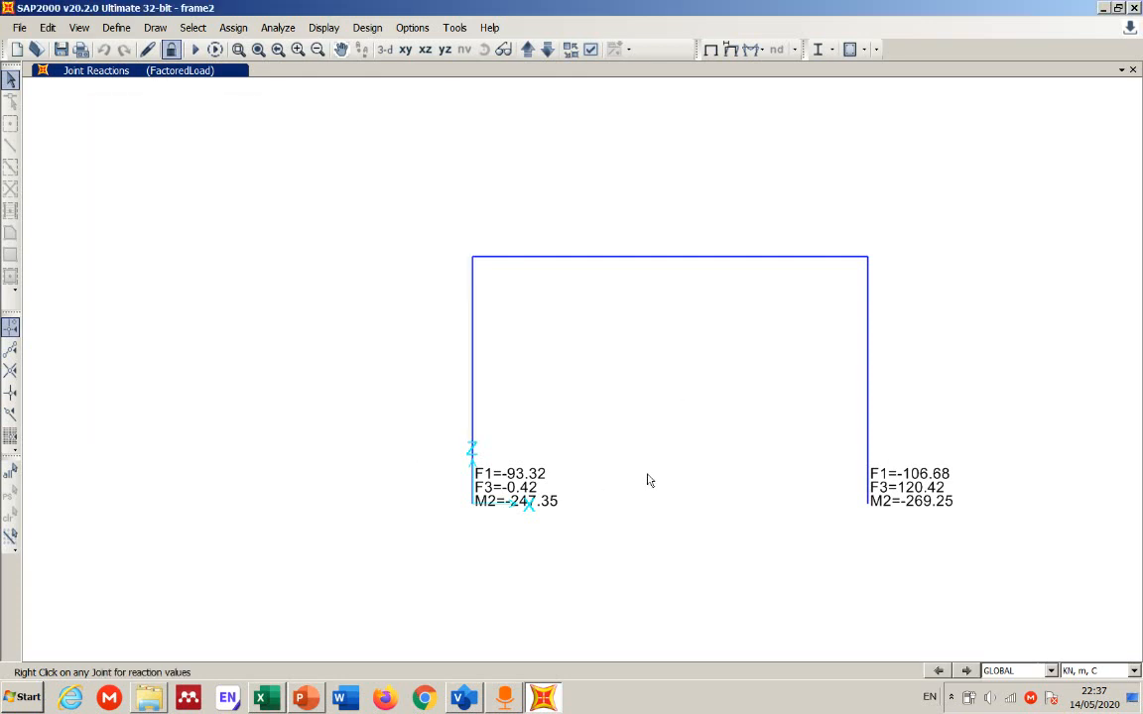
Step: Shrink the SAP2000 window so the support reactions can be compared with the Ax to MB values in the Excel sheet
double_click(726, 5)
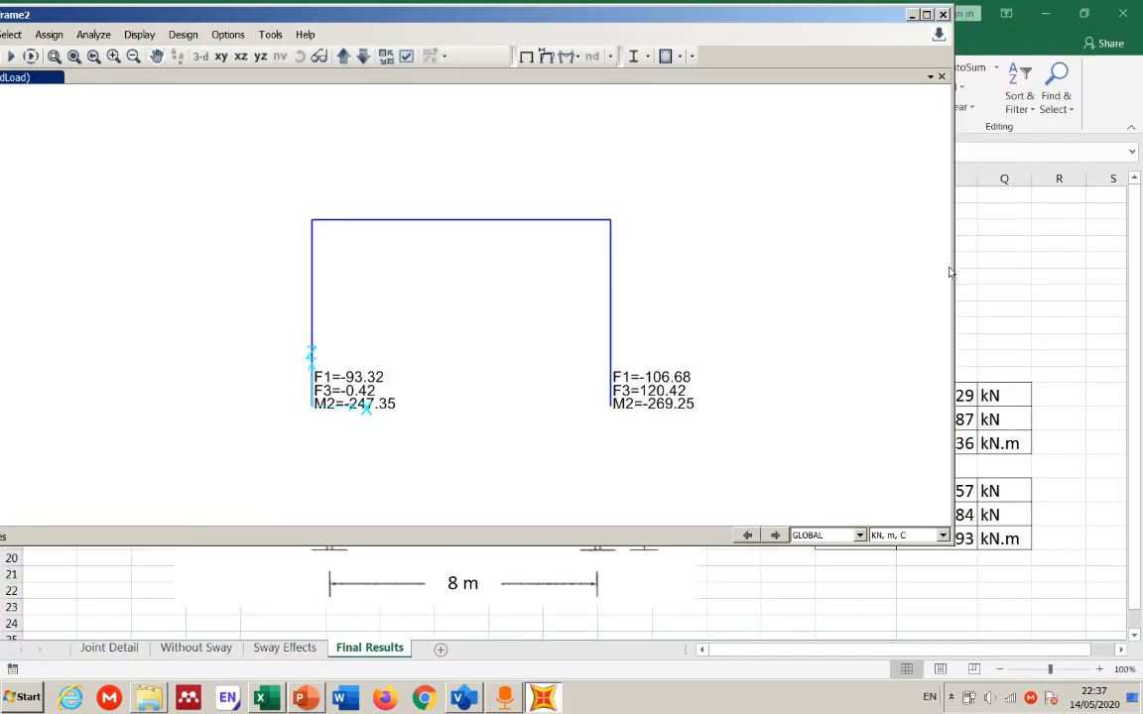
drag(954, 542, 737, 490)
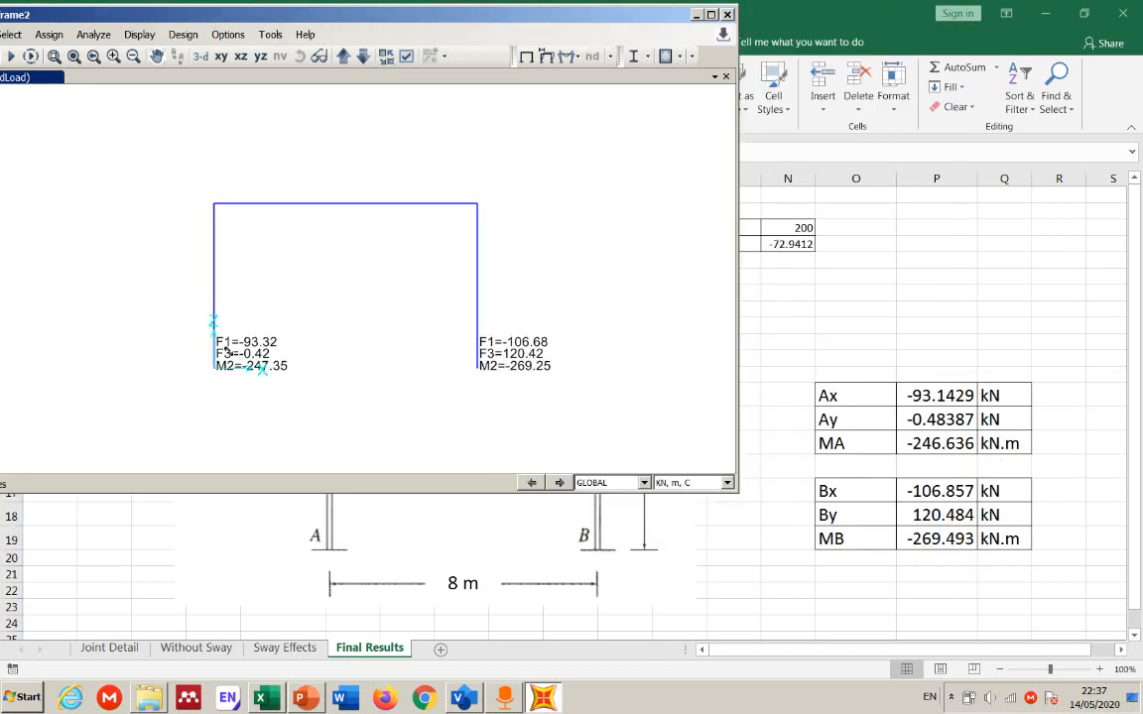
scroll(230, 359, up, 3)
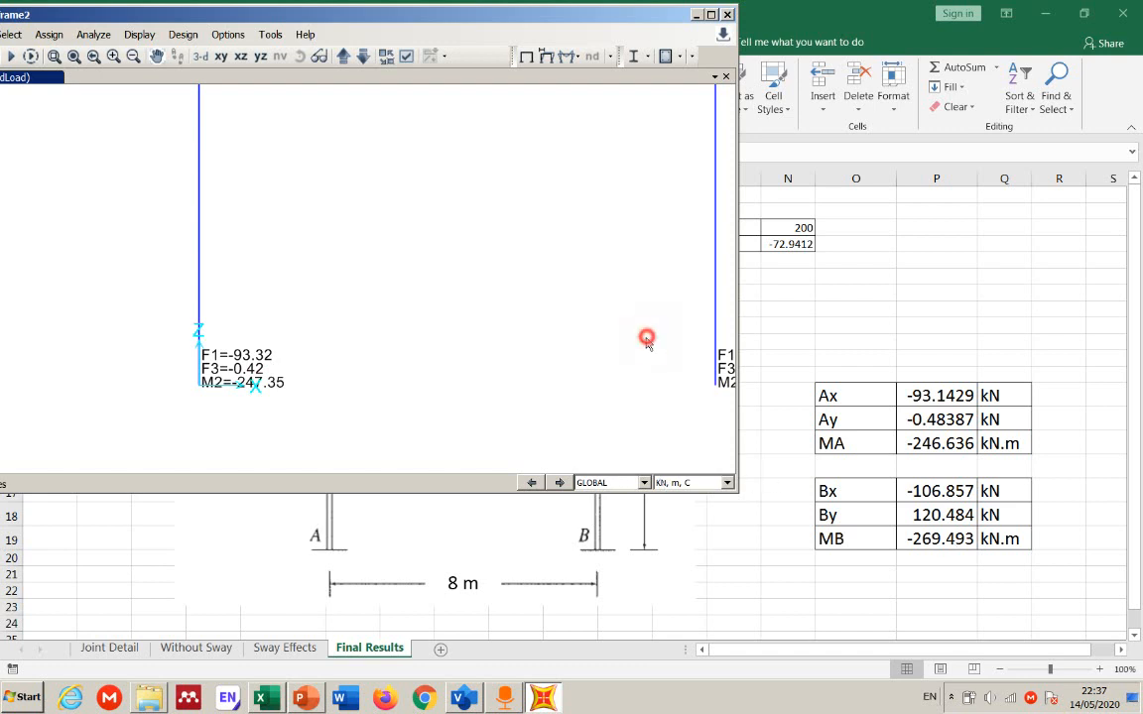
middle_drag(643, 344, 533, 347)
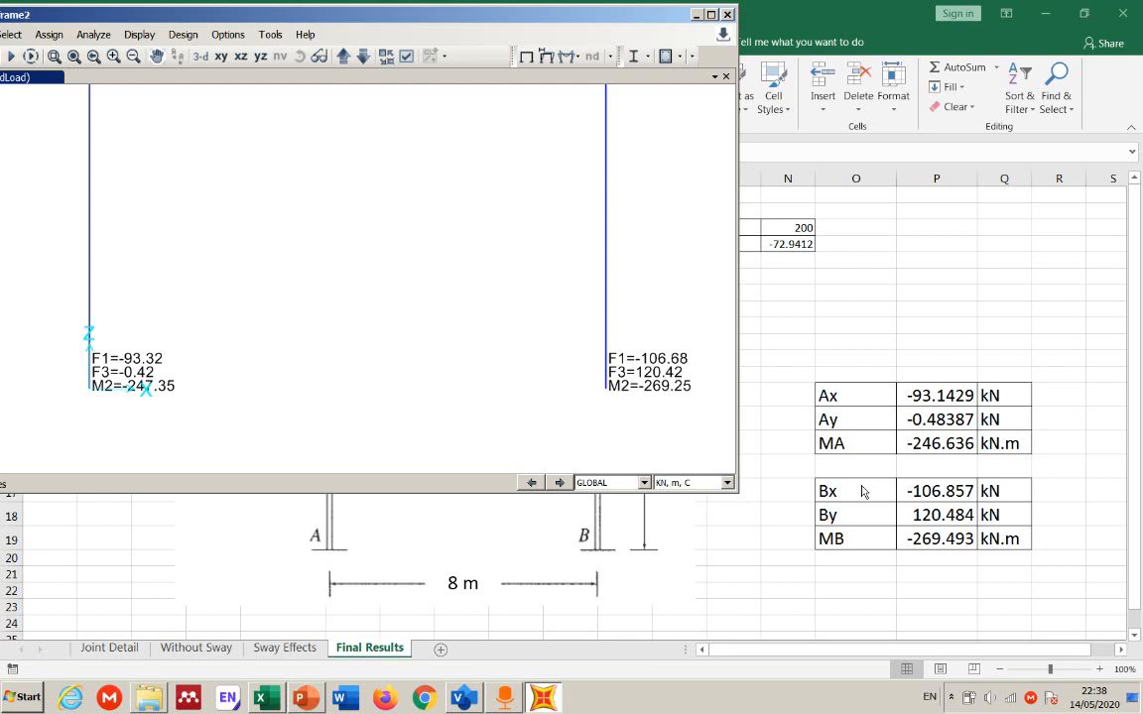
Step: Maximize the SAP2000 window and fit the whole frame with both support reactions in view
click(711, 14)
drag(647, 281, 639, 414)
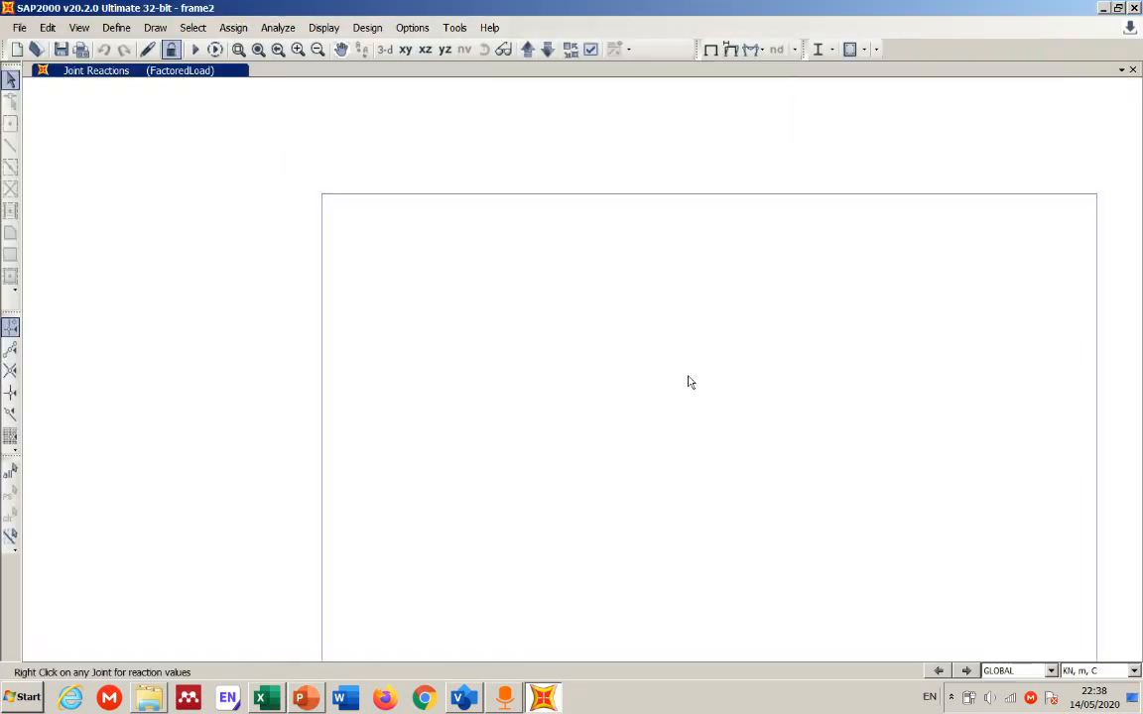
middle_drag(691, 379, 585, 288)
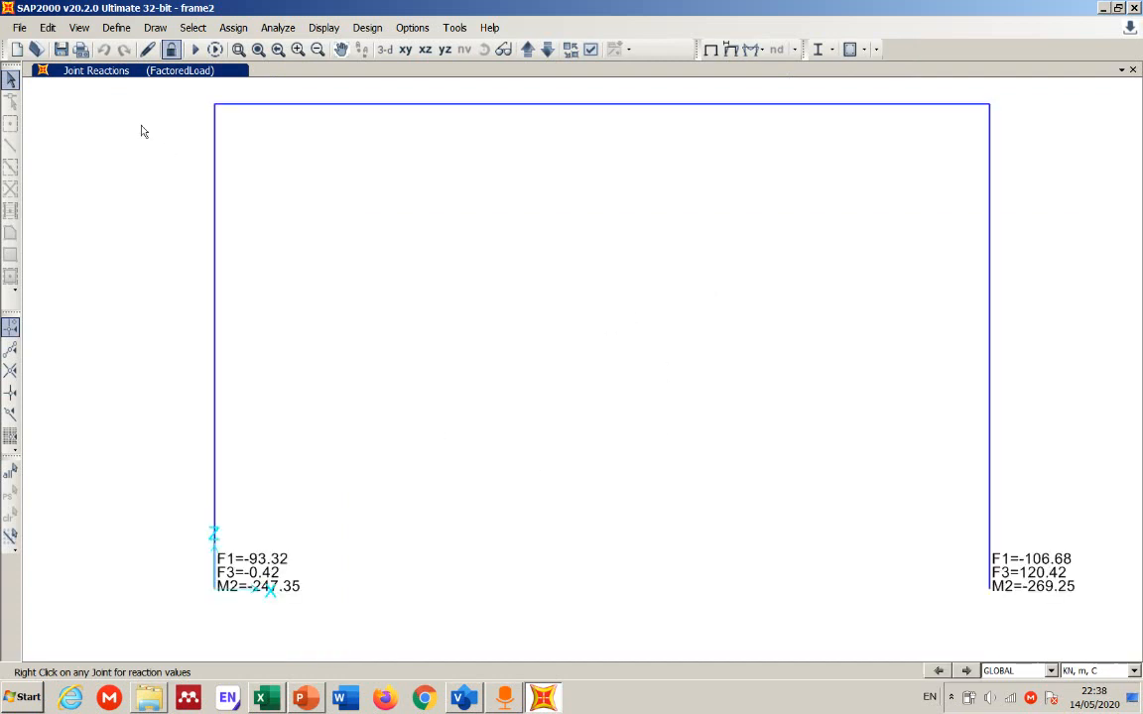
click(16, 28)
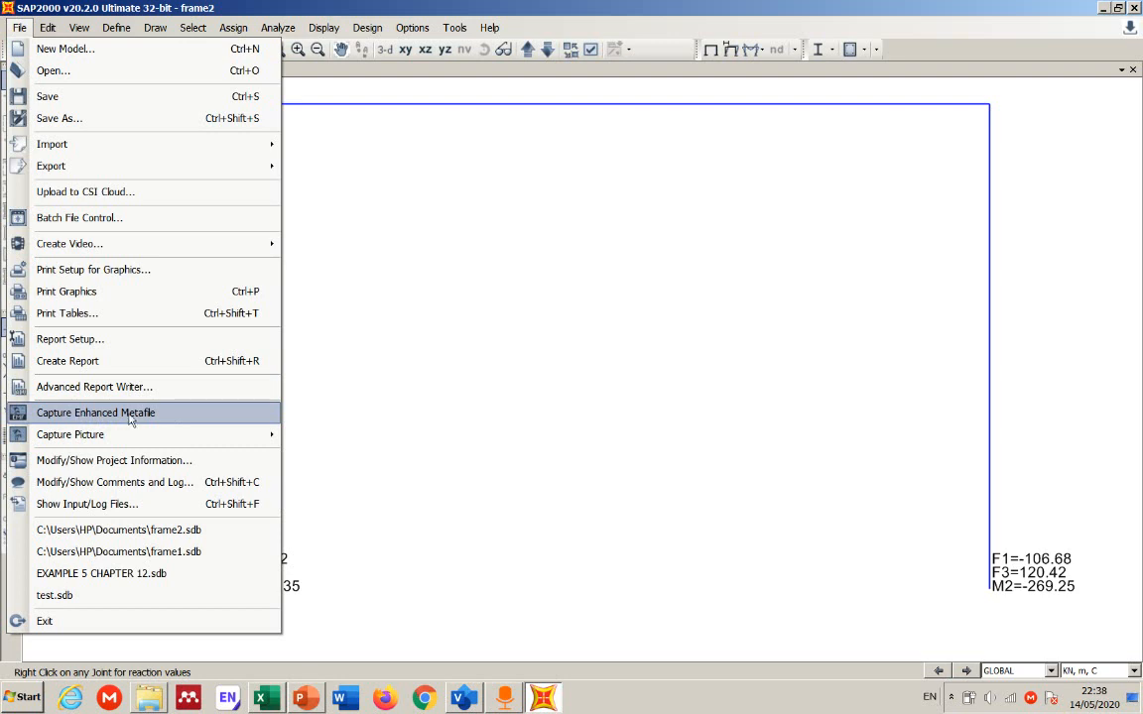
mouse_move(137, 436)
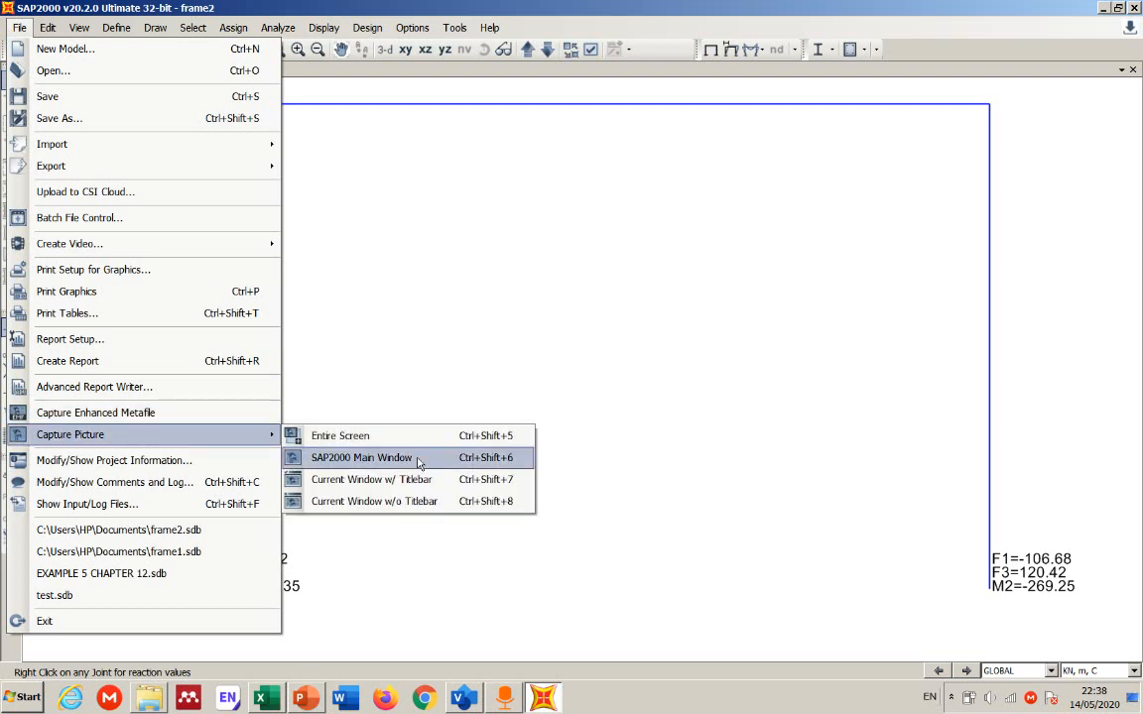
click(83, 415)
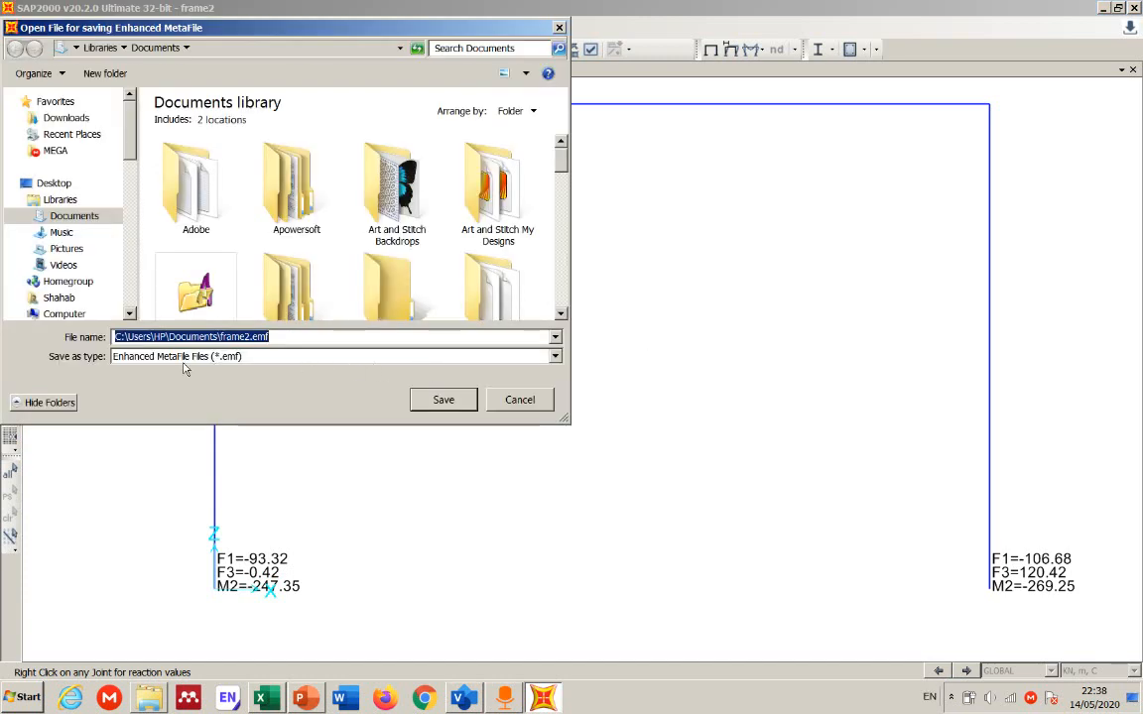
click(530, 400)
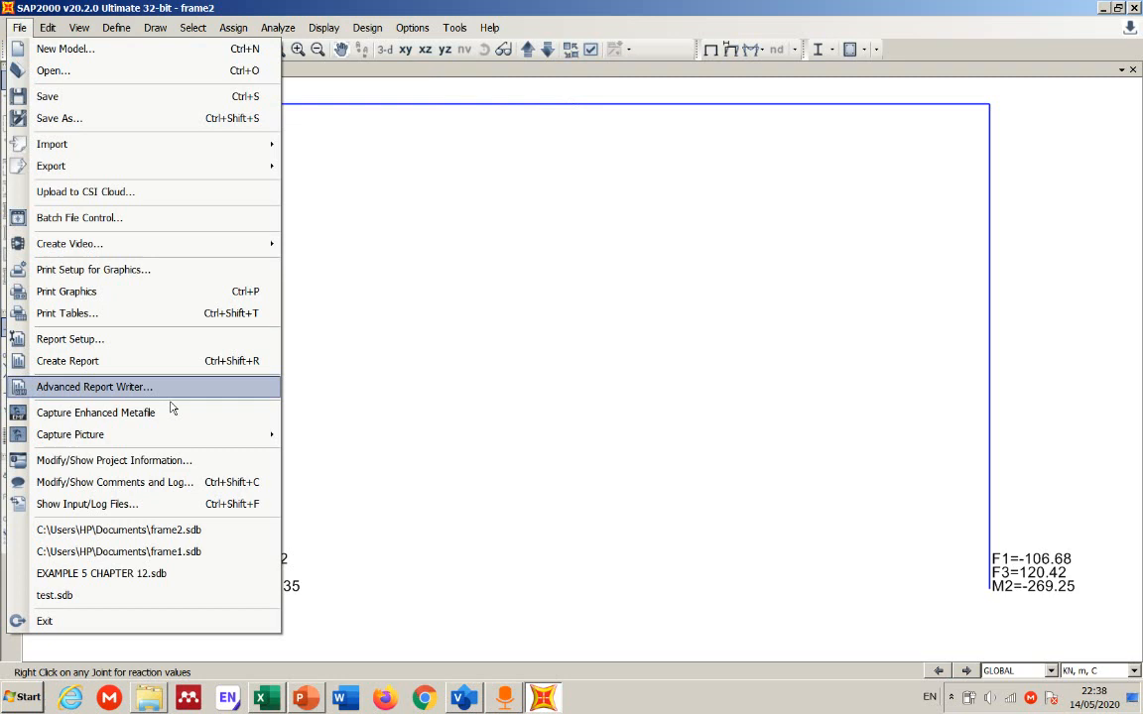
mouse_move(242, 434)
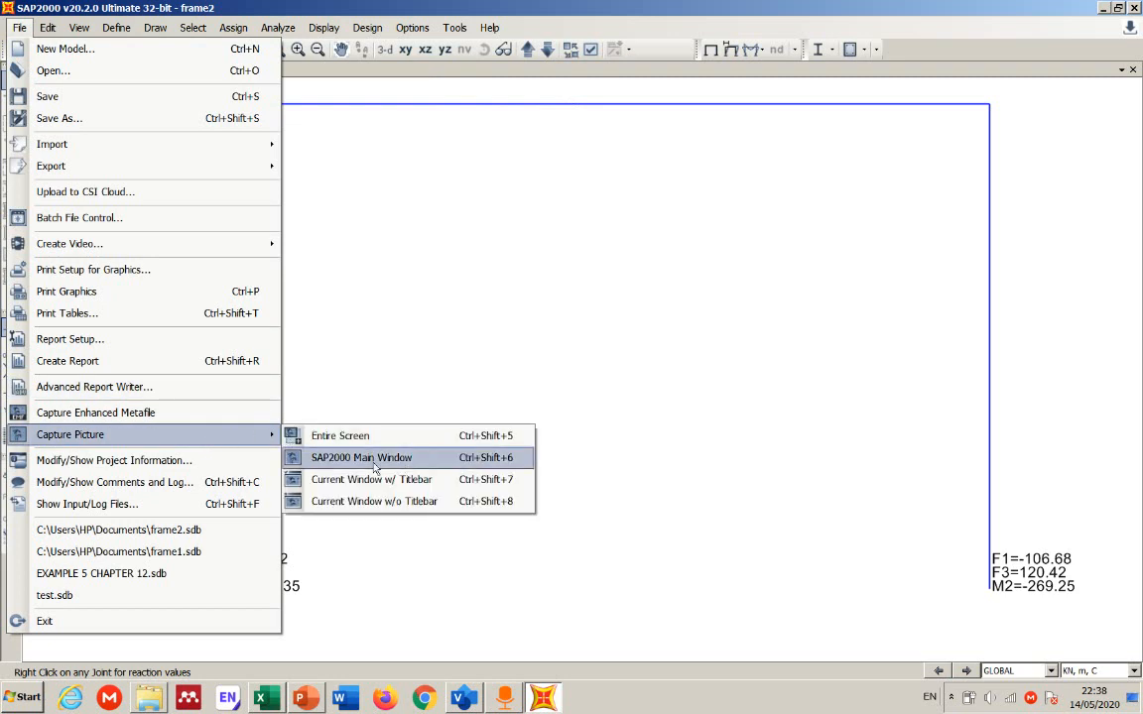
click(387, 118)
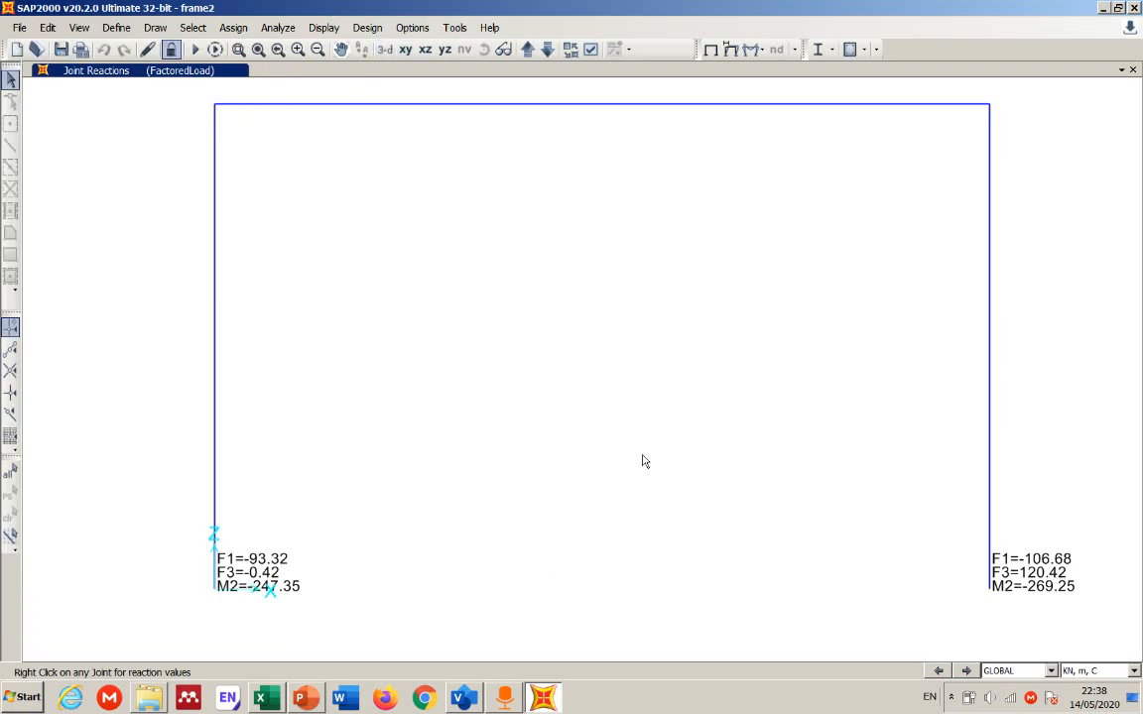
Step: Capture the main window showing the joint reactions as a JPEG picture named reactions on the Desktop
click(19, 27)
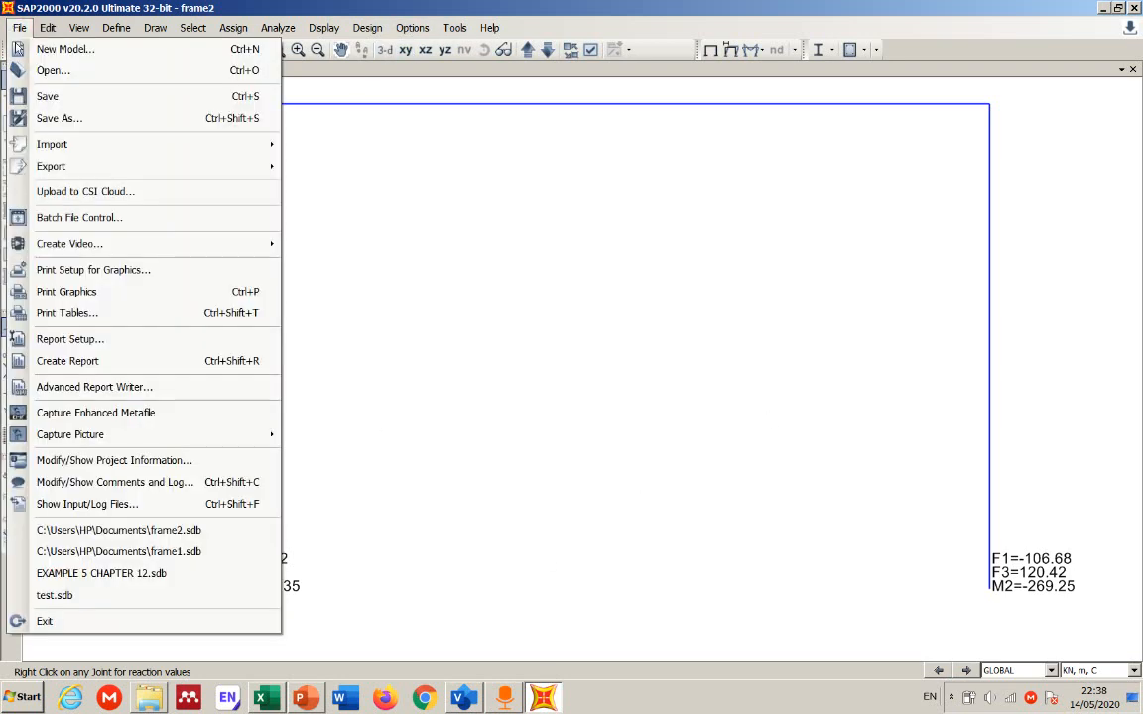
mouse_move(183, 436)
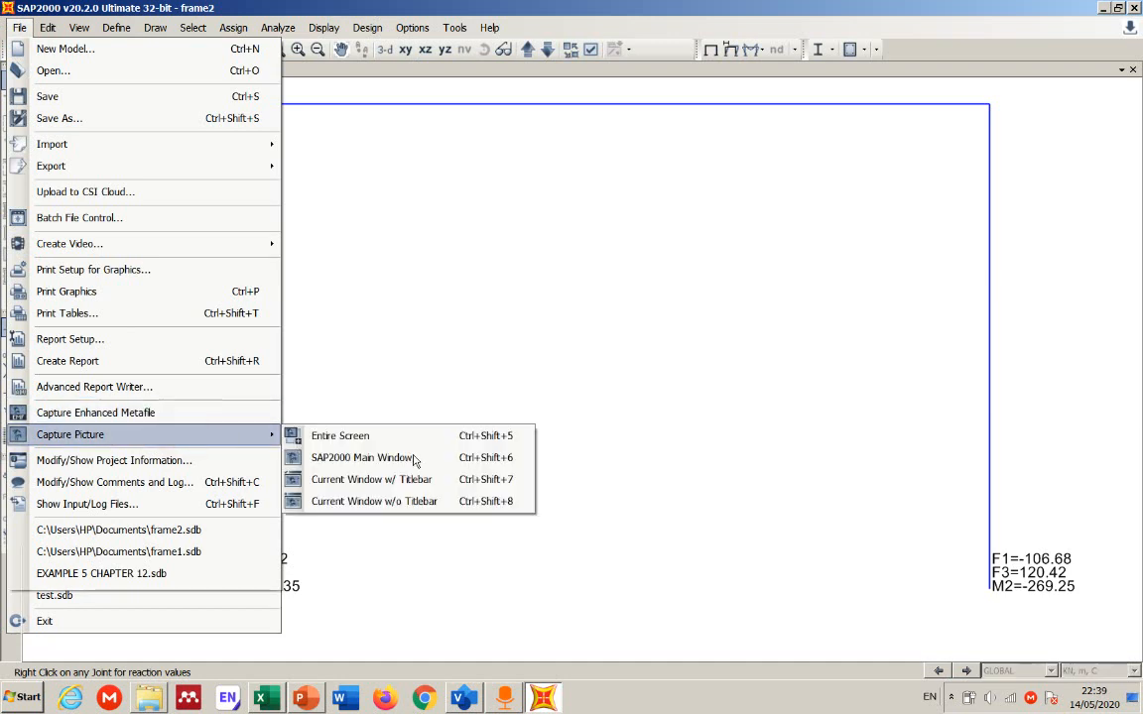
click(406, 459)
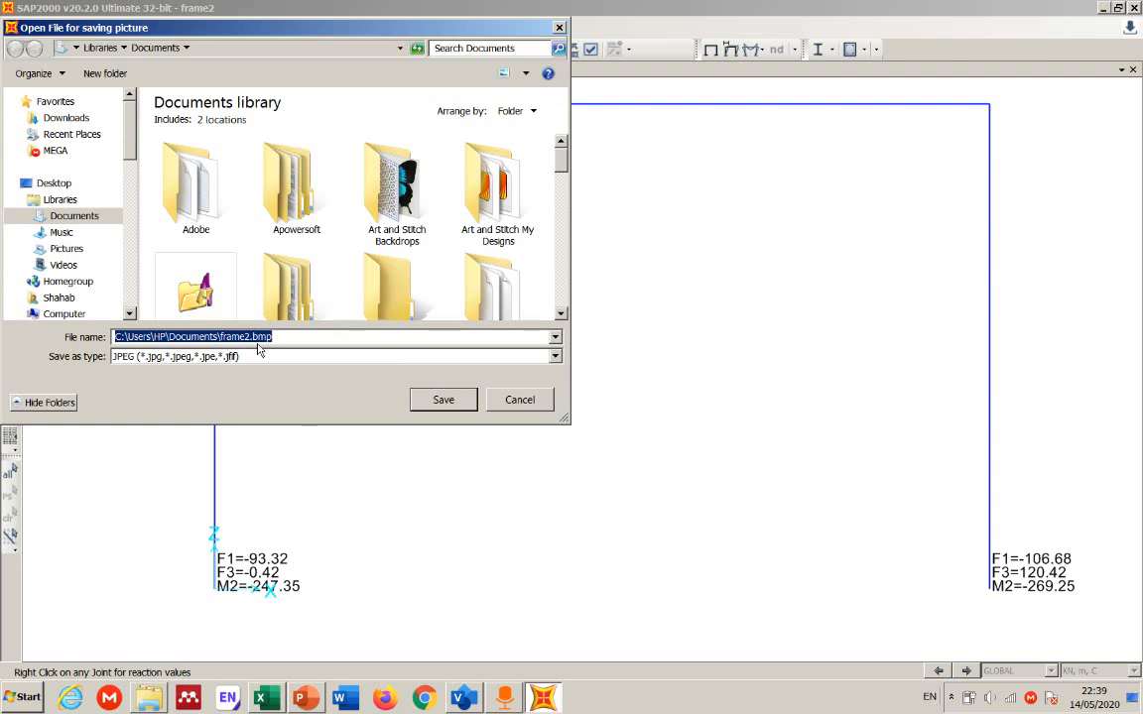
text(reactoipnm)
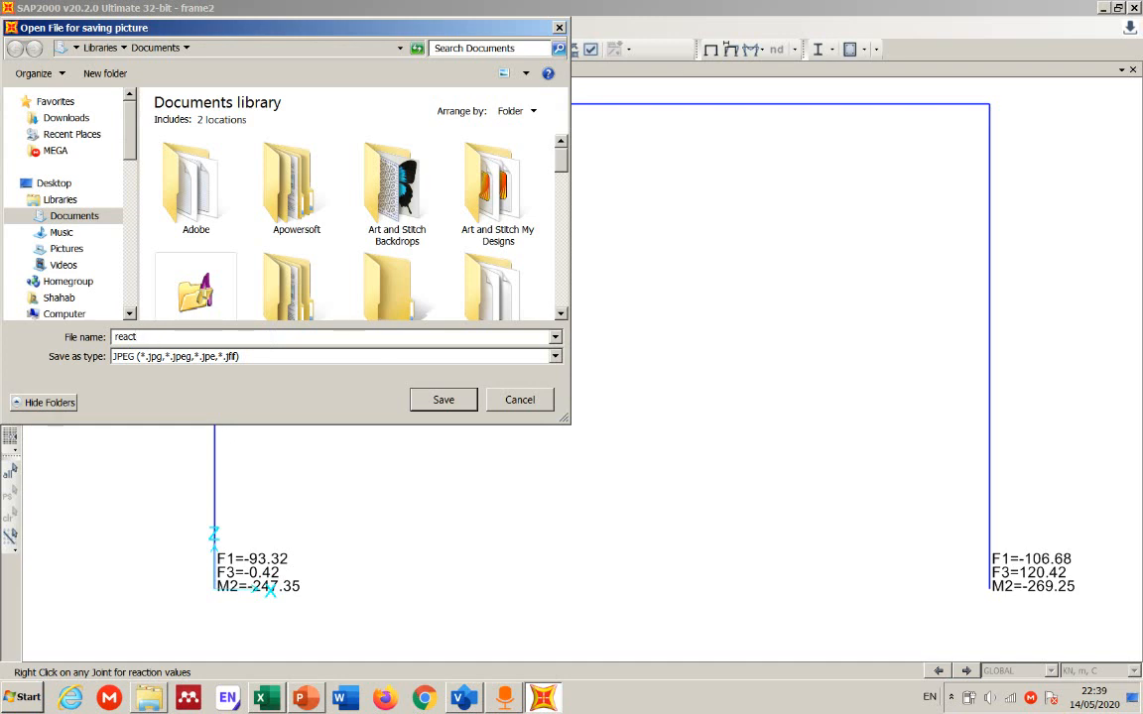
click(75, 184)
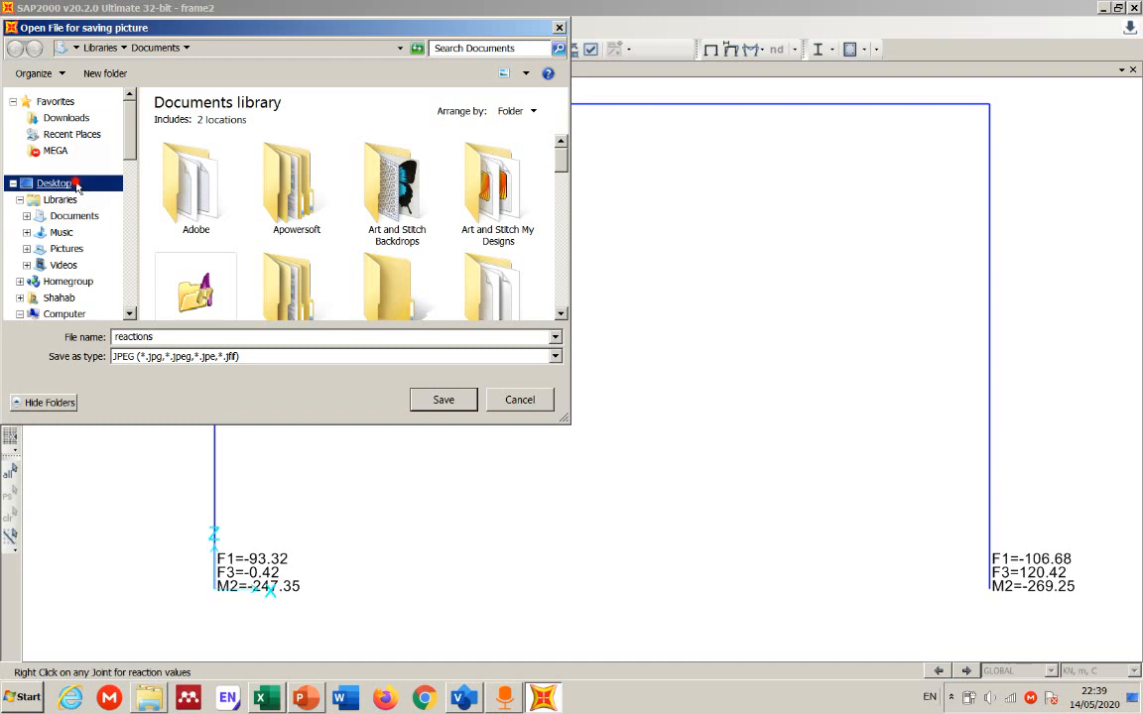
click(443, 400)
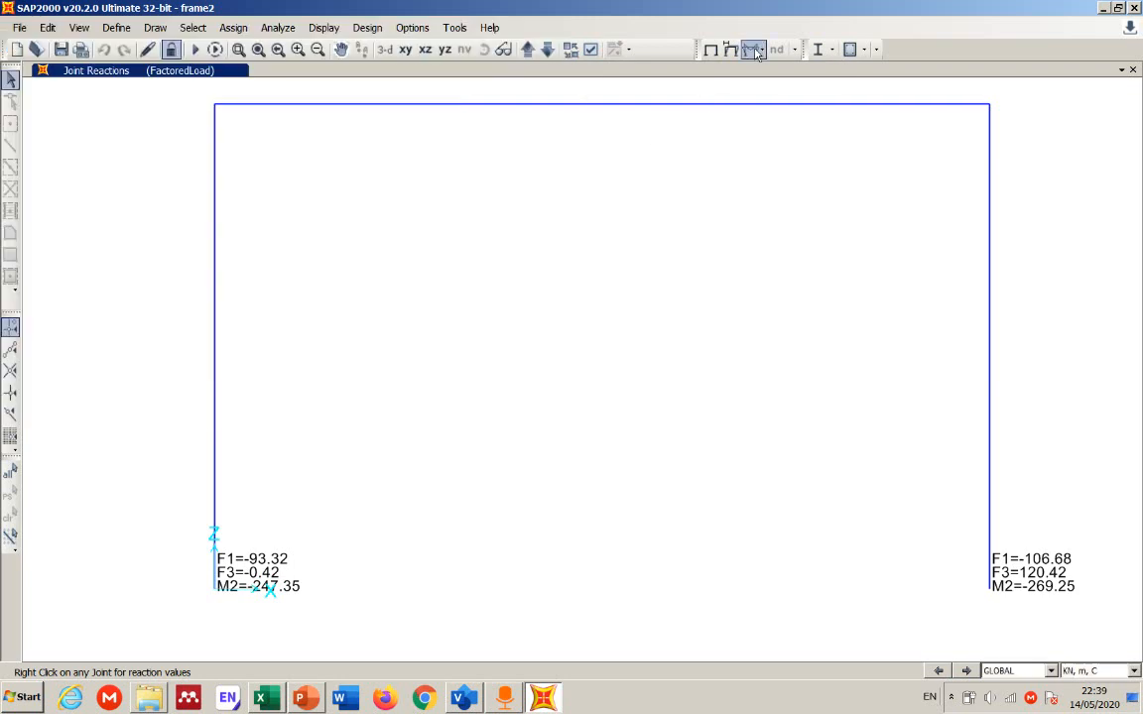
Step: Display the Moment 3-3 diagram for FactoredLoad with values shown and centre the whole frame in view
click(755, 50)
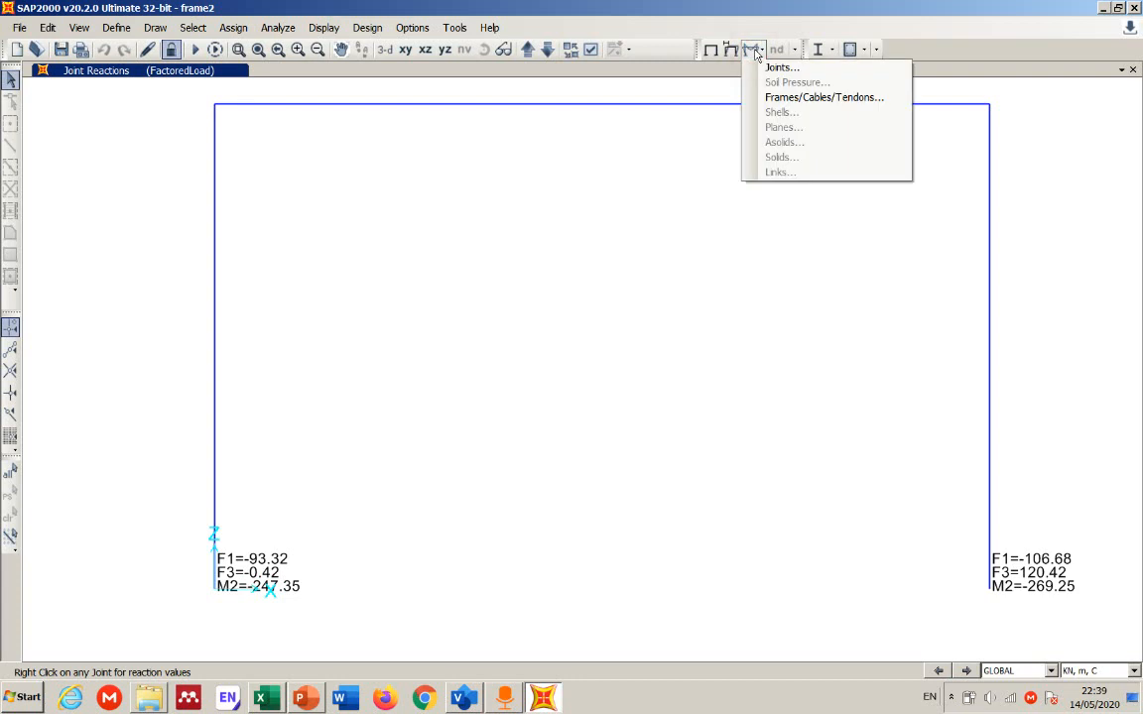
click(780, 98)
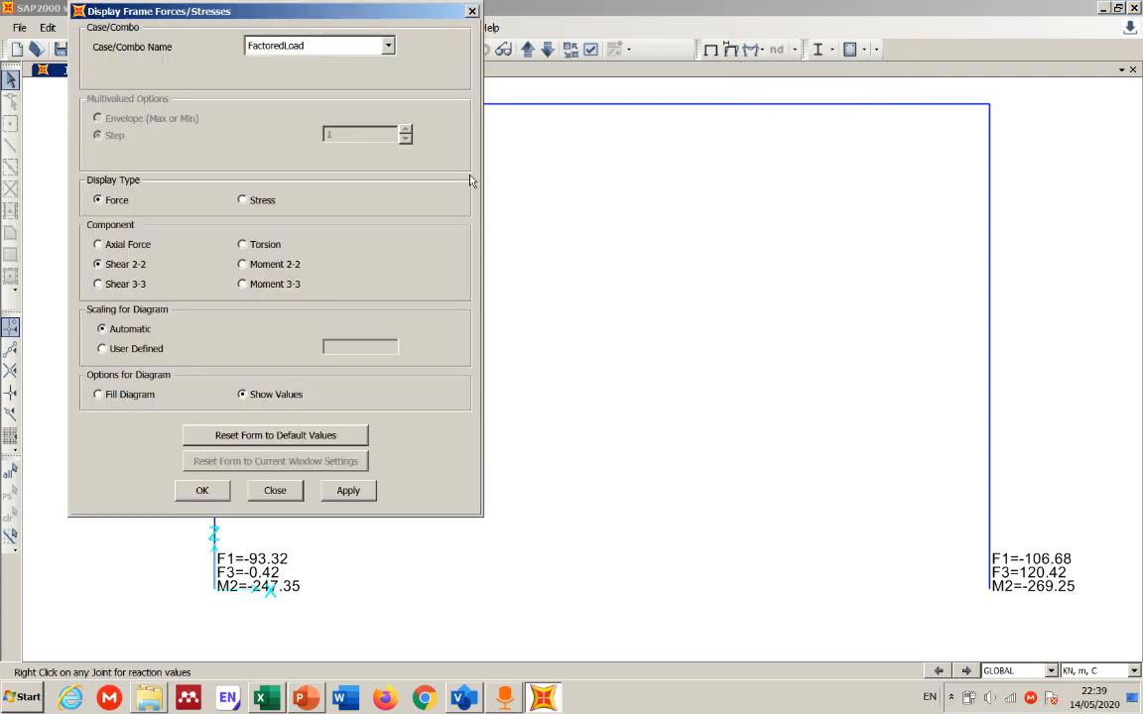
click(244, 284)
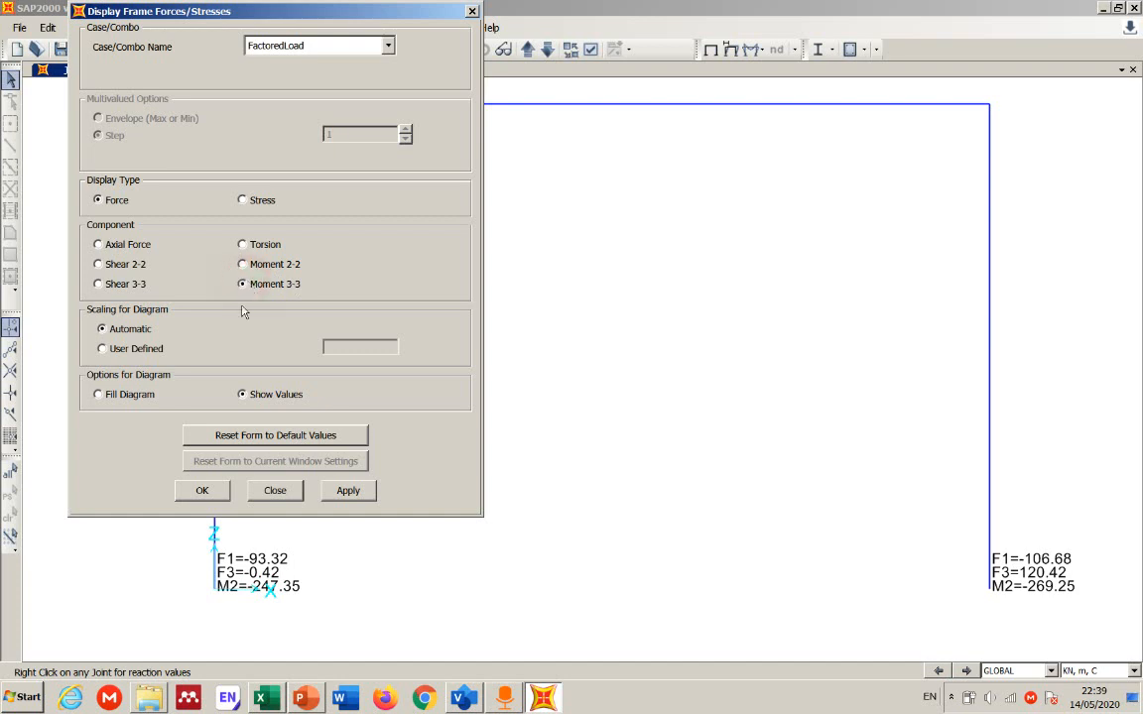
click(347, 492)
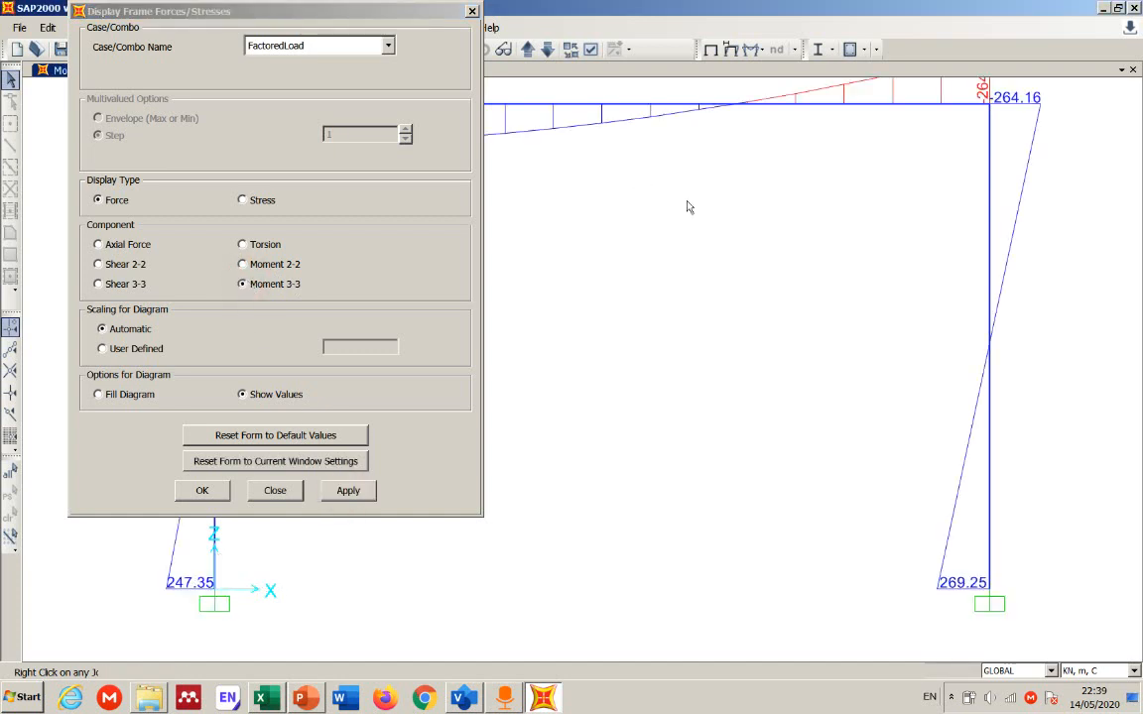
click(202, 491)
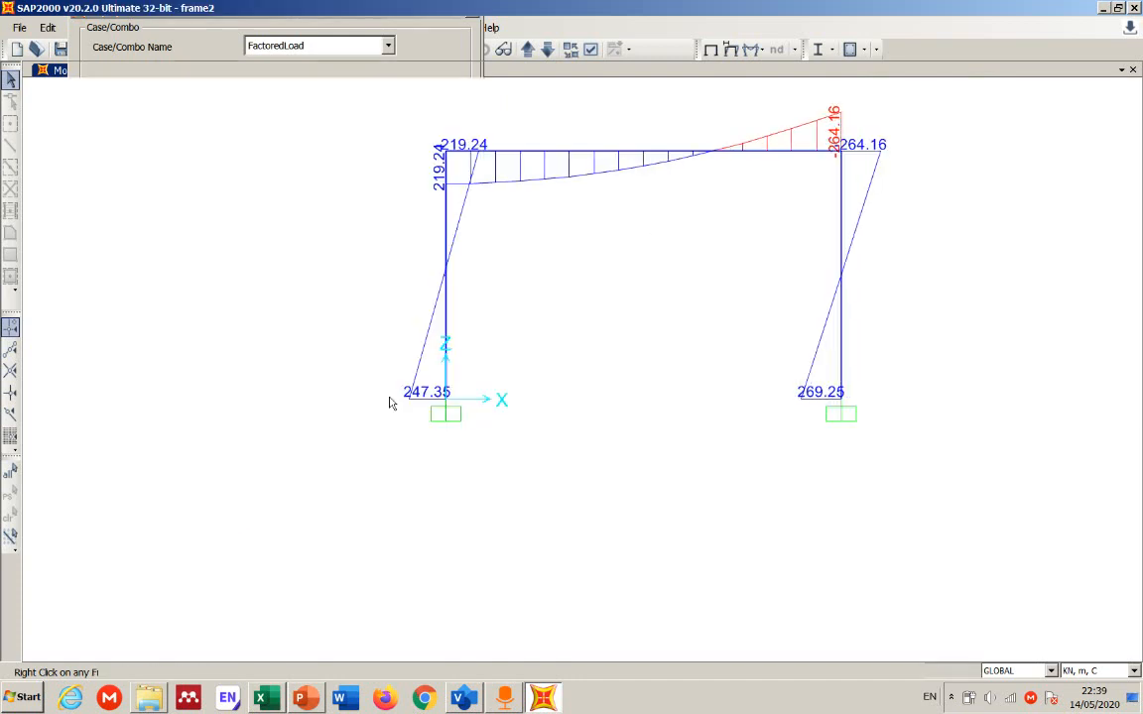
middle_drag(643, 315, 630, 357)
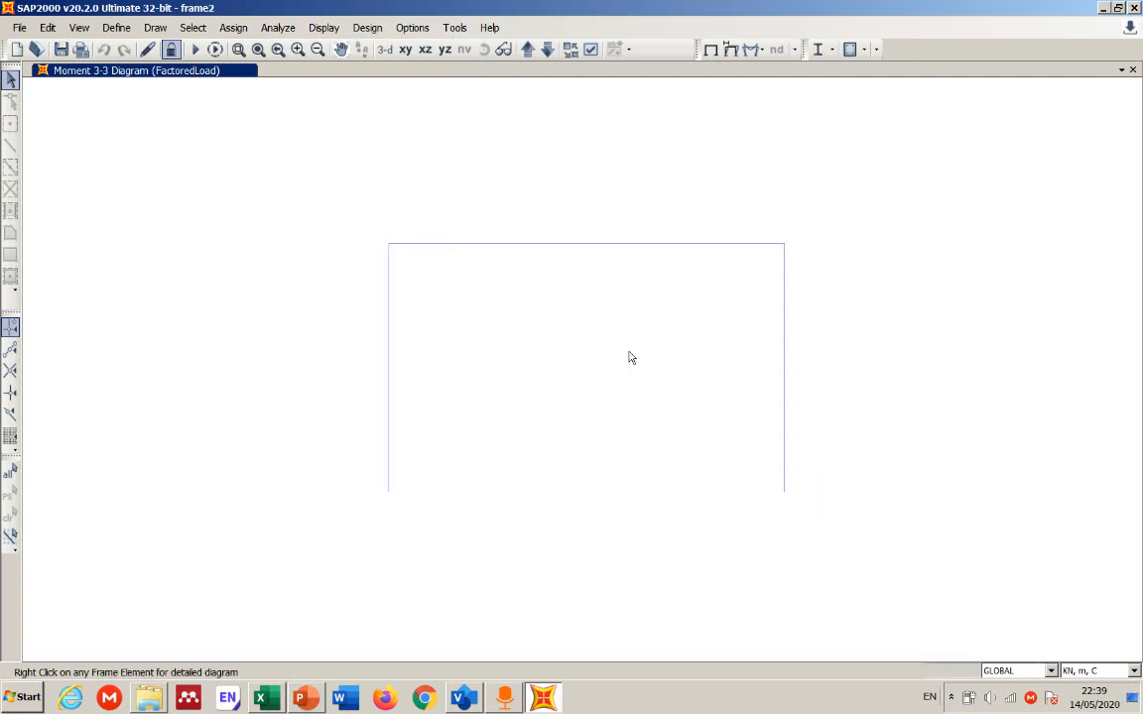
scroll(765, 230, up, 2)
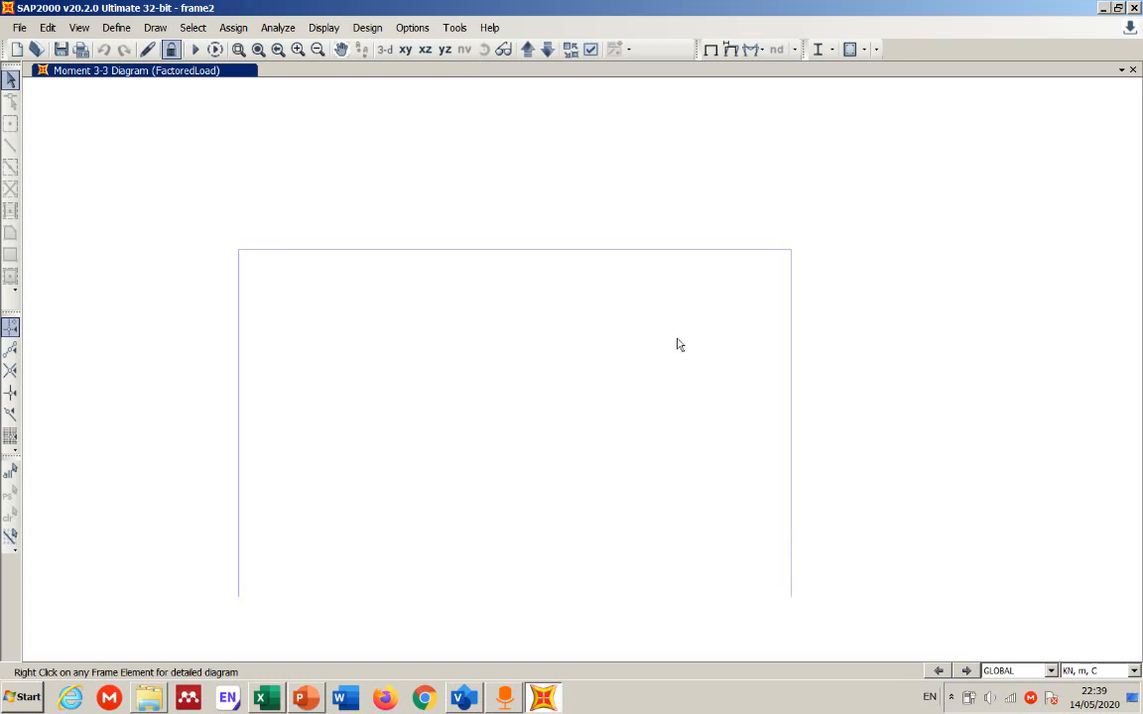
middle_drag(652, 395, 760, 298)
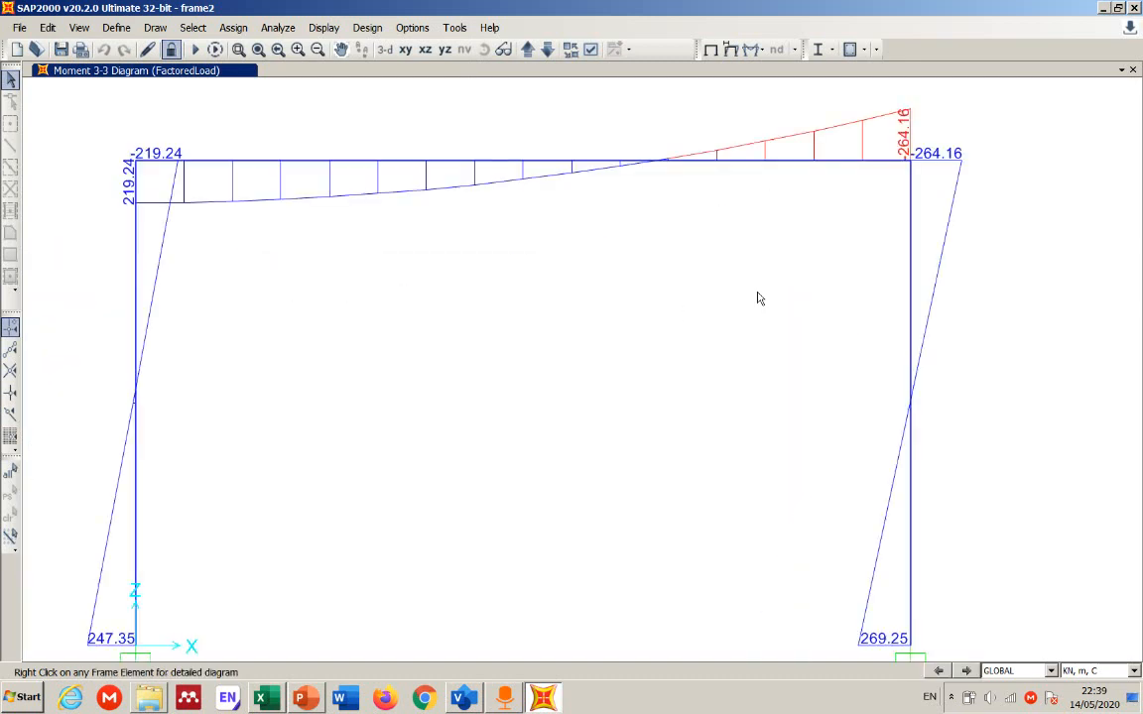
scroll(759, 298, down, 1)
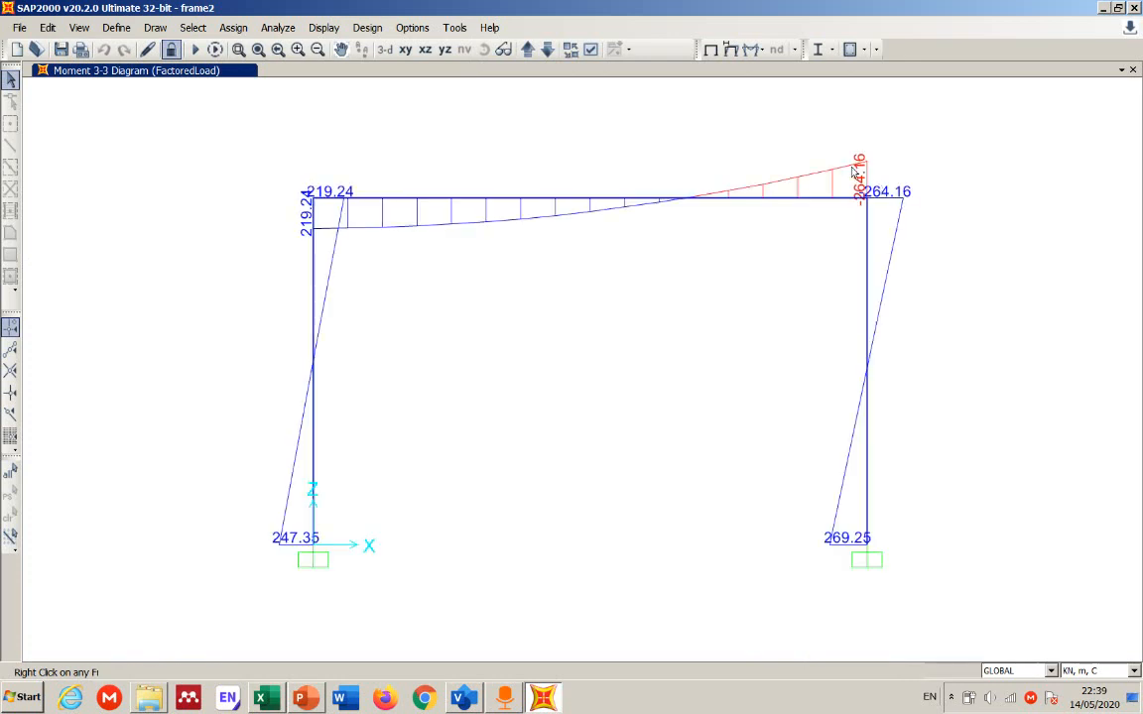
Step: Apply a user-defined scale of 0.5 to the Moment 3-3 diagram
click(753, 49)
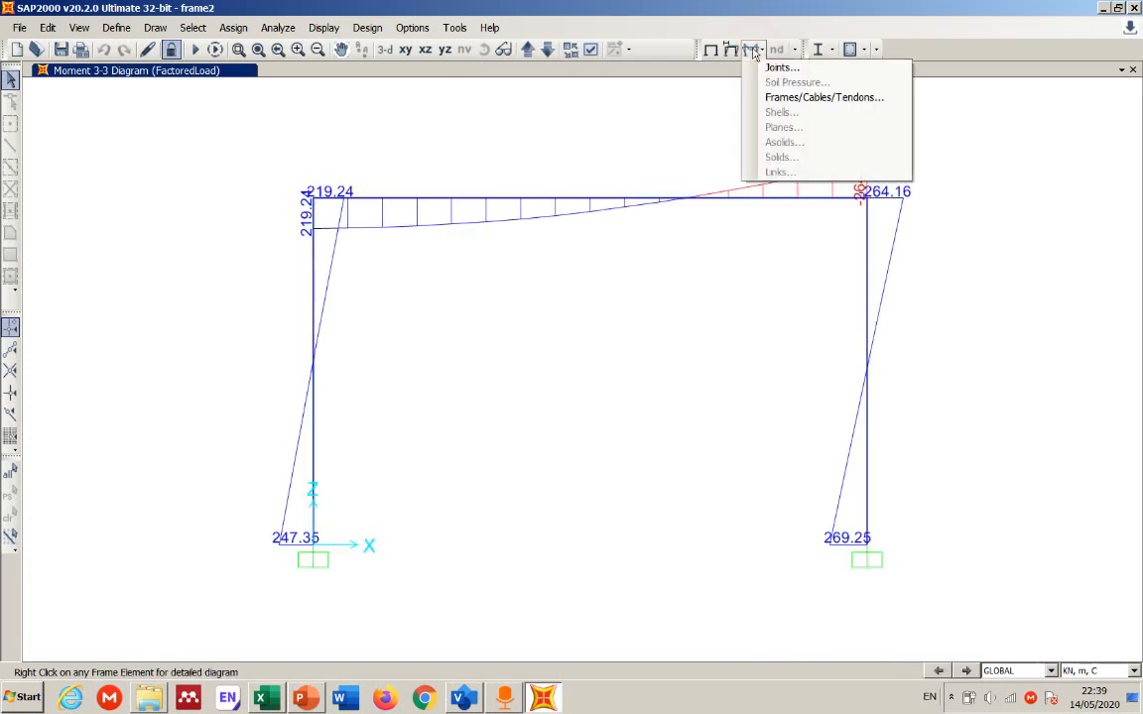
click(779, 98)
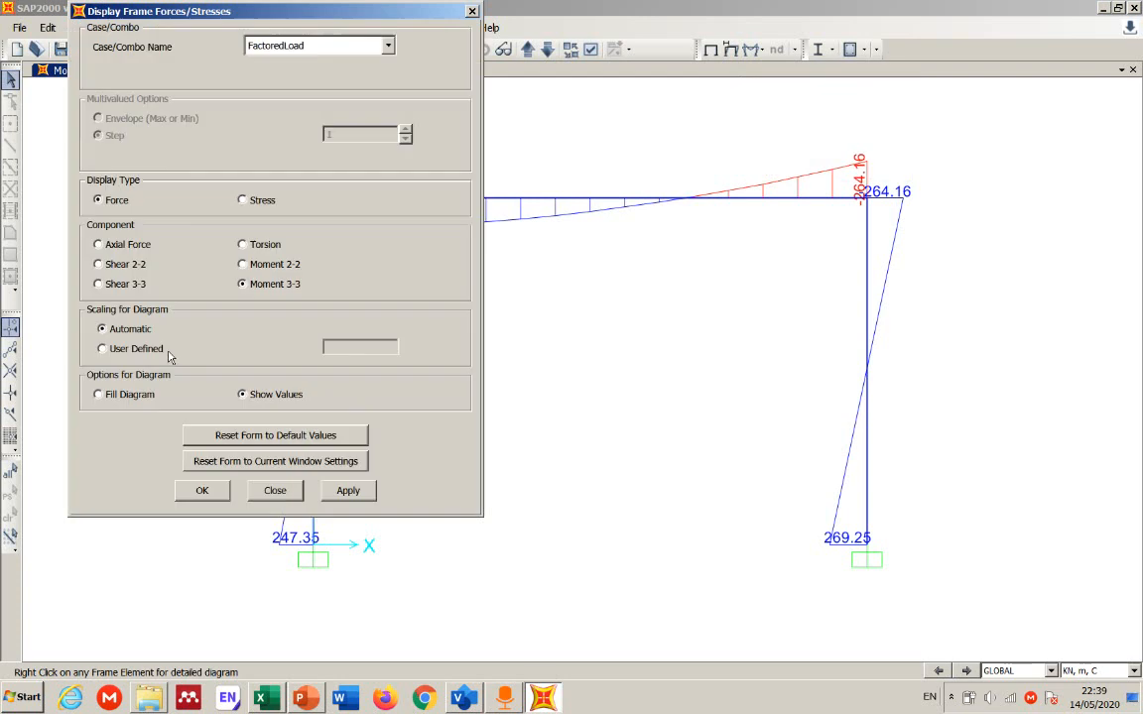
click(144, 349)
double_click(361, 347)
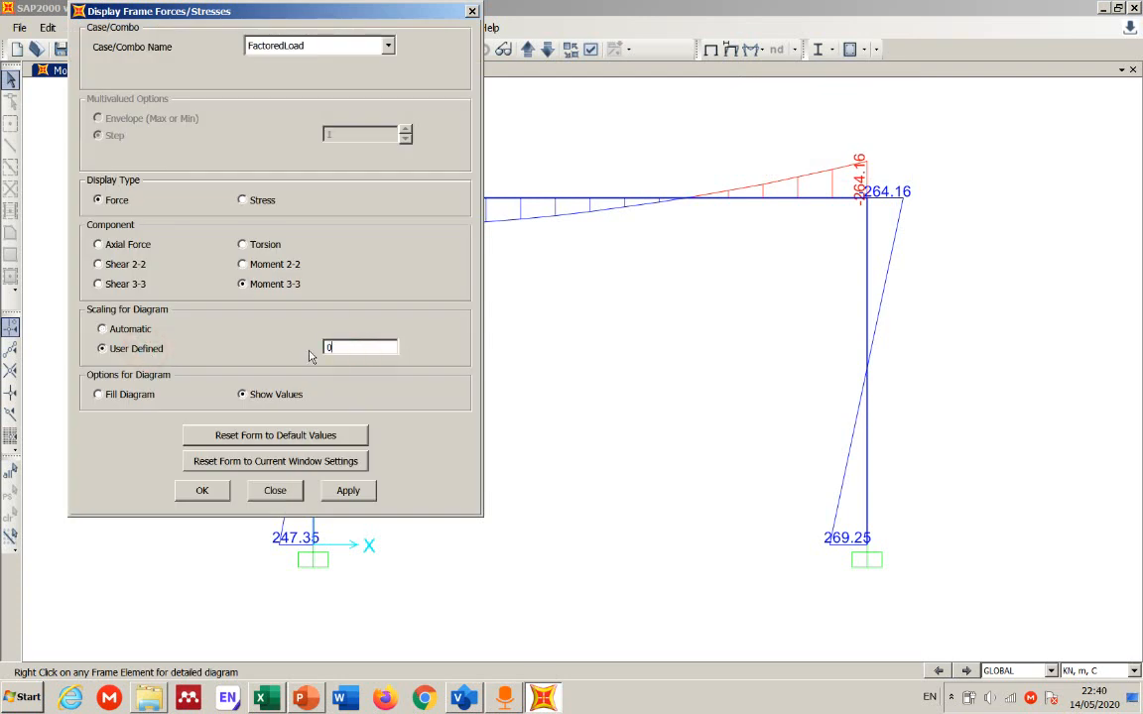
click(342, 491)
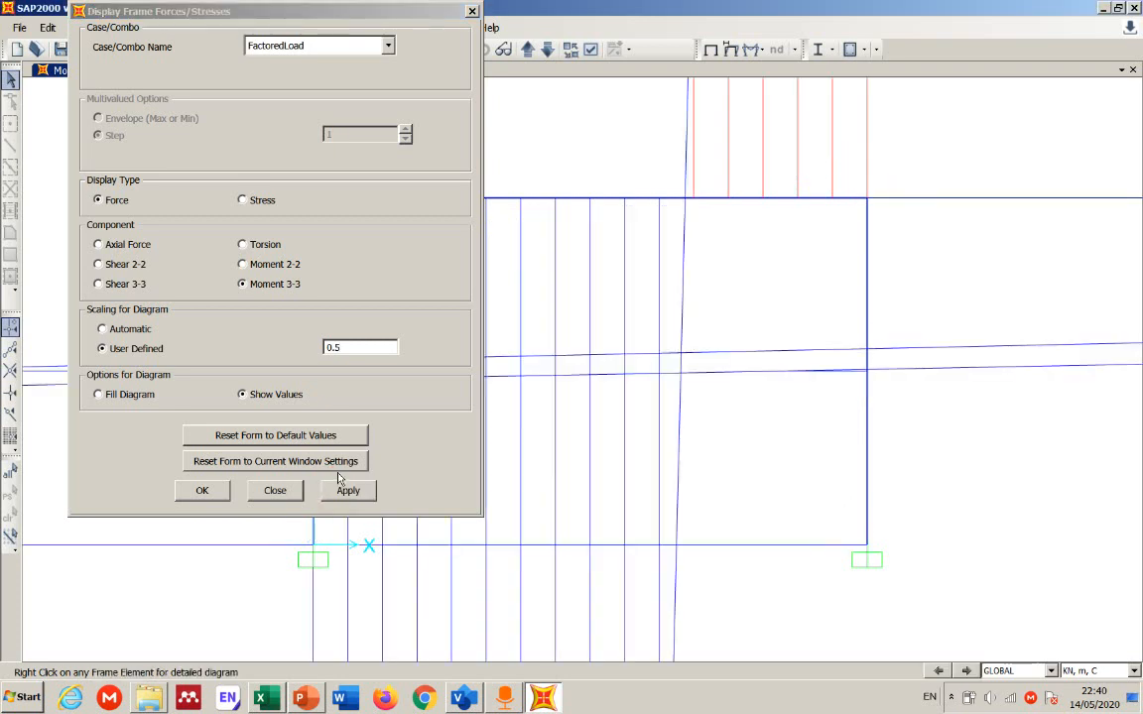
Step: Change the moment diagram's user-defined scale to 0.01 and inspect the diagram behind the dialog
click(358, 345)
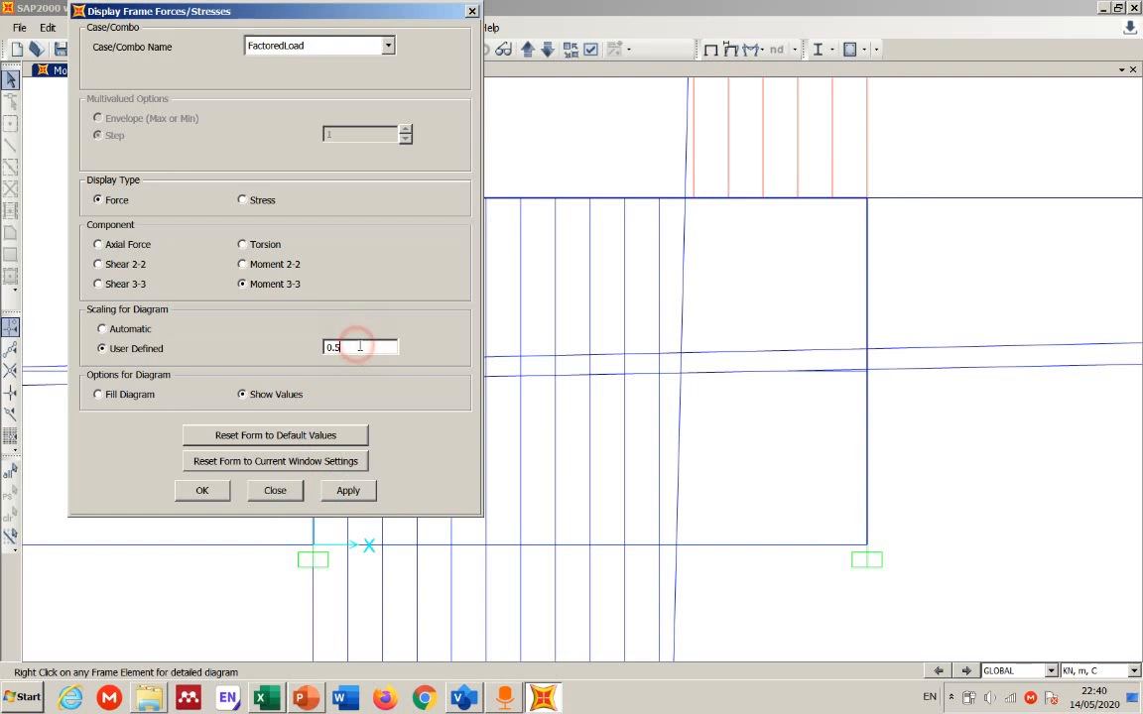
key(BackSpace)
text(01)
click(347, 490)
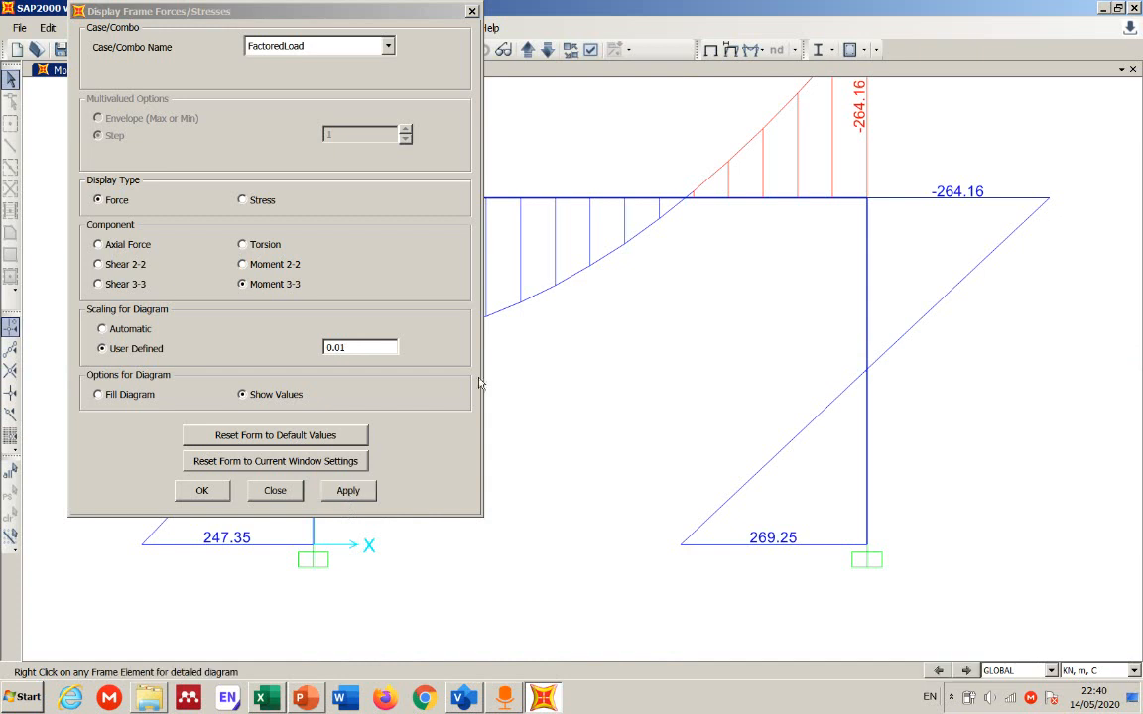
drag(266, 13, 742, 382)
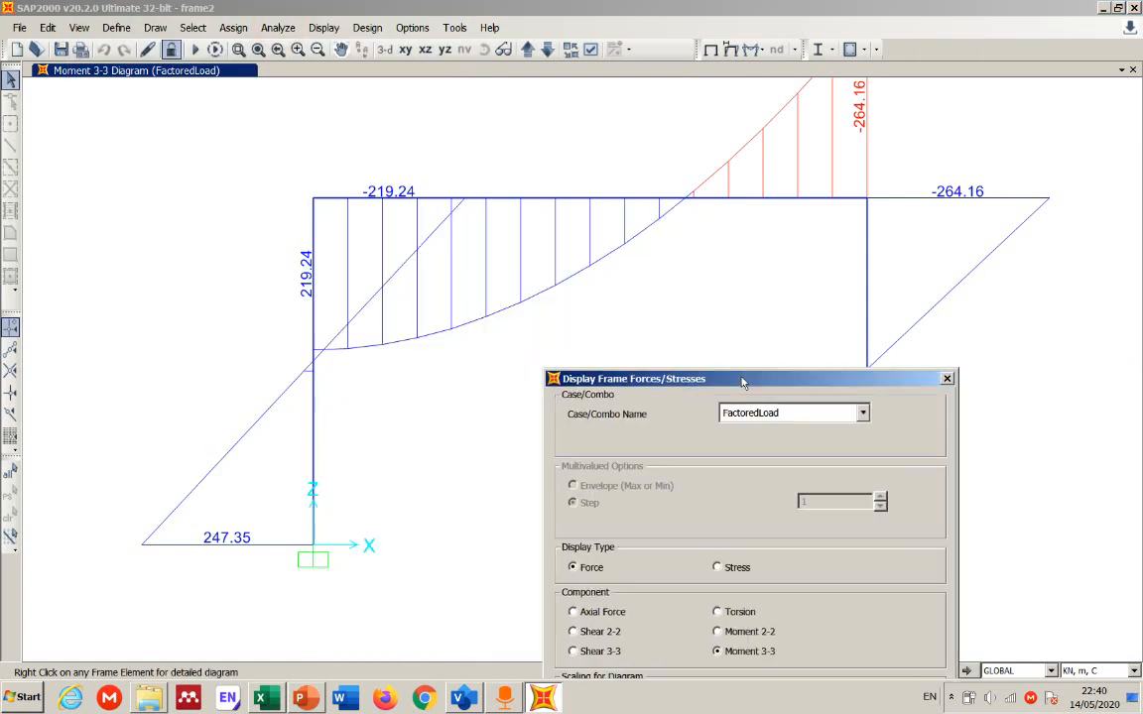
drag(760, 382, 383, 158)
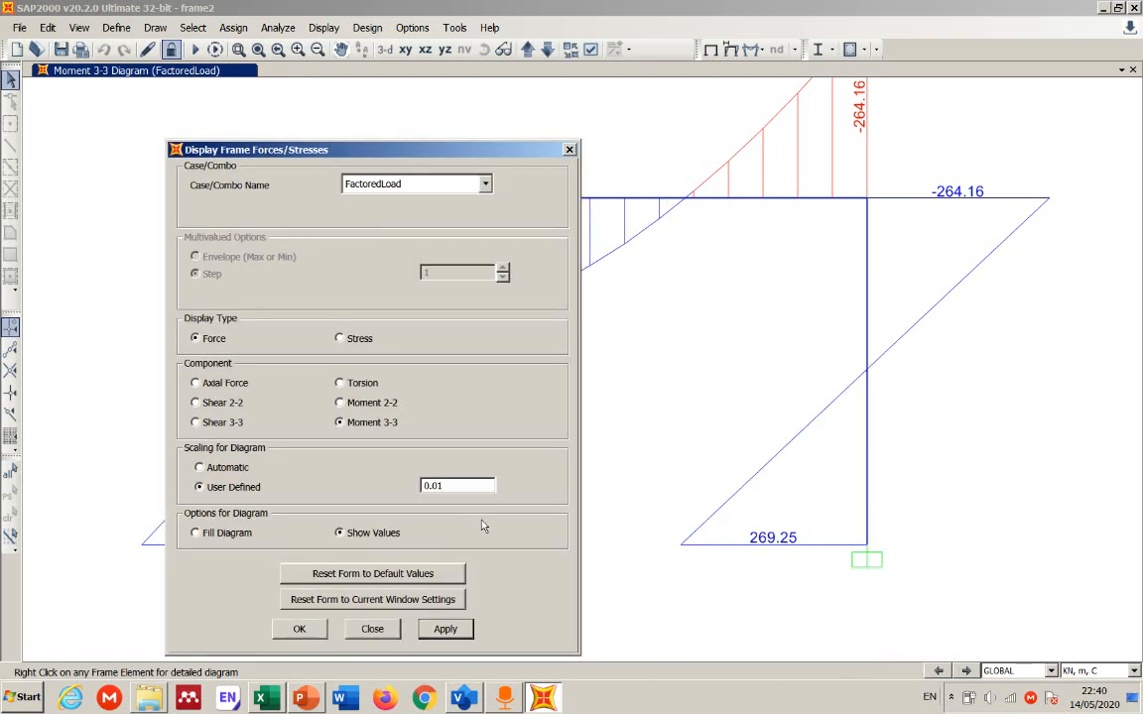
Step: Set the moment diagram's user-defined scale to 0.005 and accept the display settings
click(451, 487)
click(445, 629)
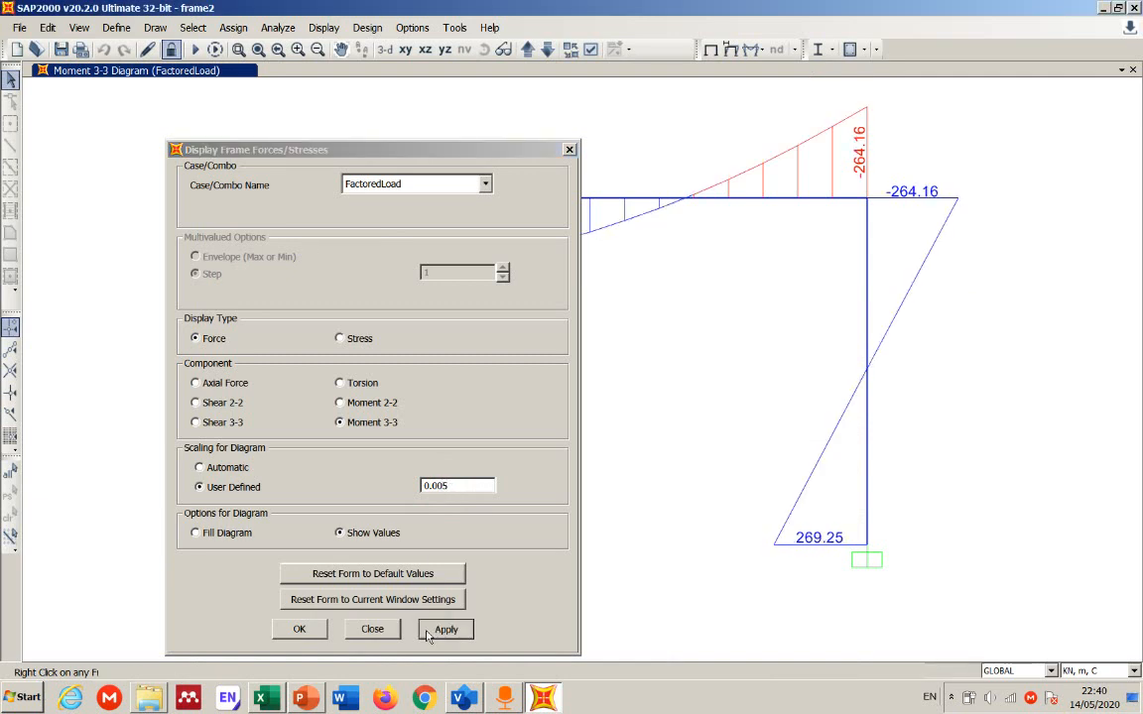
drag(354, 150, 570, 284)
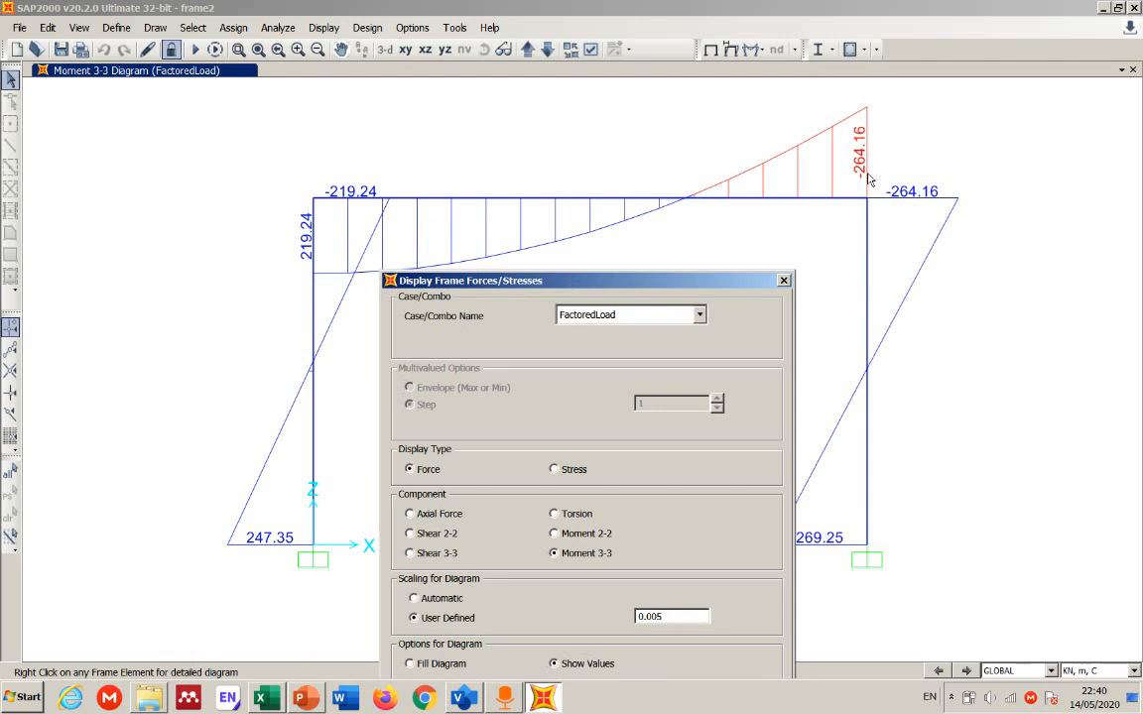
drag(654, 280, 625, 160)
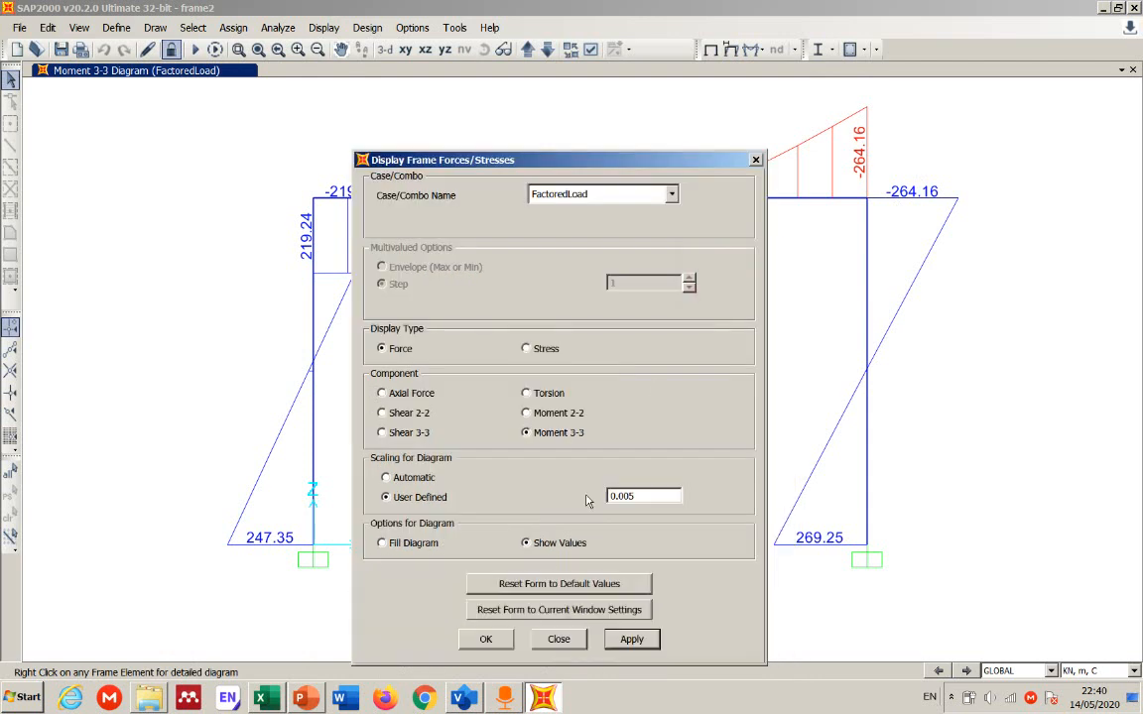
click(485, 640)
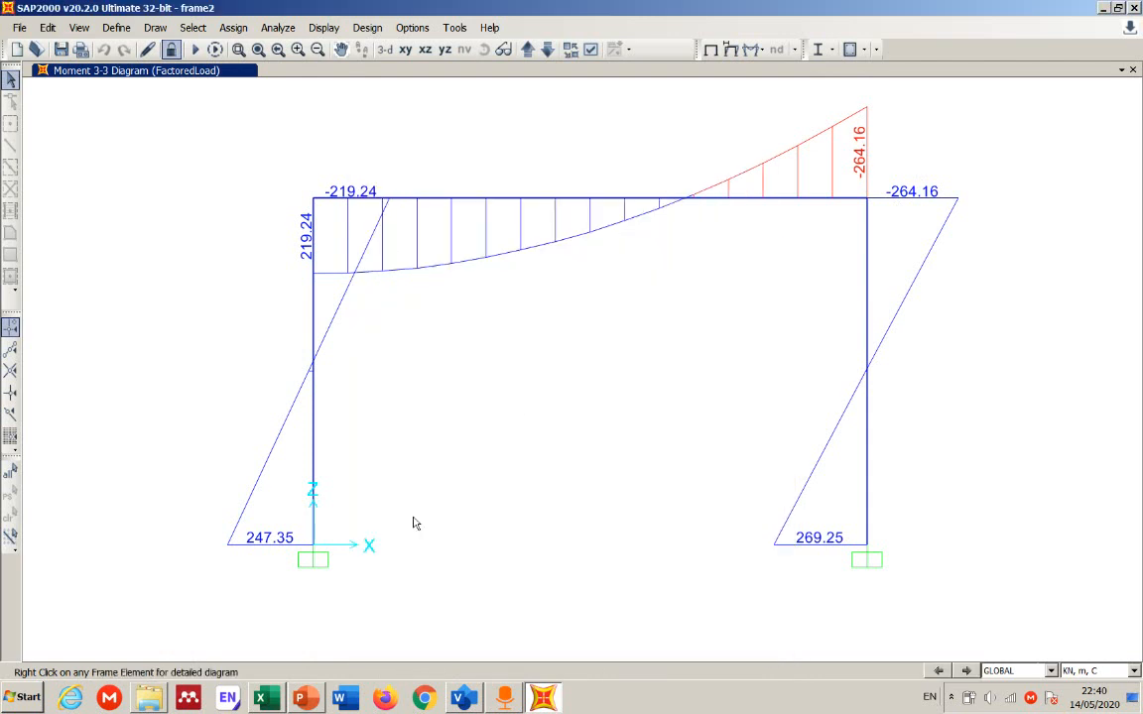
Step: Capture the main window showing the Moment 3-3 diagram as a JPEG picture named MD on the Desktop
click(19, 28)
mouse_move(158, 434)
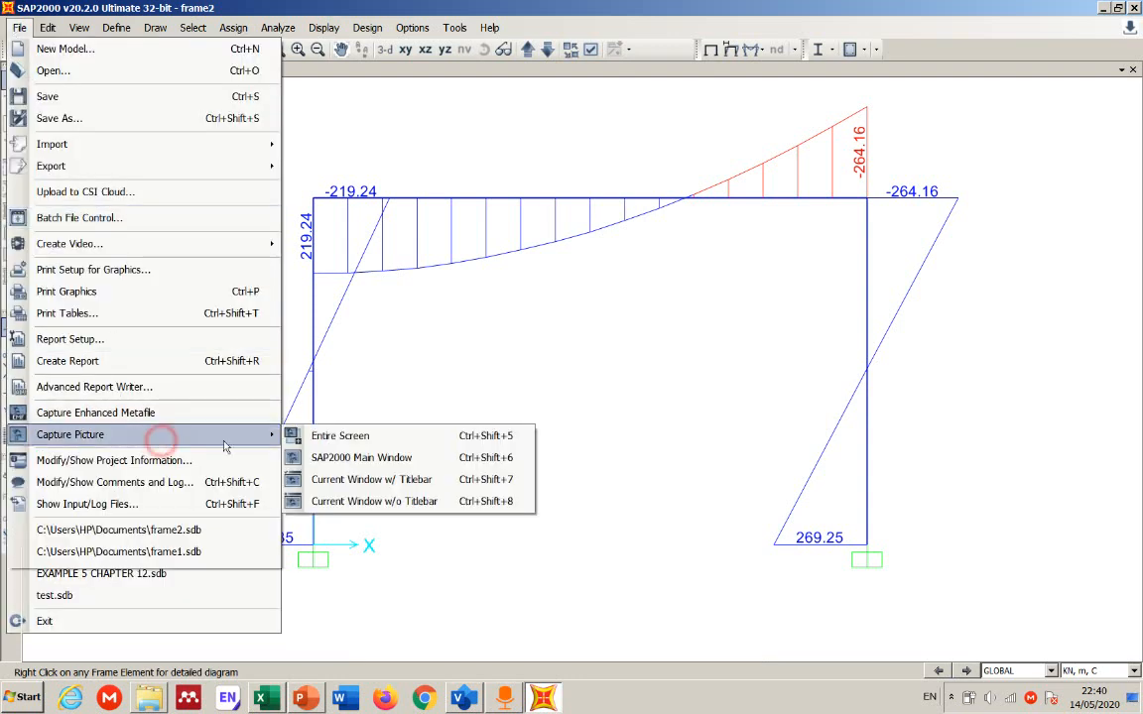
click(342, 457)
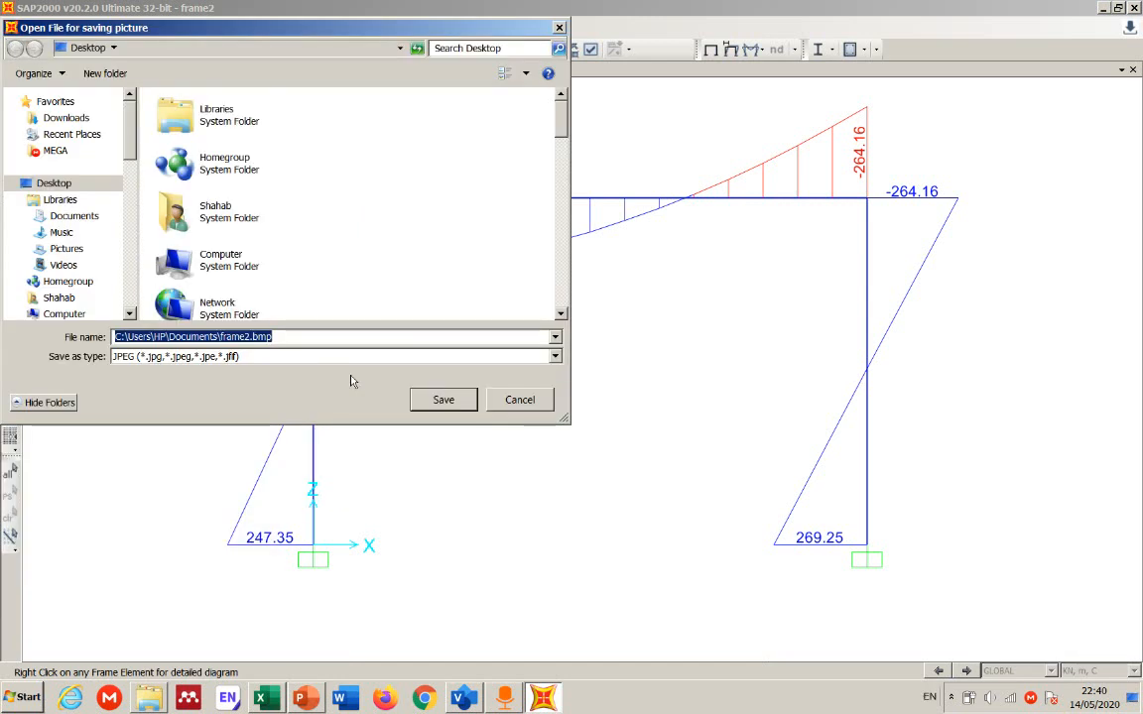
text(mom)
key(BackSpace)
key(BackSpace)
key(BackSpace)
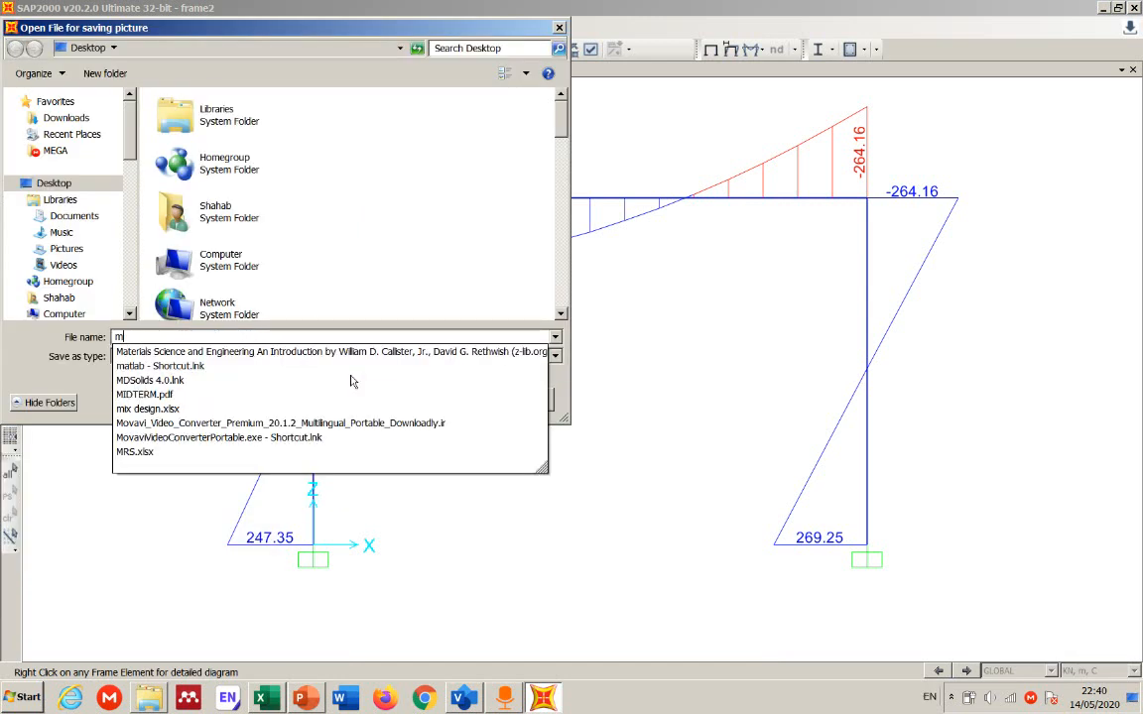
text(MD)
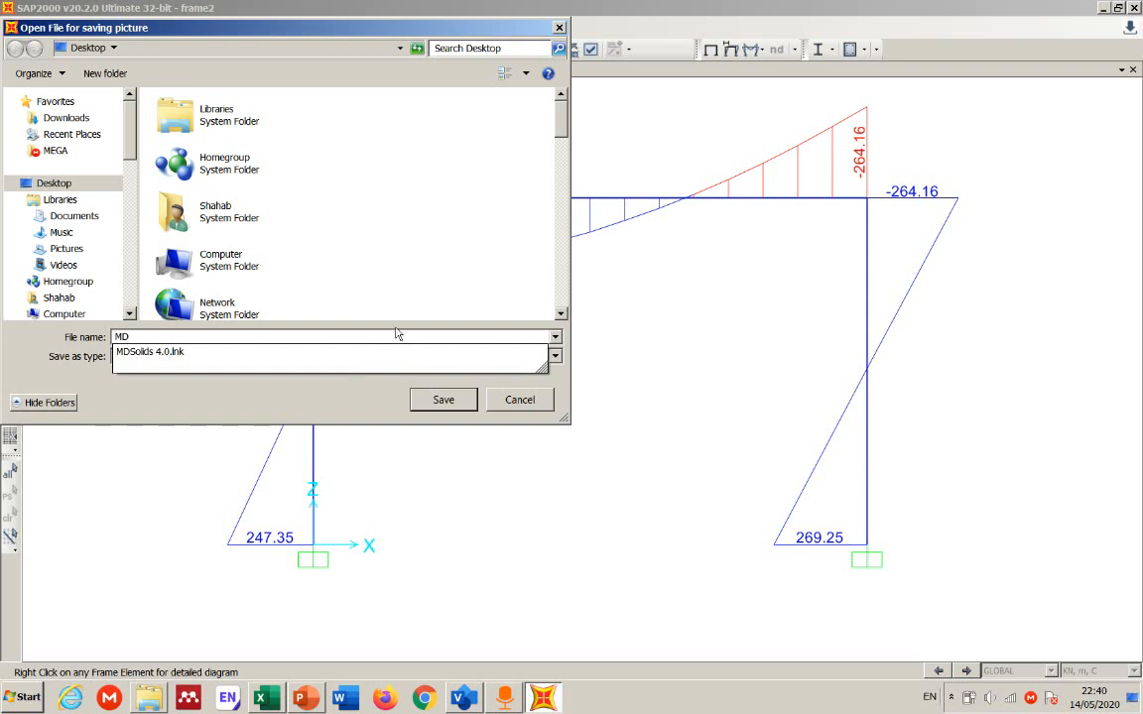
click(445, 397)
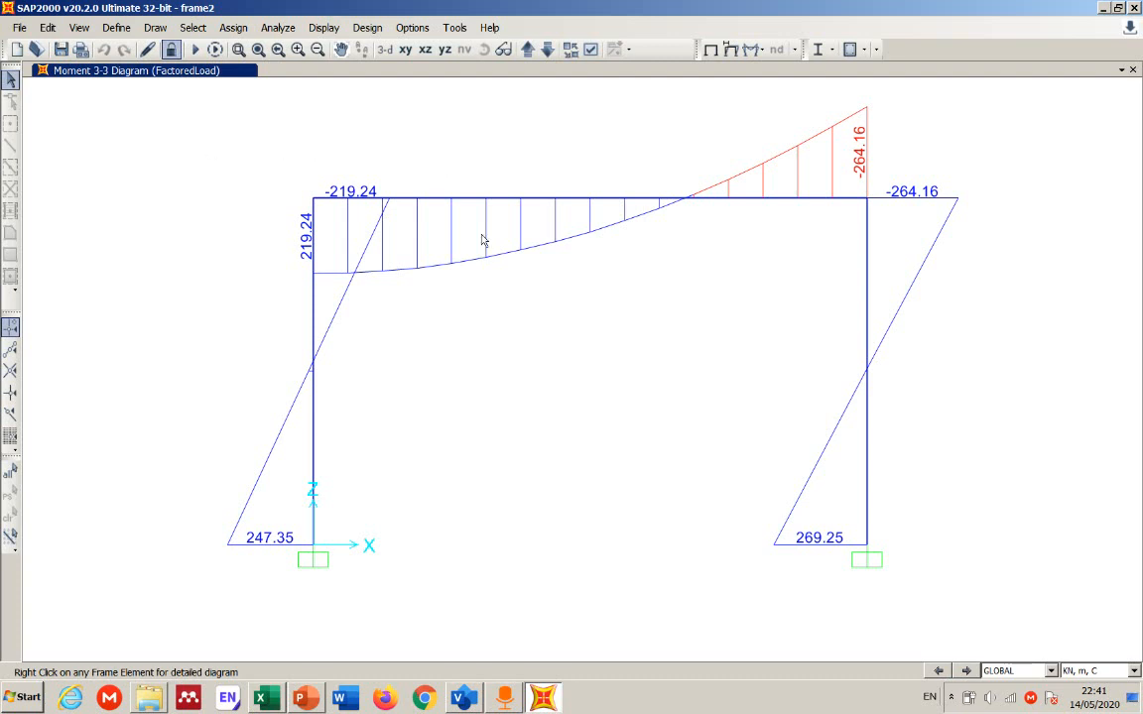
Step: Create an analysis report for the model and save it as a rich text file named REPORT on the Desktop
click(20, 28)
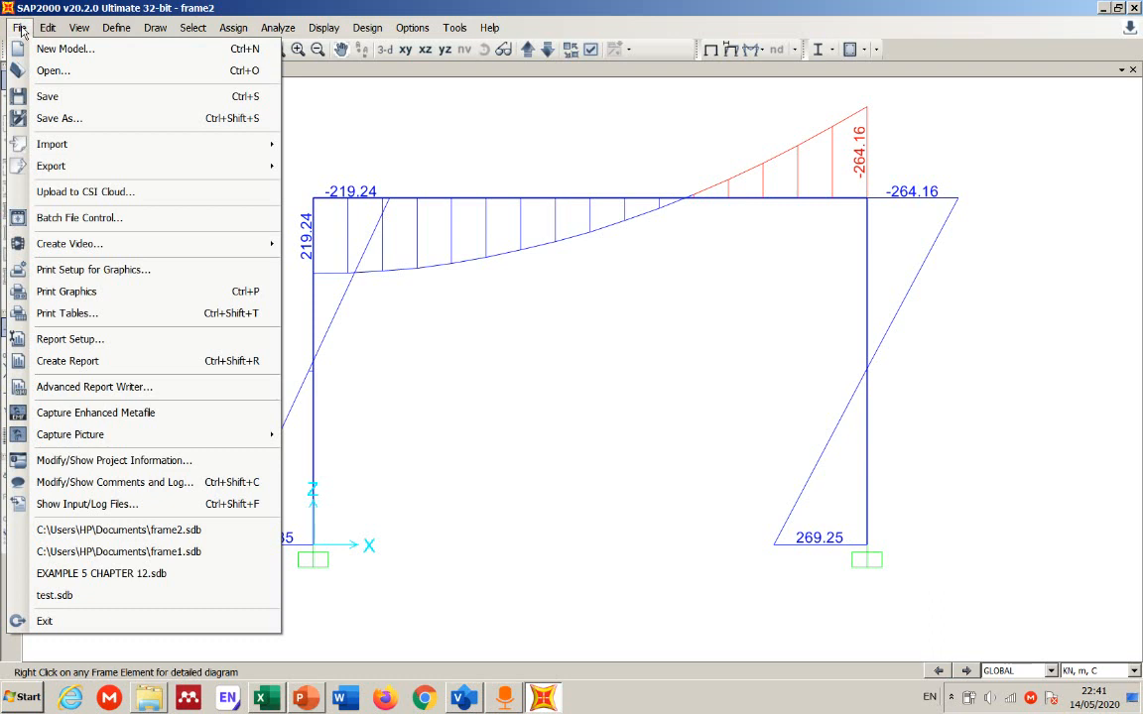
click(124, 363)
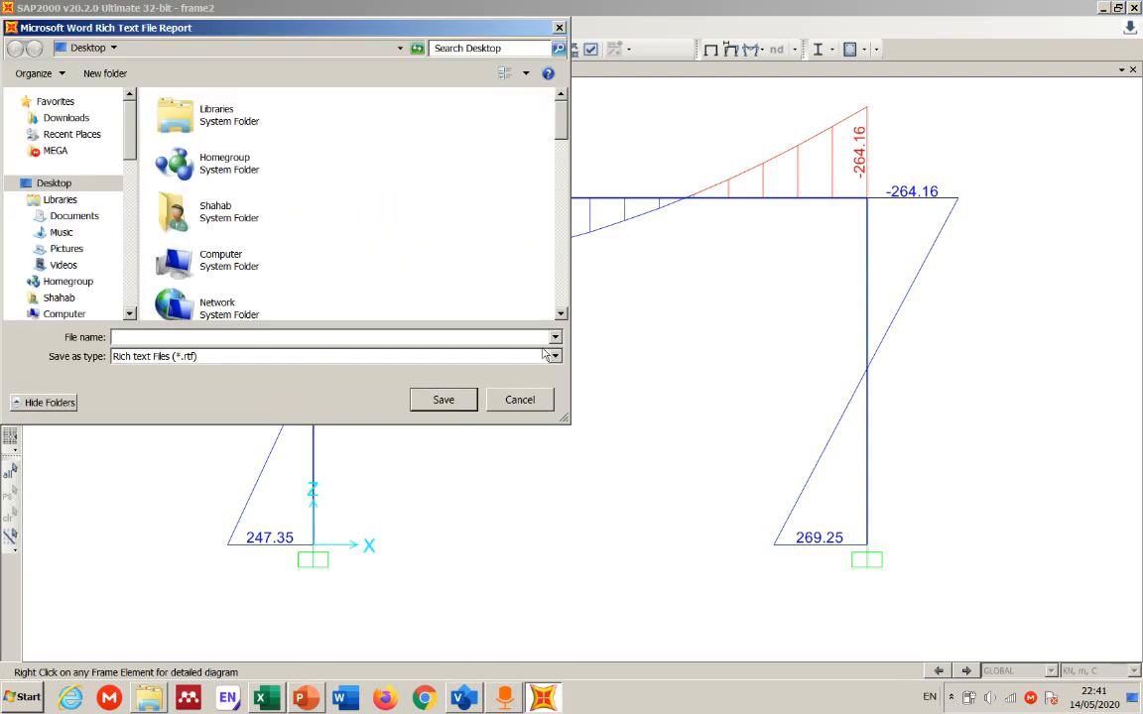
click(553, 357)
click(434, 337)
click(433, 337)
text(REPORT)
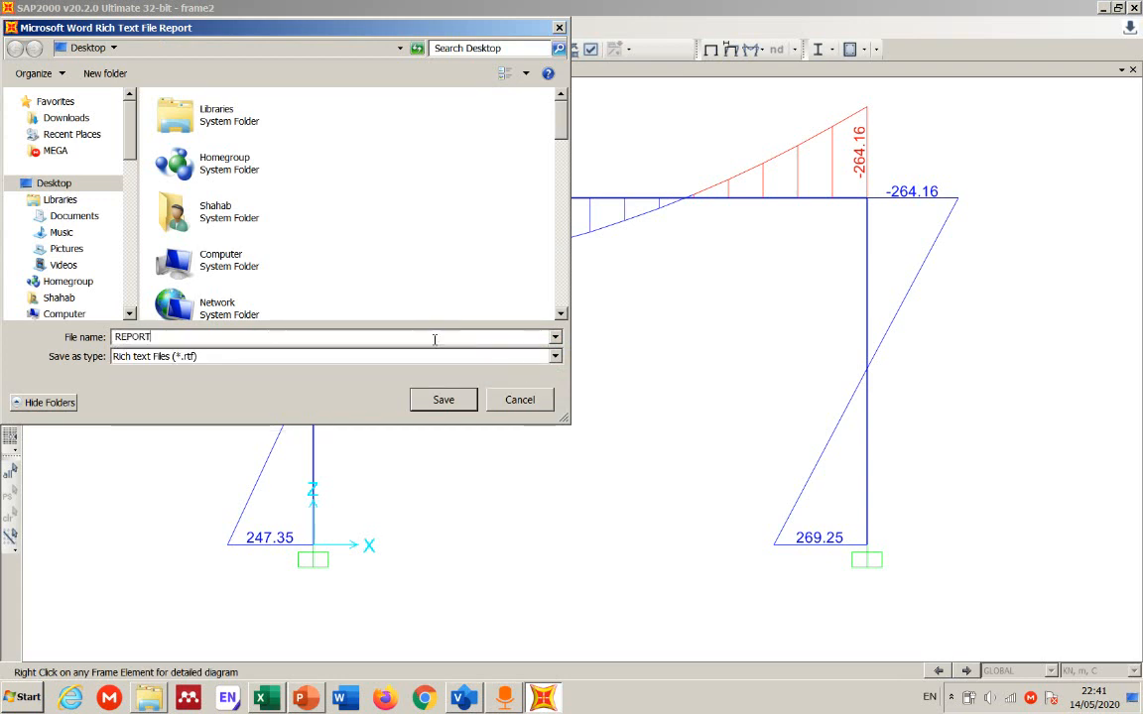
click(440, 397)
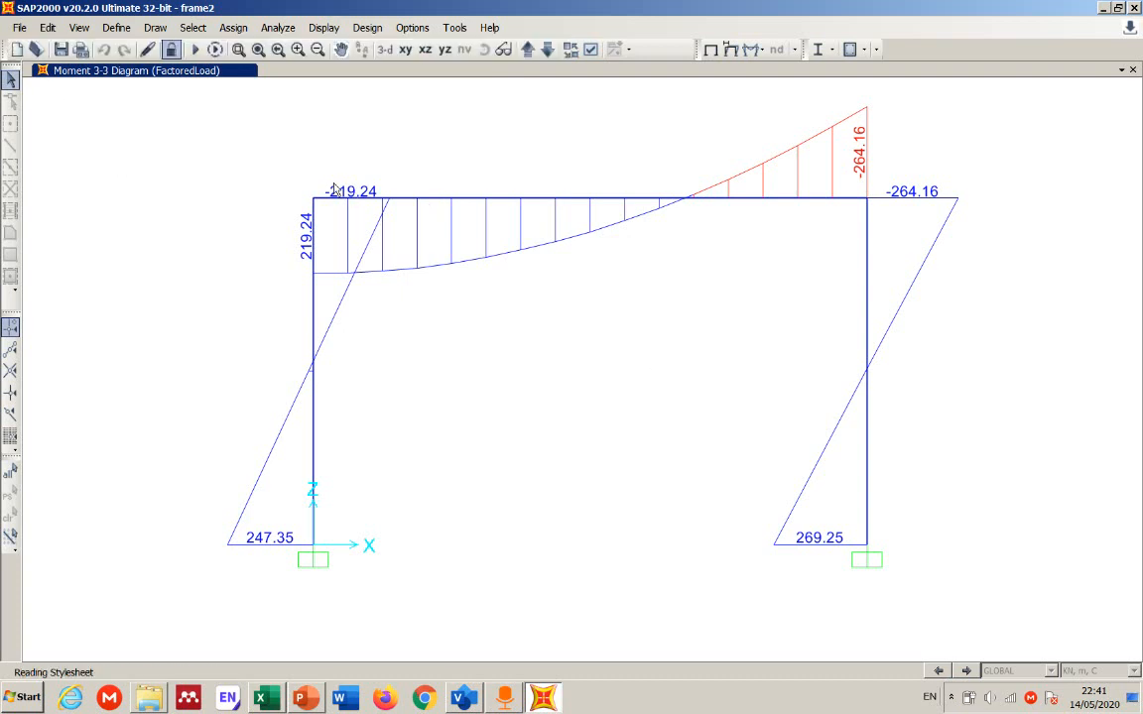
Step: Open the captured MD.JPG picture from the Desktop in Windows Photo Viewer, check the moment diagram and close the picture
click(1104, 9)
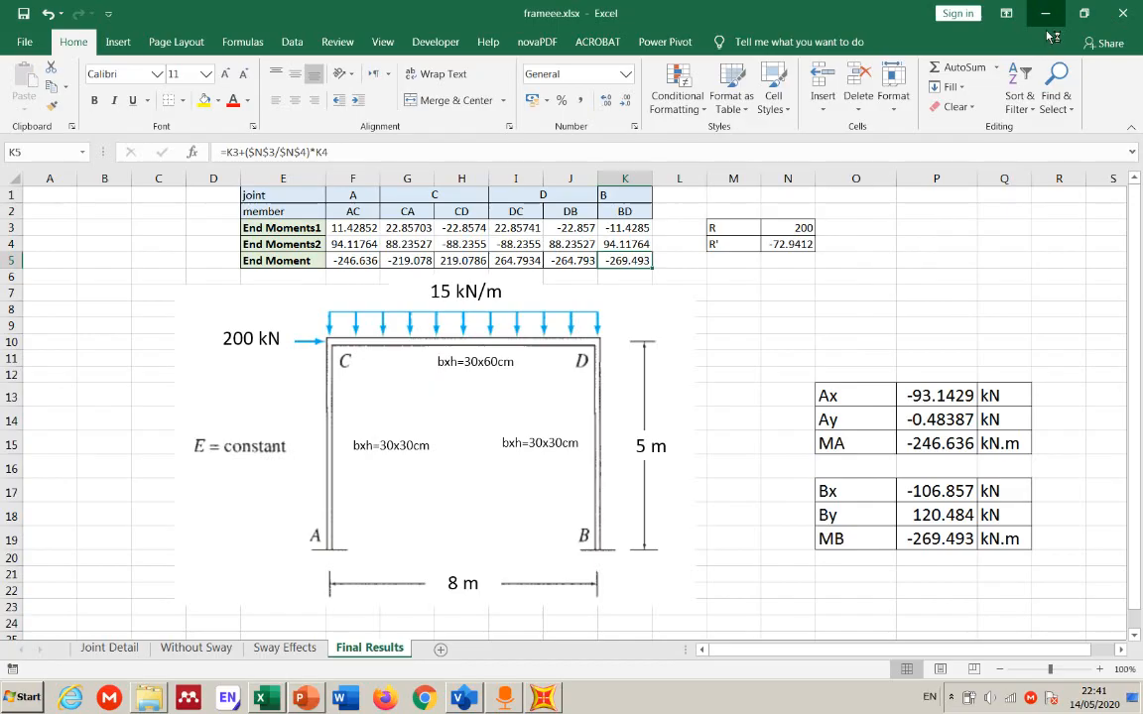
key(super+d)
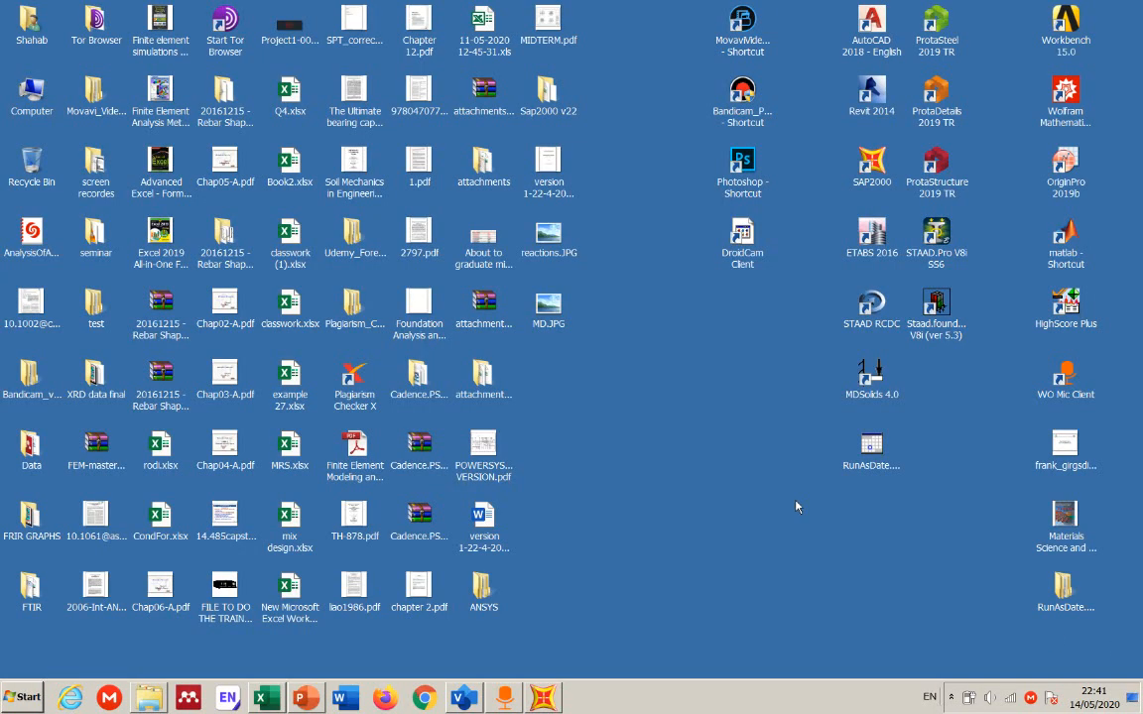
click(542, 312)
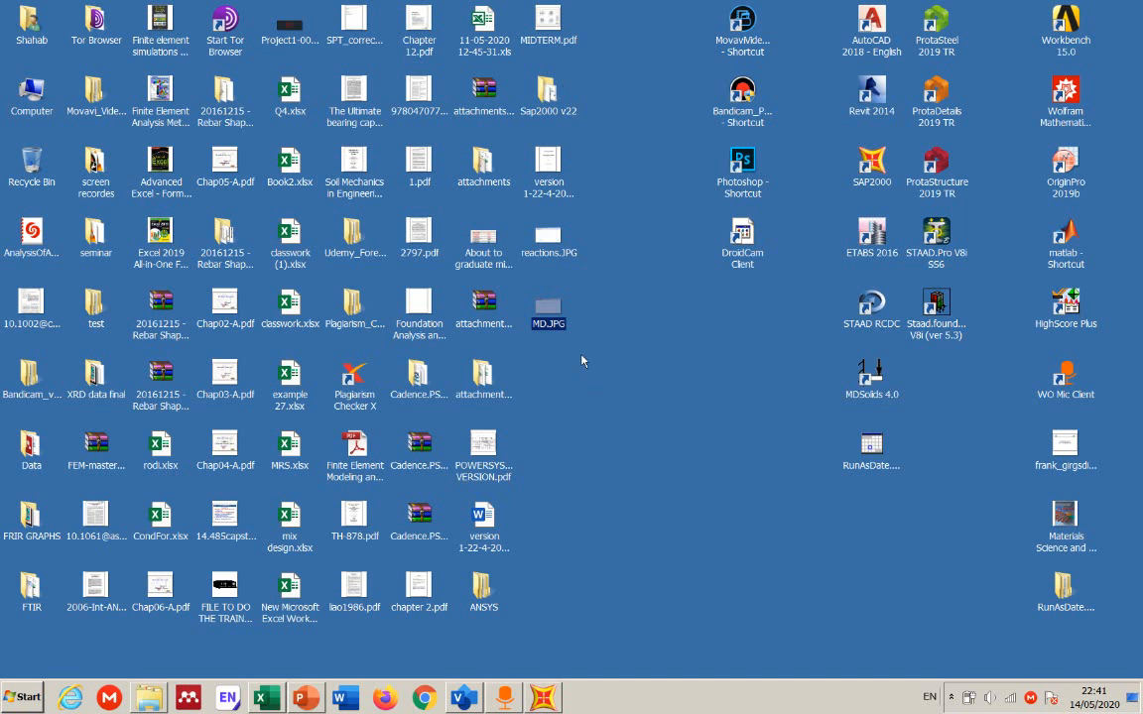
key(Return)
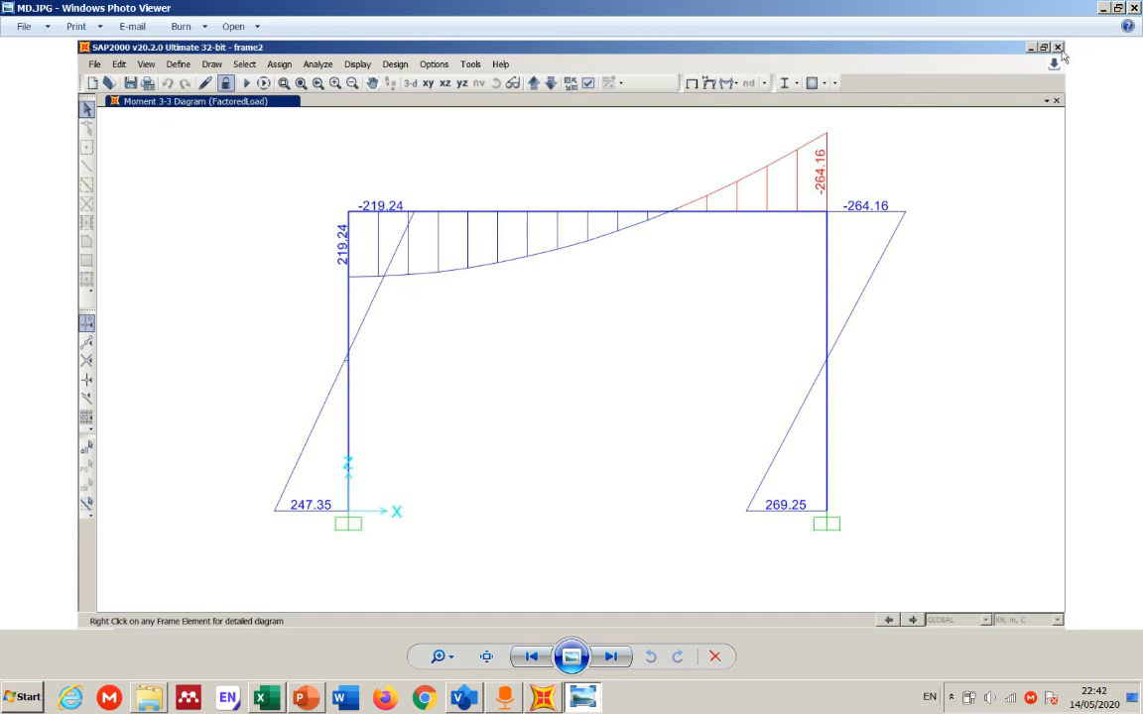
click(1134, 9)
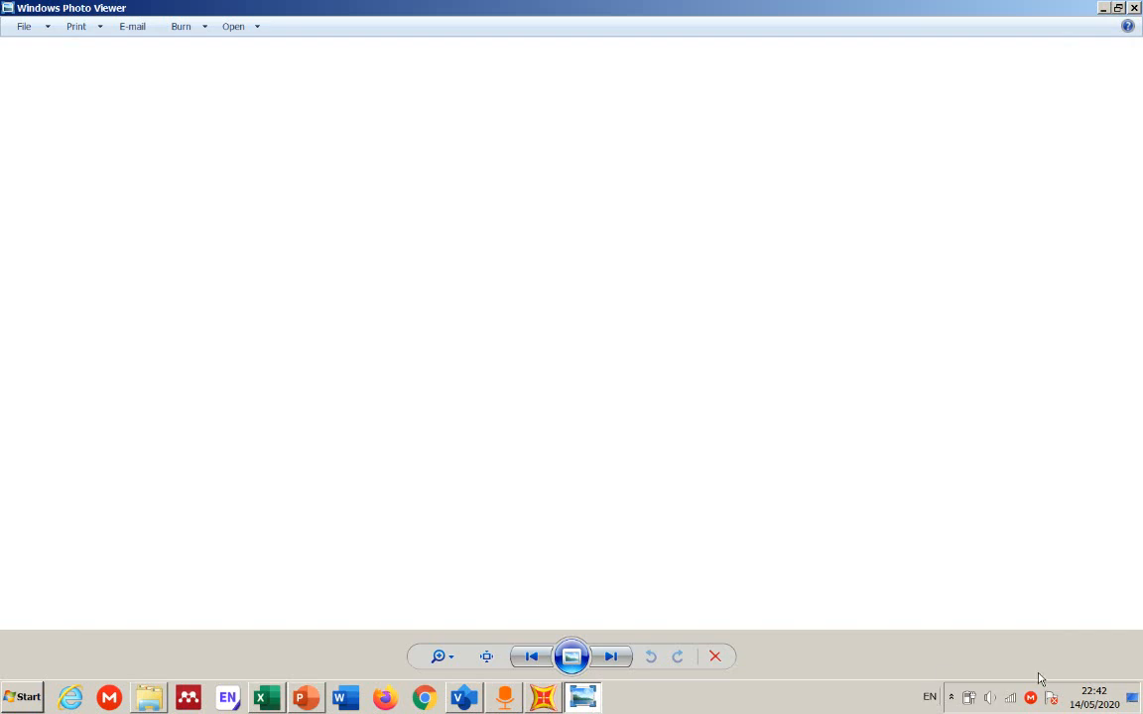
click(1135, 697)
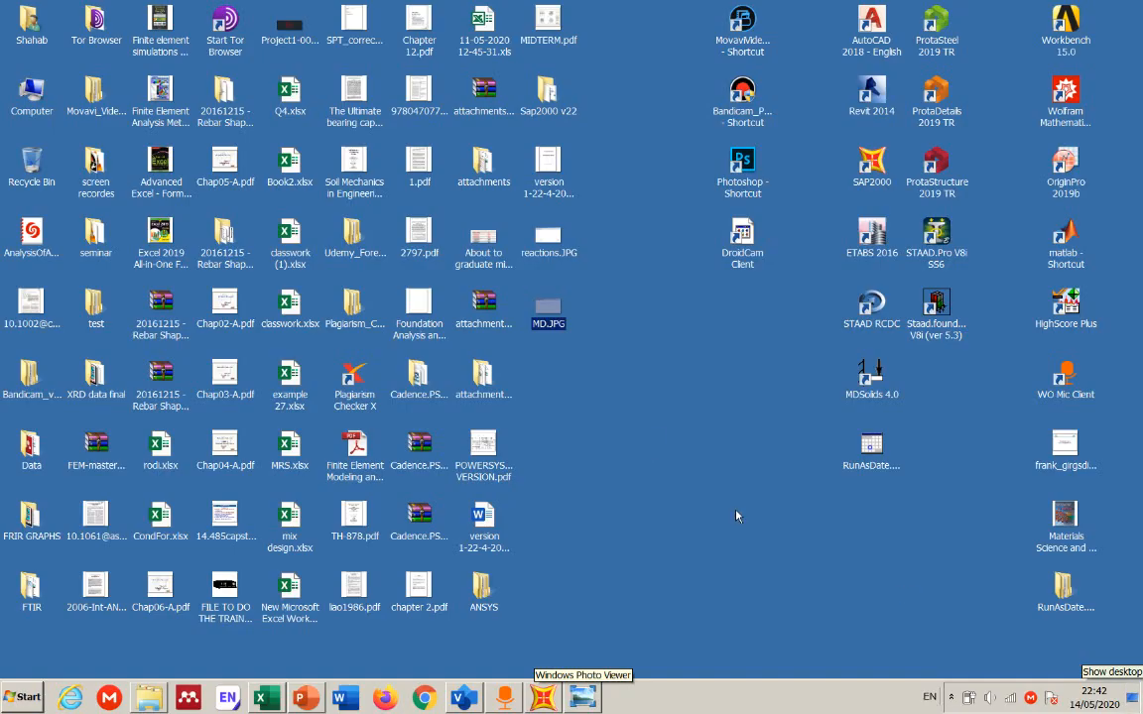
click(556, 402)
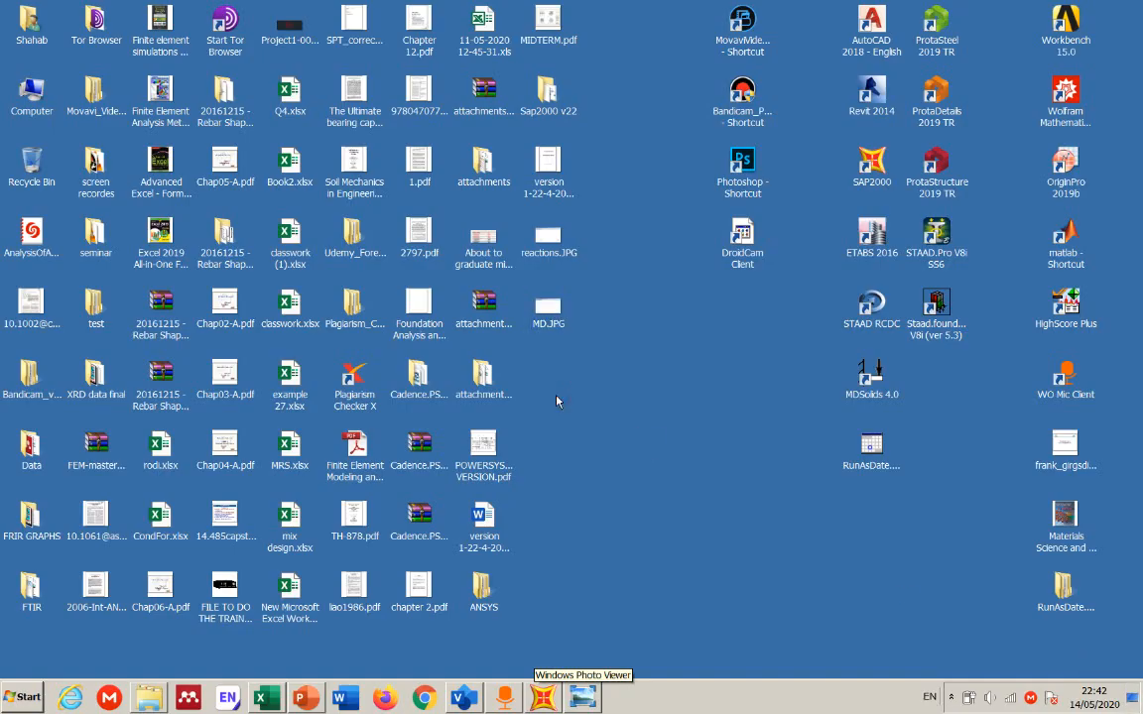
Step: Check the report generation in SAP2000 and search the Desktop for the saved report file
click(544, 698)
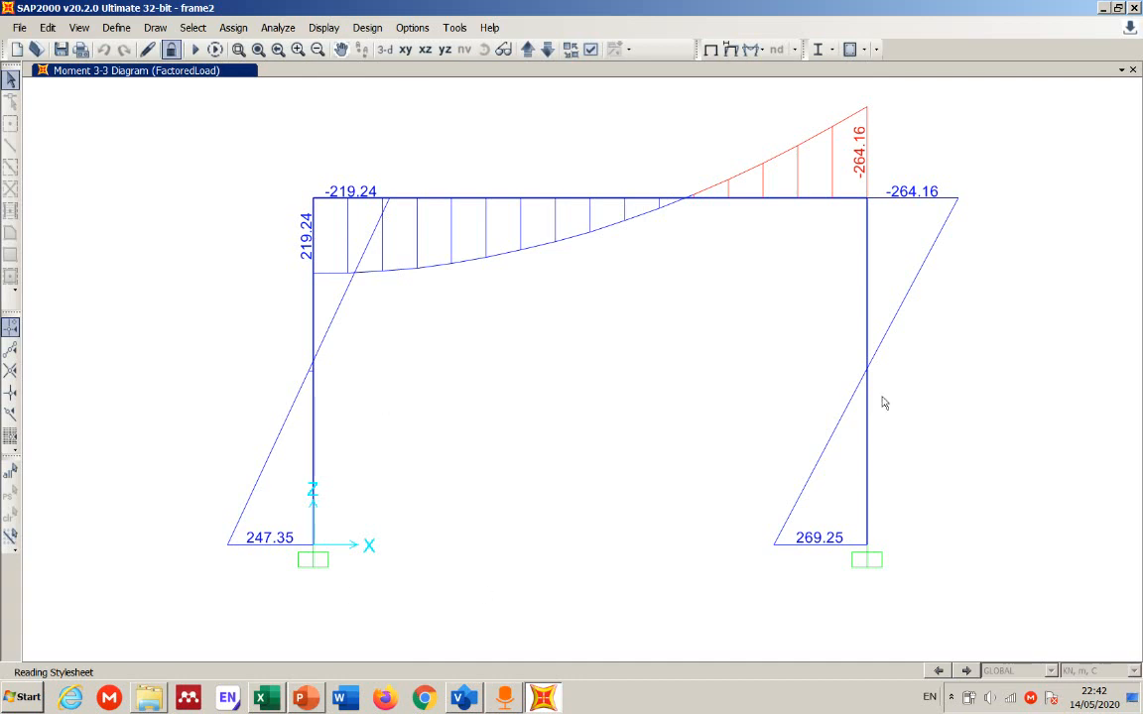
click(1102, 14)
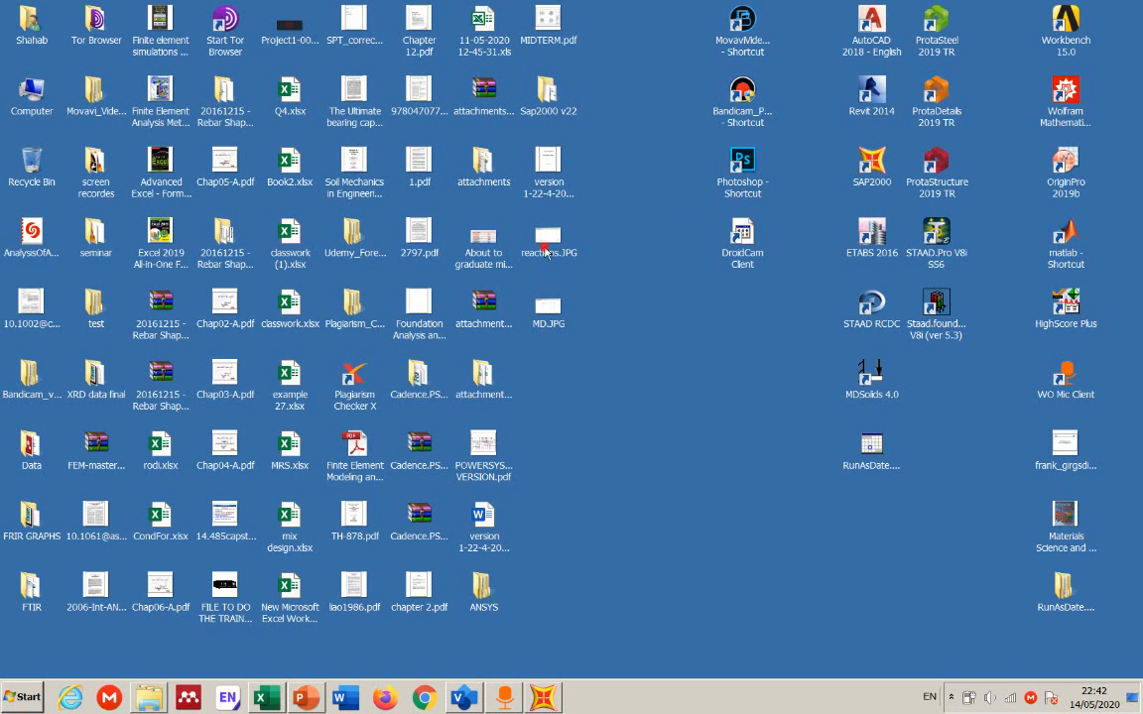
click(545, 253)
key(r)
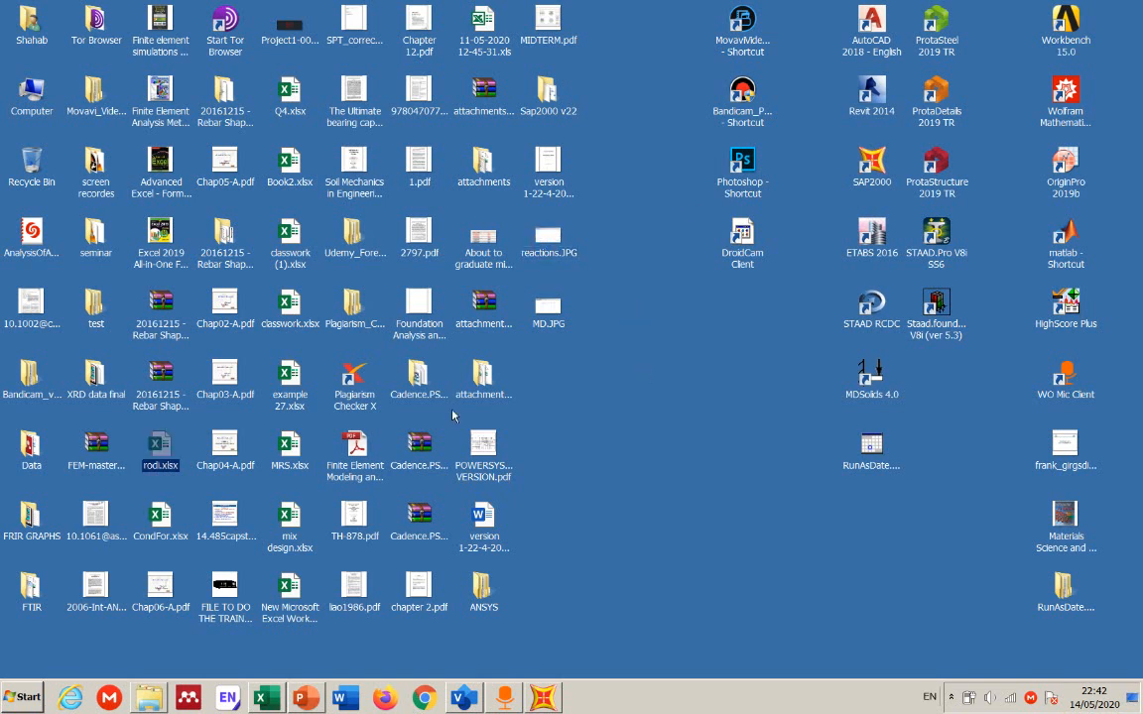
key(r)
key(r)
key(r)
key(r)
key(r)
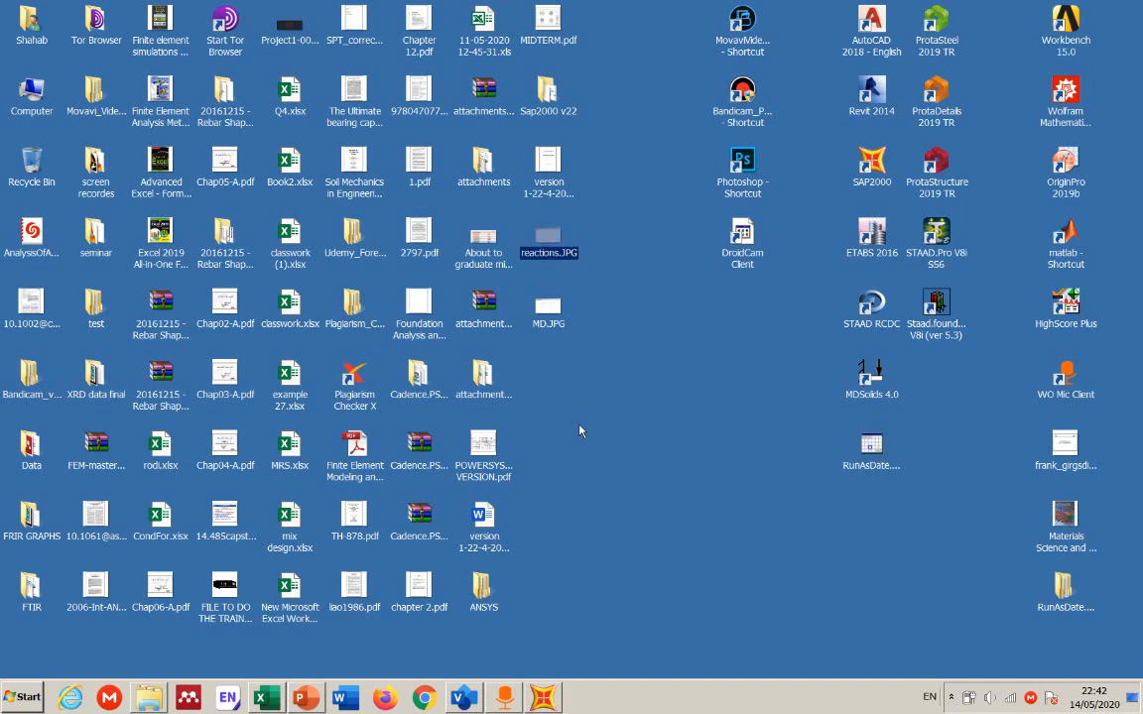
key(r)
key(r)
key(r)
click(592, 403)
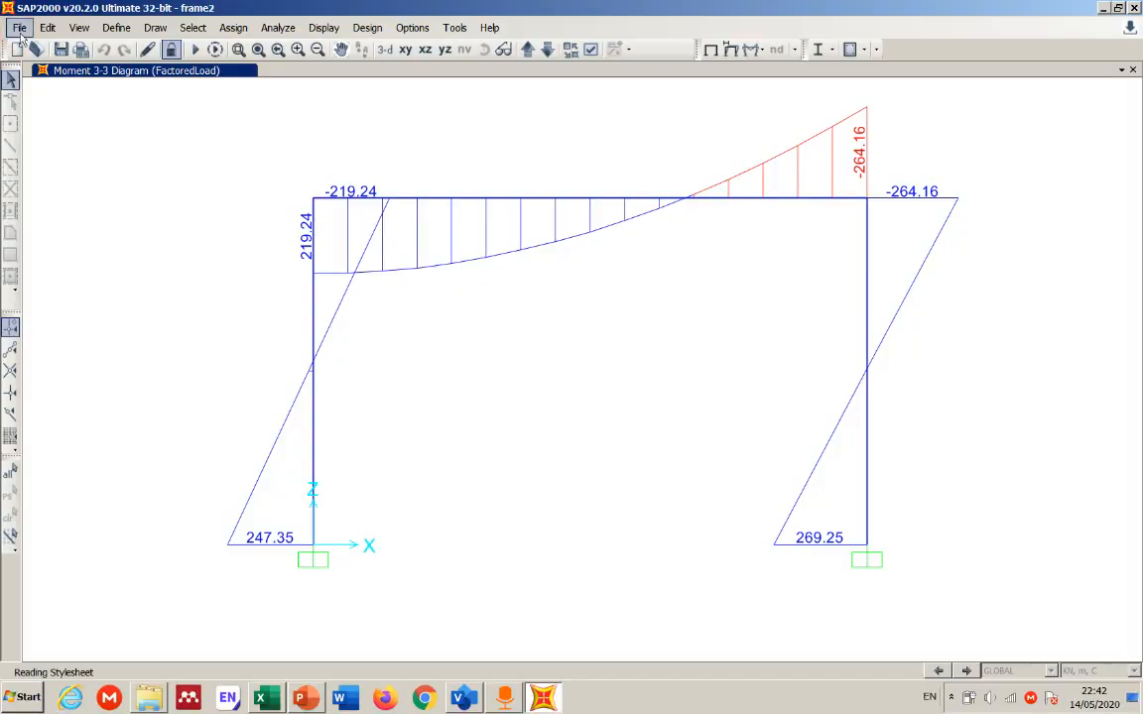
Step: Bring up the generated report in Word and examine its contents lists, model geometry, joint coordinates, restraints and frame connectivity
click(19, 28)
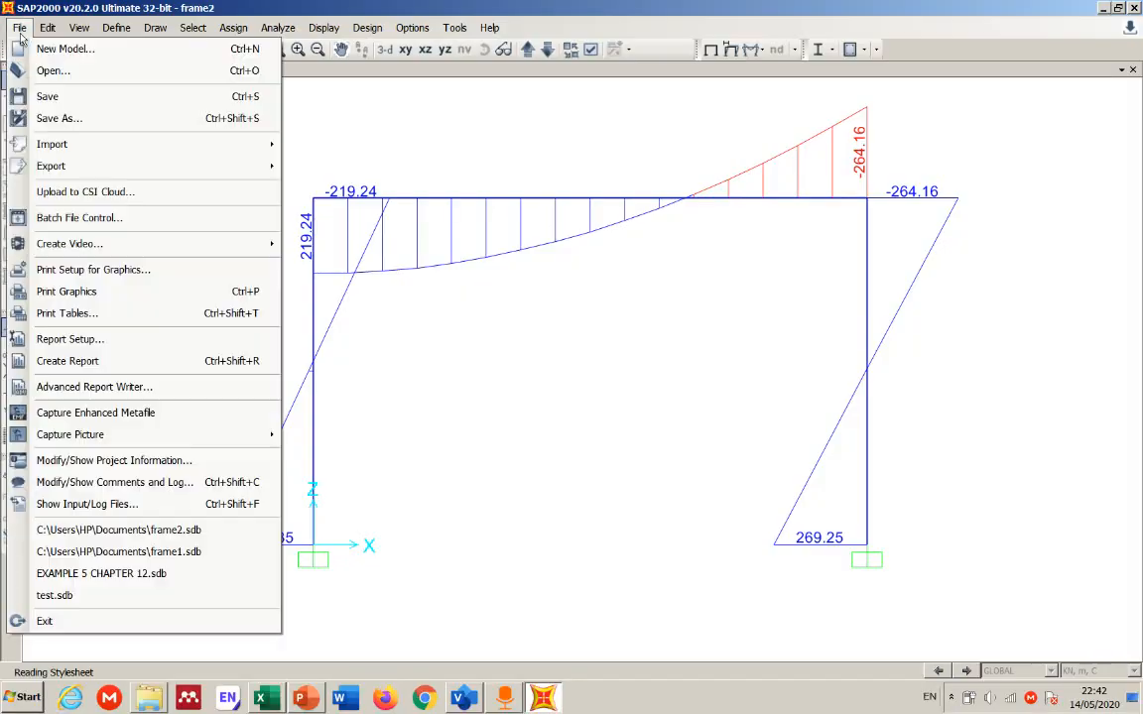
click(81, 362)
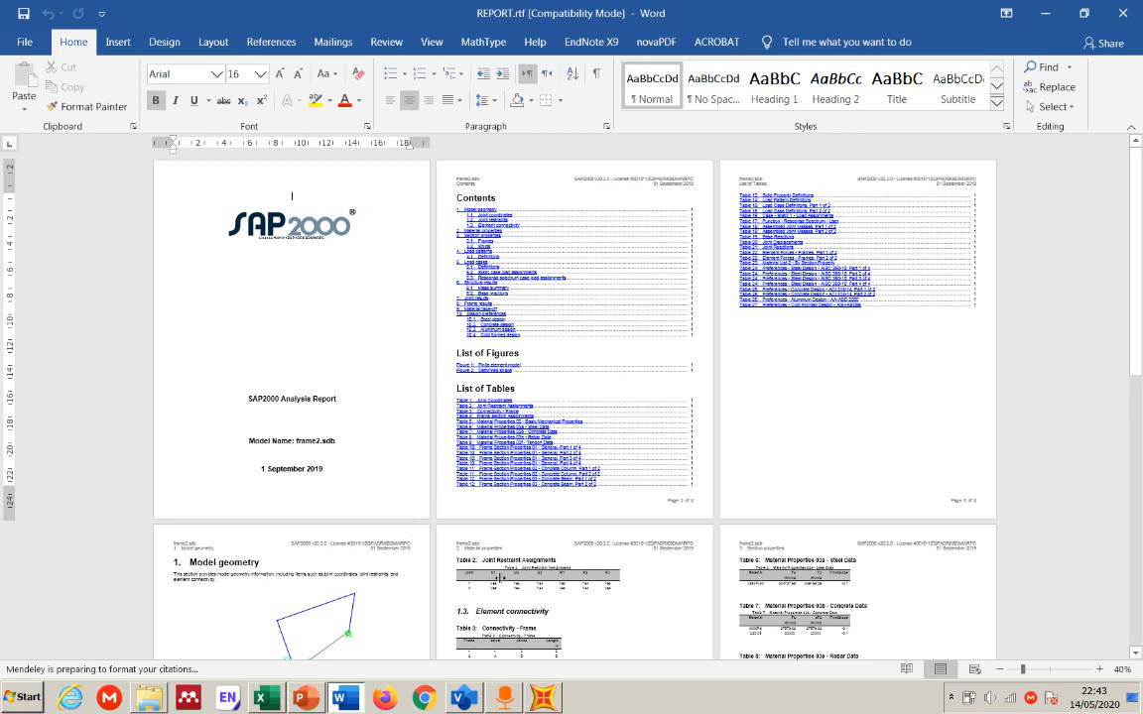
click(1046, 670)
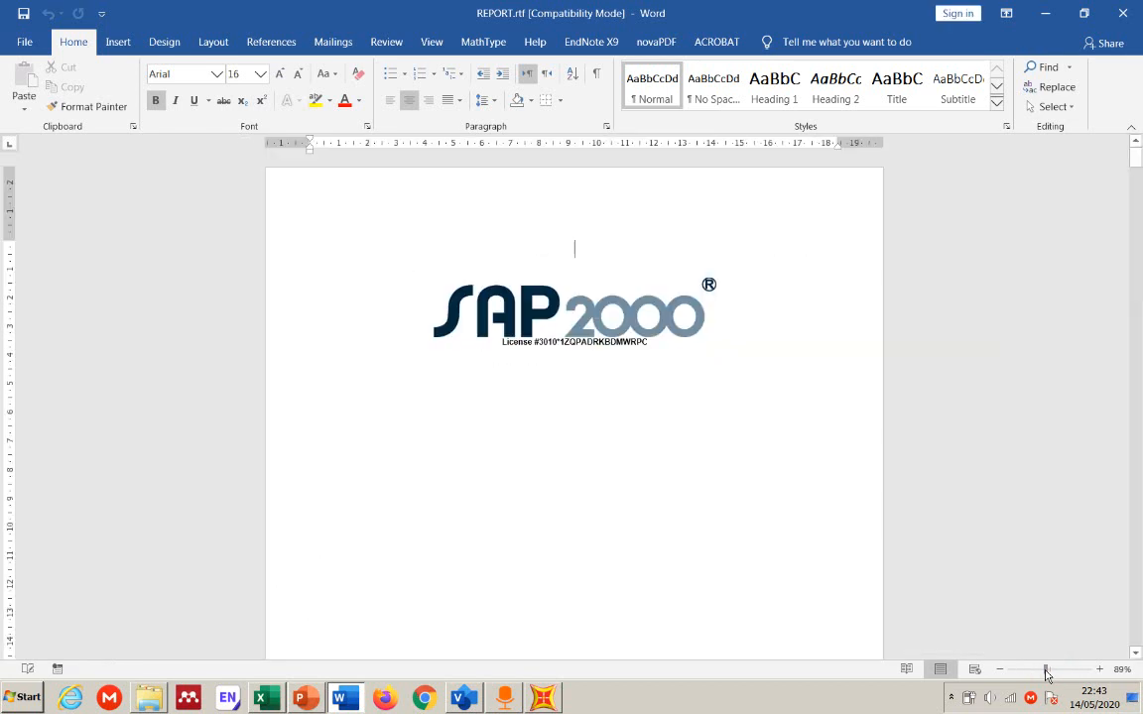
scroll(977, 489, down, 20)
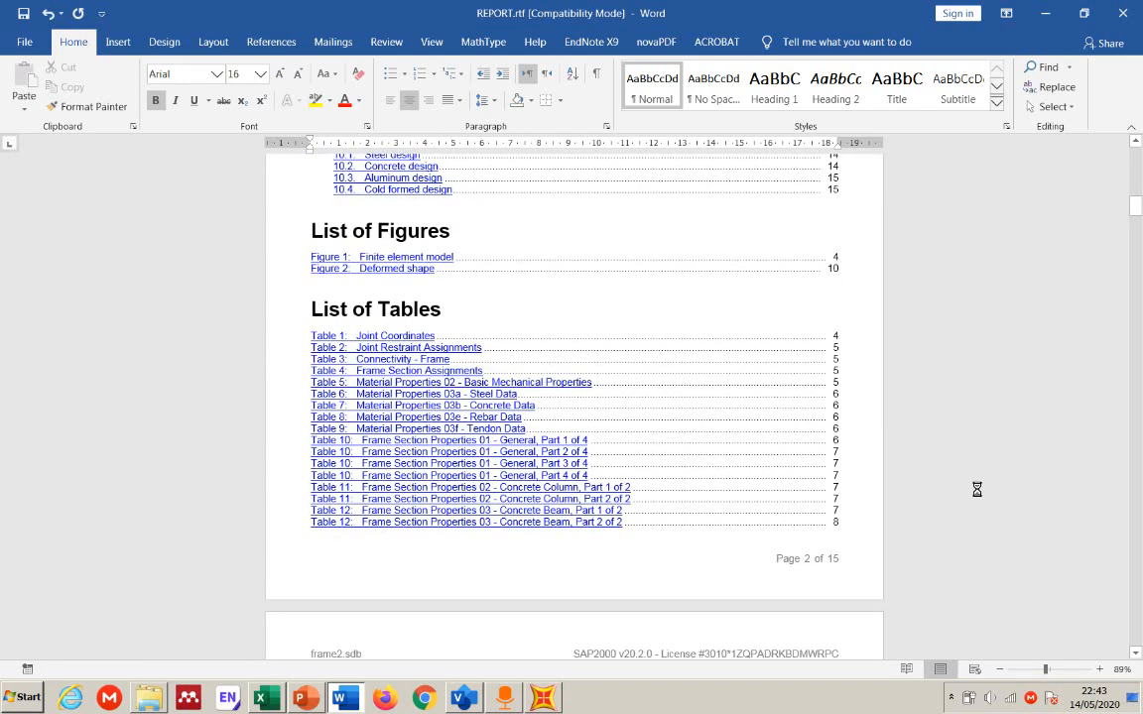
scroll(976, 489, down, 15)
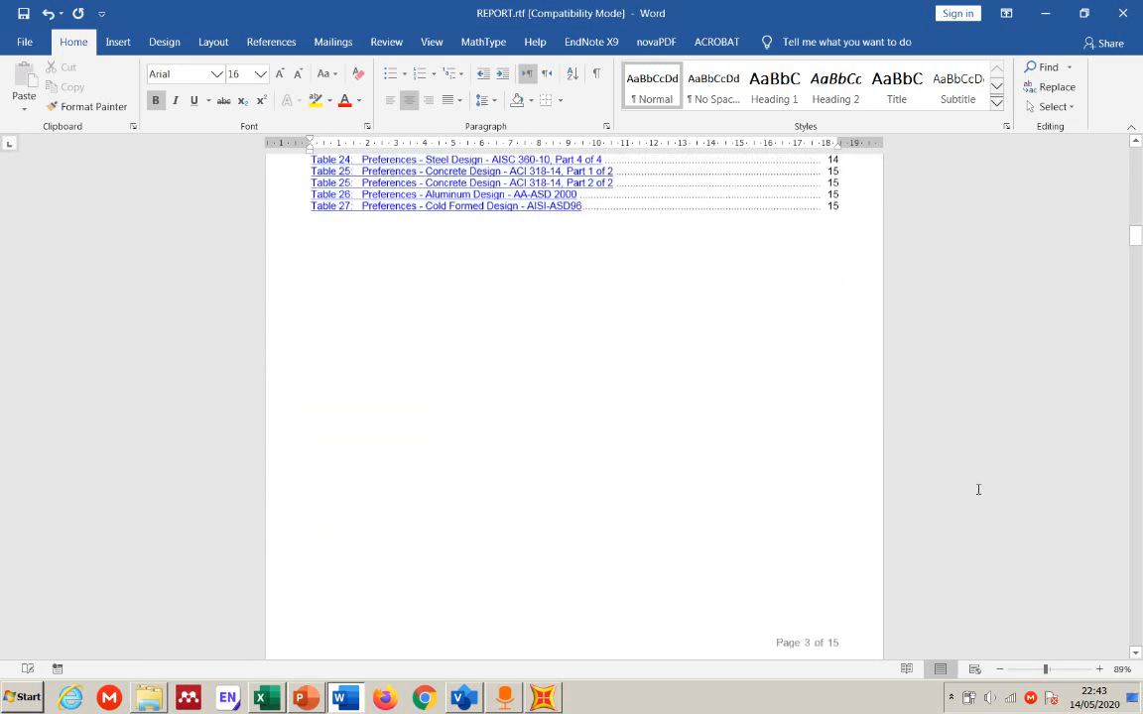
scroll(977, 489, down, 7)
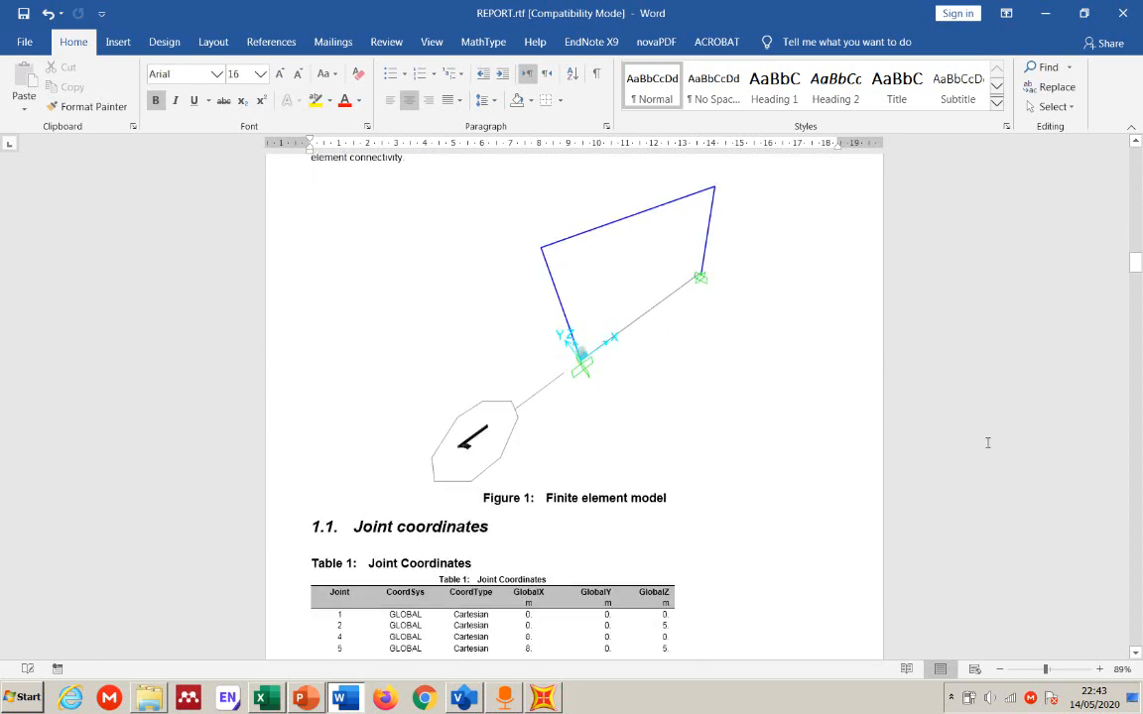
scroll(987, 443, down, 5)
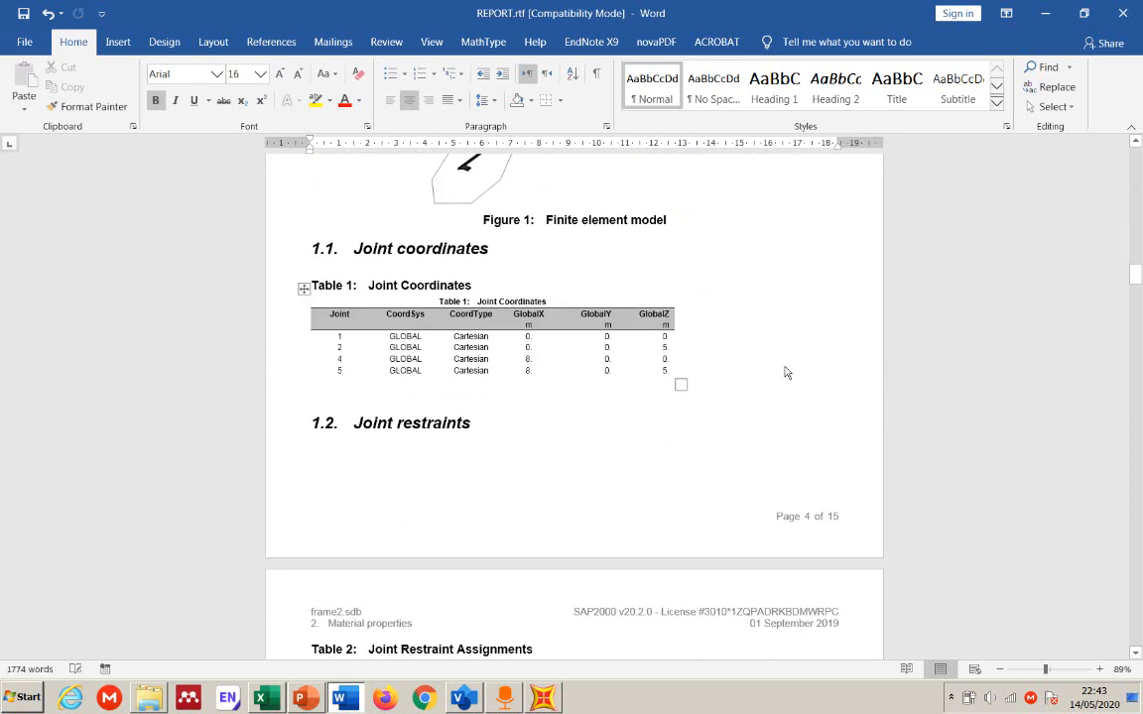
scroll(982, 405, down, 8)
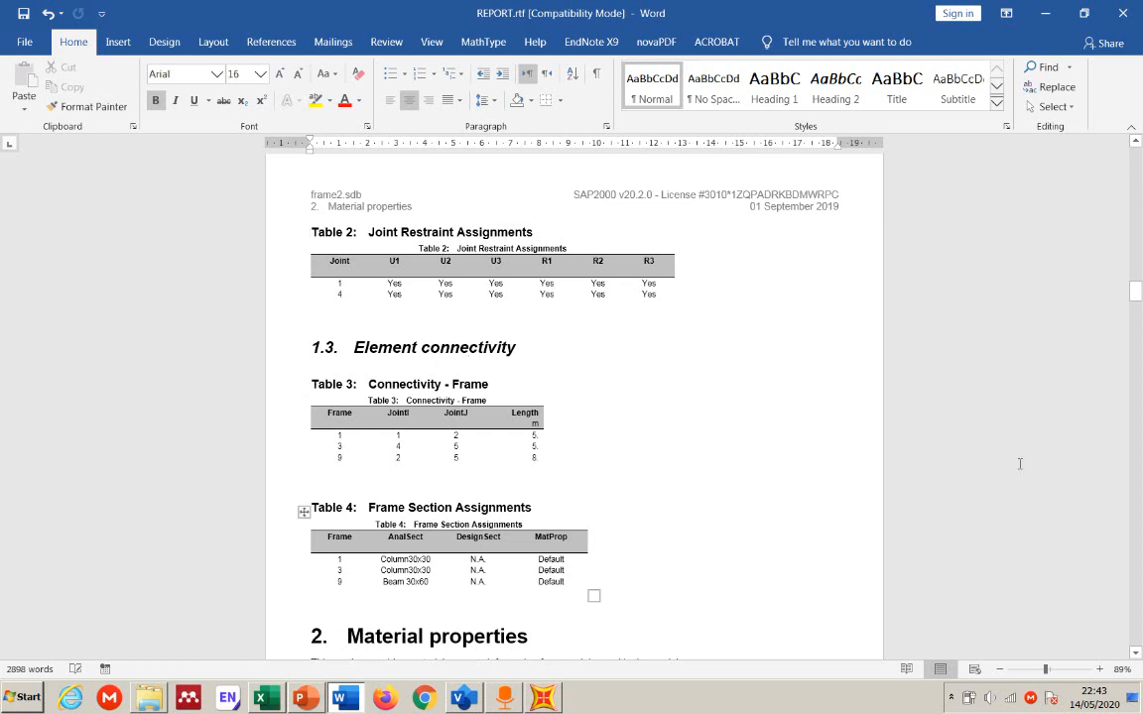
scroll(416, 433, down, 3)
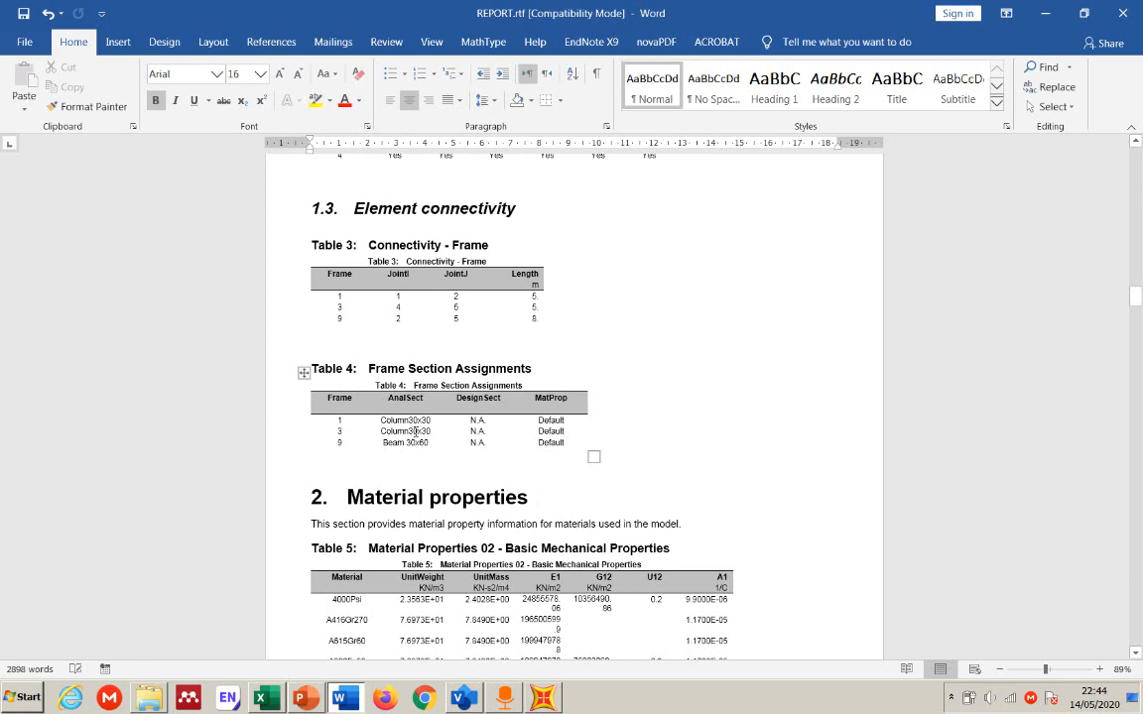
Step: Examine the report's material property tables and the frame section properties of the beam and column sections
scroll(415, 432, down, 5)
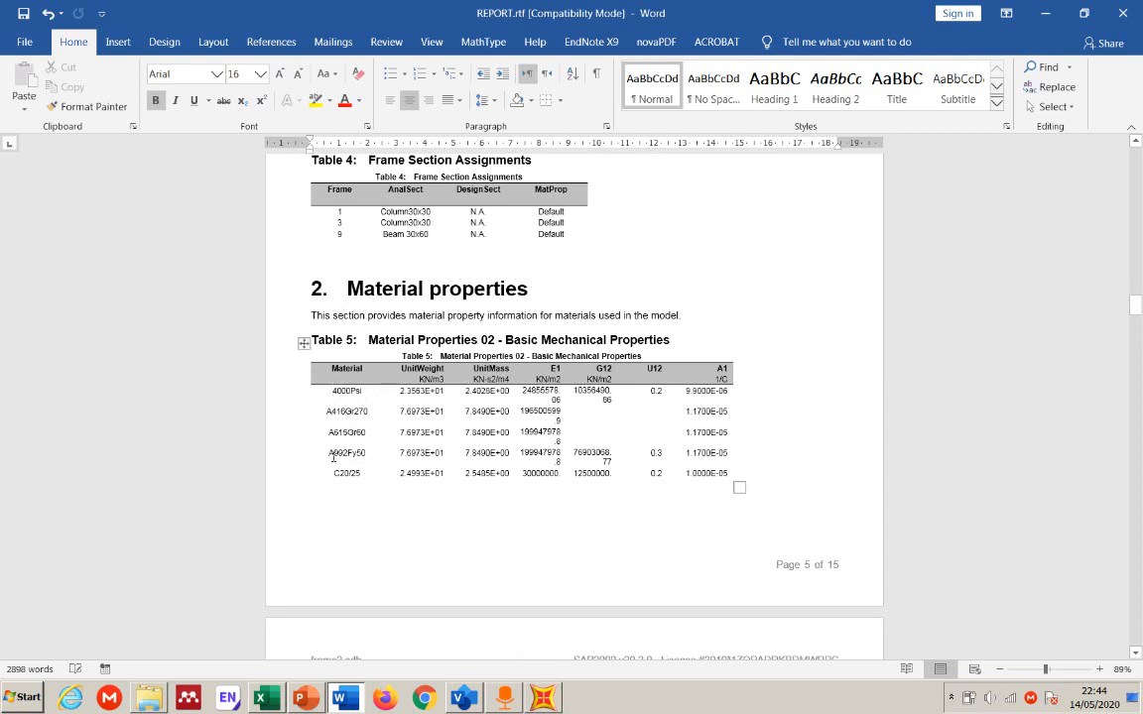
scroll(513, 460, down, 10)
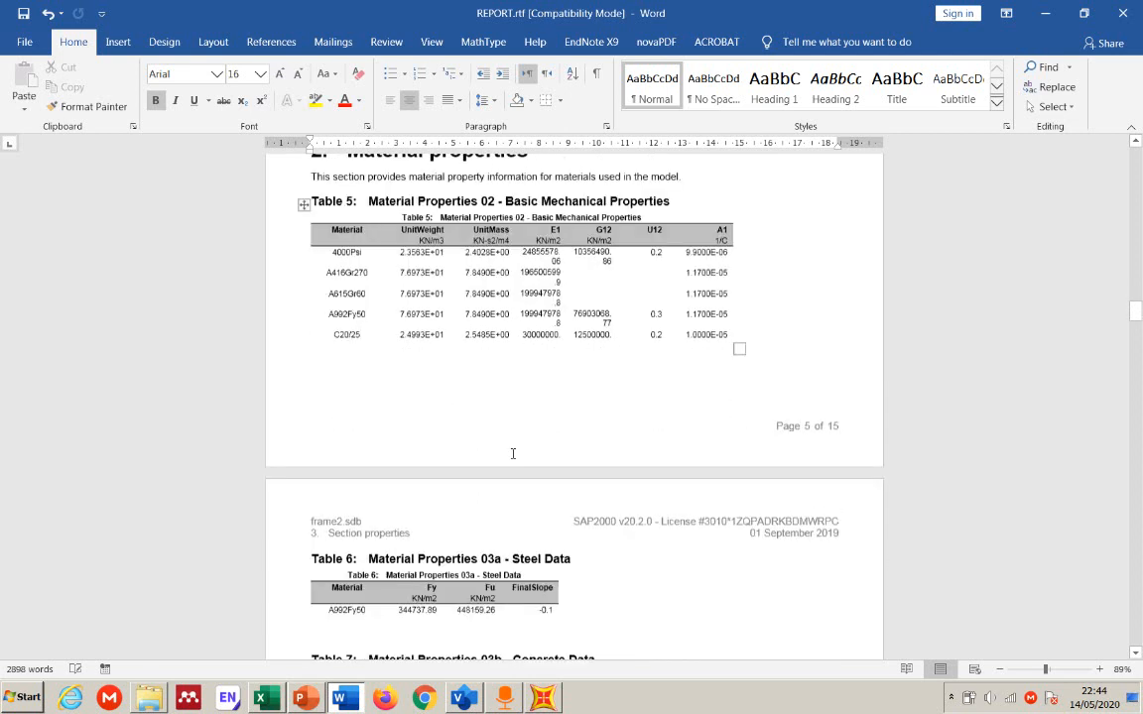
scroll(569, 392, down, 3)
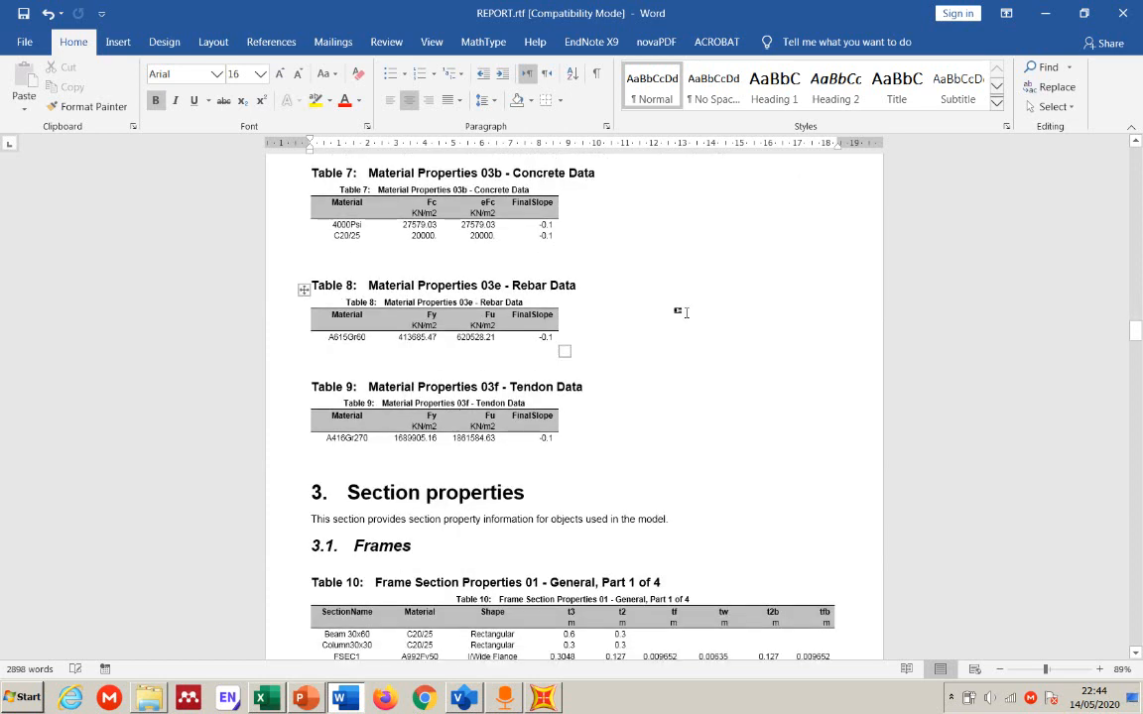
scroll(580, 343, up, 2)
scroll(533, 315, down, 3)
scroll(533, 314, down, 3)
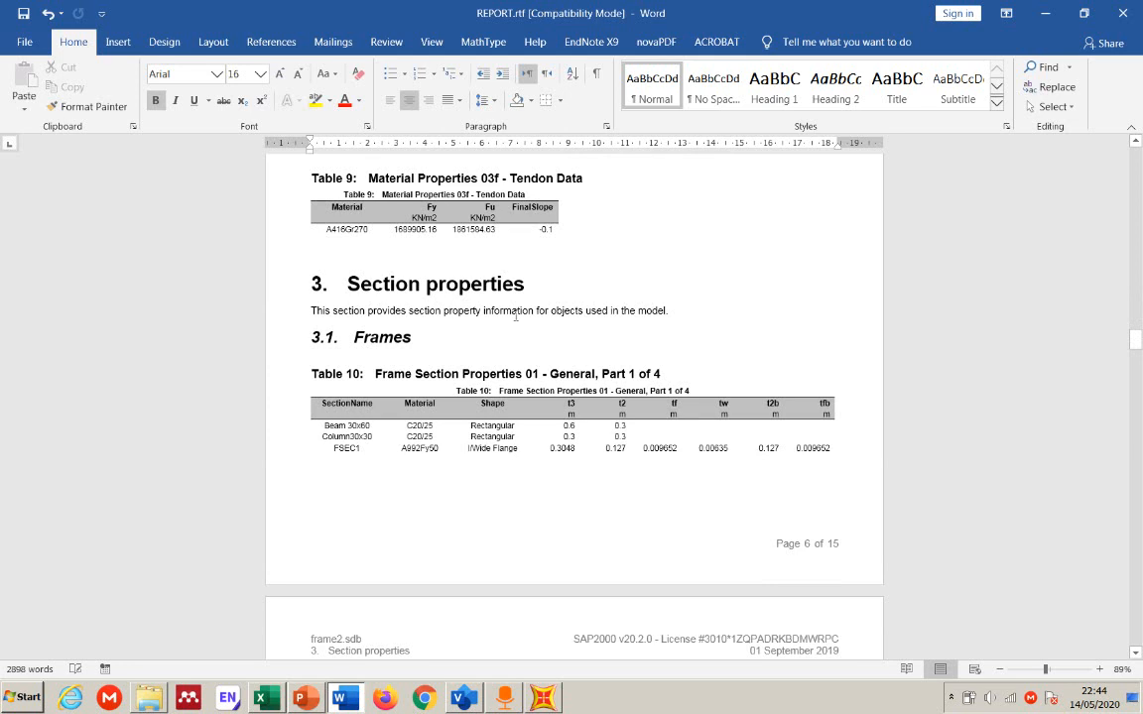
scroll(516, 316, down, 3)
scroll(631, 370, down, 5)
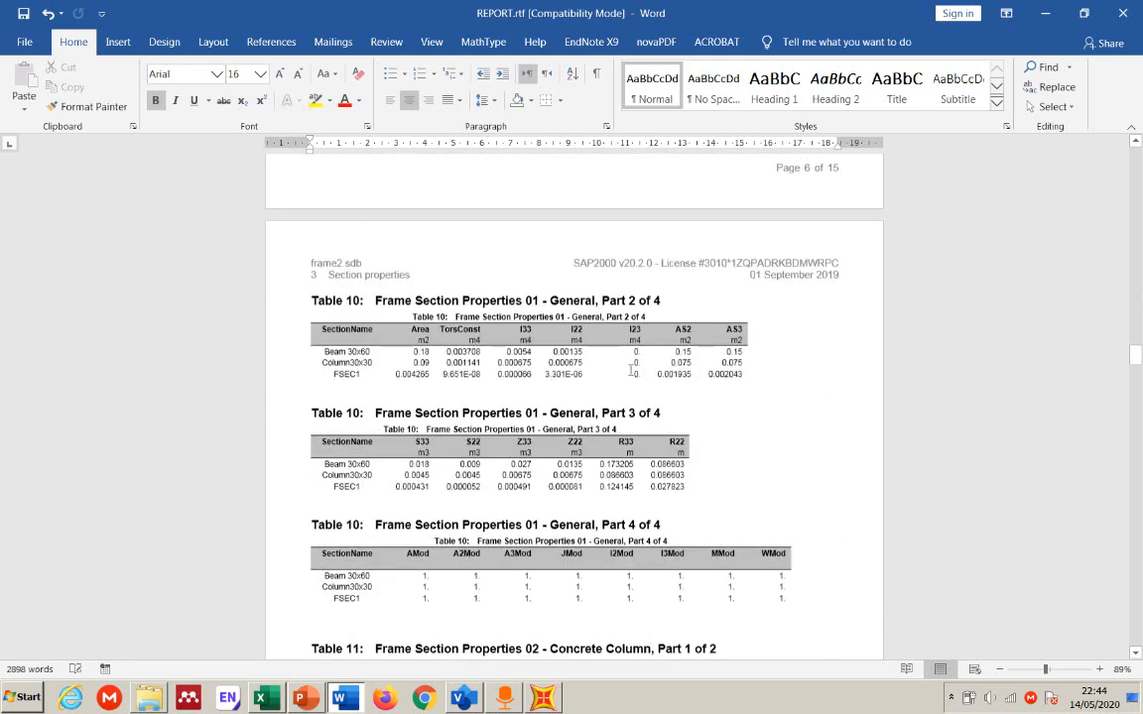
Step: Examine the report's load patterns, load cases and structure results, including the deformed shape and assembled joint masses
scroll(631, 370, down, 15)
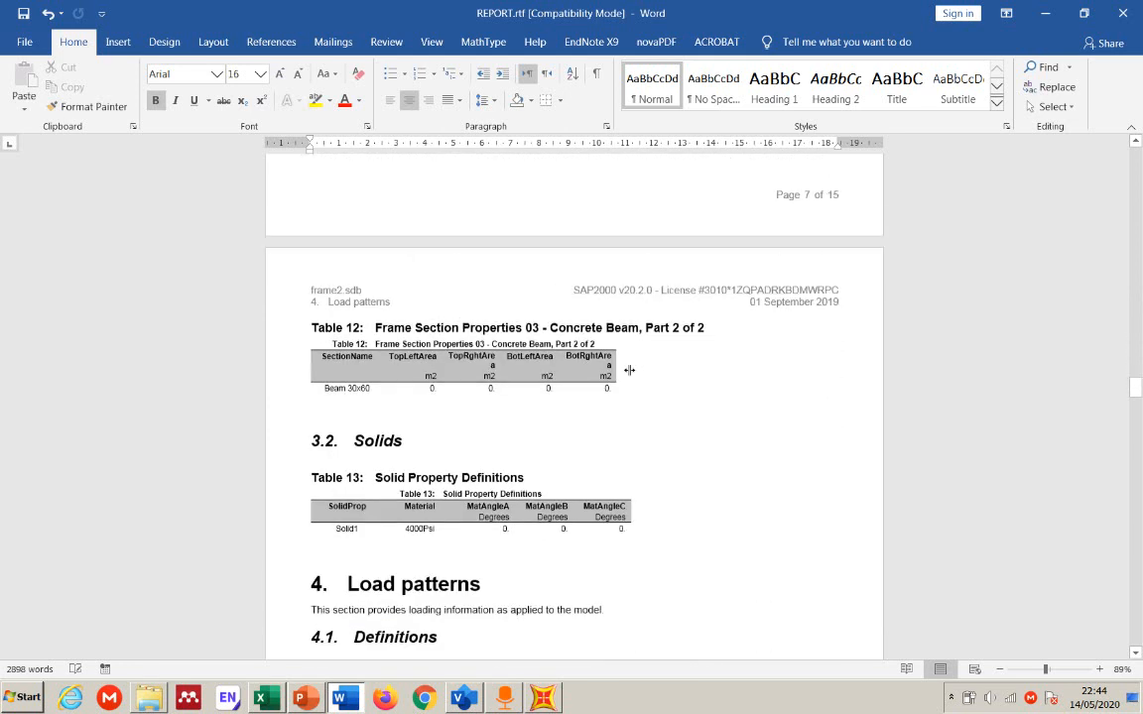
scroll(628, 370, down, 9)
scroll(429, 357, down, 17)
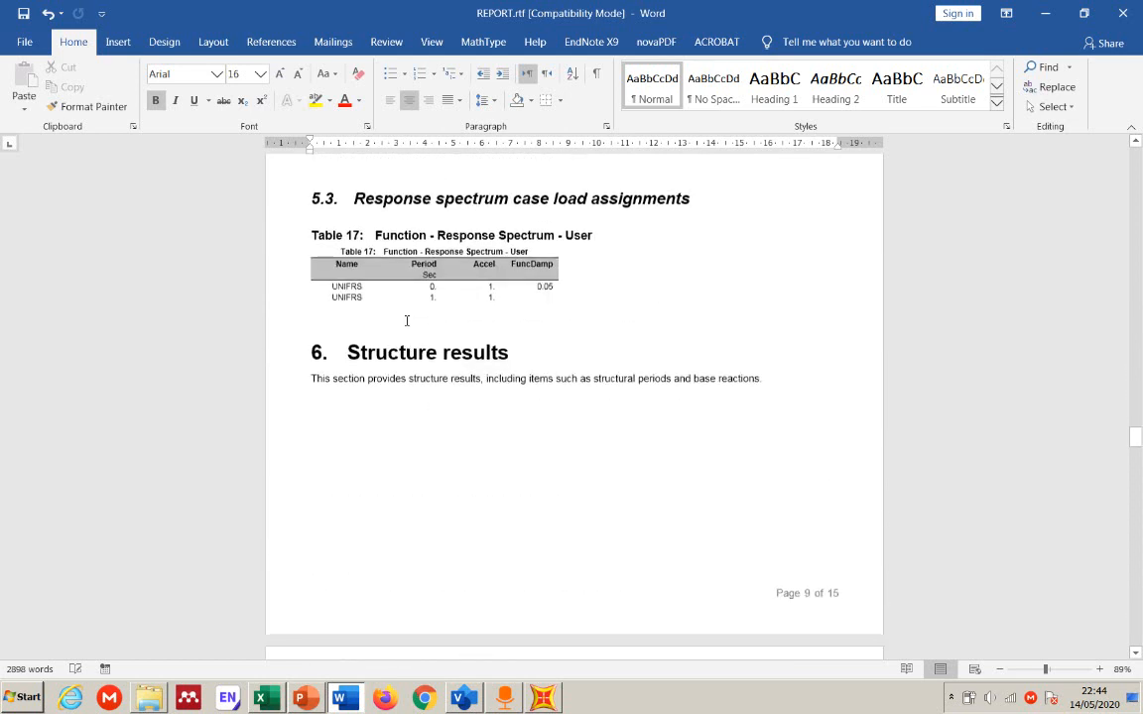
scroll(406, 320, down, 9)
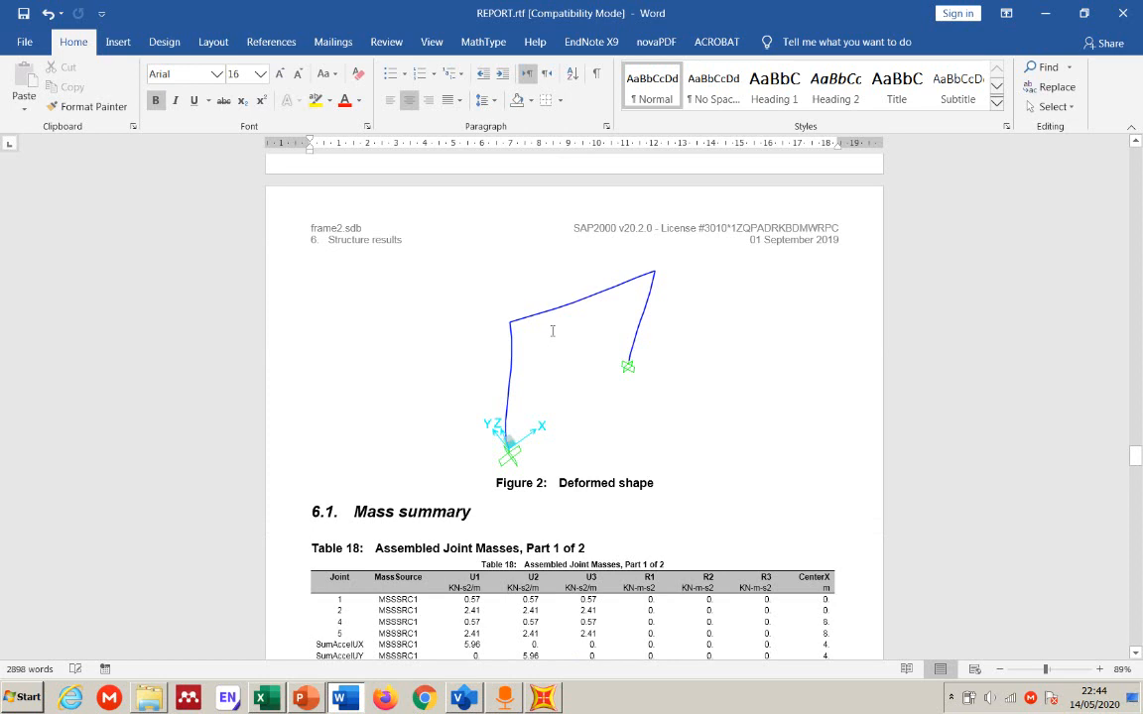
scroll(552, 332, down, 4)
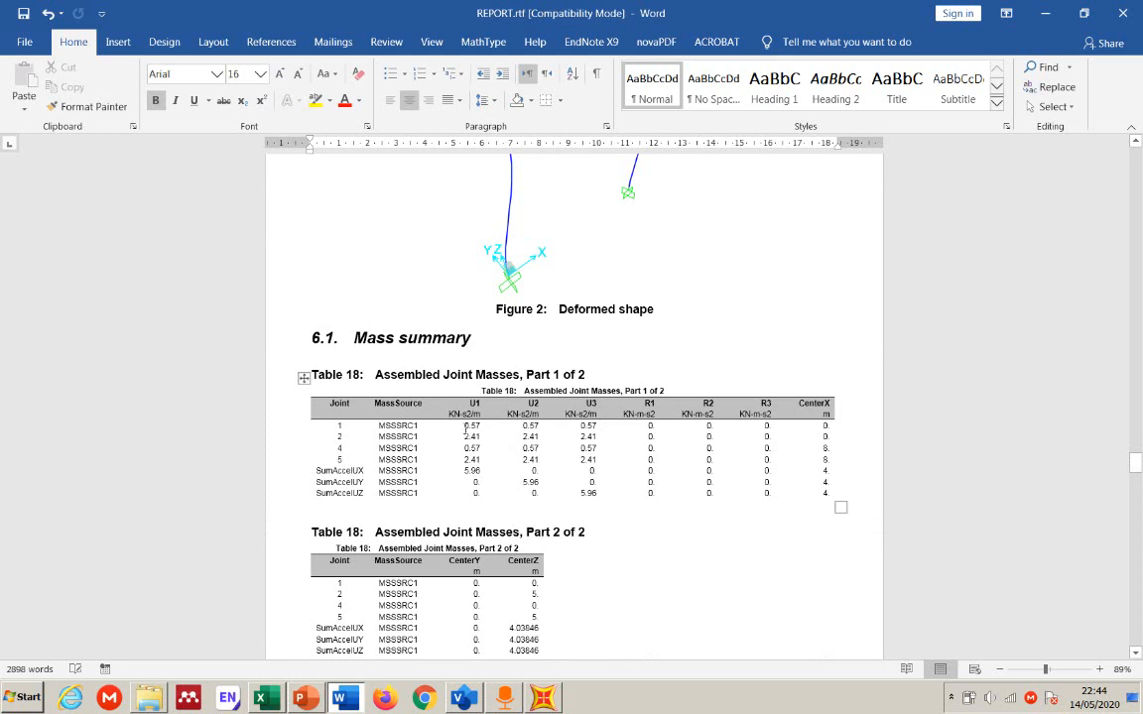
scroll(523, 413, up, 3)
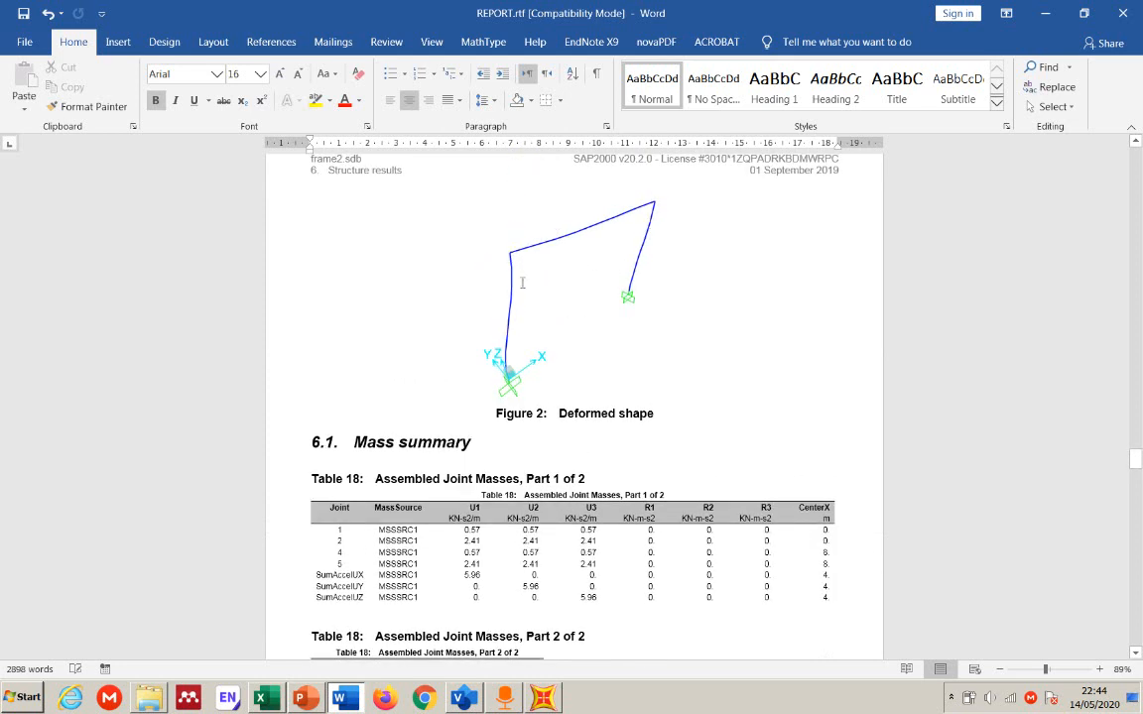
Step: Examine the report's assembled joint masses, base reactions, joint displacements and joint reactions tables
scroll(464, 424, down, 4)
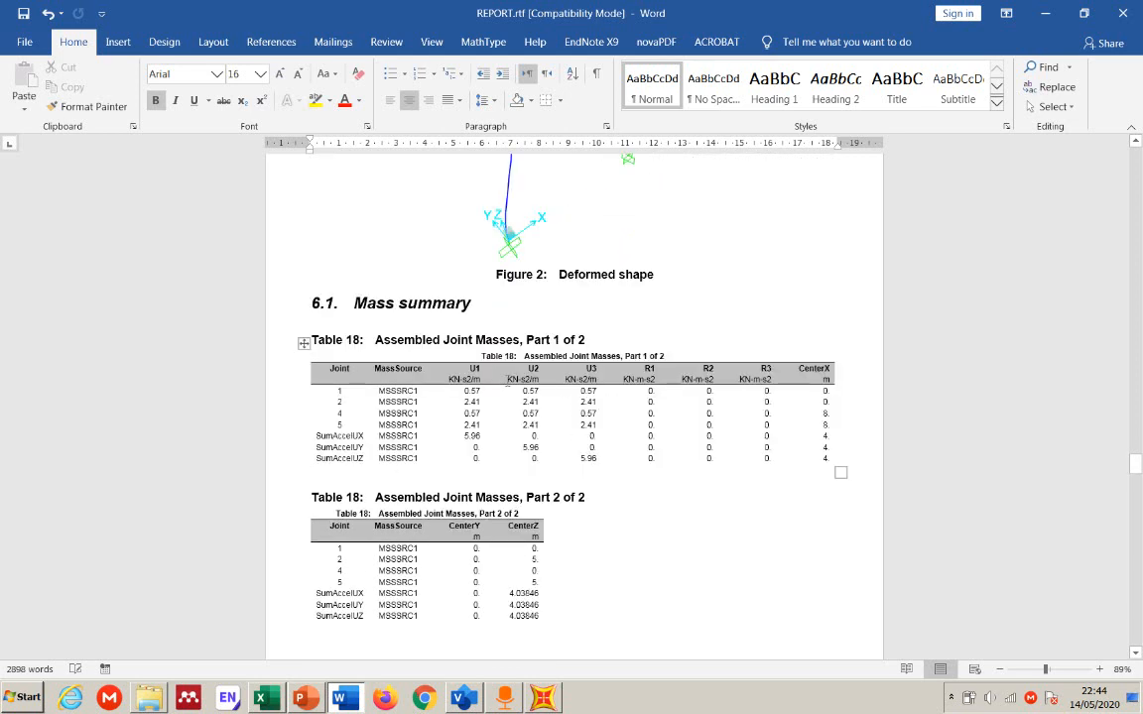
scroll(656, 461, down, 9)
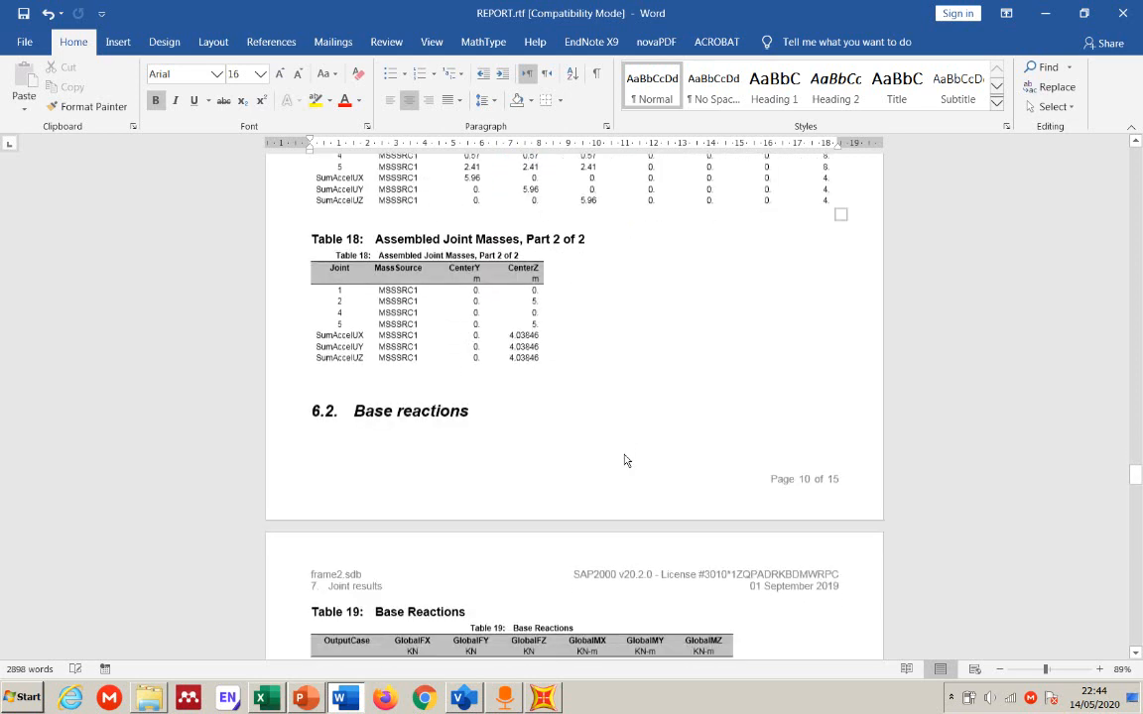
scroll(624, 460, down, 5)
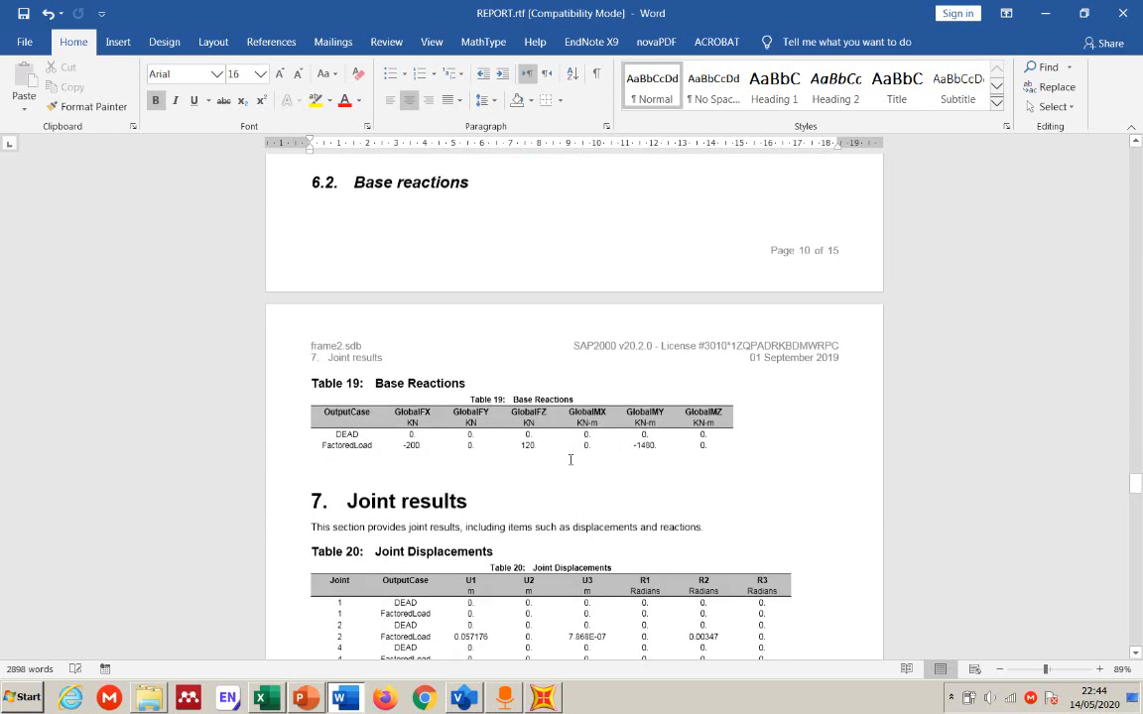
scroll(568, 460, down, 6)
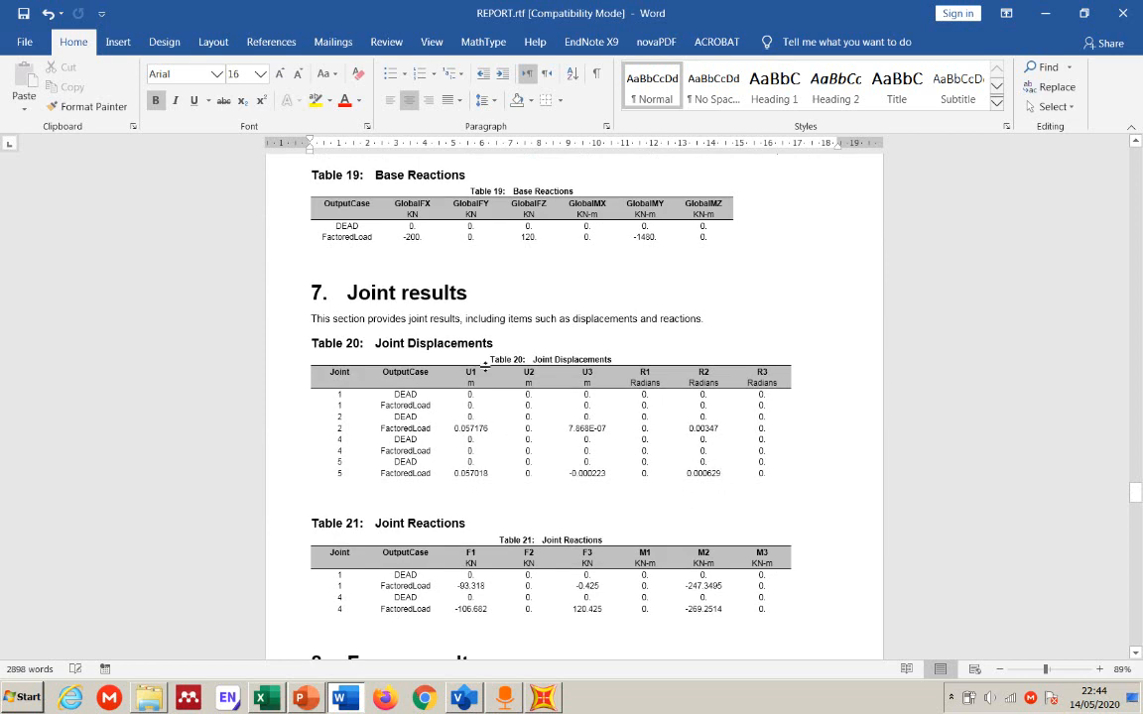
scroll(449, 350, down, 6)
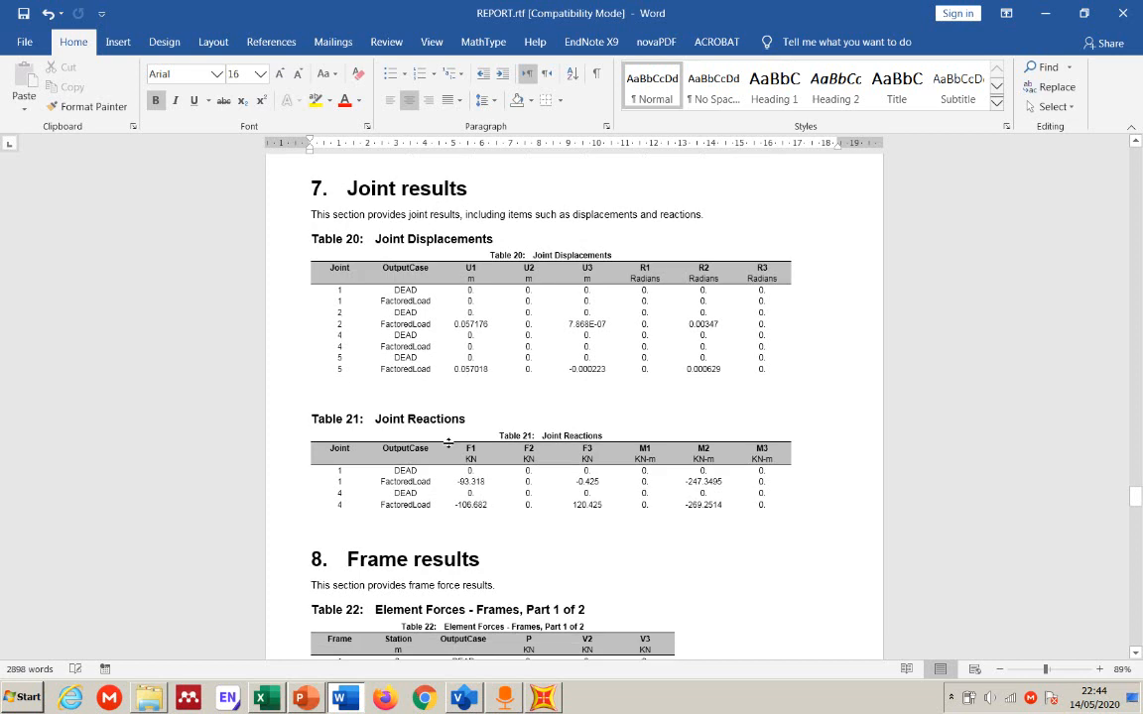
Step: Examine both parts of the report's frame element forces table, covering axial force, shear and moment along each member
scroll(509, 455, down, 15)
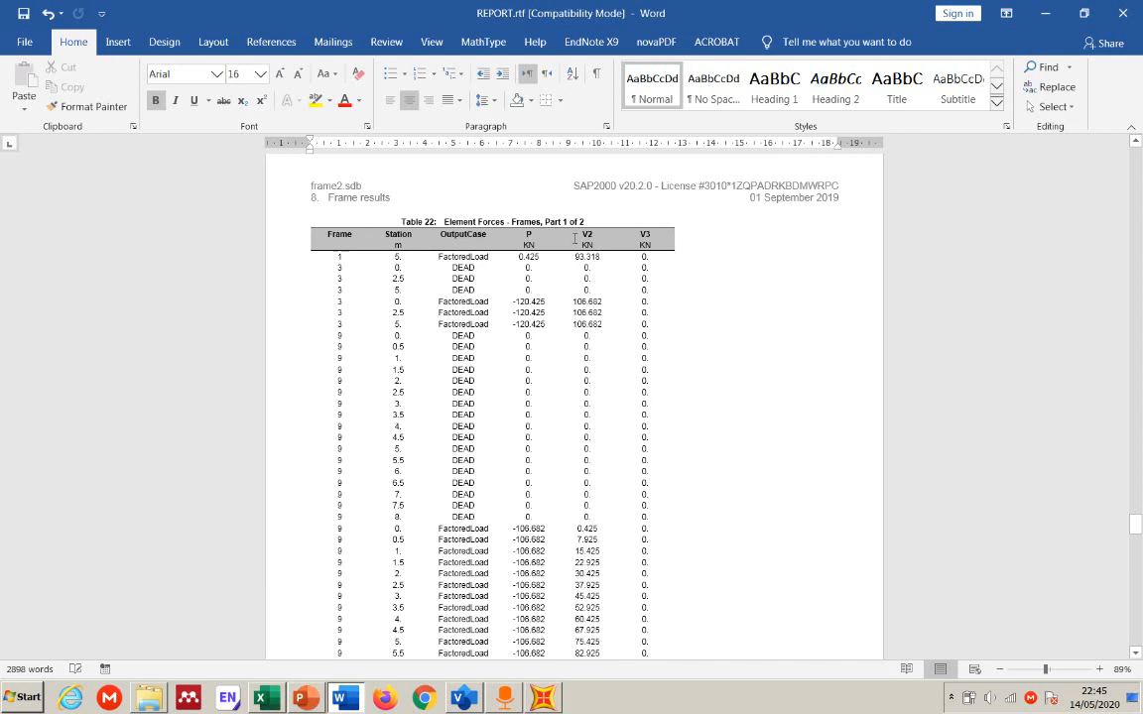
scroll(582, 365, down, 15)
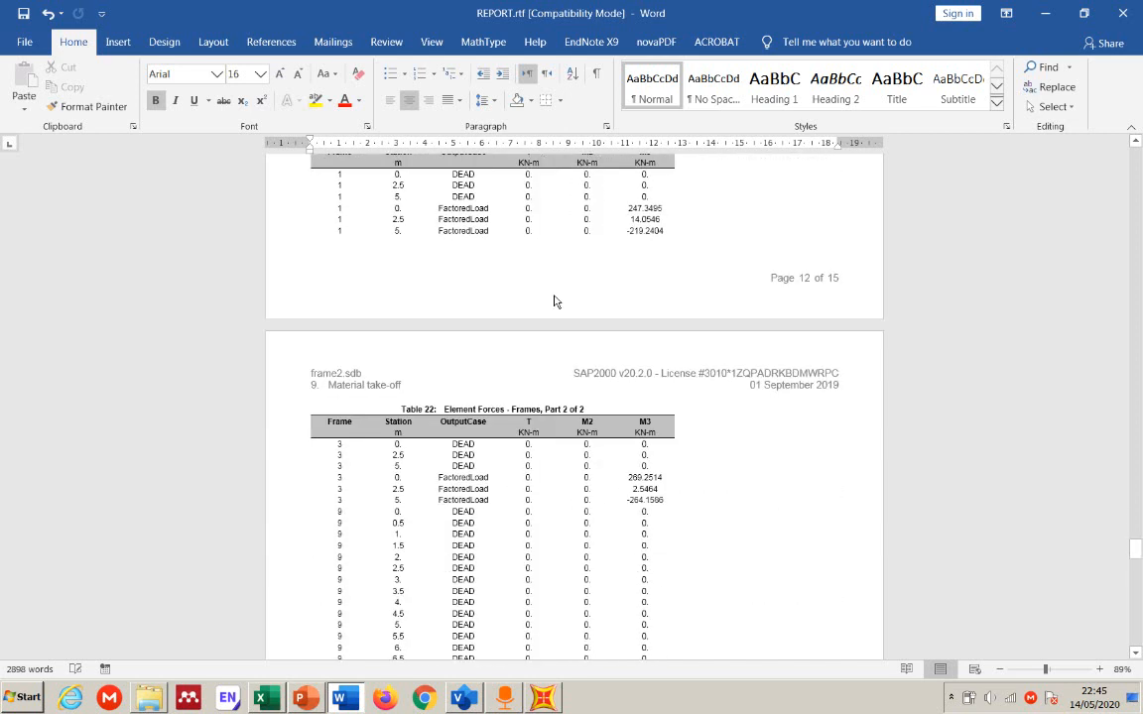
scroll(554, 300, up, 3)
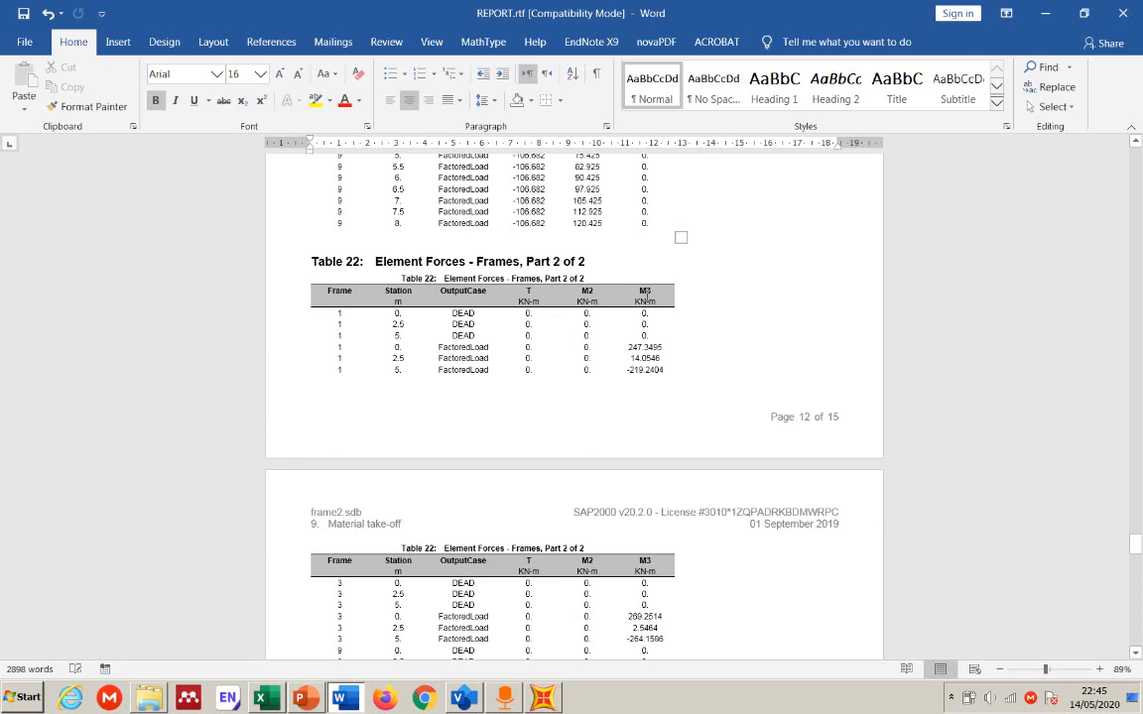
scroll(646, 365, down, 2)
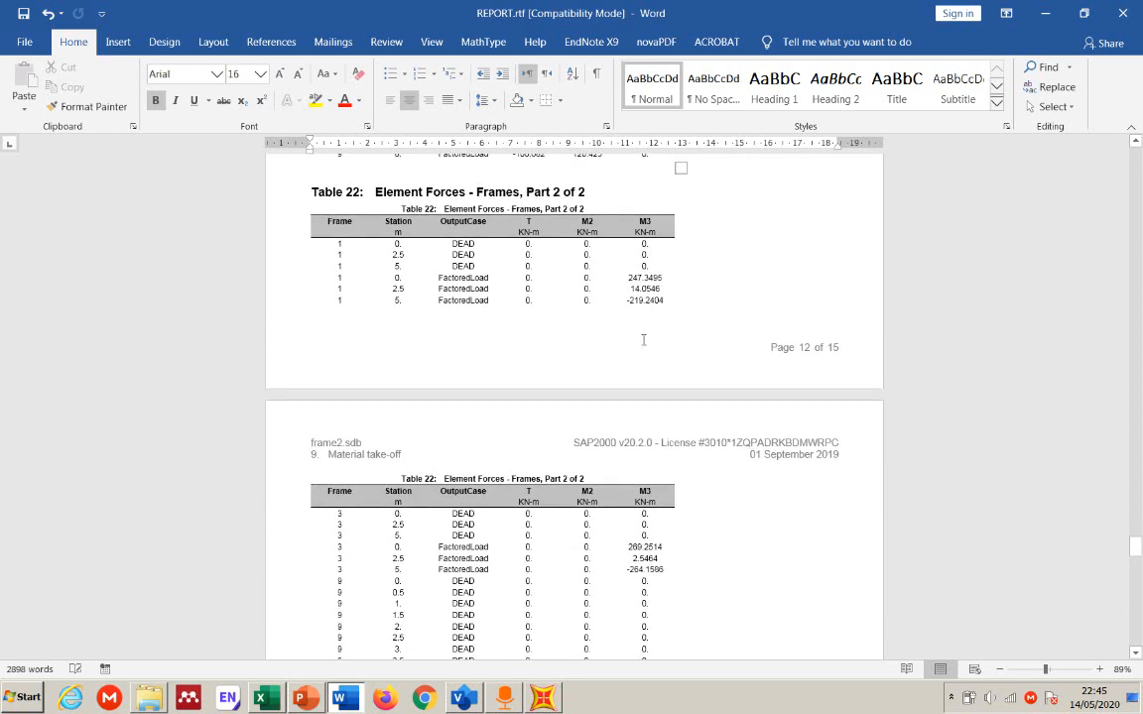
scroll(650, 437, down, 3)
scroll(652, 458, down, 12)
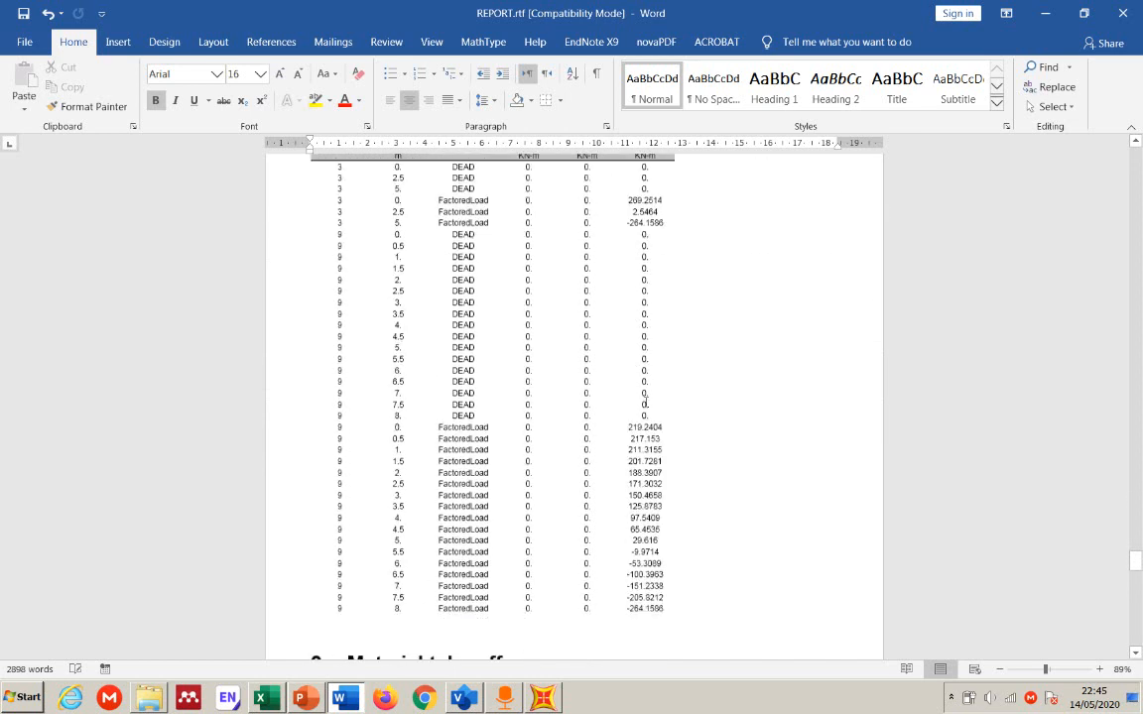
Step: Examine the report's material take-off and the steel, concrete, aluminum and cold formed design preferences through the last page
scroll(645, 401, down, 3)
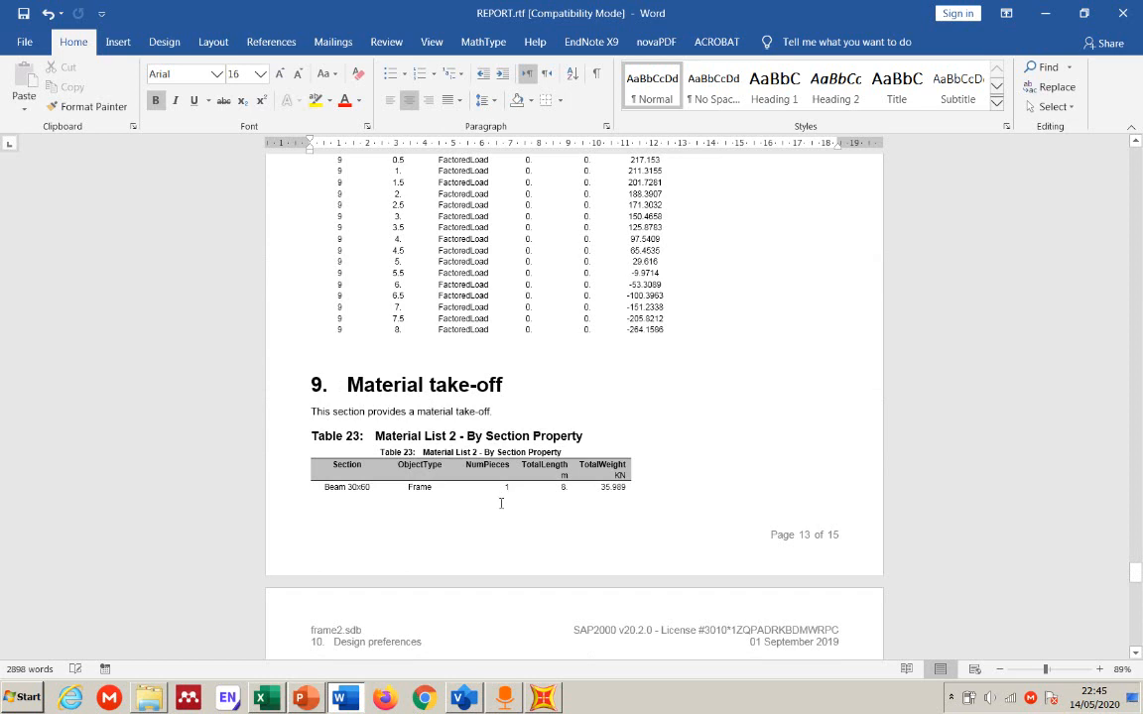
scroll(416, 438, down, 6)
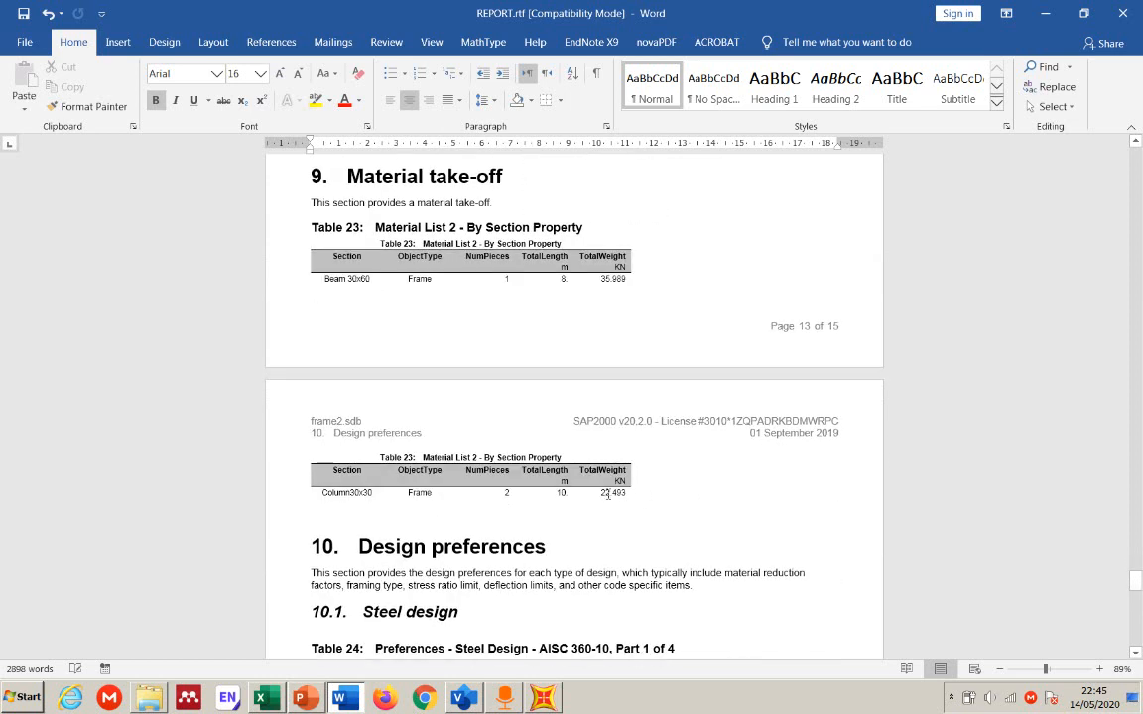
scroll(689, 490, down, 5)
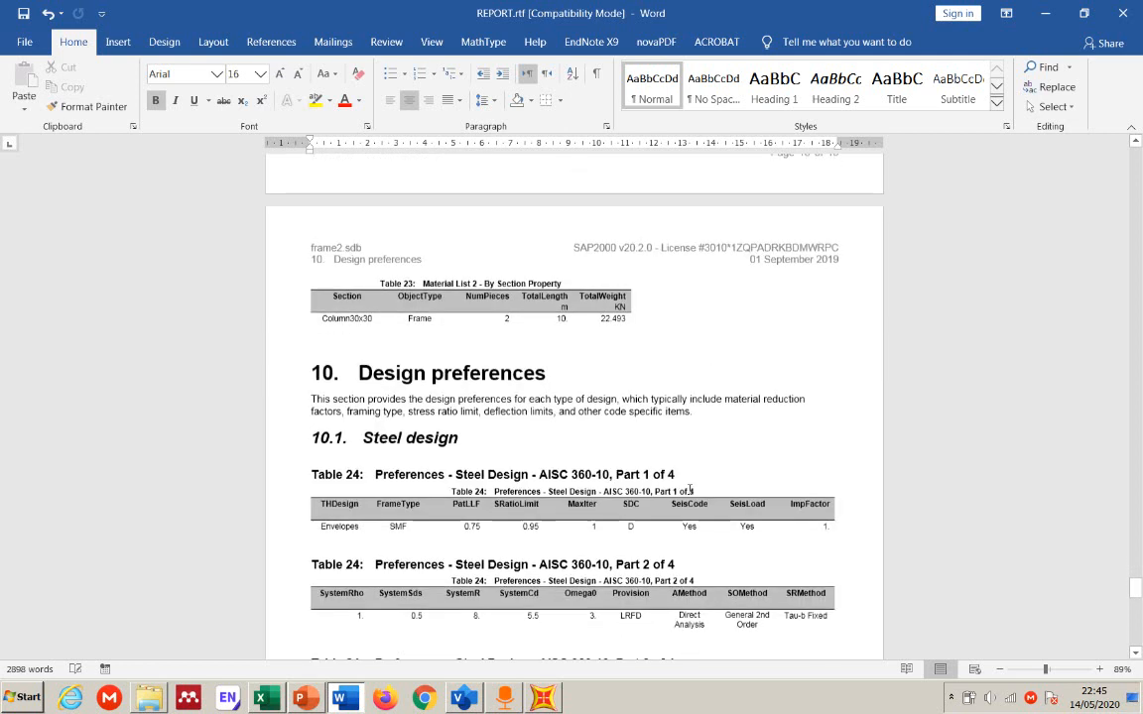
scroll(689, 490, down, 4)
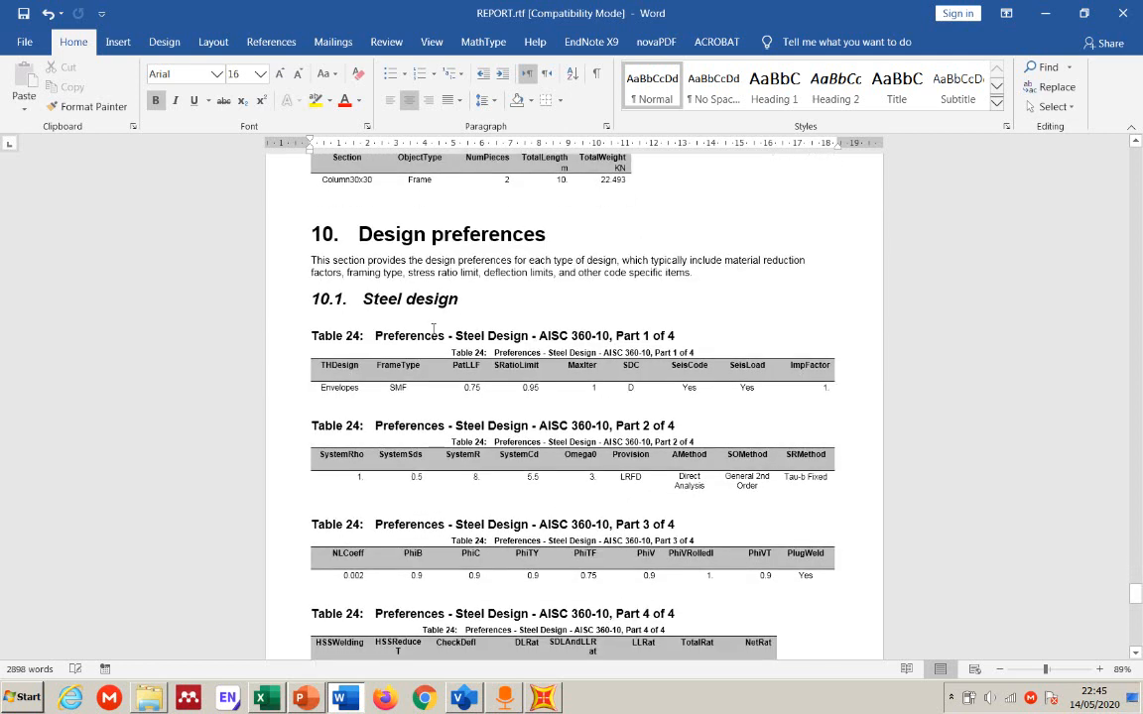
scroll(432, 329, down, 14)
scroll(497, 401, down, 5)
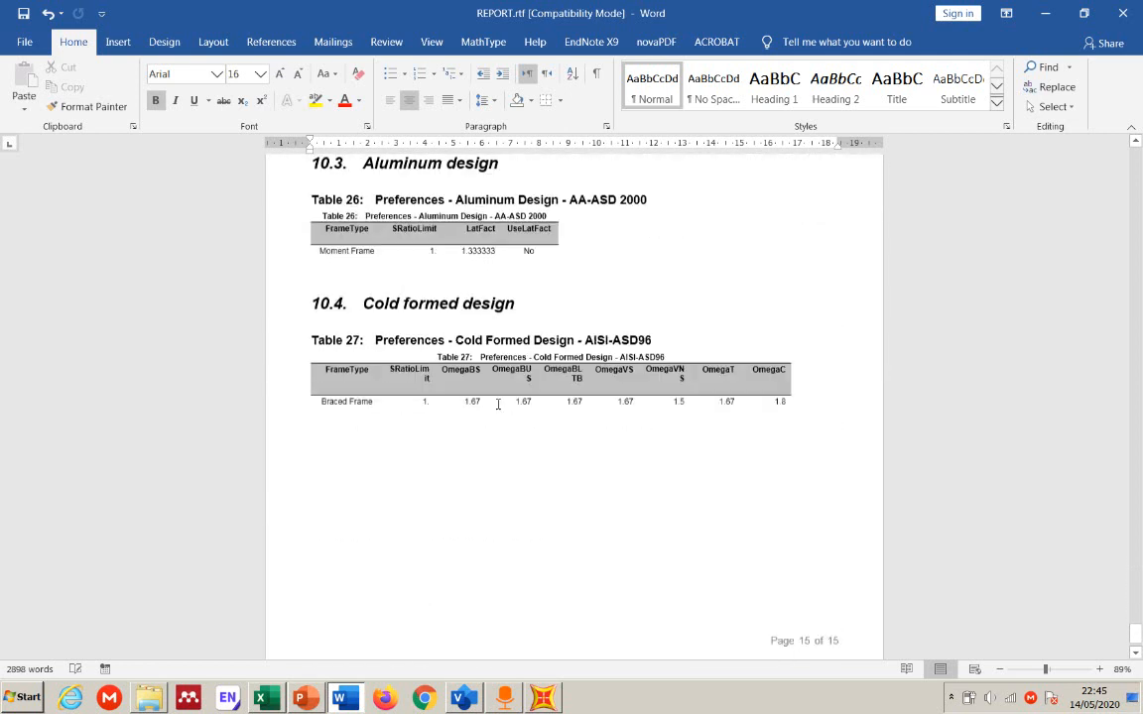
scroll(597, 446, up, 3)
scroll(598, 447, up, 15)
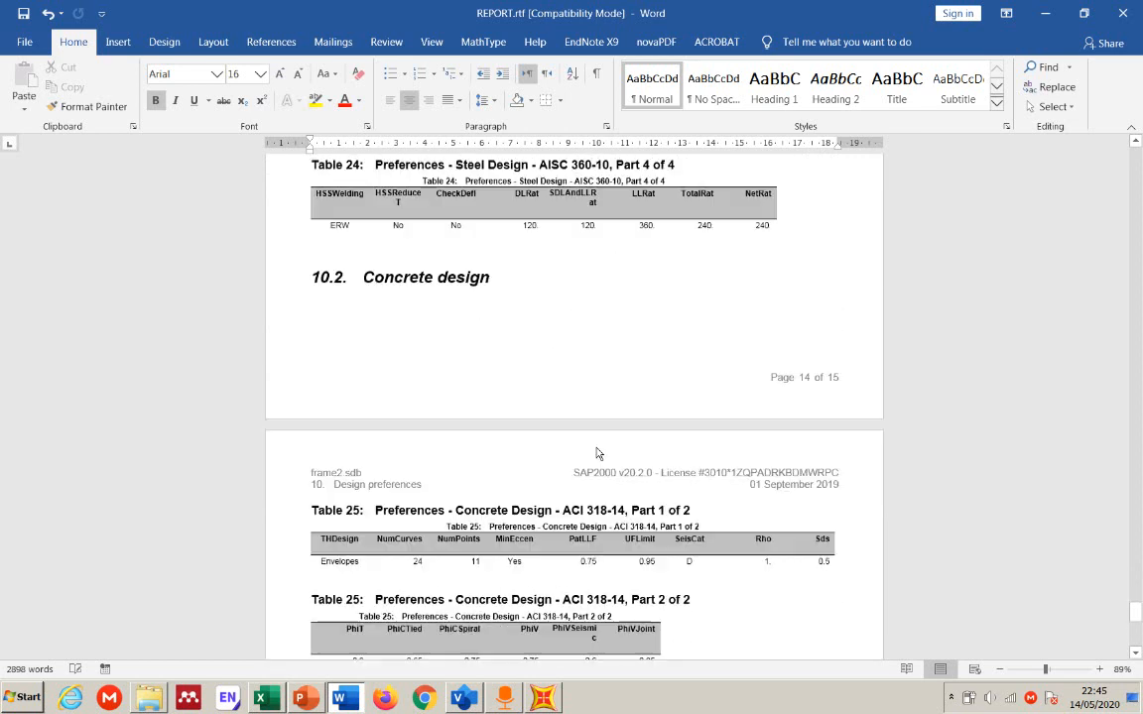